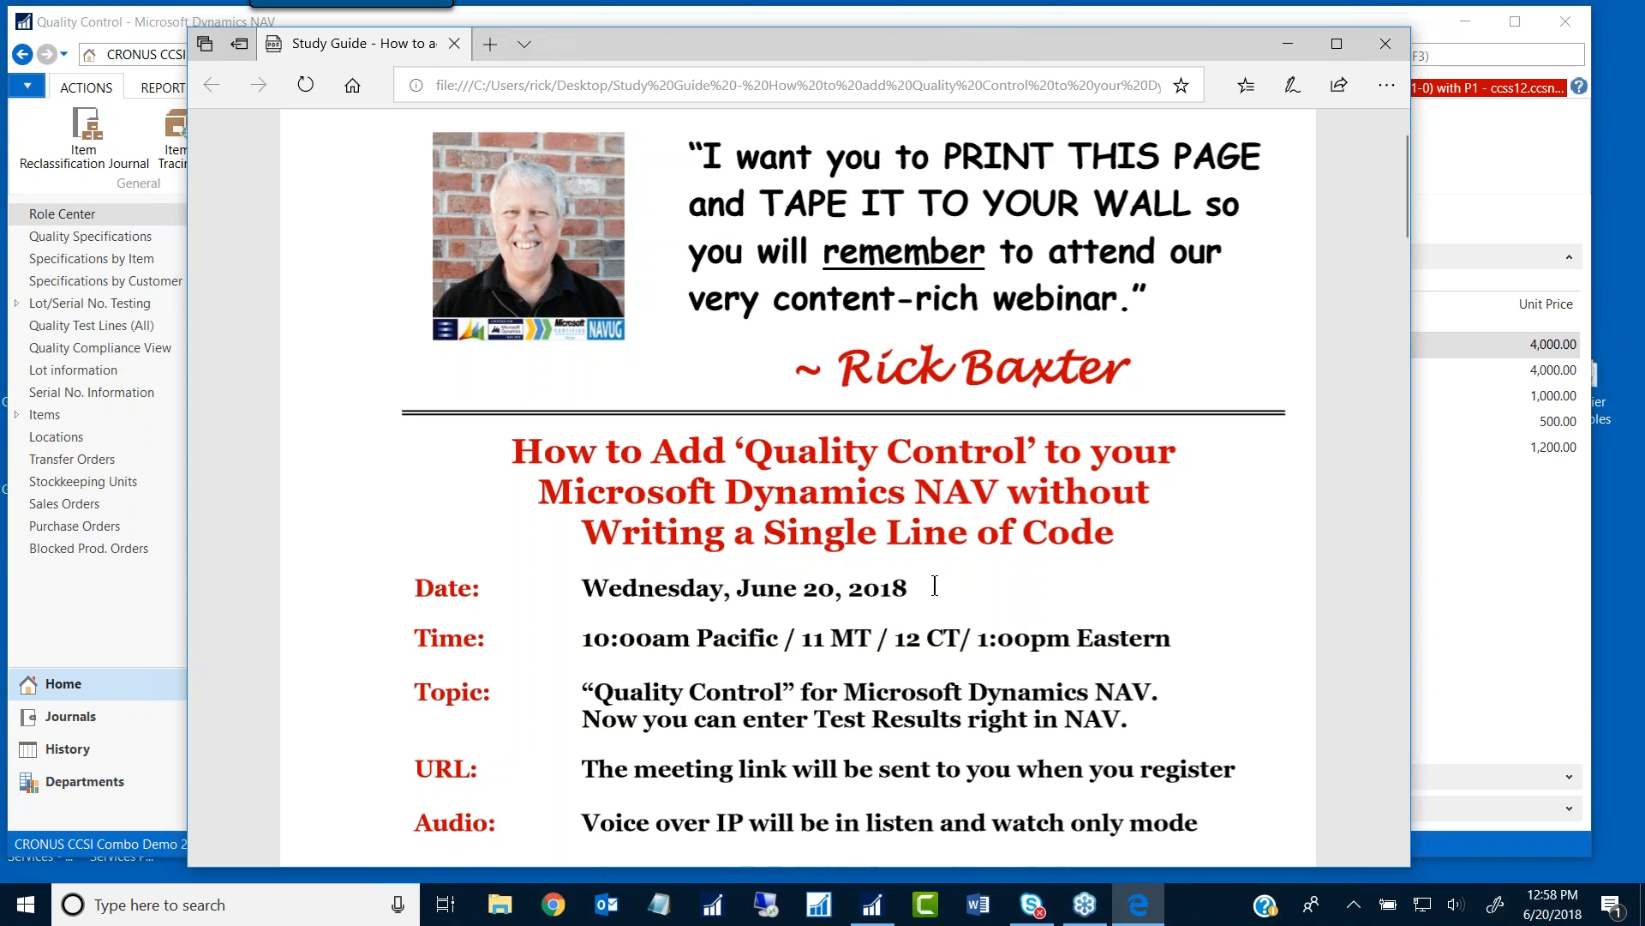
Step: Read the study guide's webinar details and its key attributes of a quality control system, and minimize the guide
scroll(1011, 555, "down", 3)
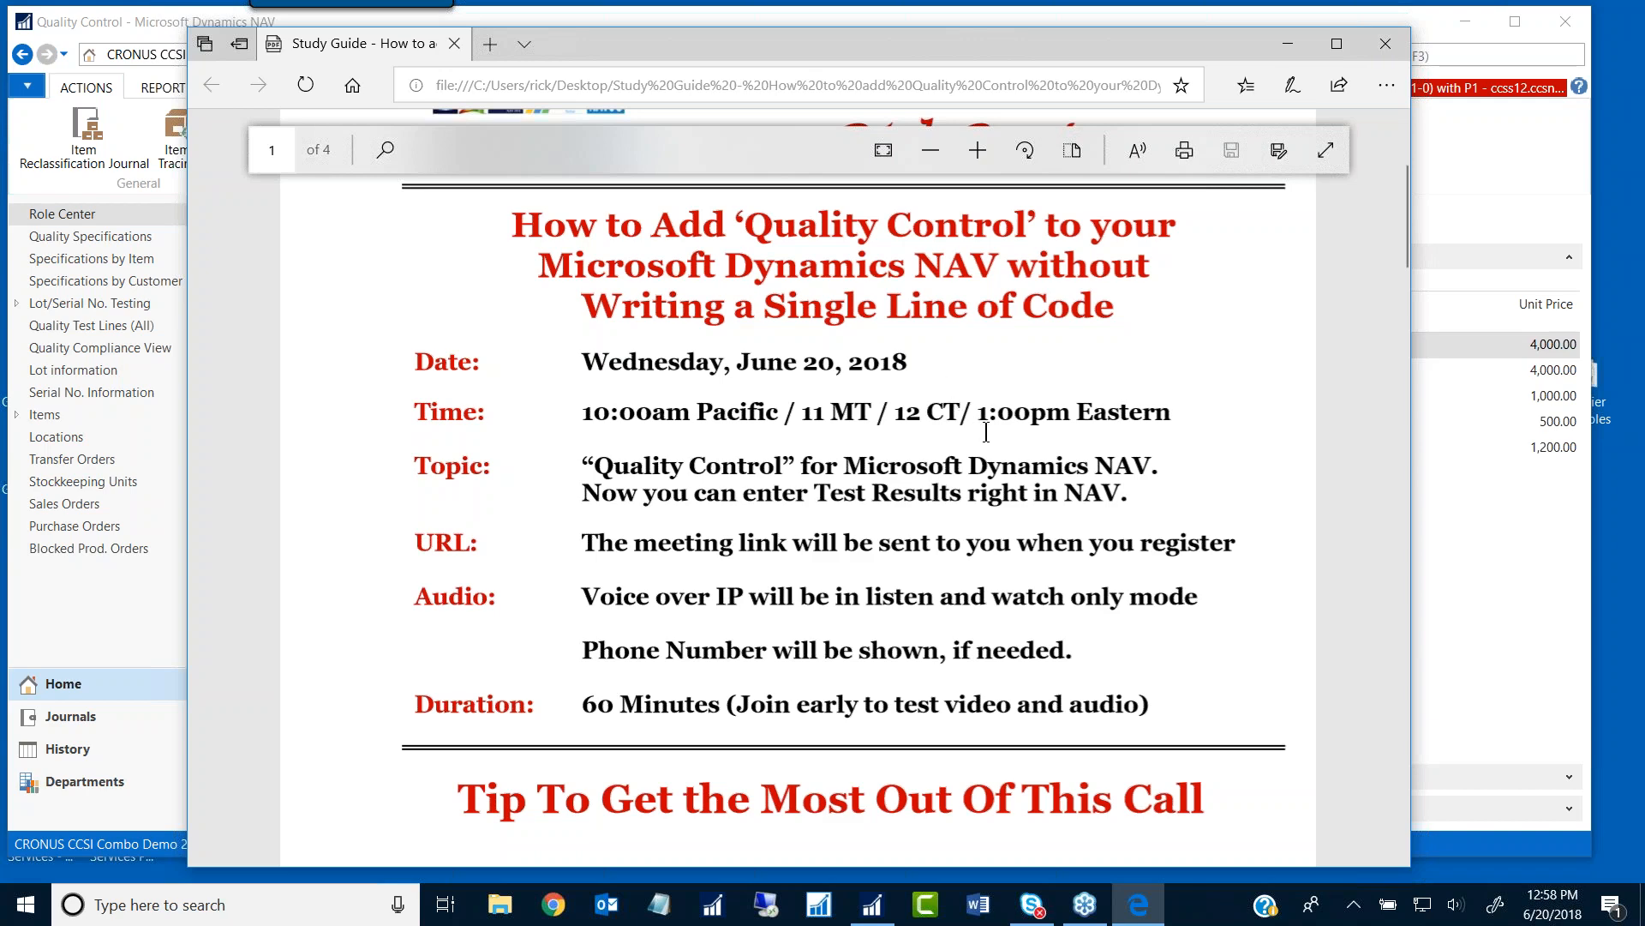
scroll(962, 509, "down", 2)
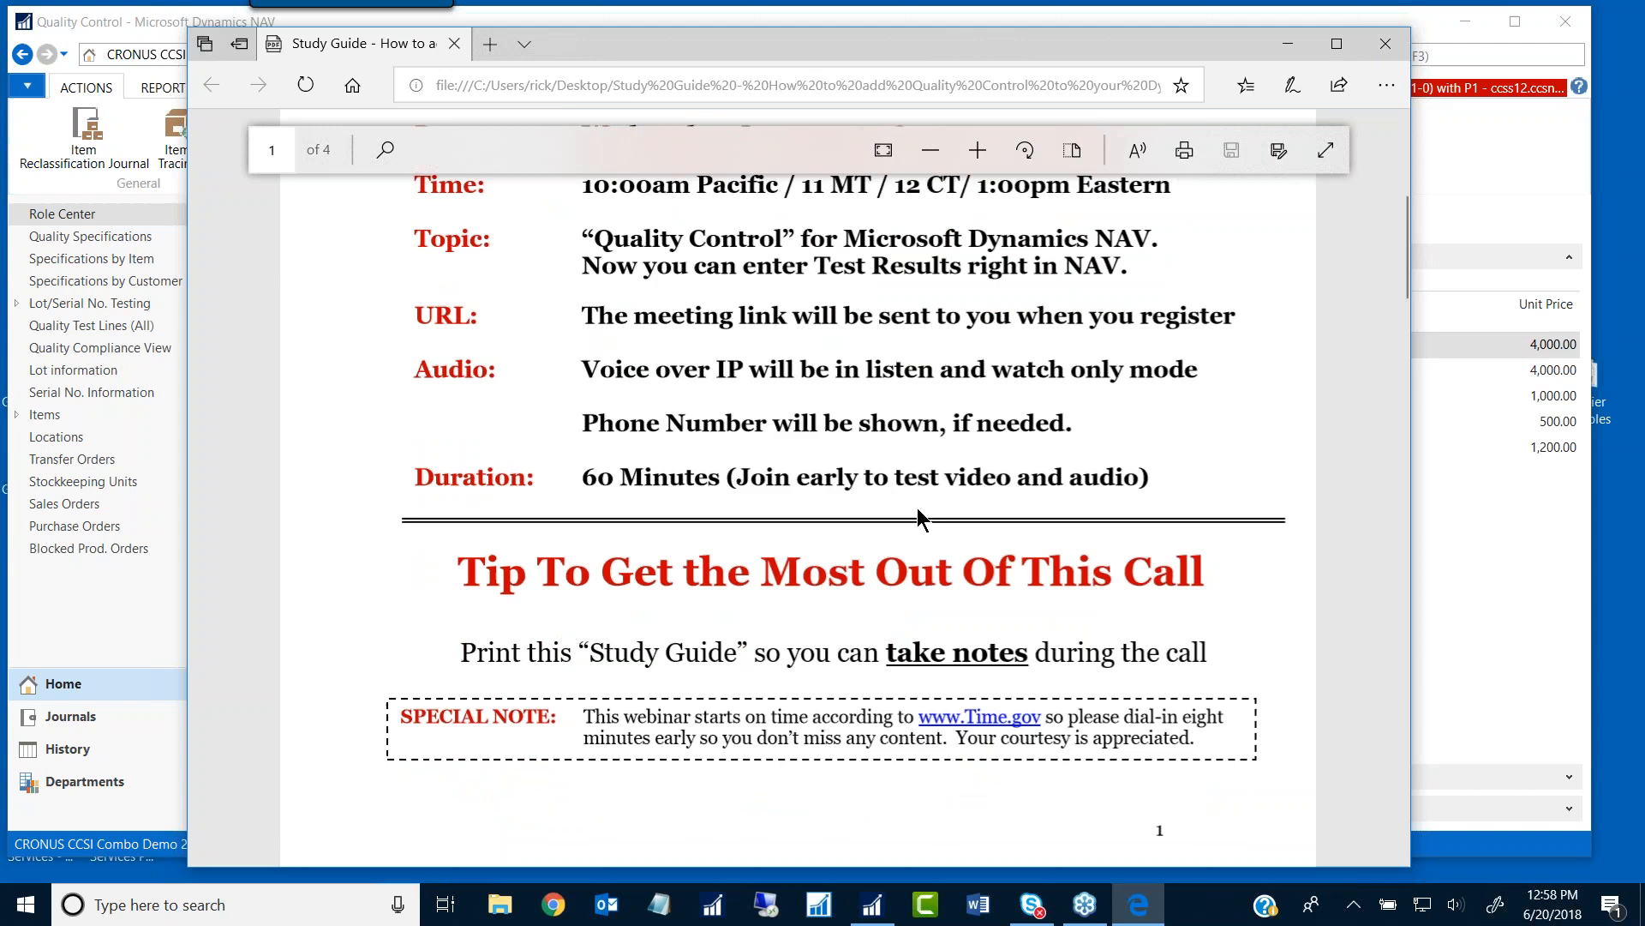
scroll(799, 389, "down", 3)
scroll(799, 389, "down", 5)
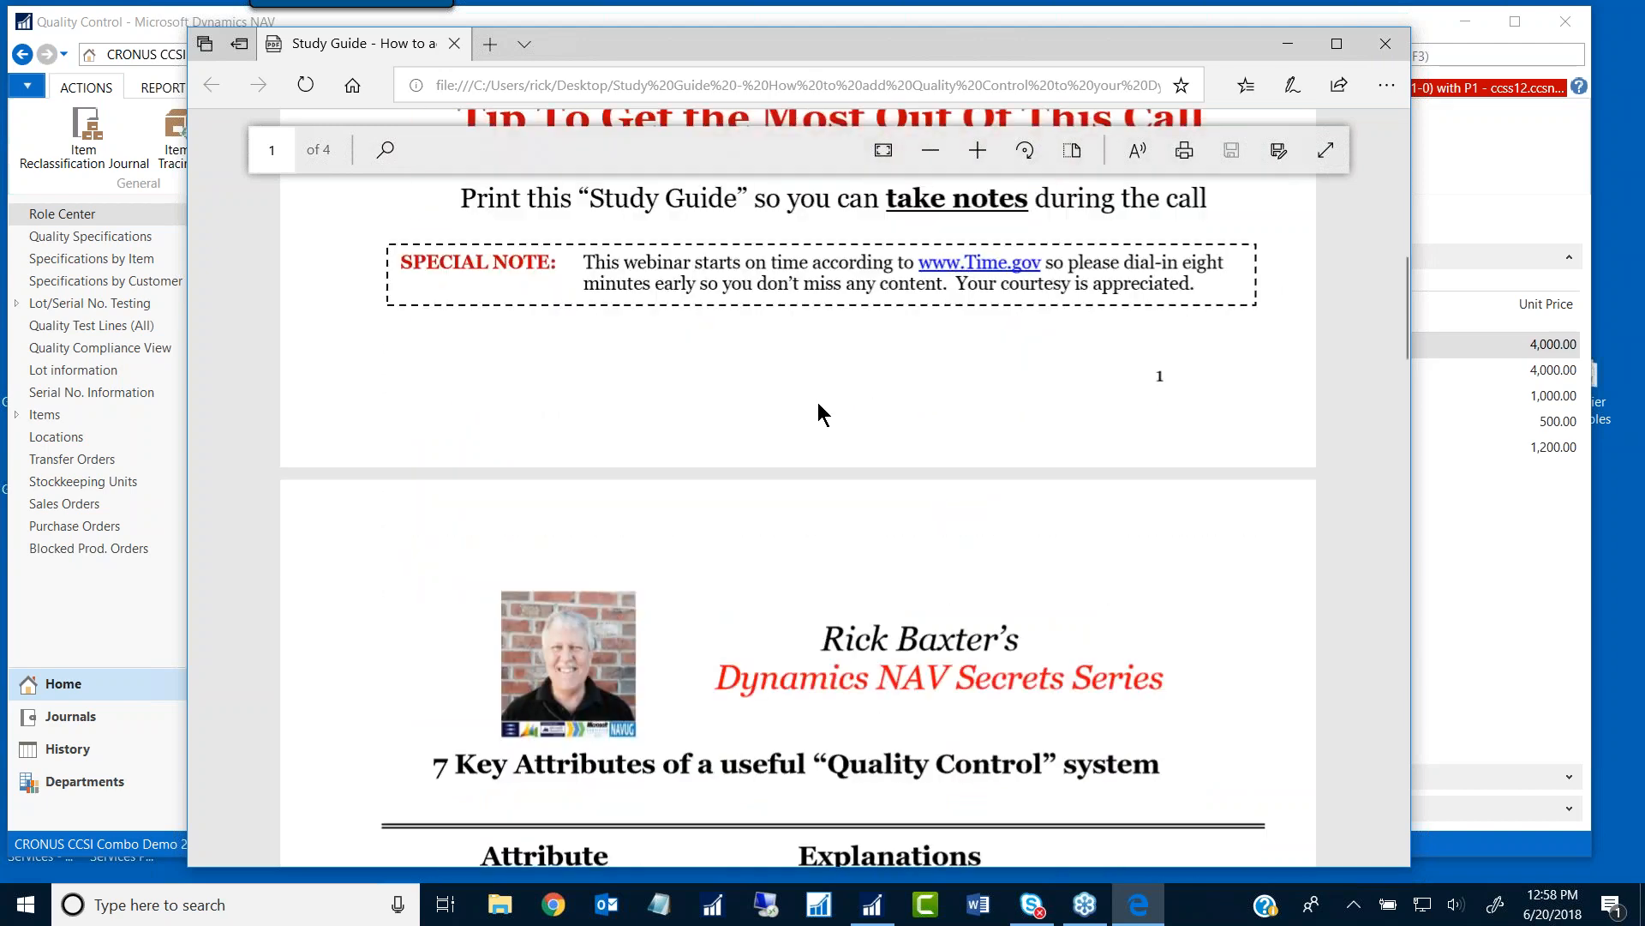
scroll(817, 426, "down", 2)
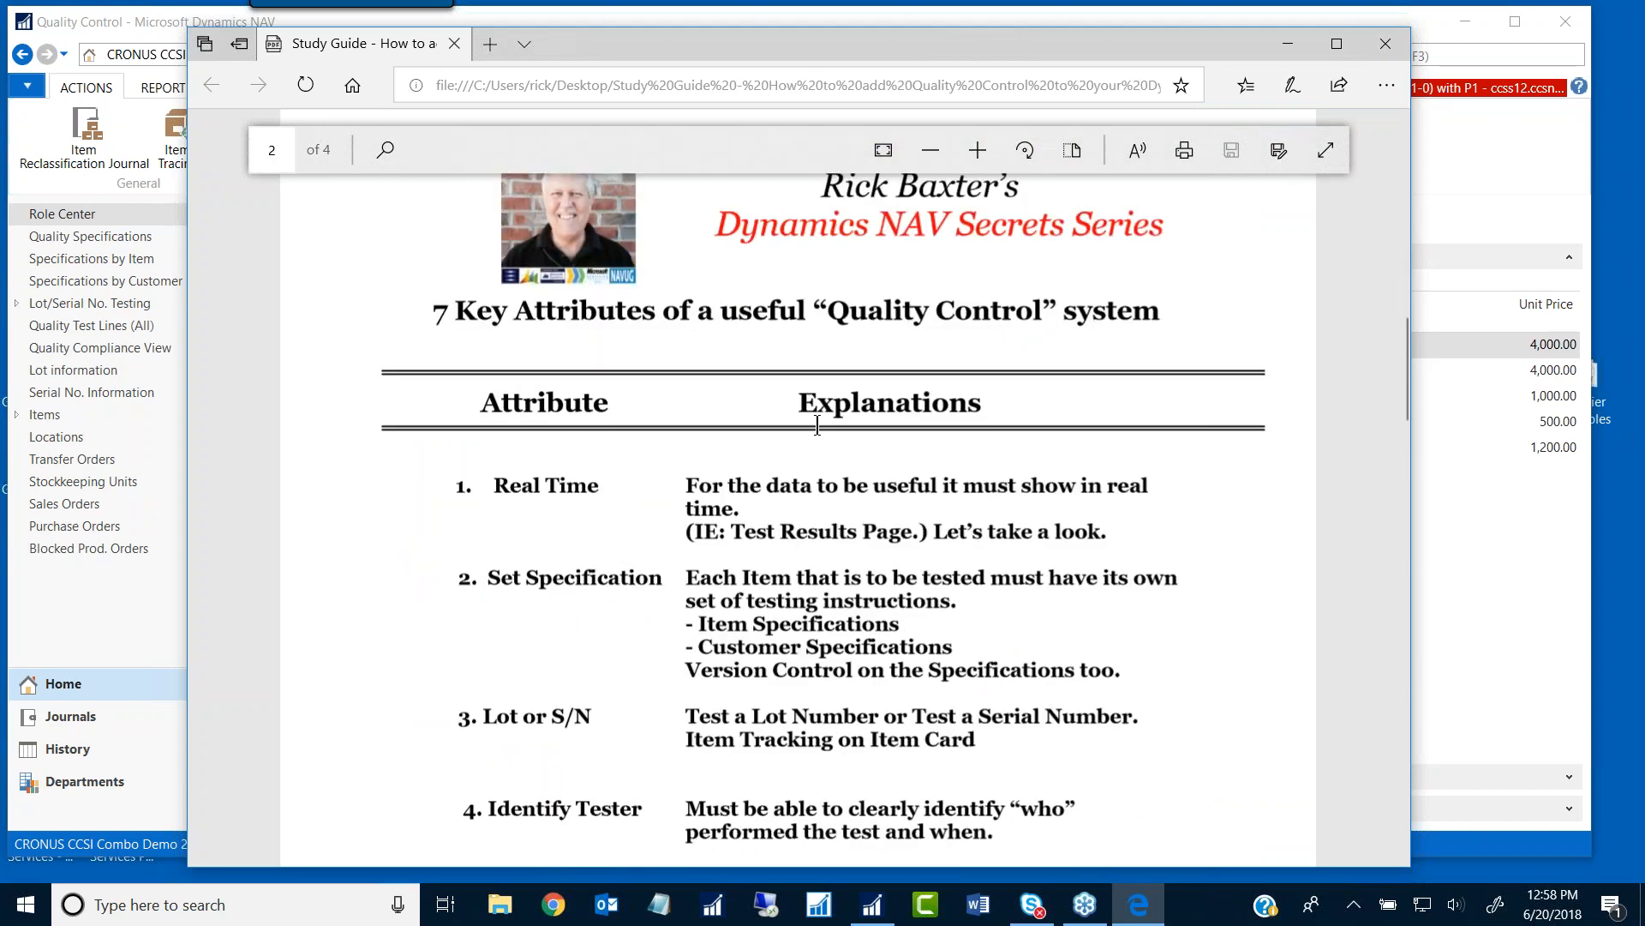
scroll(817, 426, "up", 2)
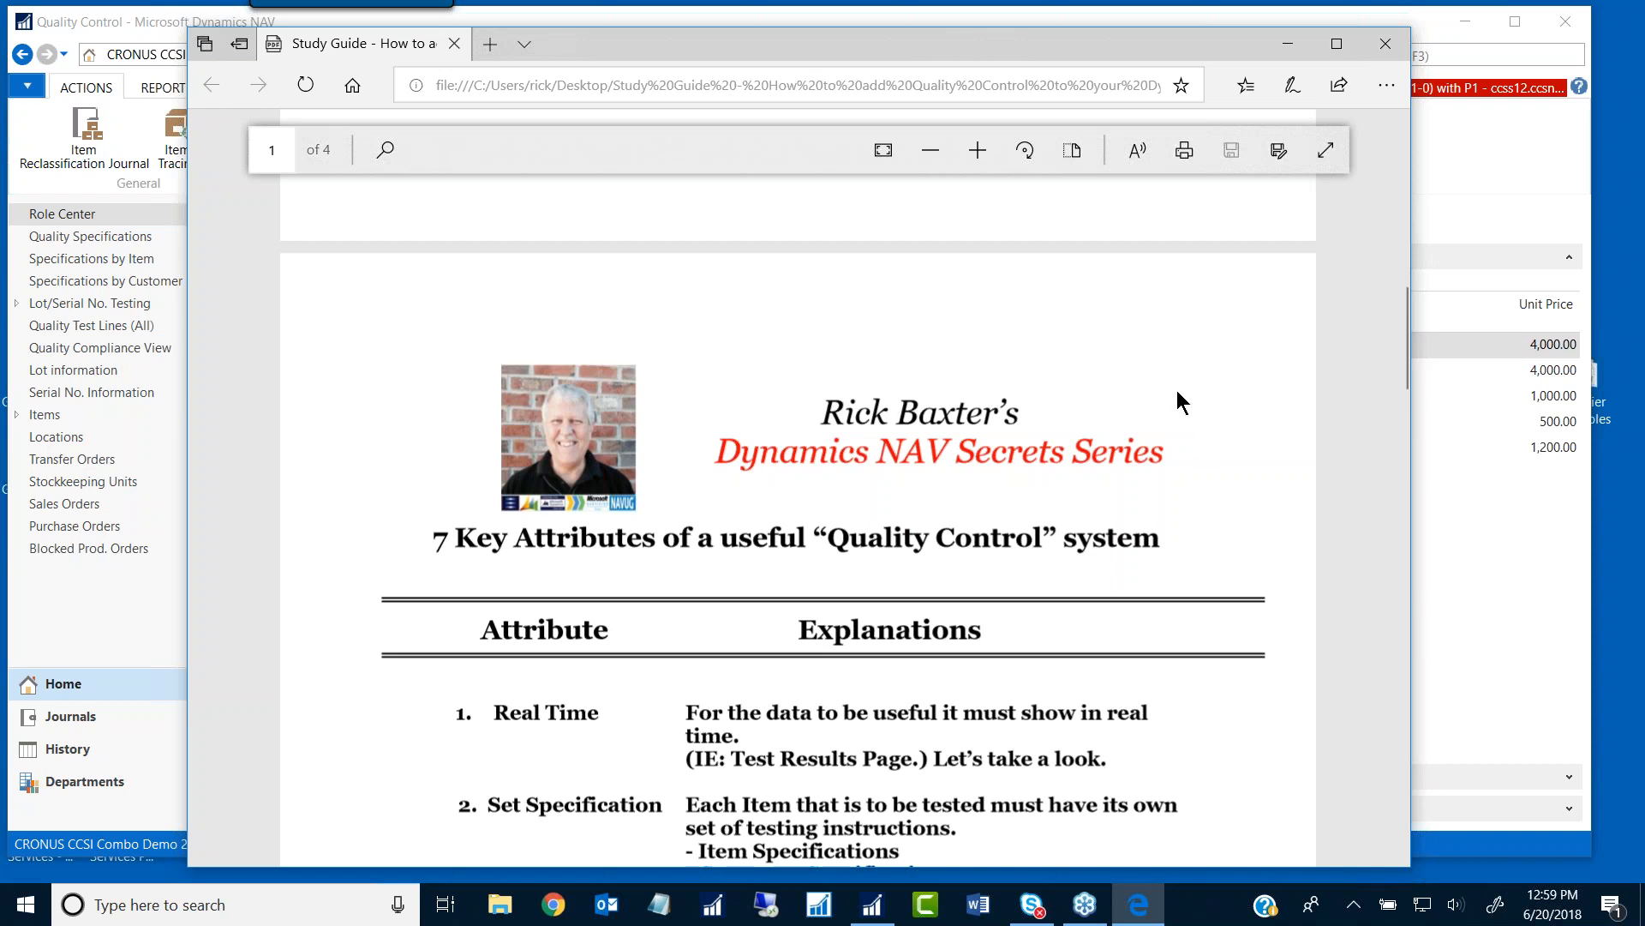
scroll(1176, 395, "down", 3)
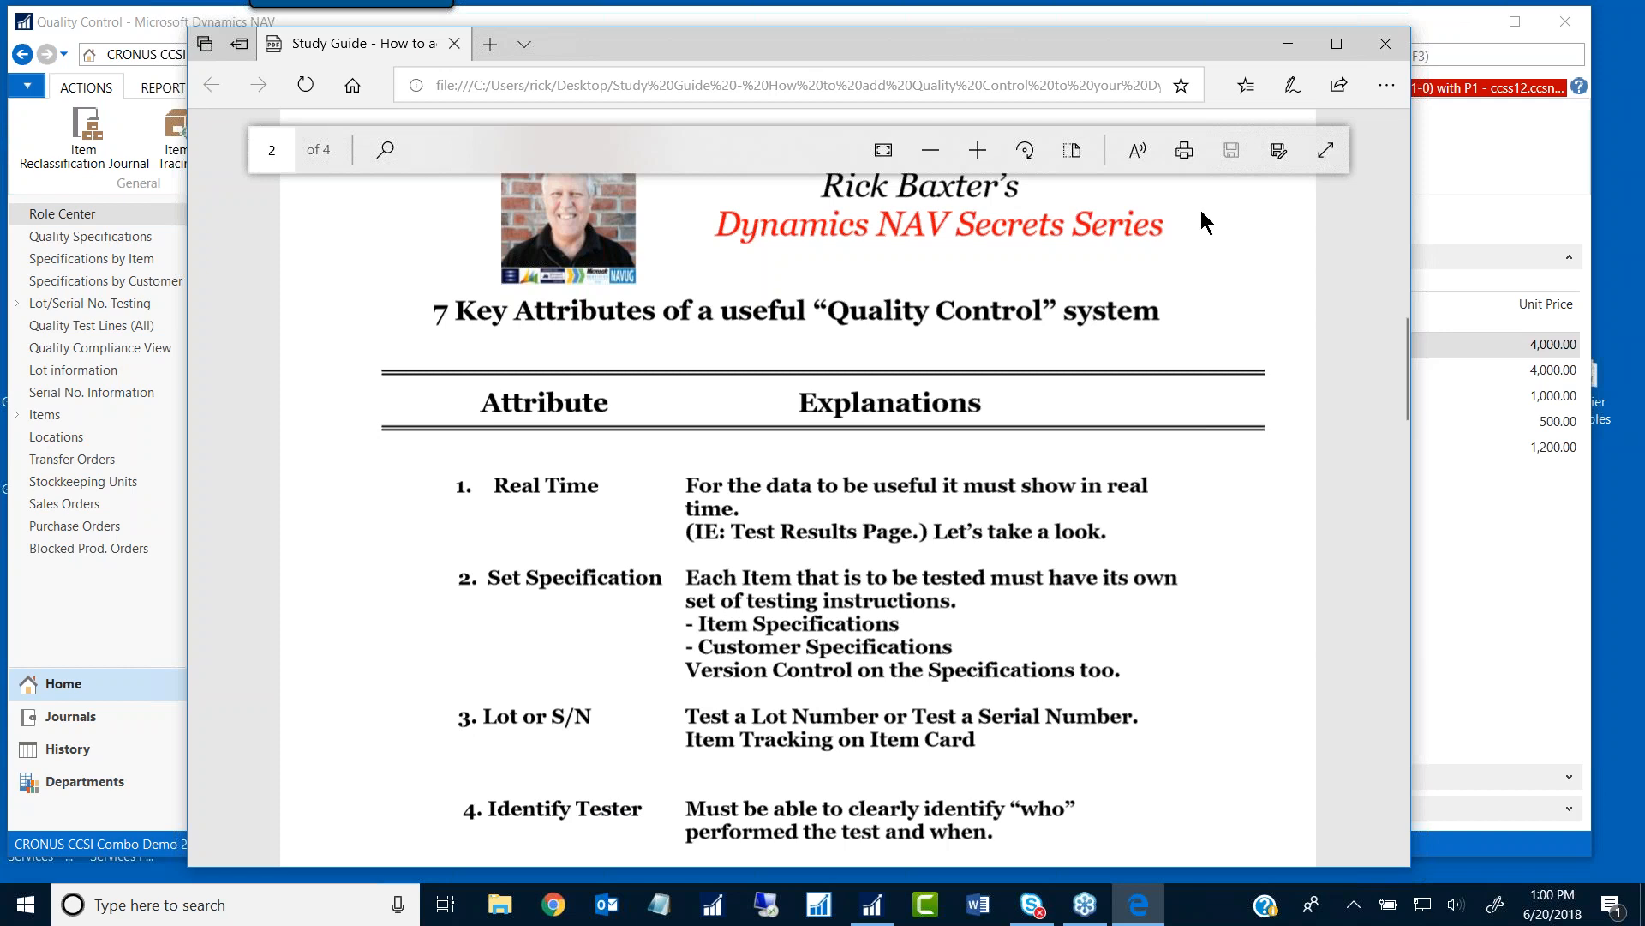
left_click(1287, 43)
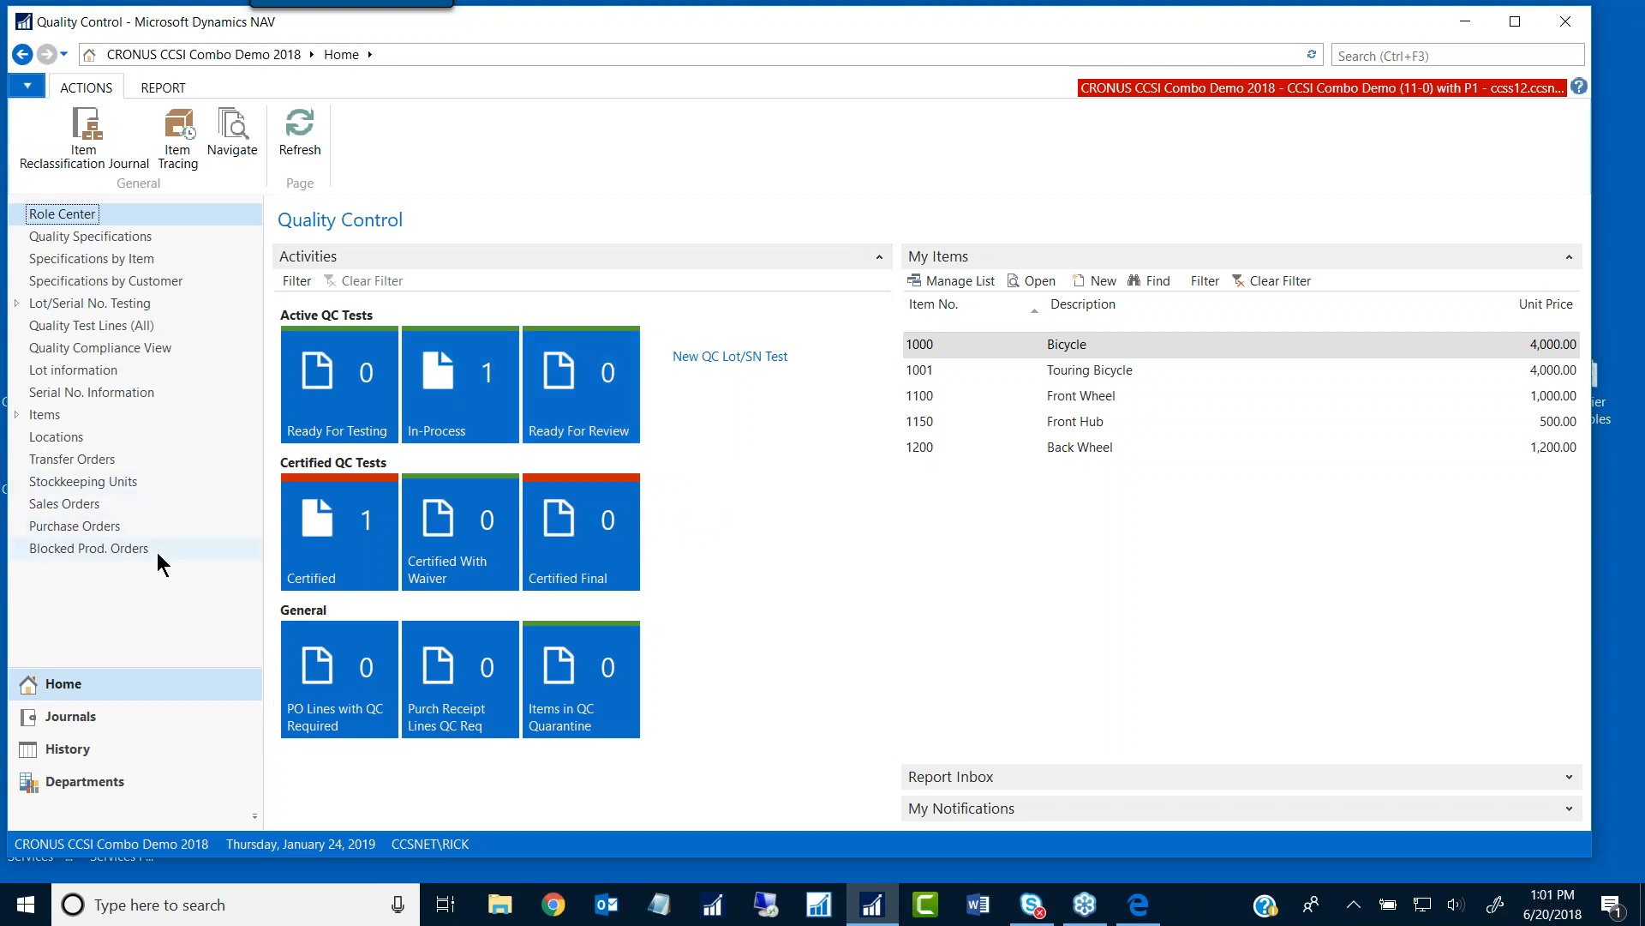
Step: Create a new QC lot/serial number test with an automatically assigned test number and set its item number to 80010
left_click(730, 357)
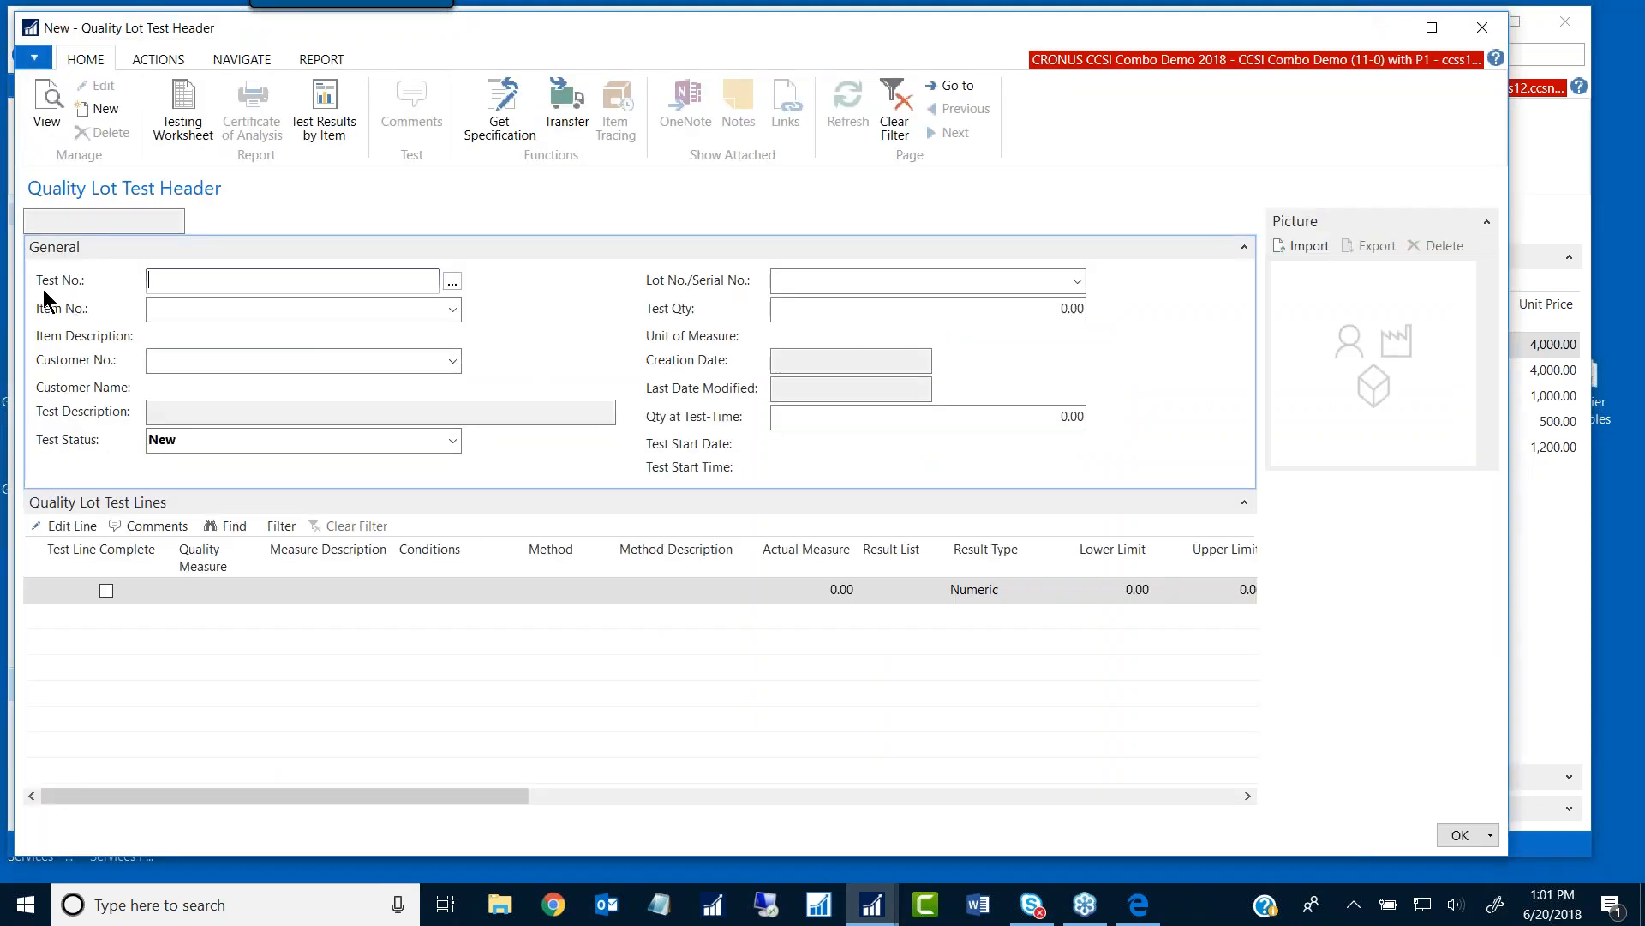
key("Tab")
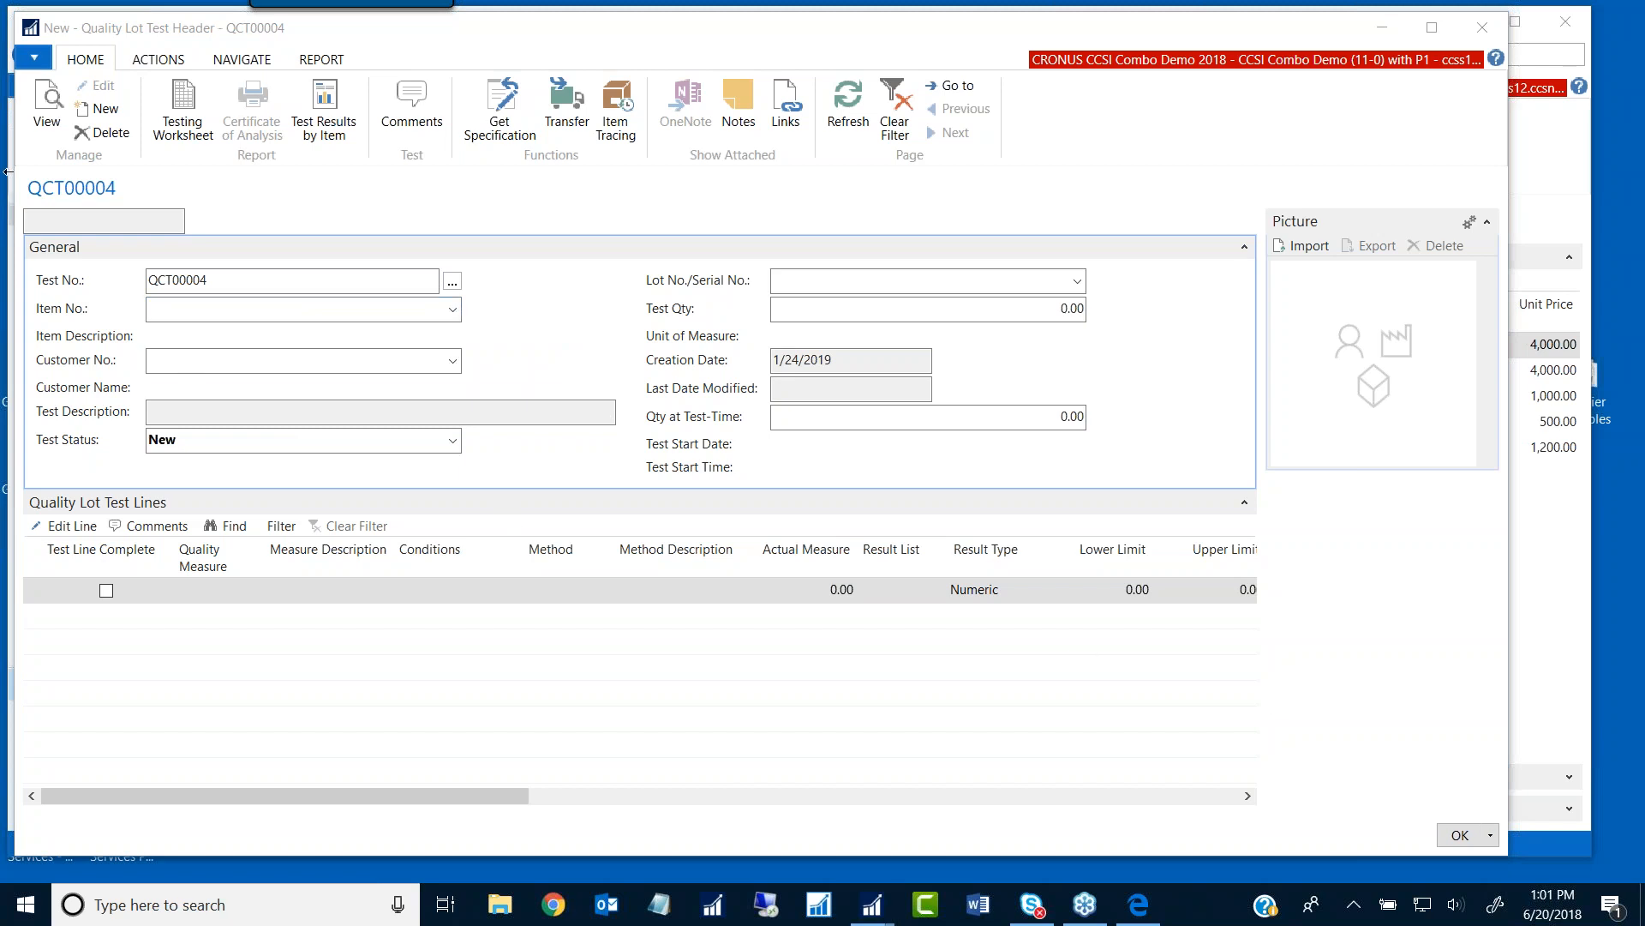
left_click(198, 312)
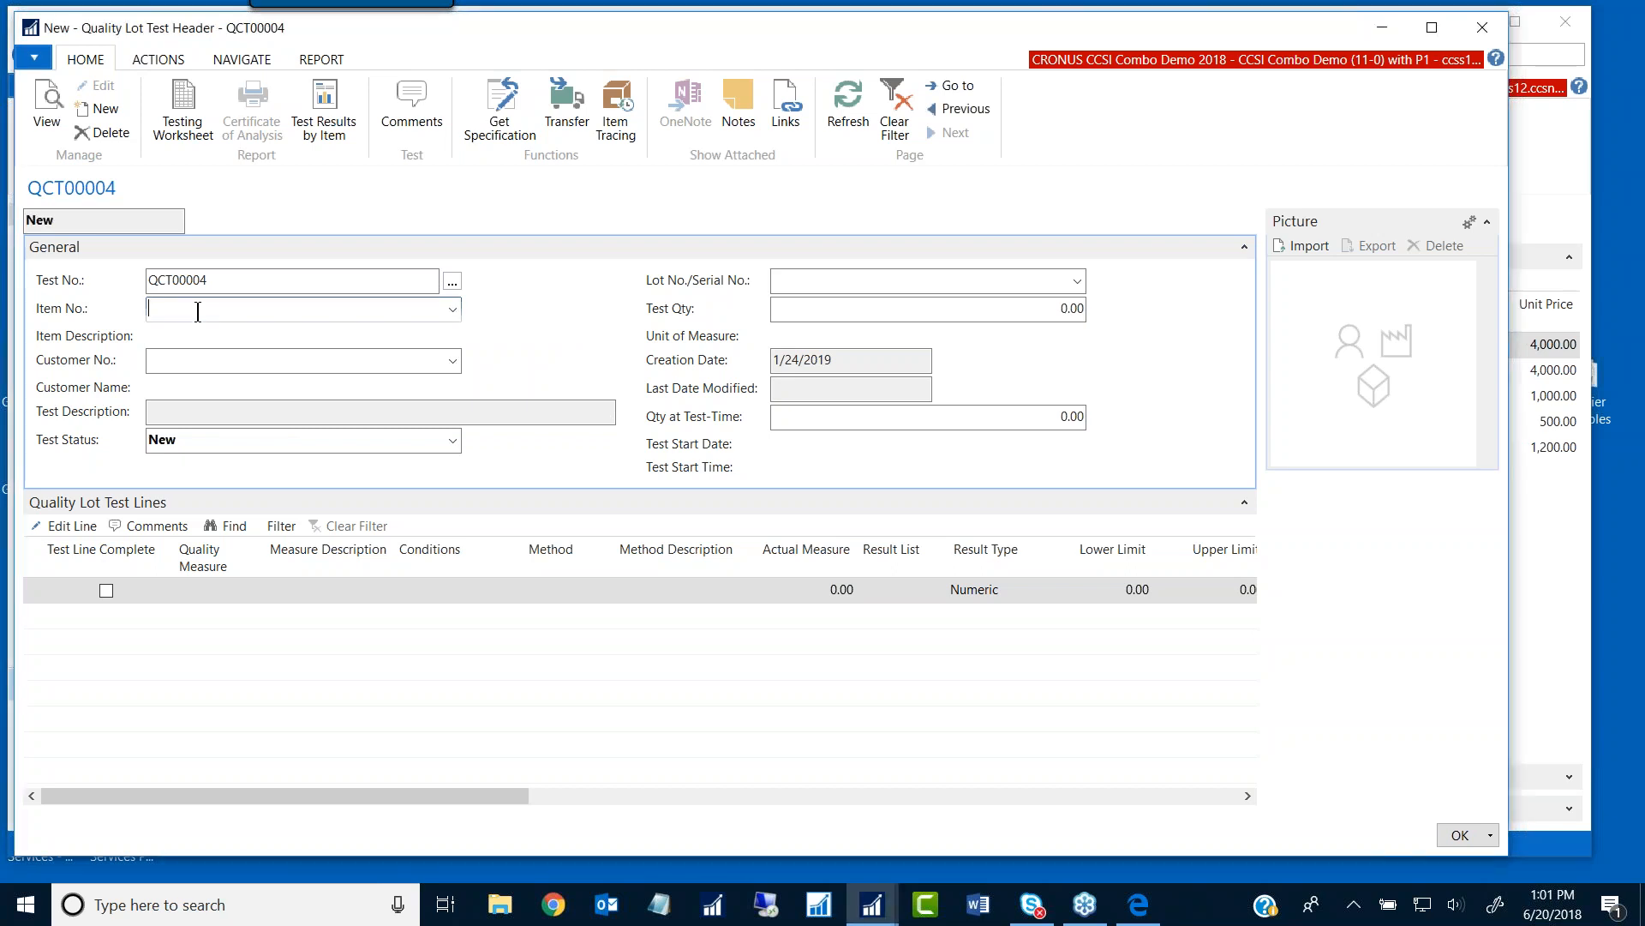
type("8001")
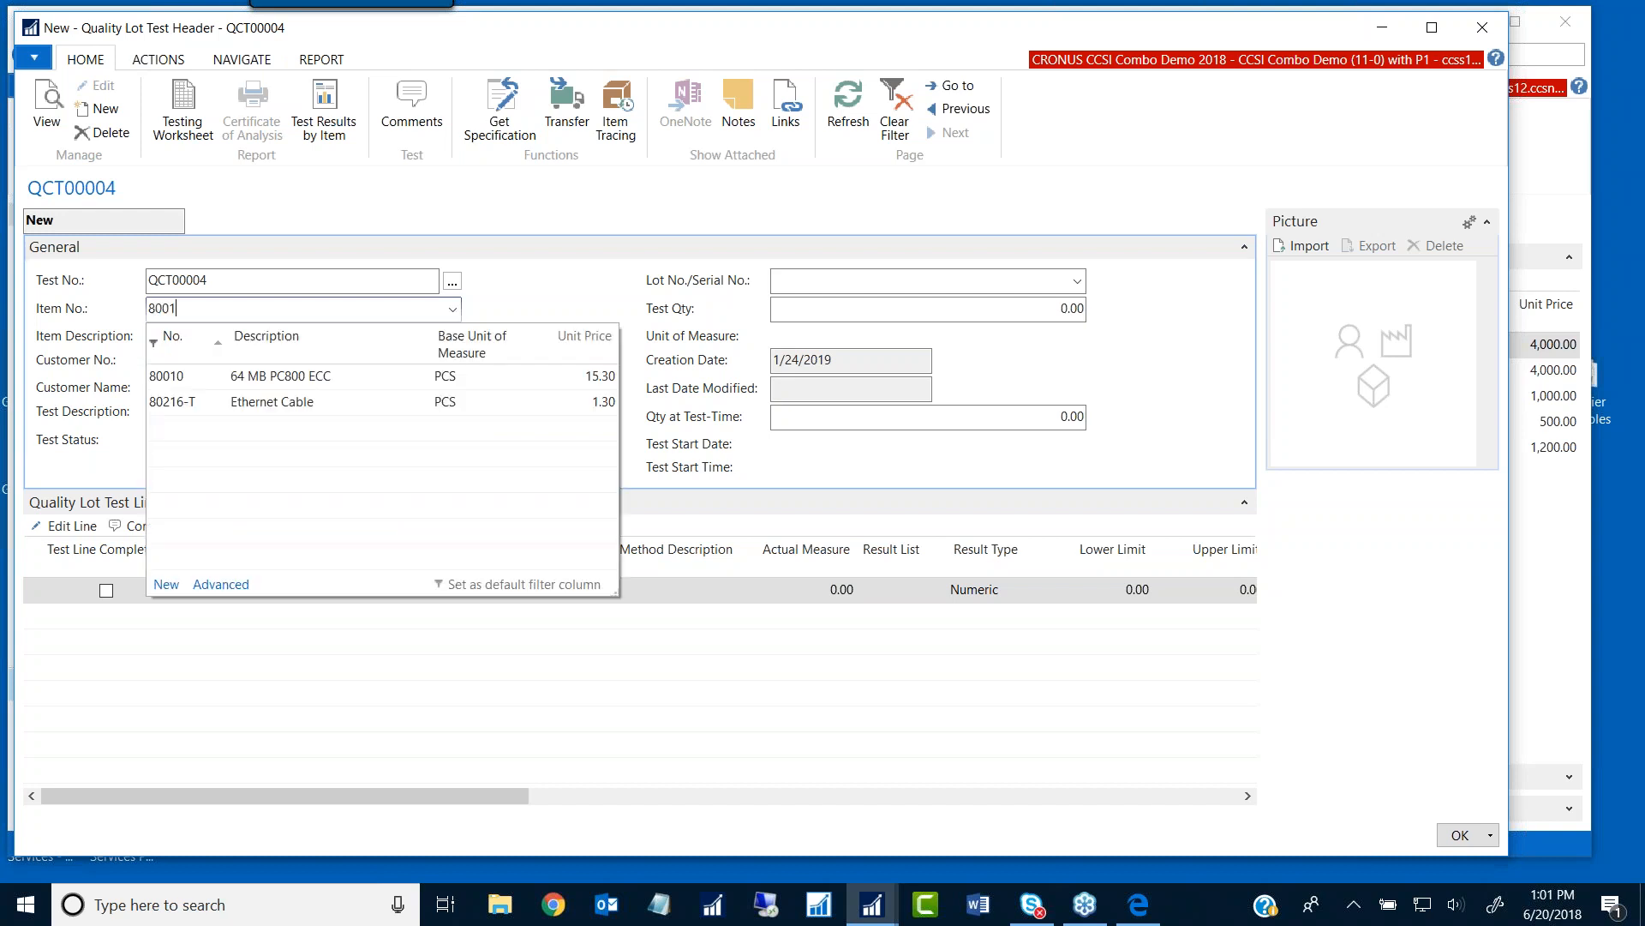
type("0")
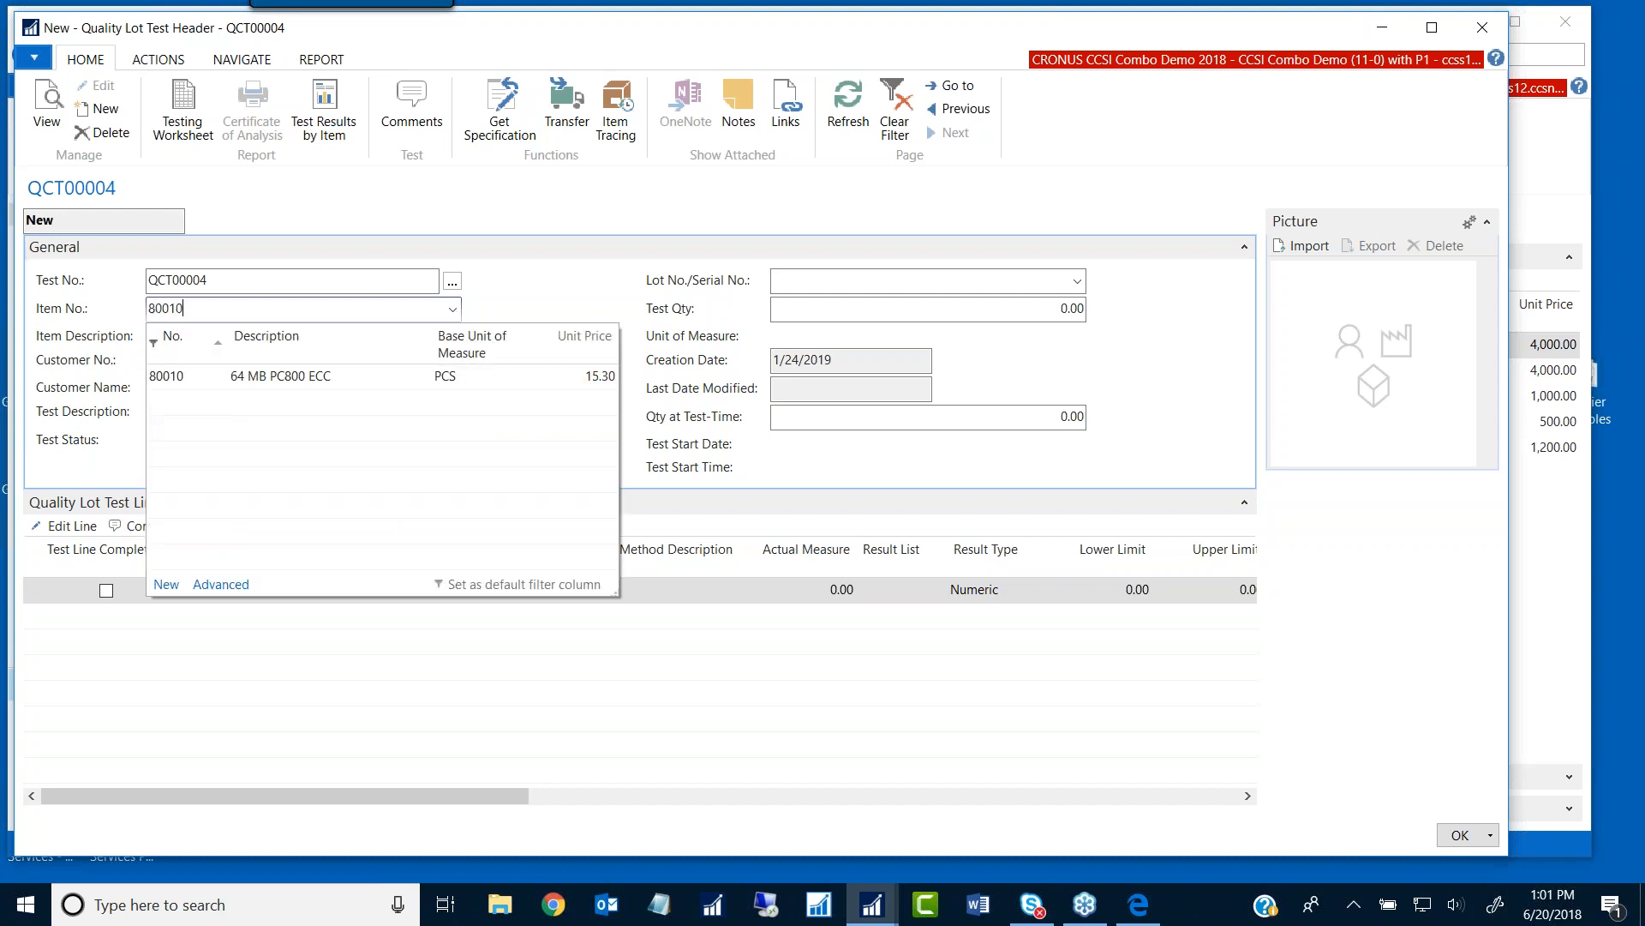
left_click(295, 379)
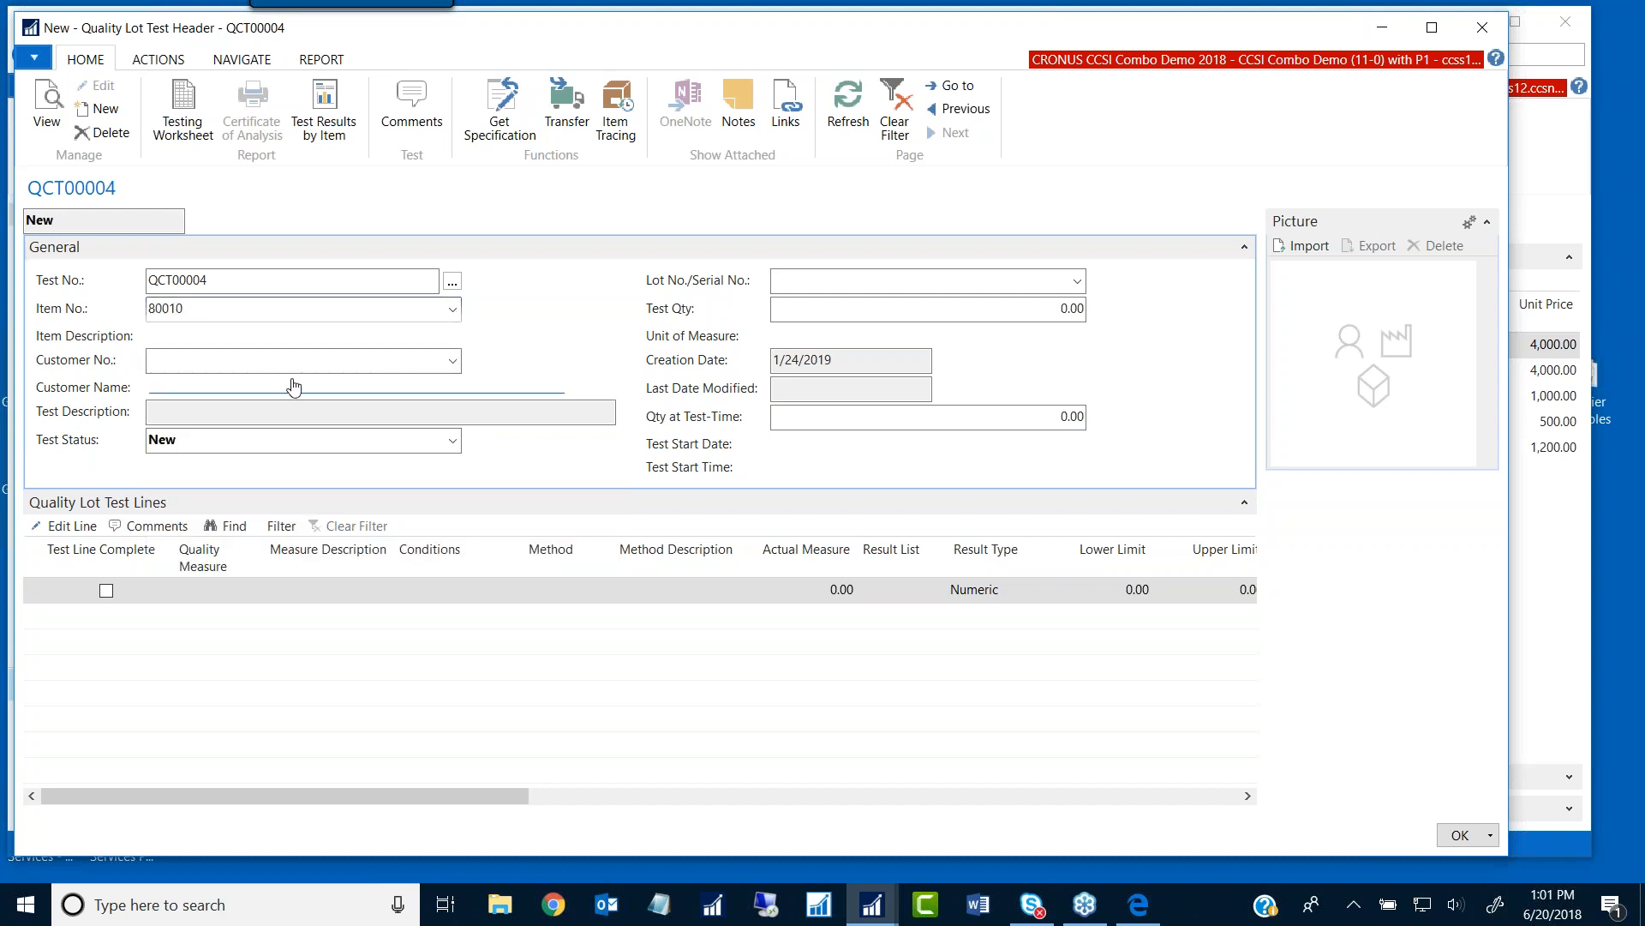
key("Tab")
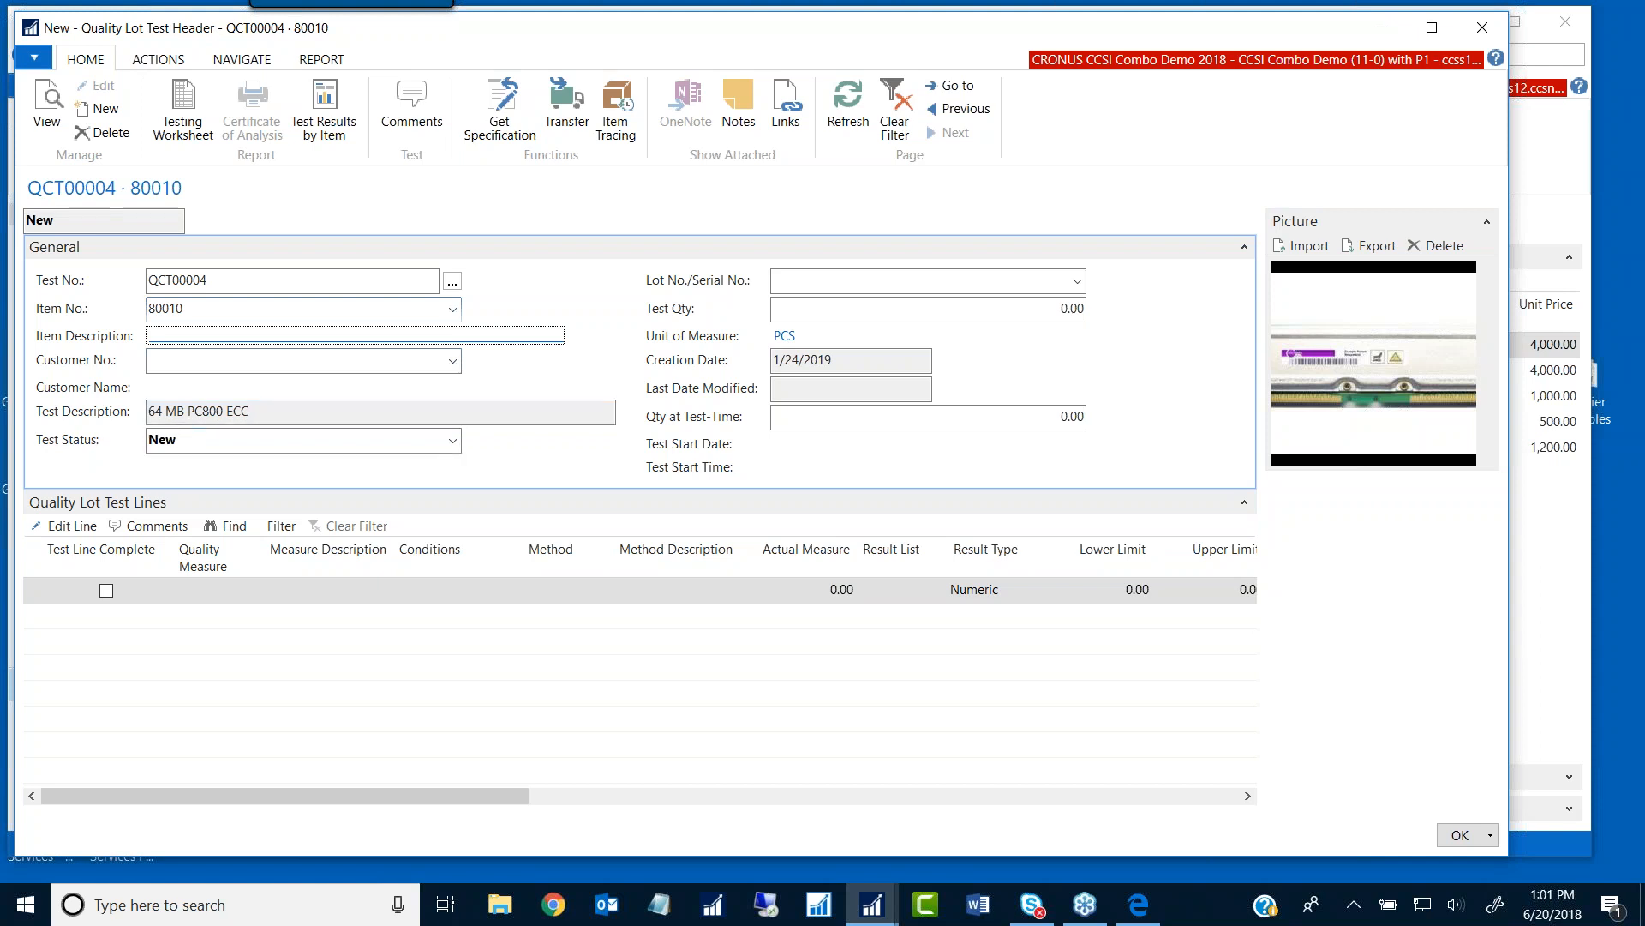
Step: Assign lot L9832-01 to the quality test and set the test quantity to 2
left_click(212, 441)
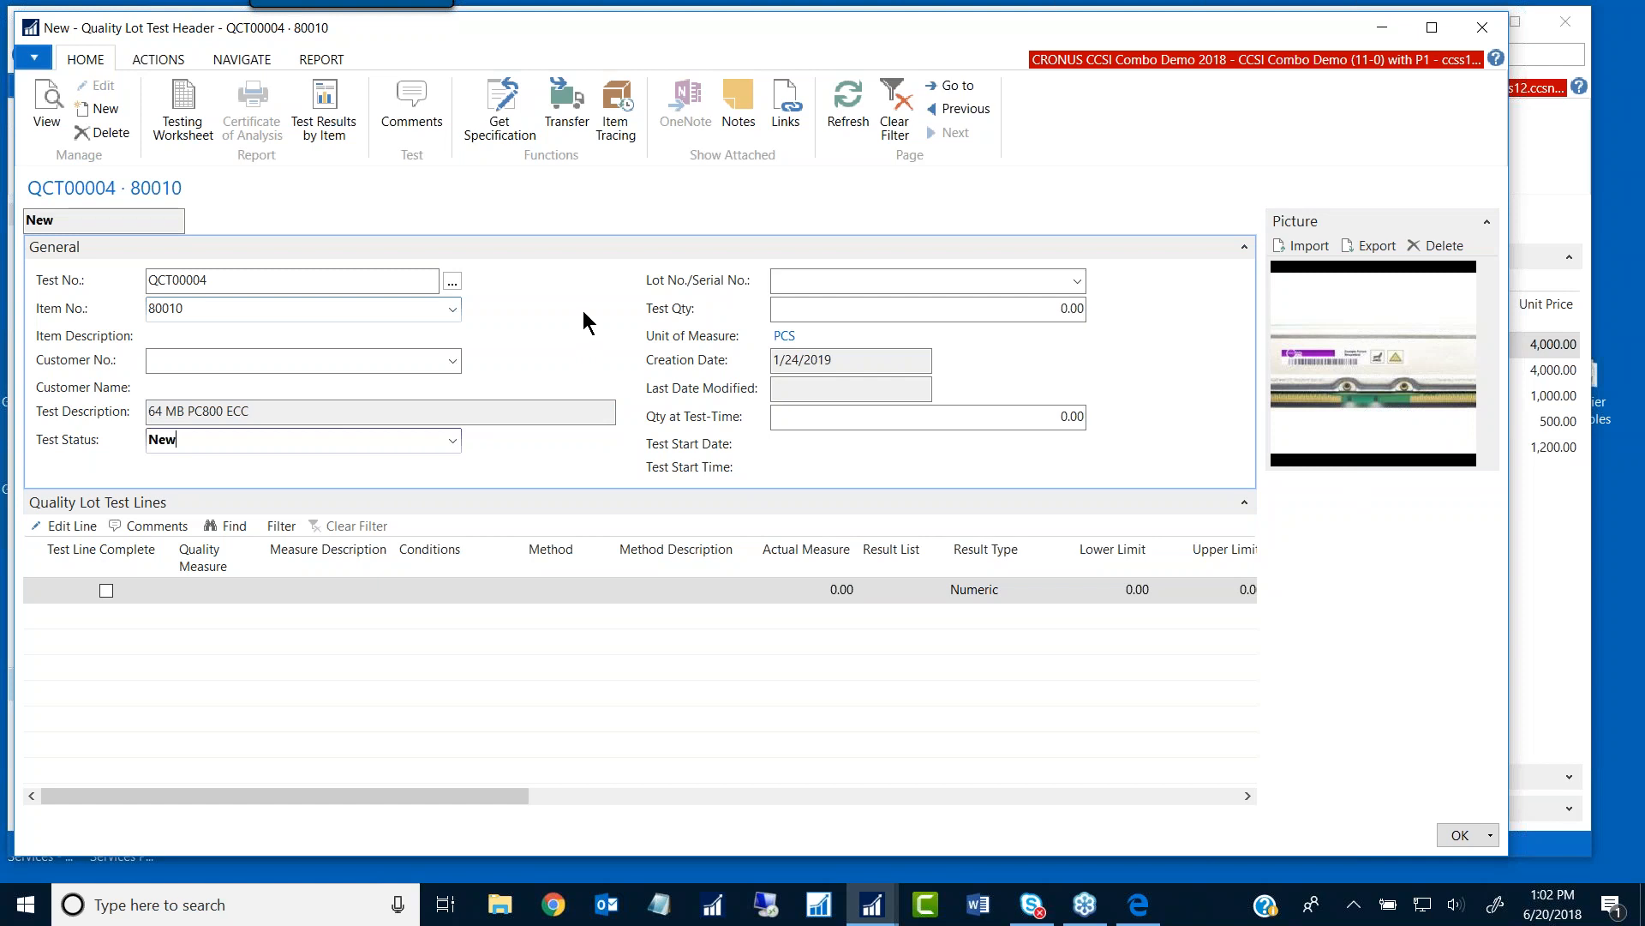
key("Tab")
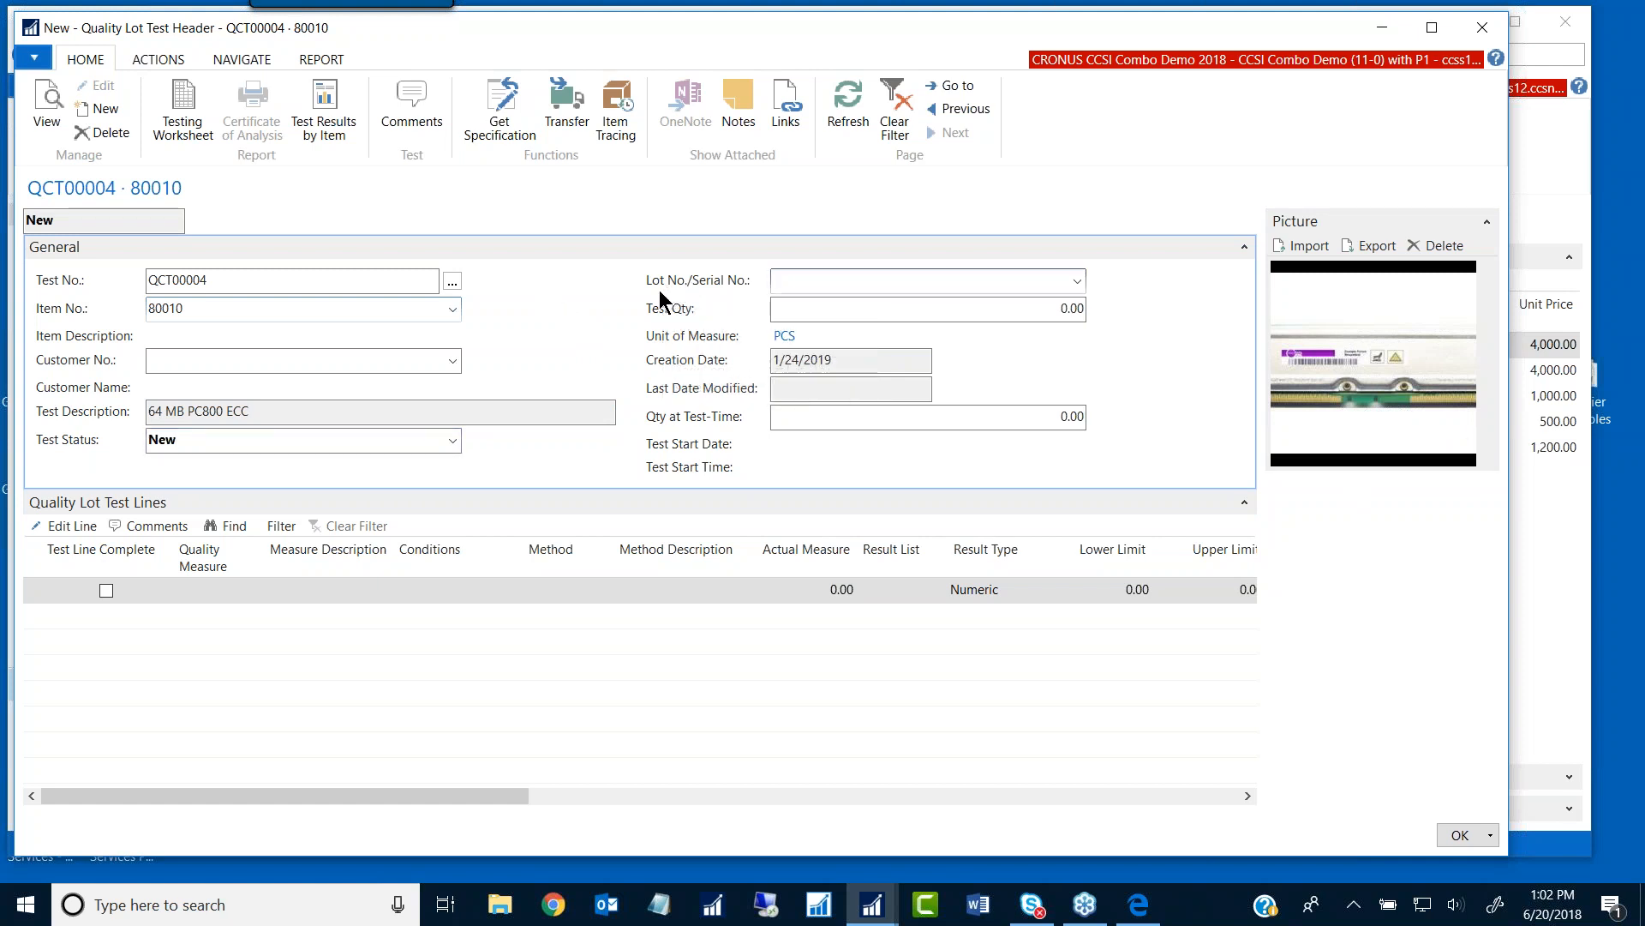
left_click(1076, 281)
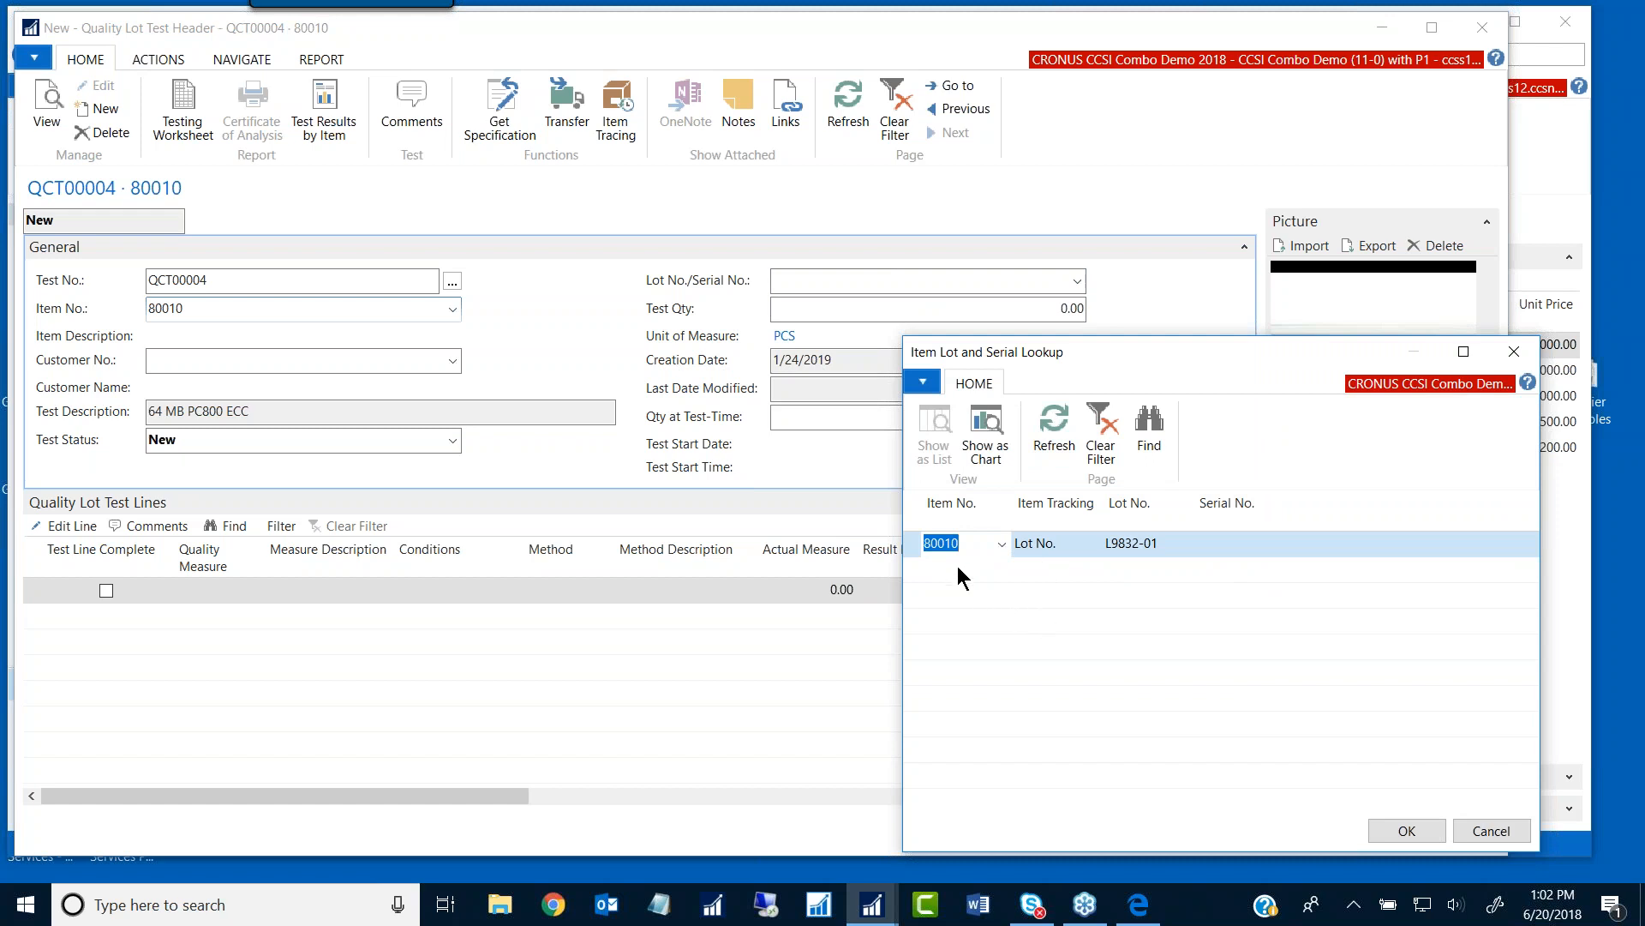
left_click(1406, 830)
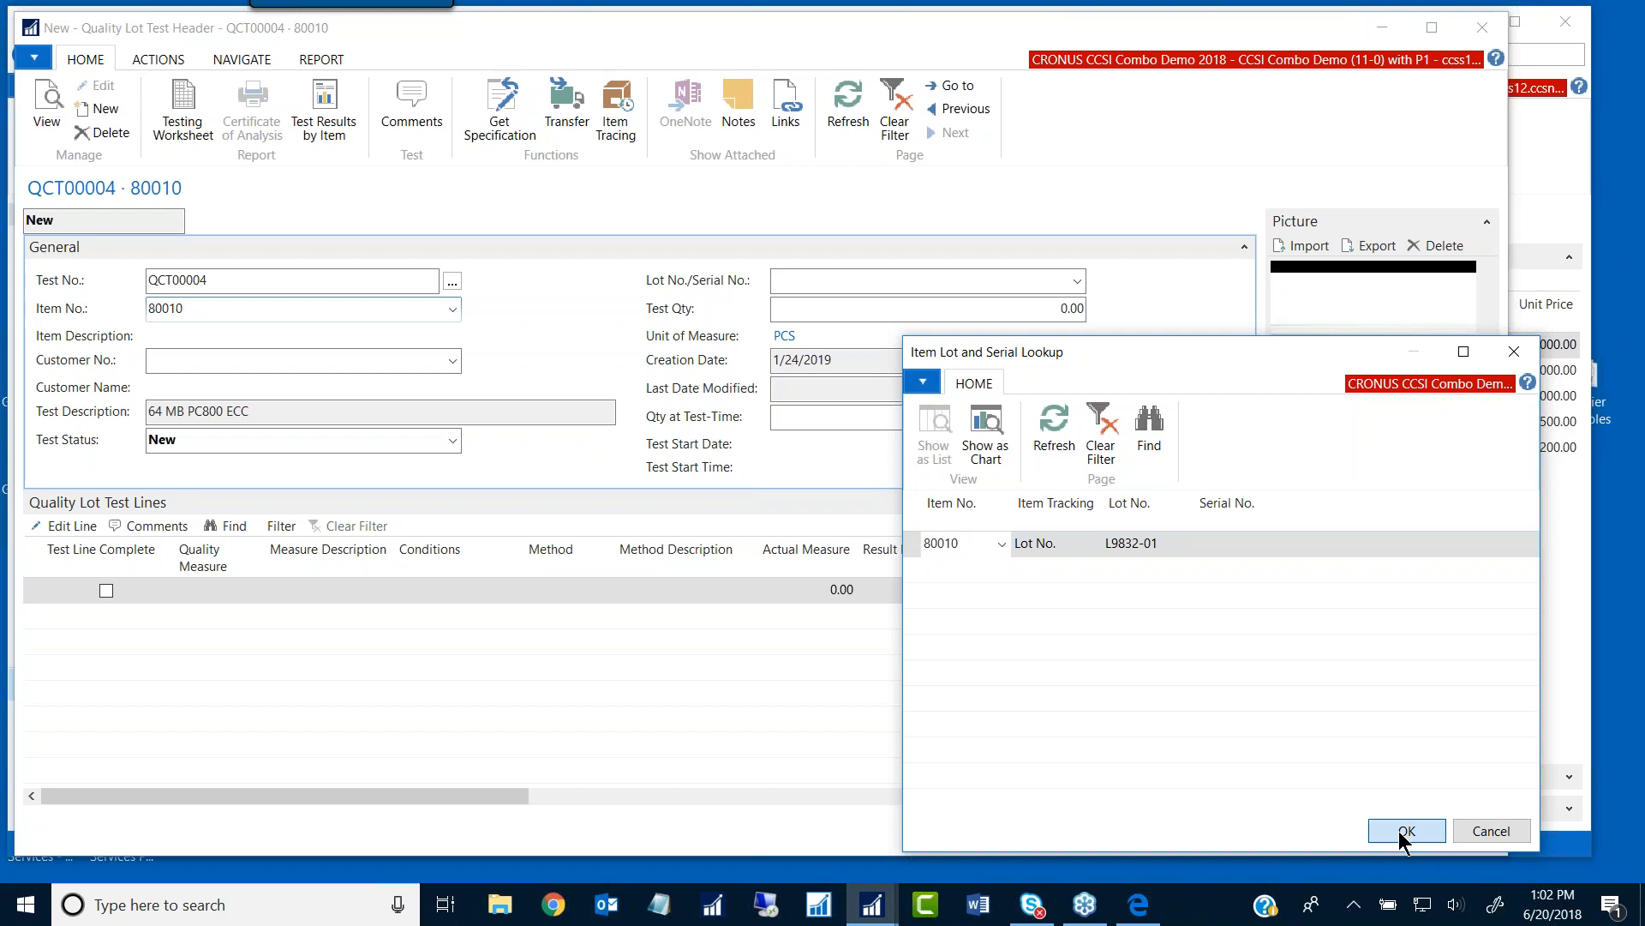
left_click(996, 309)
type("2")
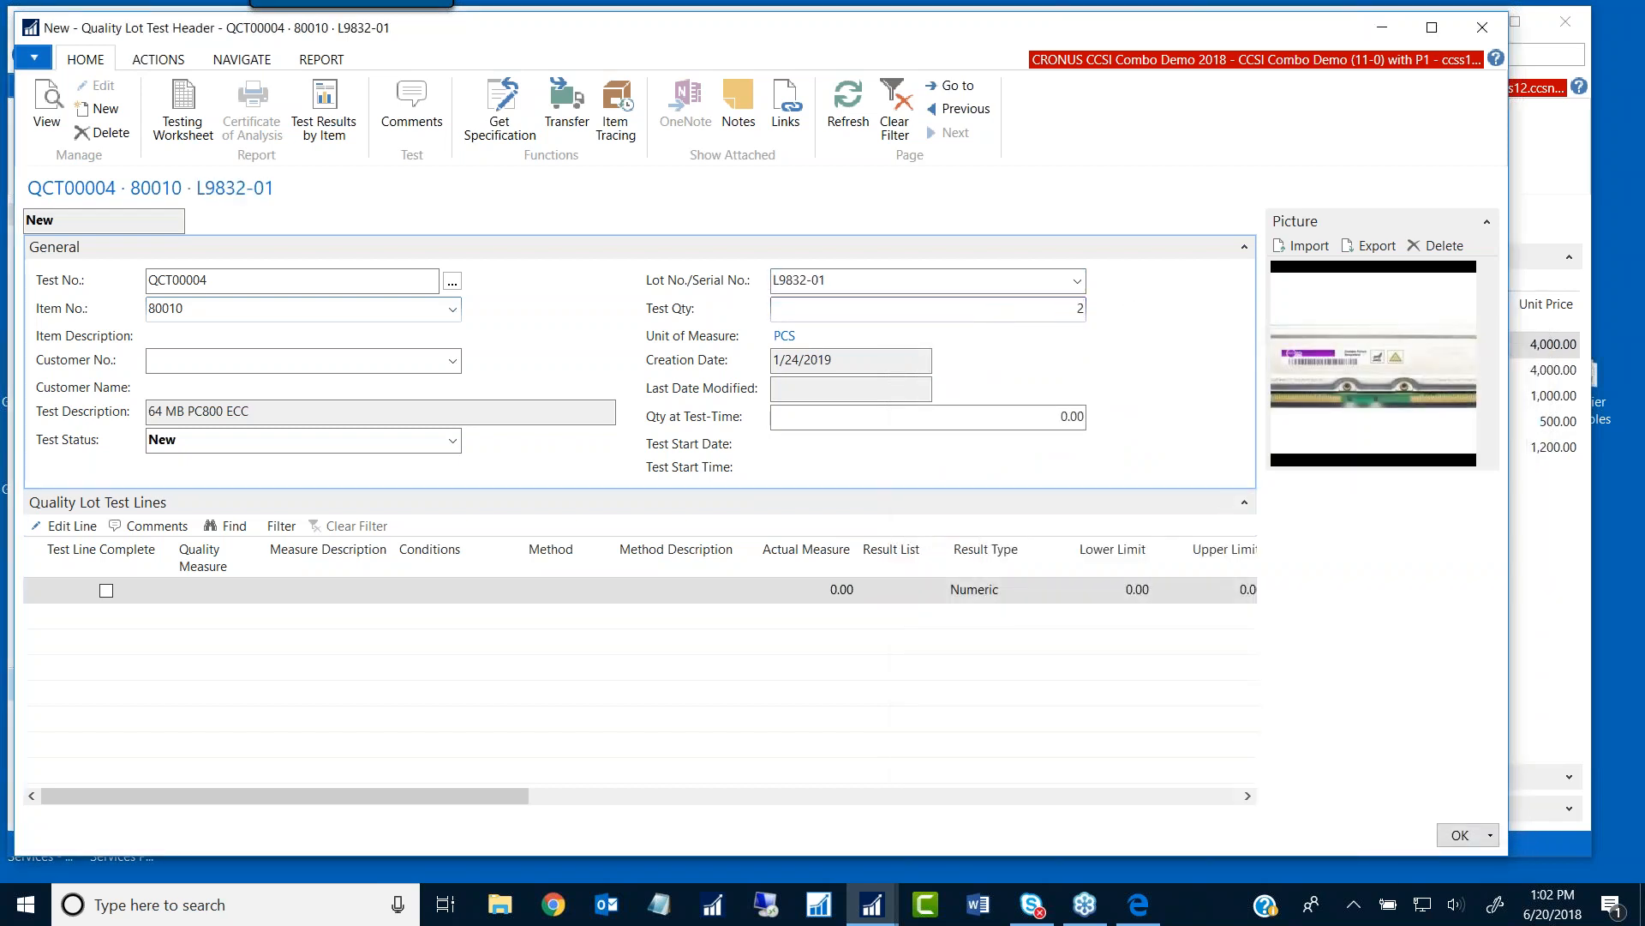
key("Tab")
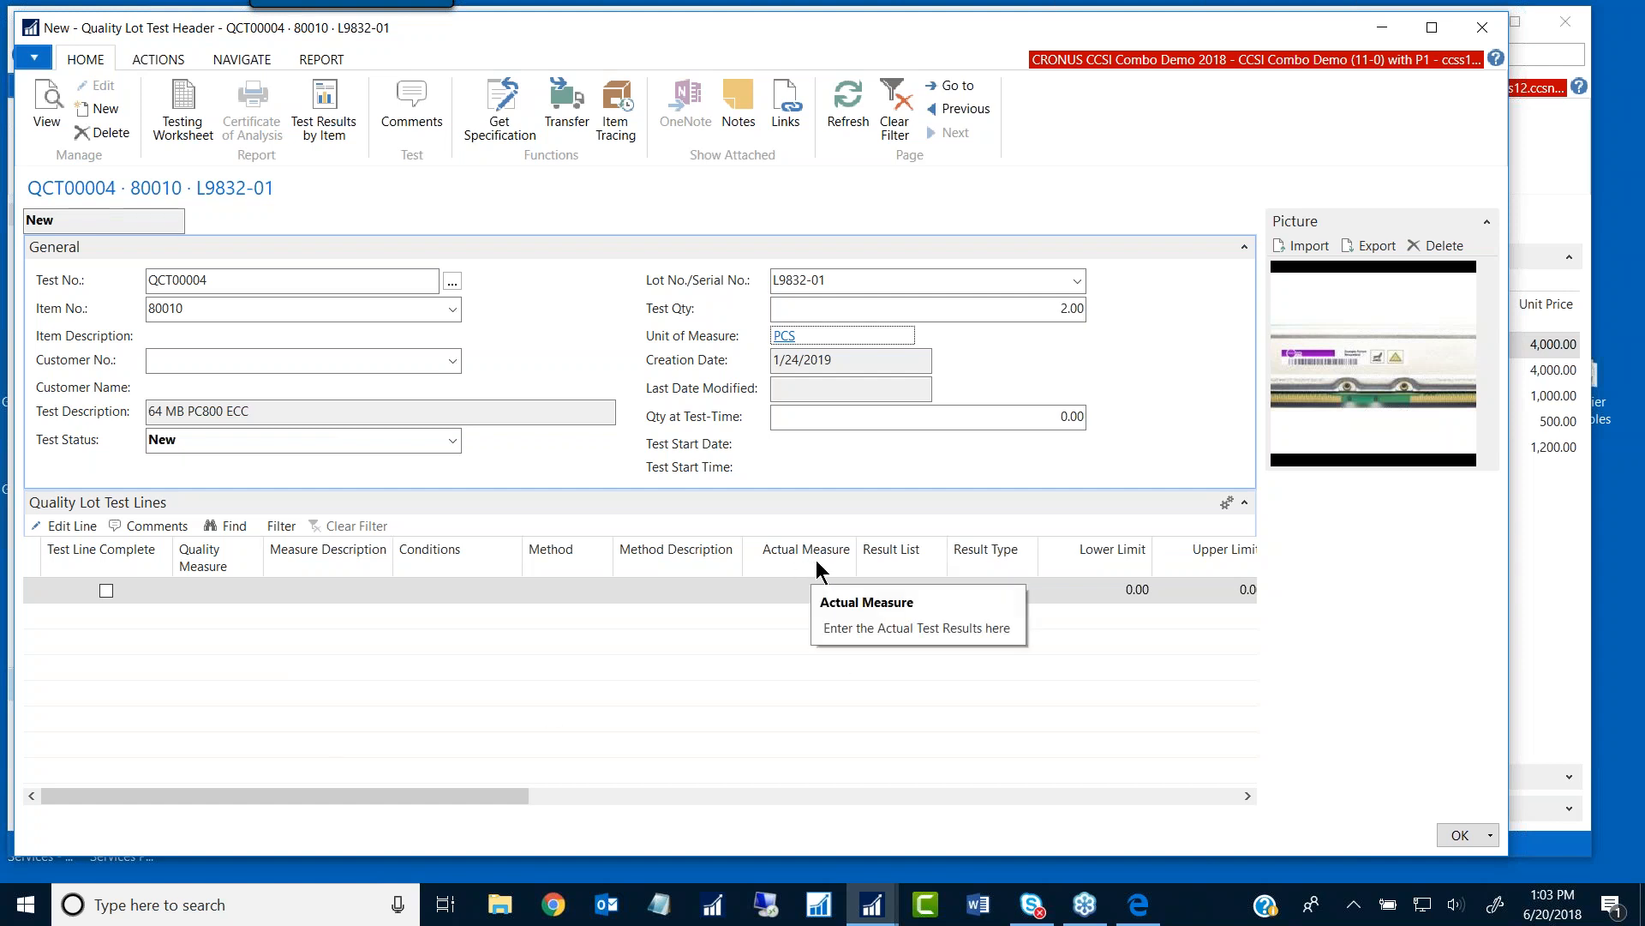
Step: Fill the quality lot test lines by getting all specifications for the item, not only the mandatory ones
left_click(497, 102)
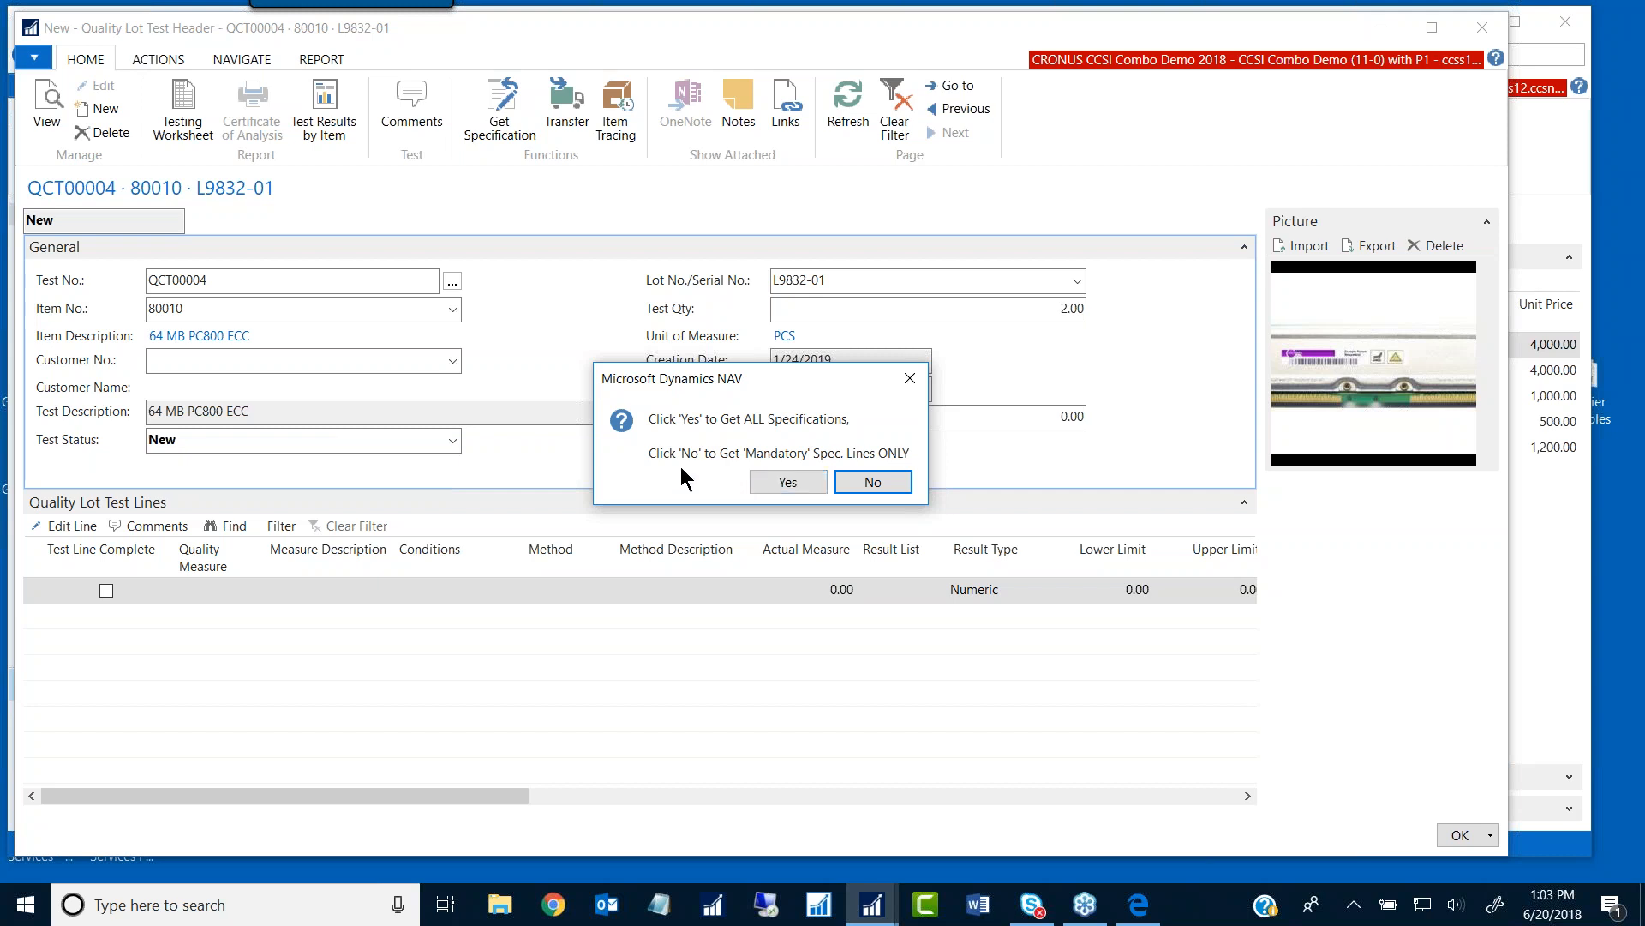
left_click(786, 482)
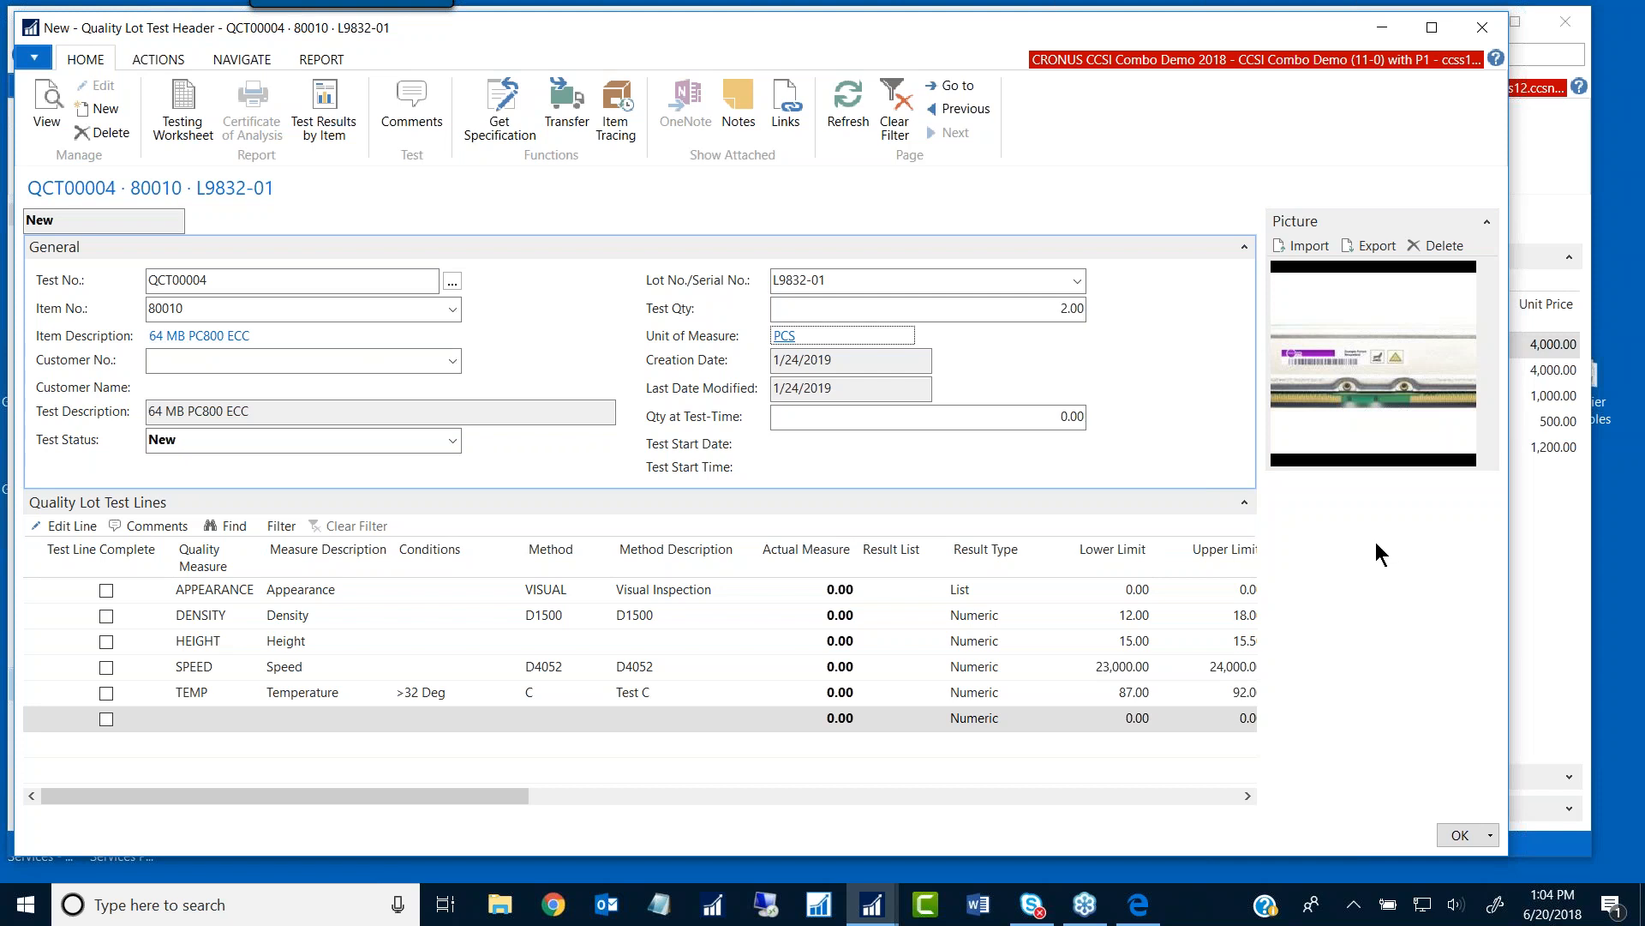
Step: Review the test's lot number, the appearance, density, height, speed and temperature lines, and the actual measure entry for density
left_click(851, 283)
left_click_drag(828, 283, 713, 287)
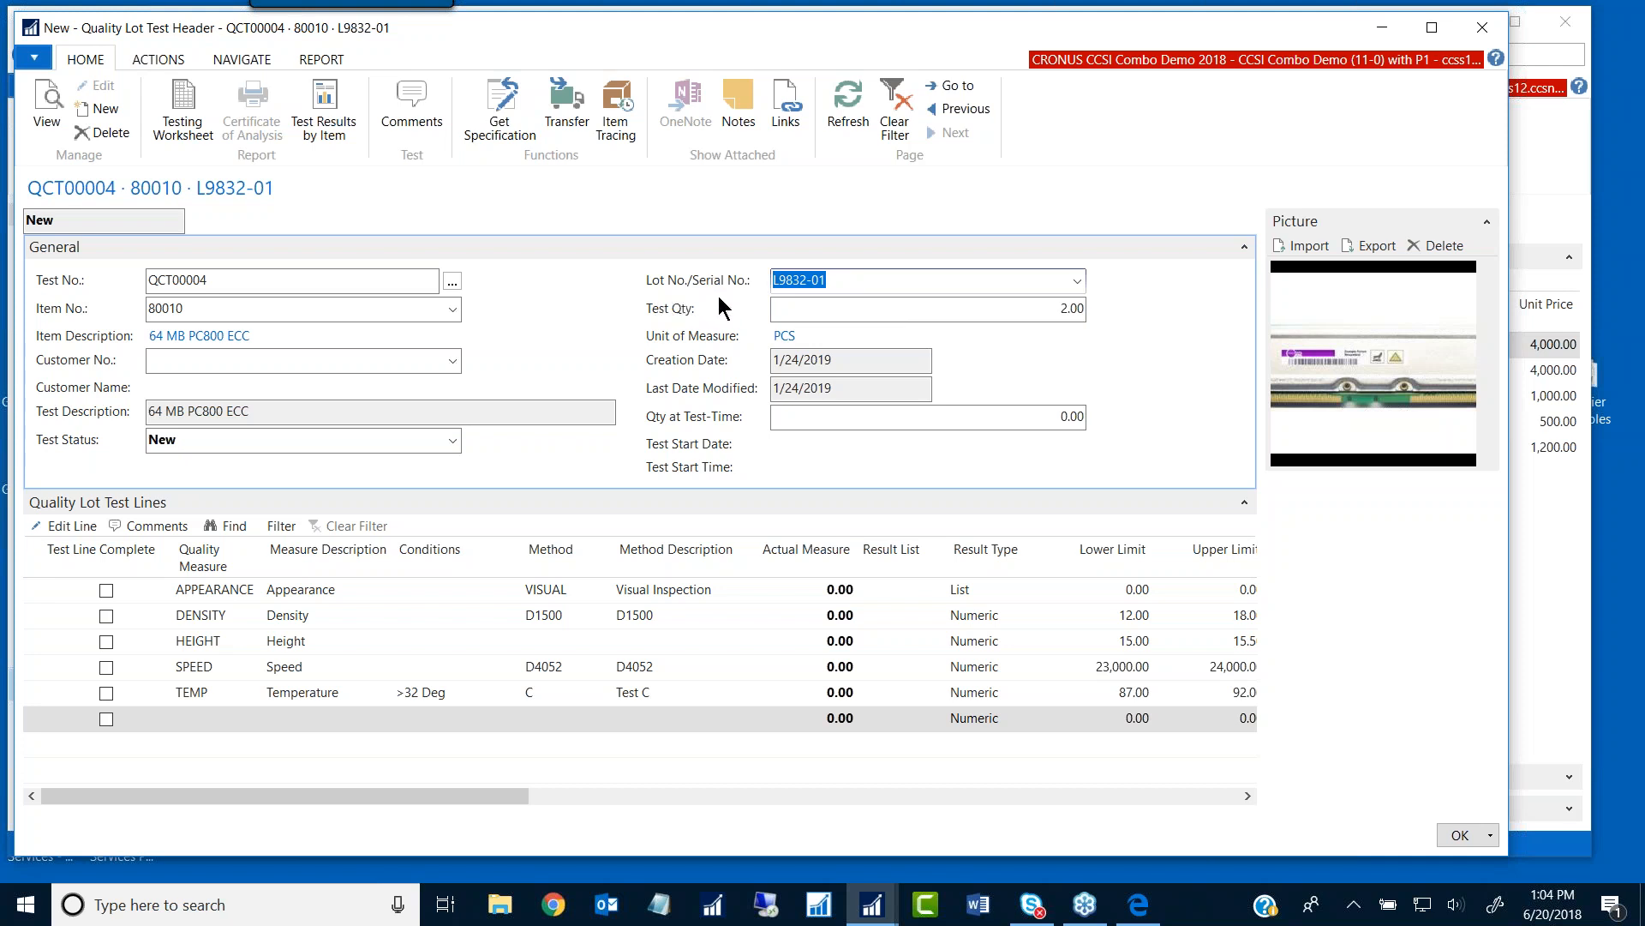
left_click(880, 281)
left_click_drag(848, 283, 729, 286)
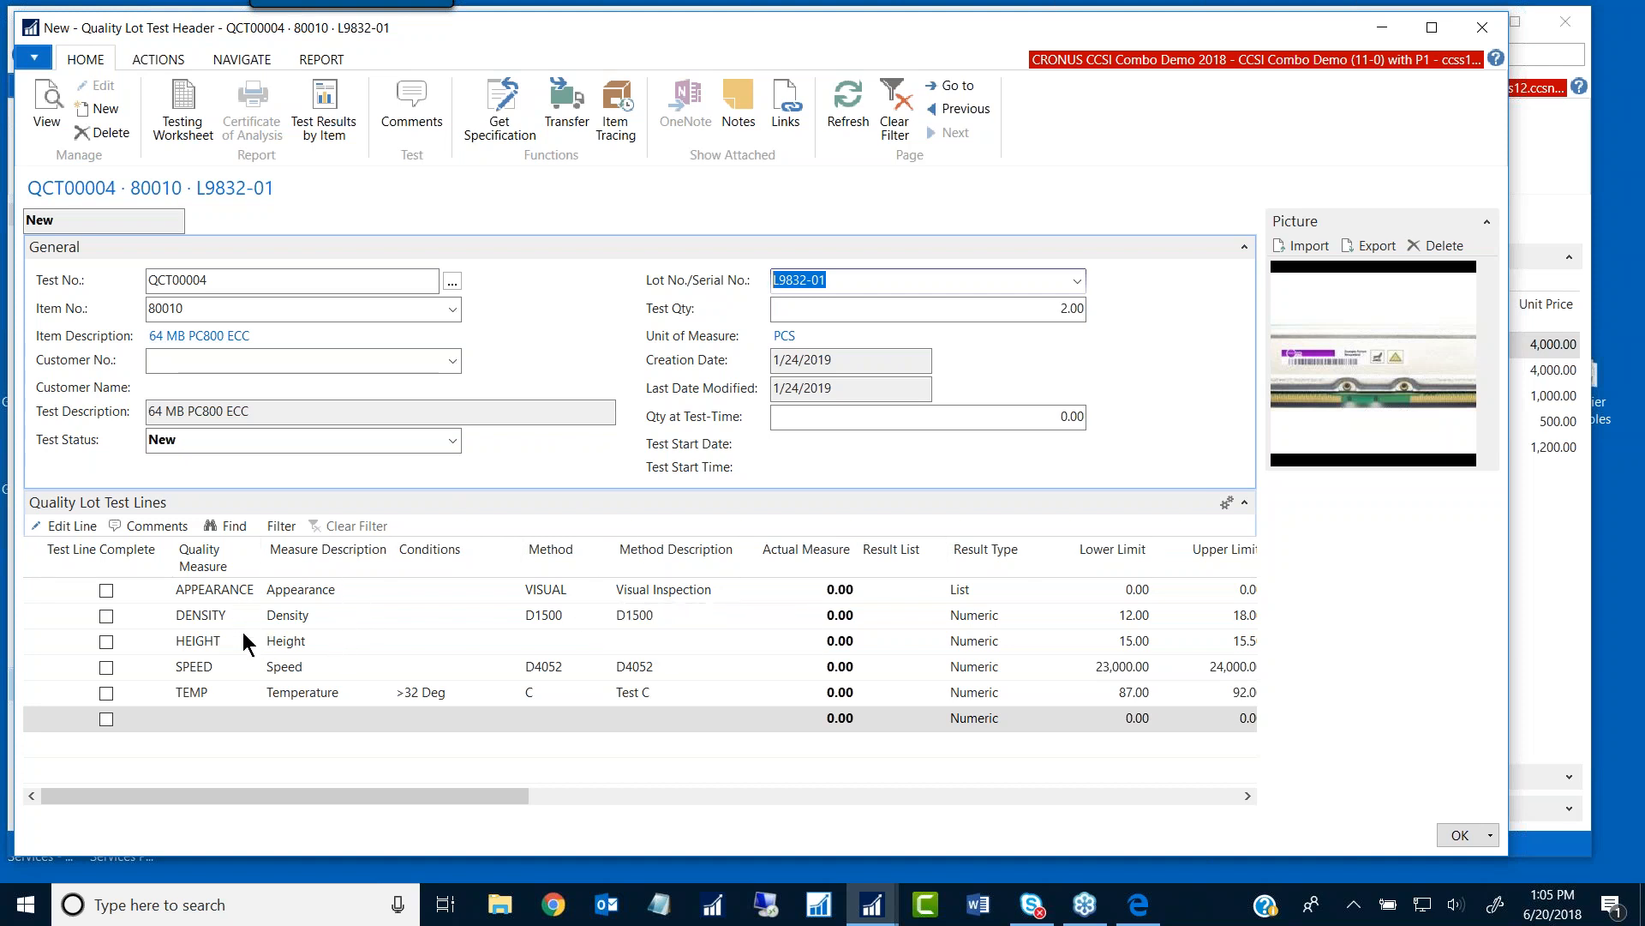
left_click(204, 589)
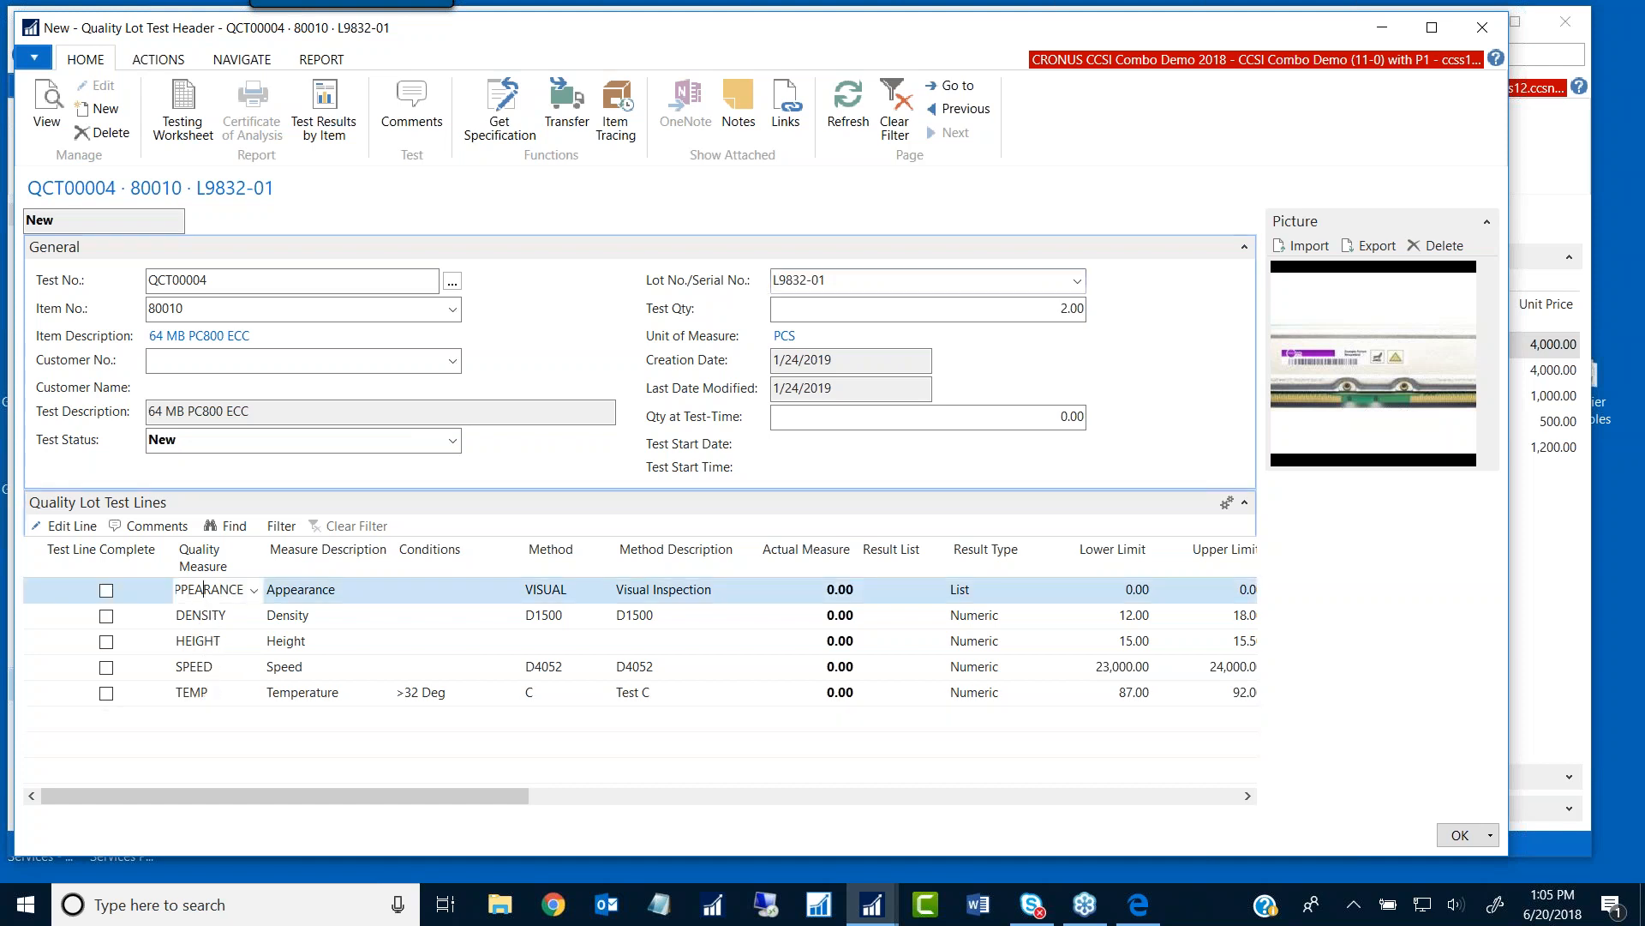
left_click(215, 614)
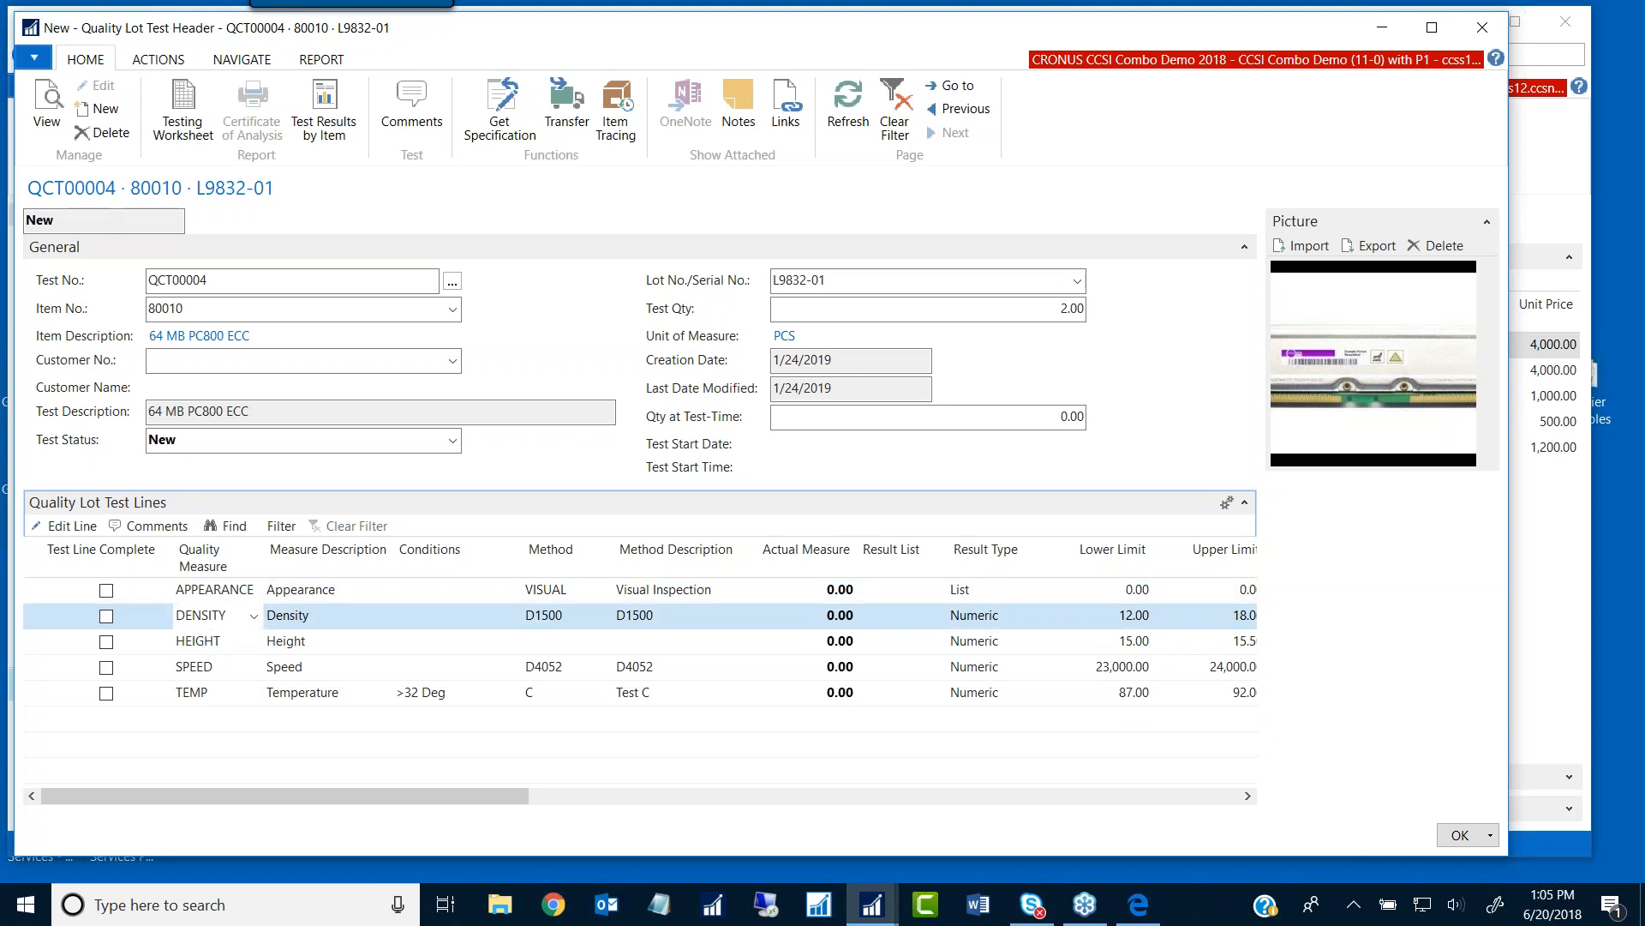
left_click(206, 638)
left_click(199, 667)
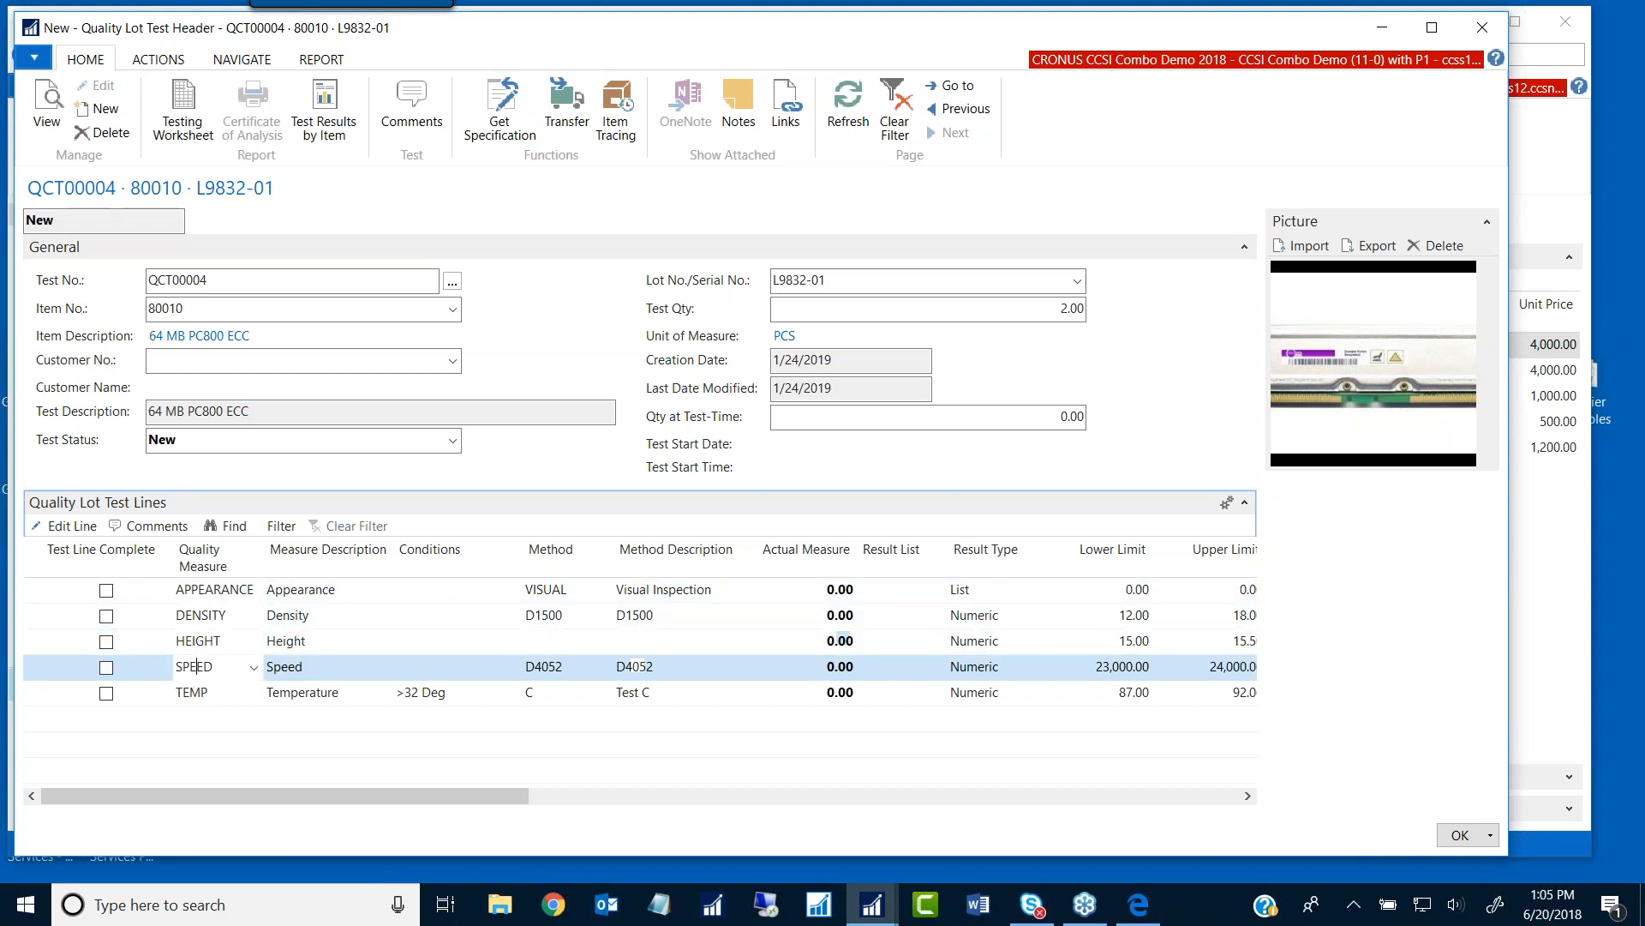
left_click(203, 693)
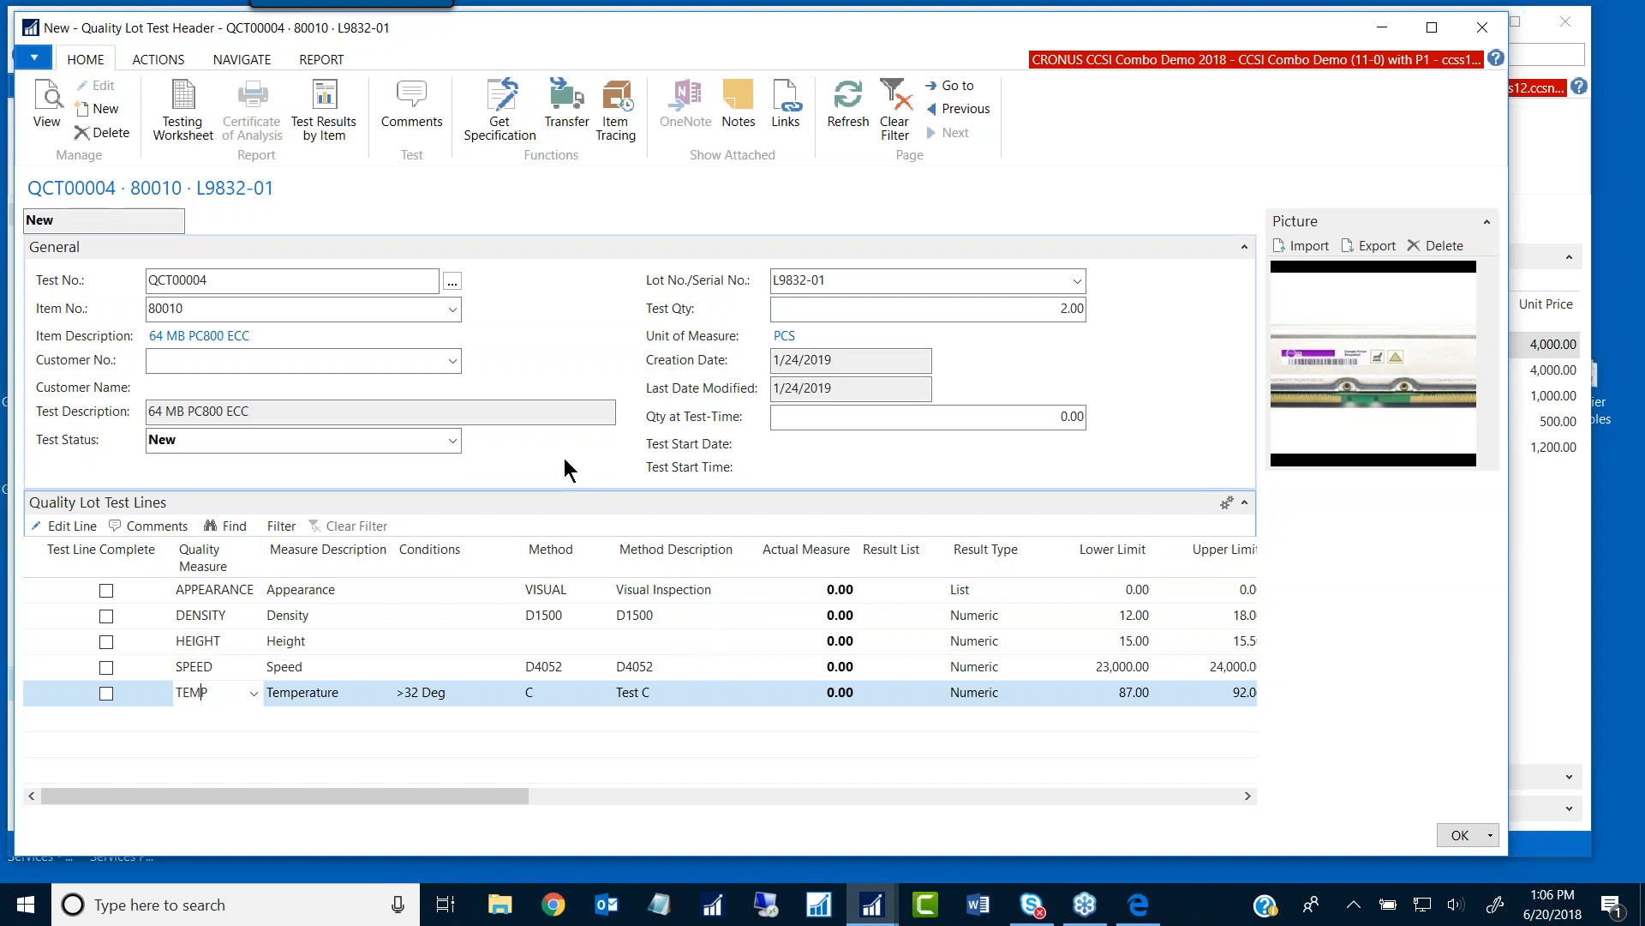
left_click(827, 623)
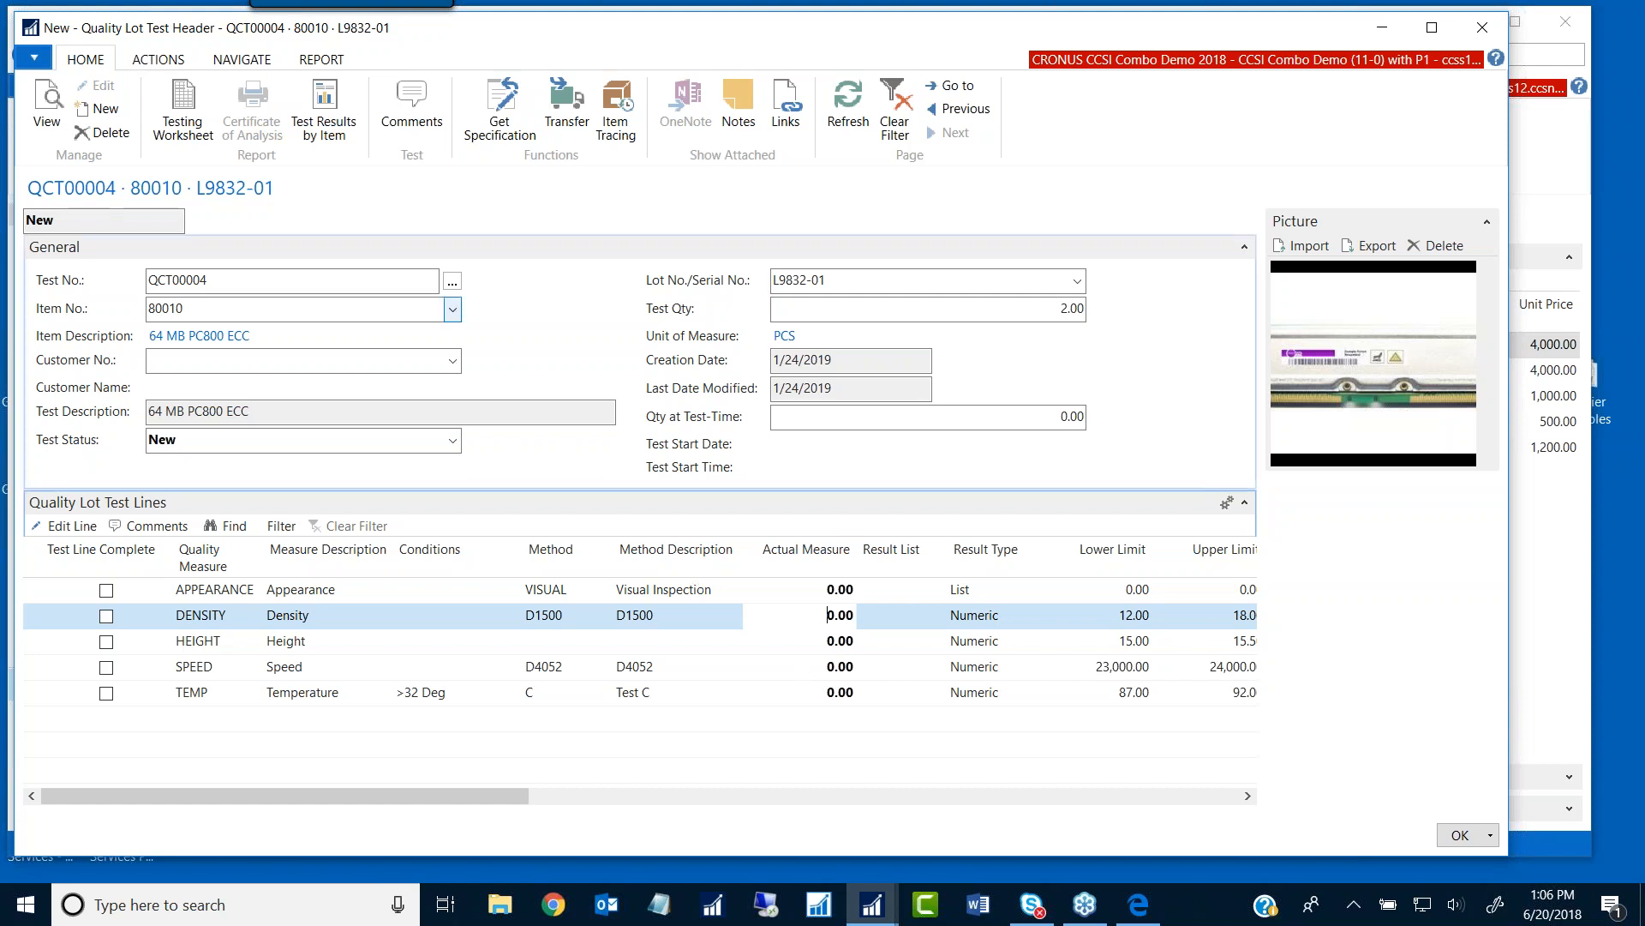
Step: Preview the Testing Worksheet report for this quality test in print layout at 150% zoom
left_click(181, 101)
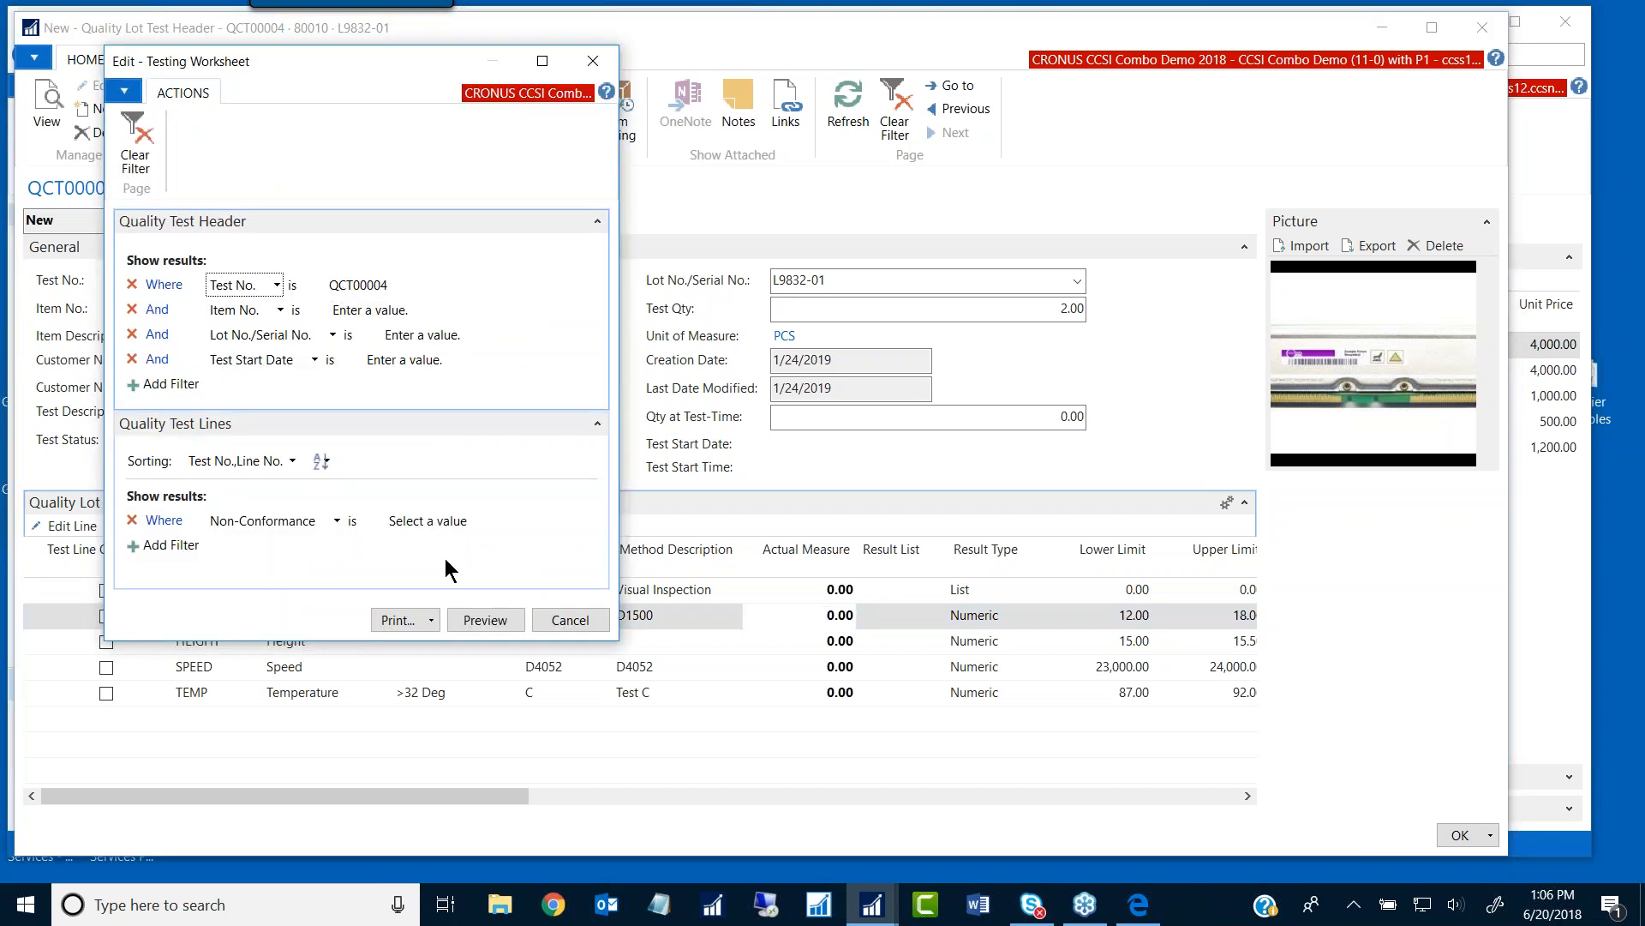
left_click(482, 619)
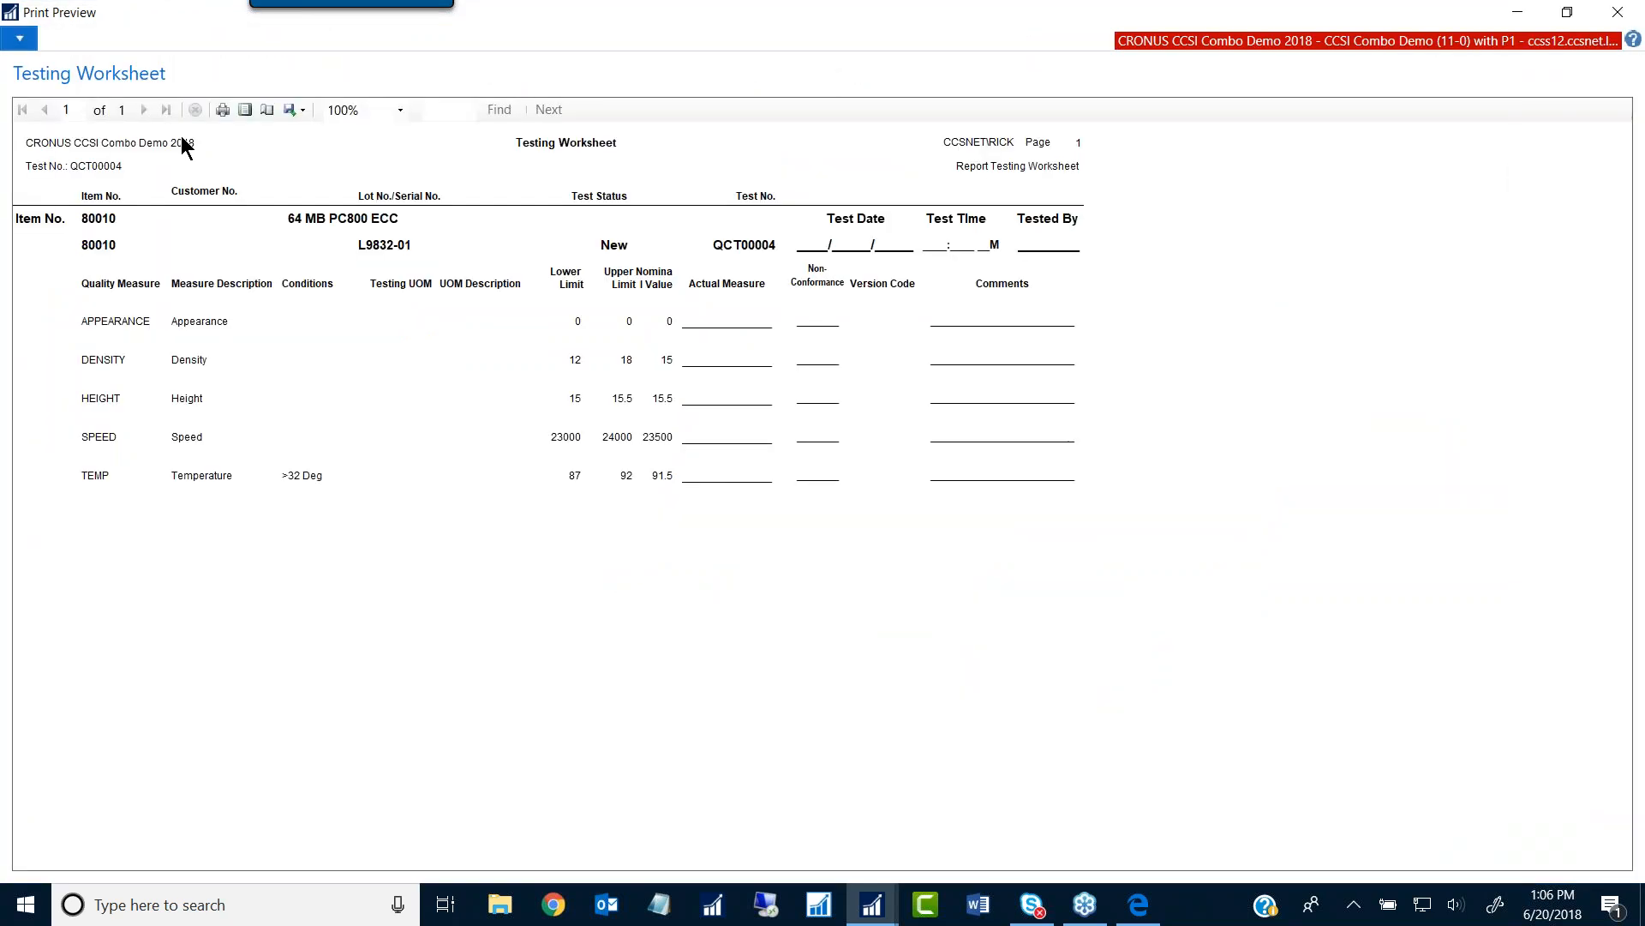
left_click(245, 111)
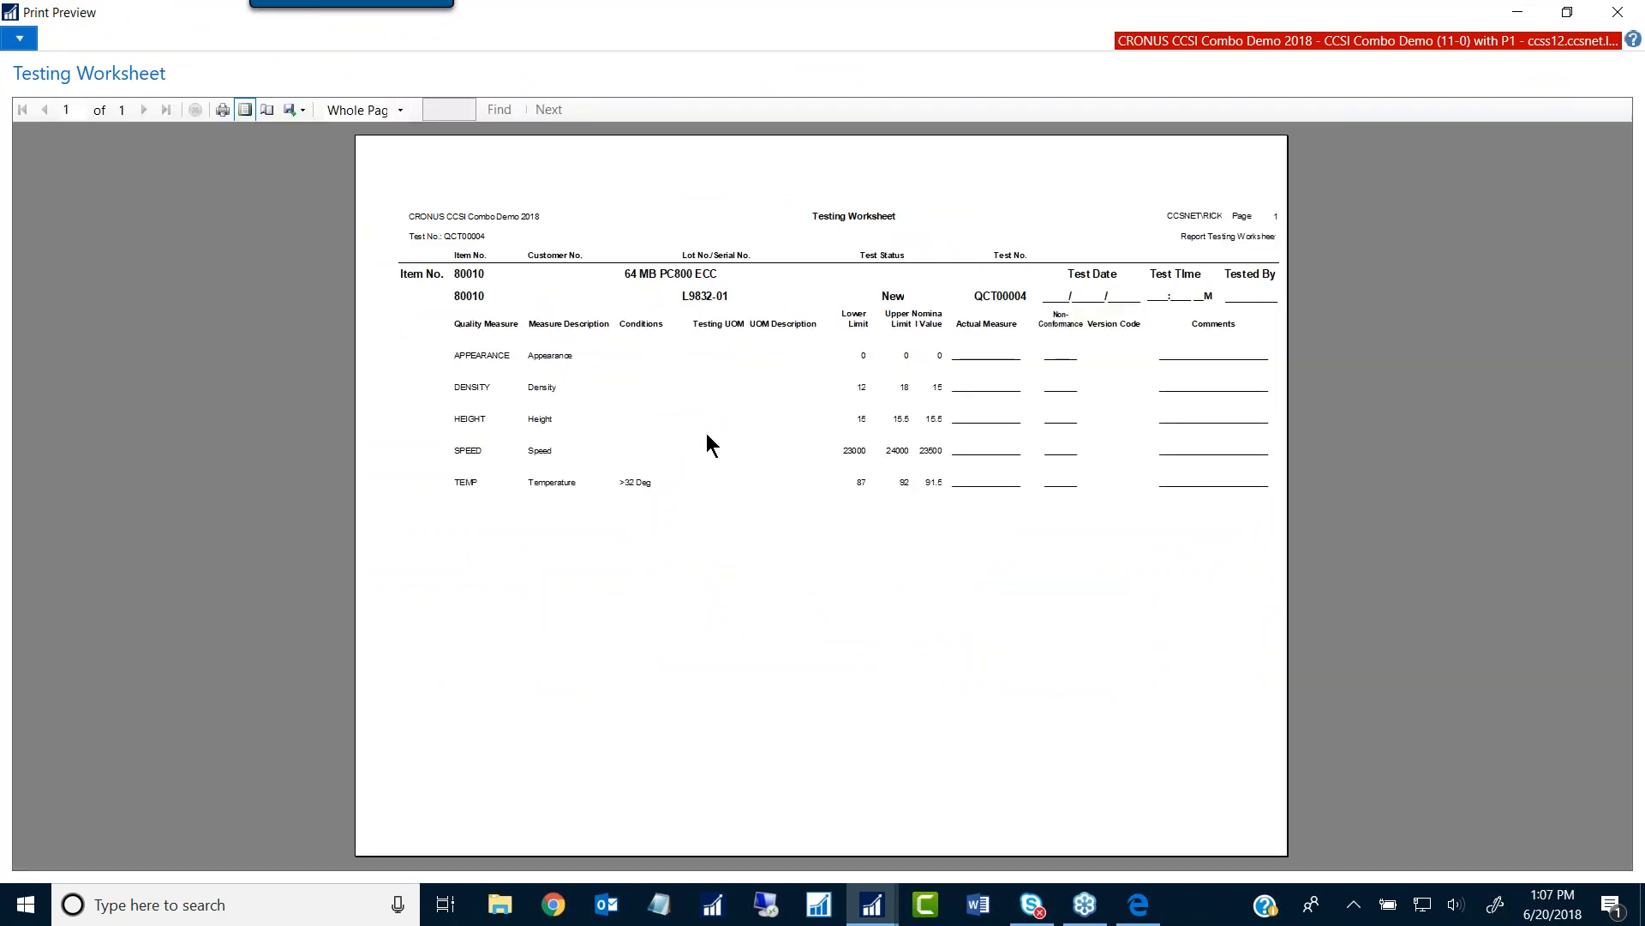
right_click(708, 436)
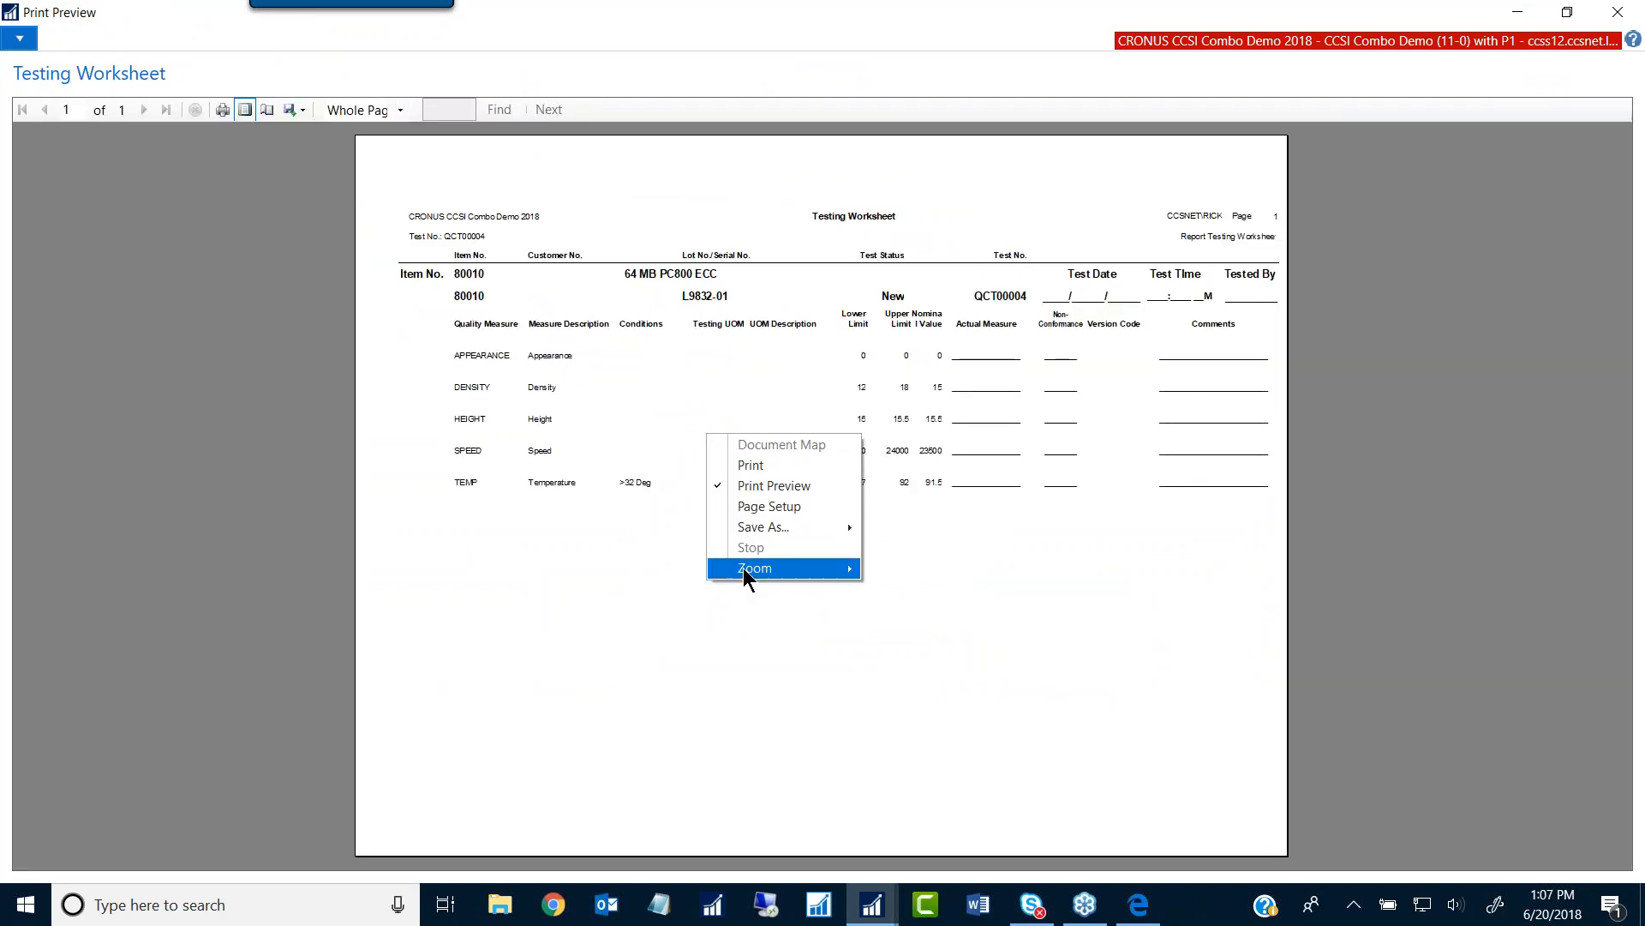
left_click(749, 569)
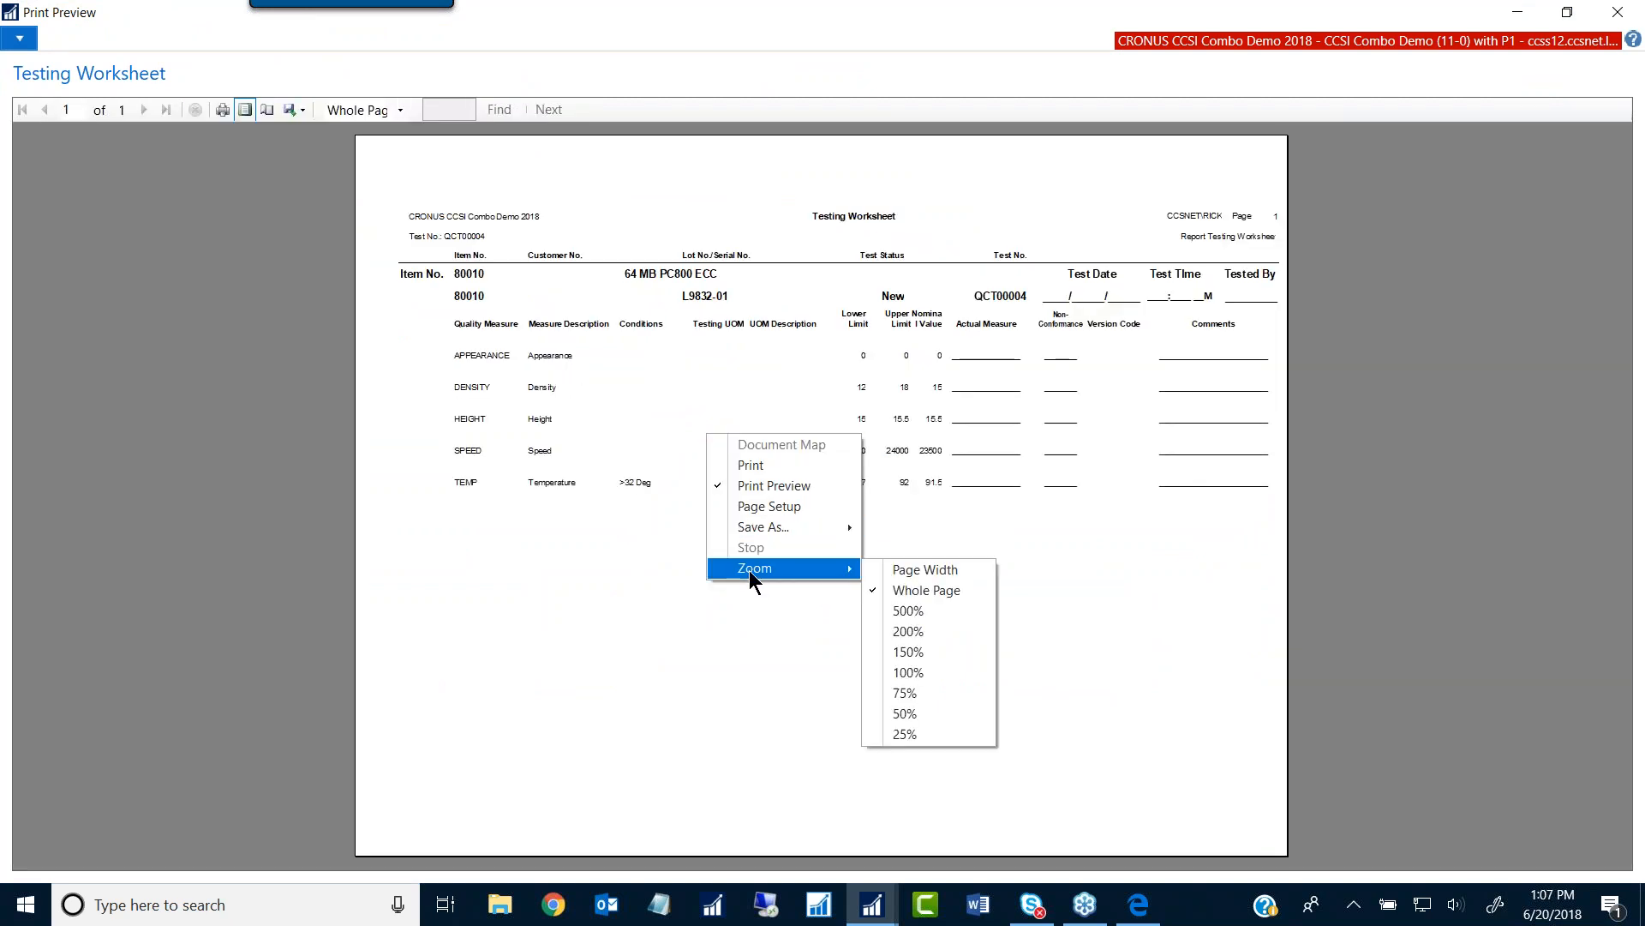
left_click(913, 651)
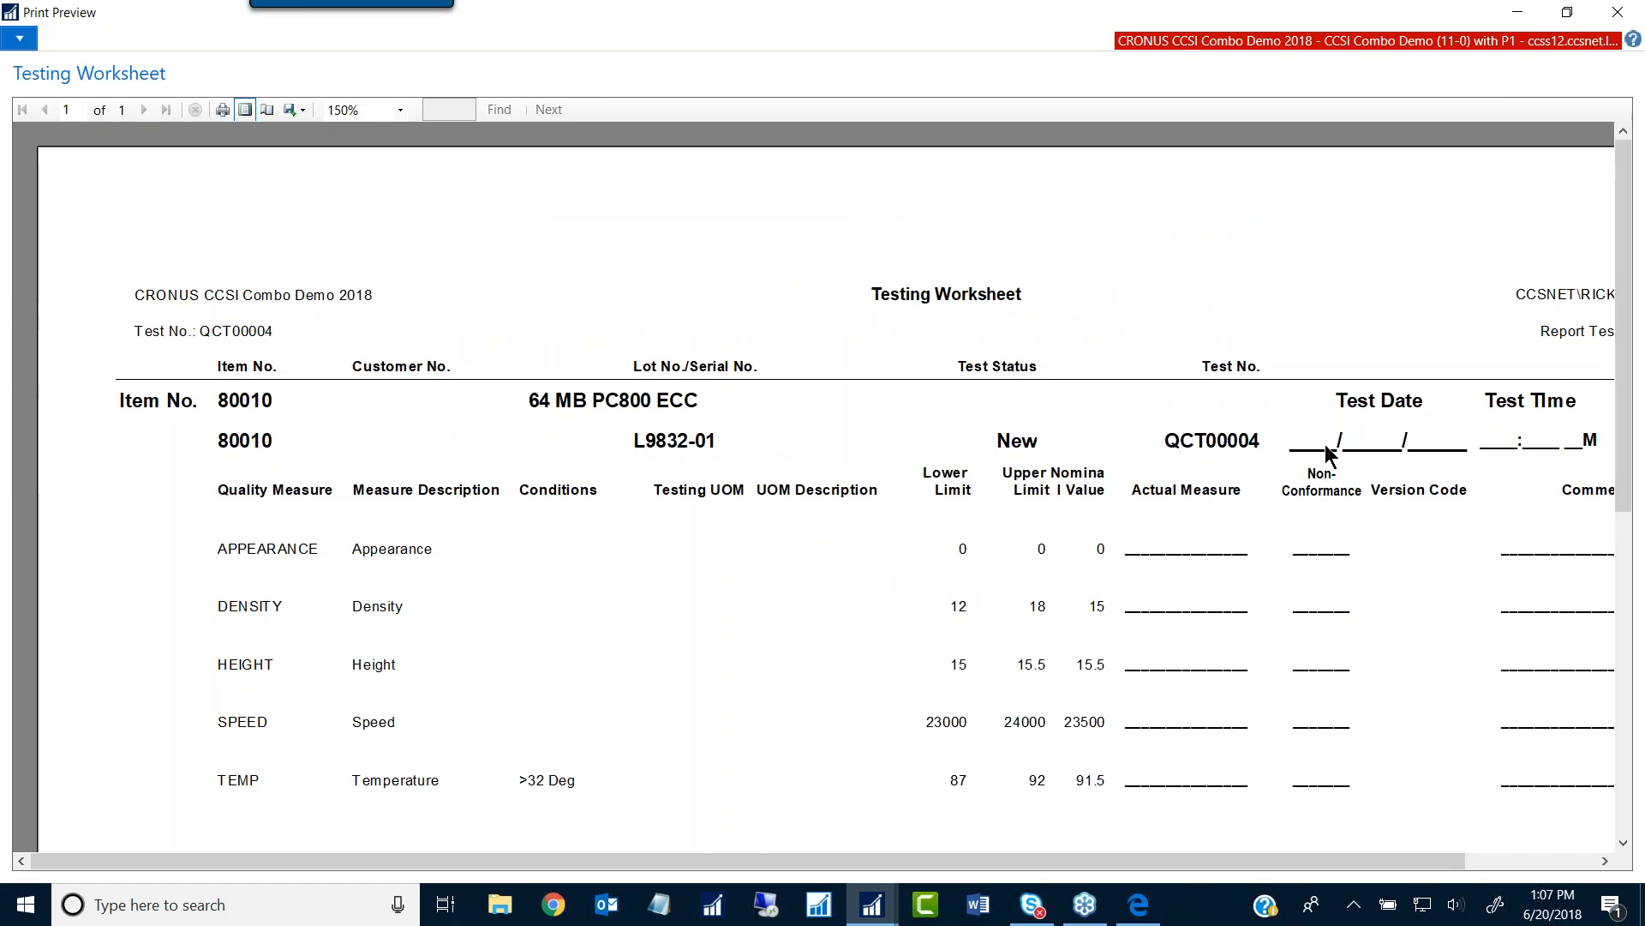
Step: Record GOOD as the result for the appearance line of the quality lot test
scroll(830, 520, "down", 1)
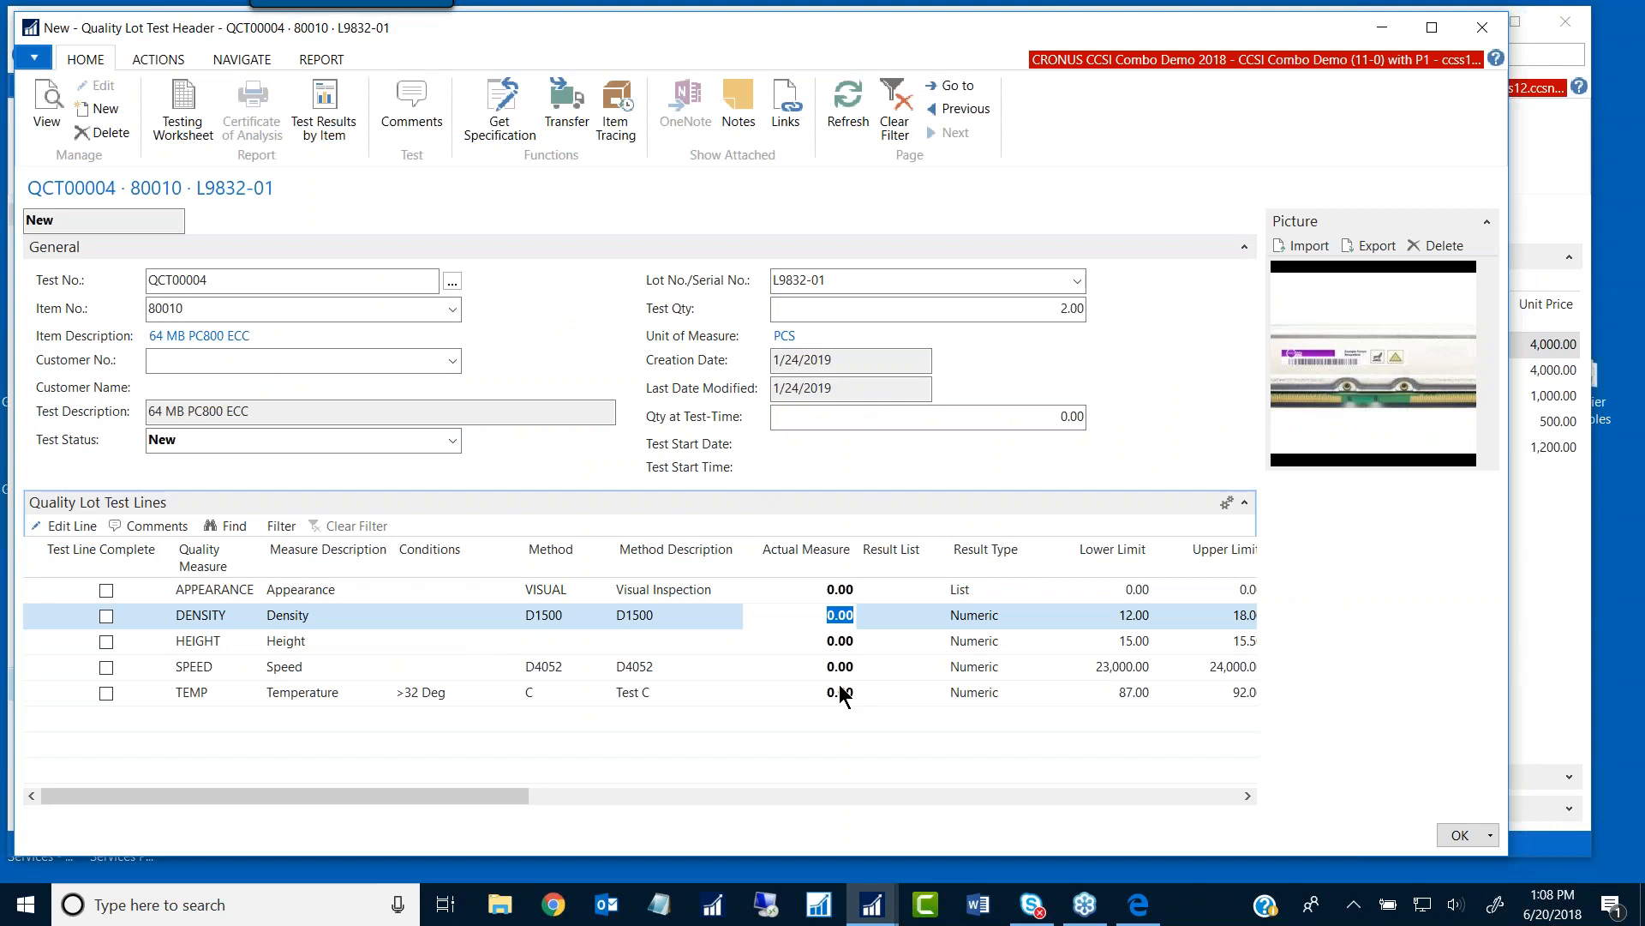
left_click_drag(918, 38, 972, 41)
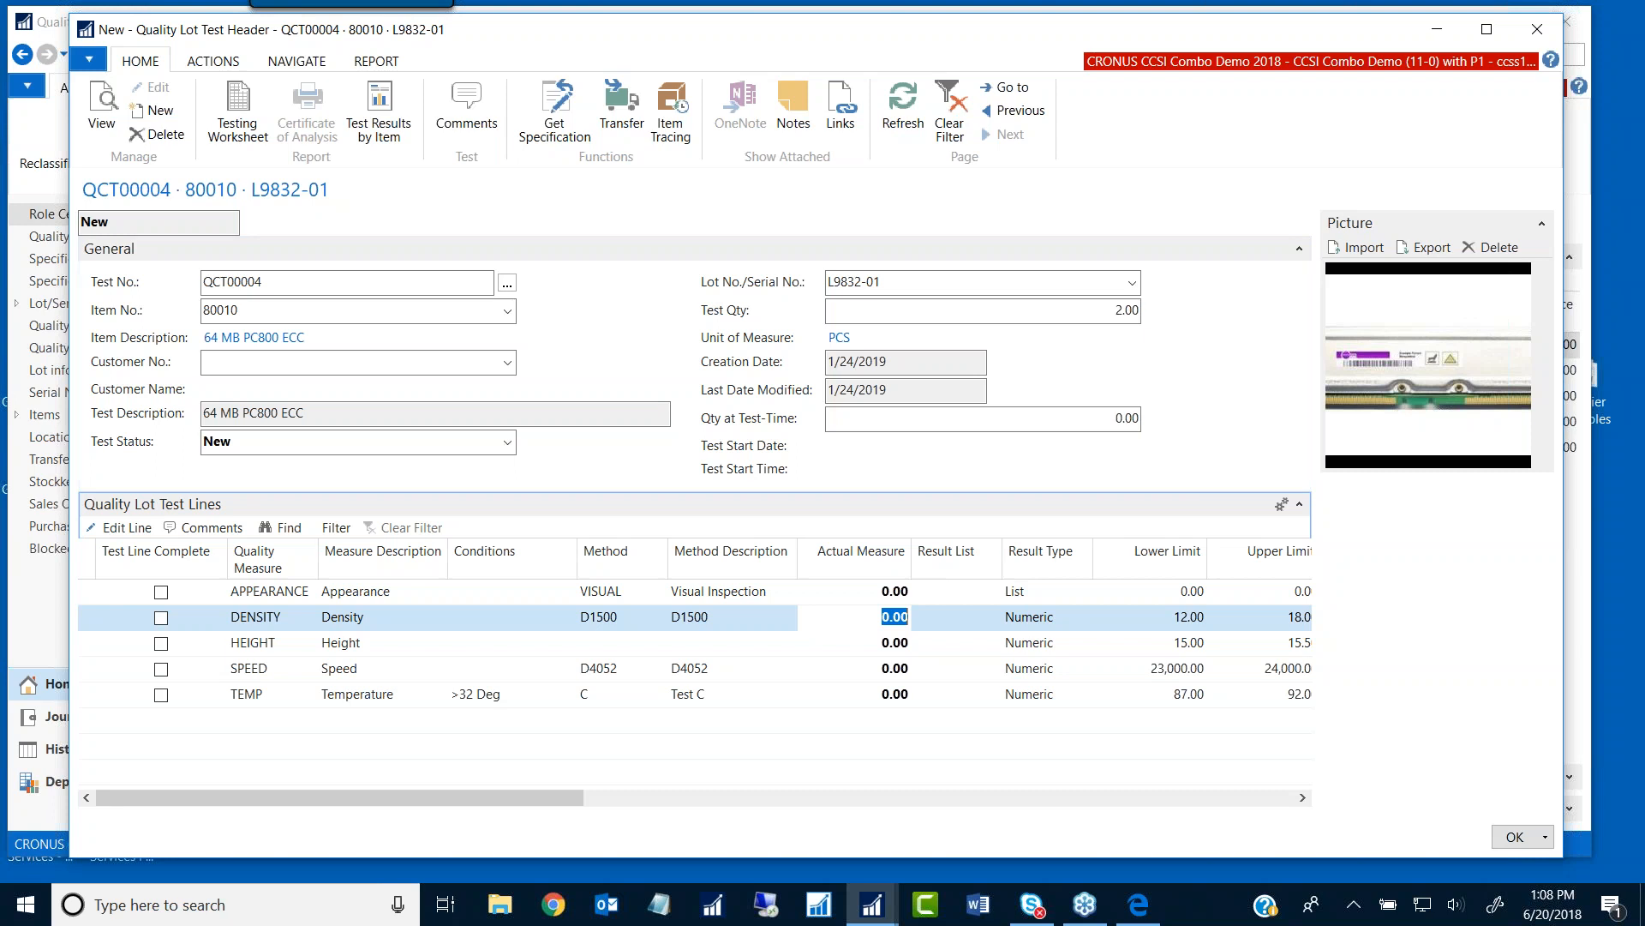
left_click(343, 591)
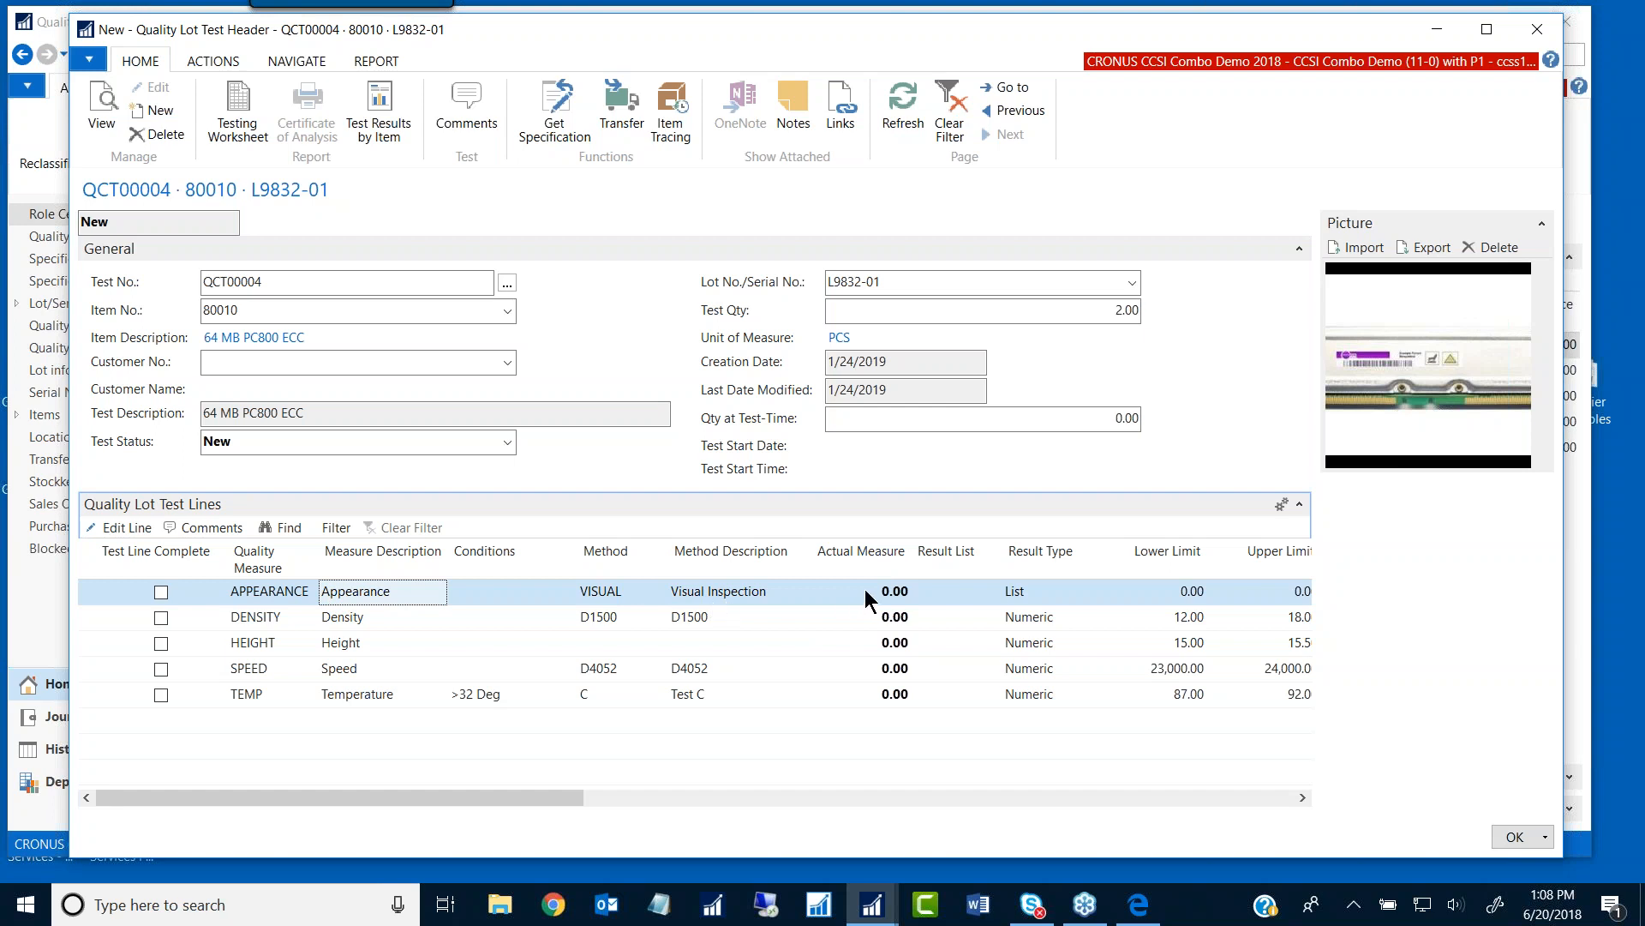
left_click(963, 592)
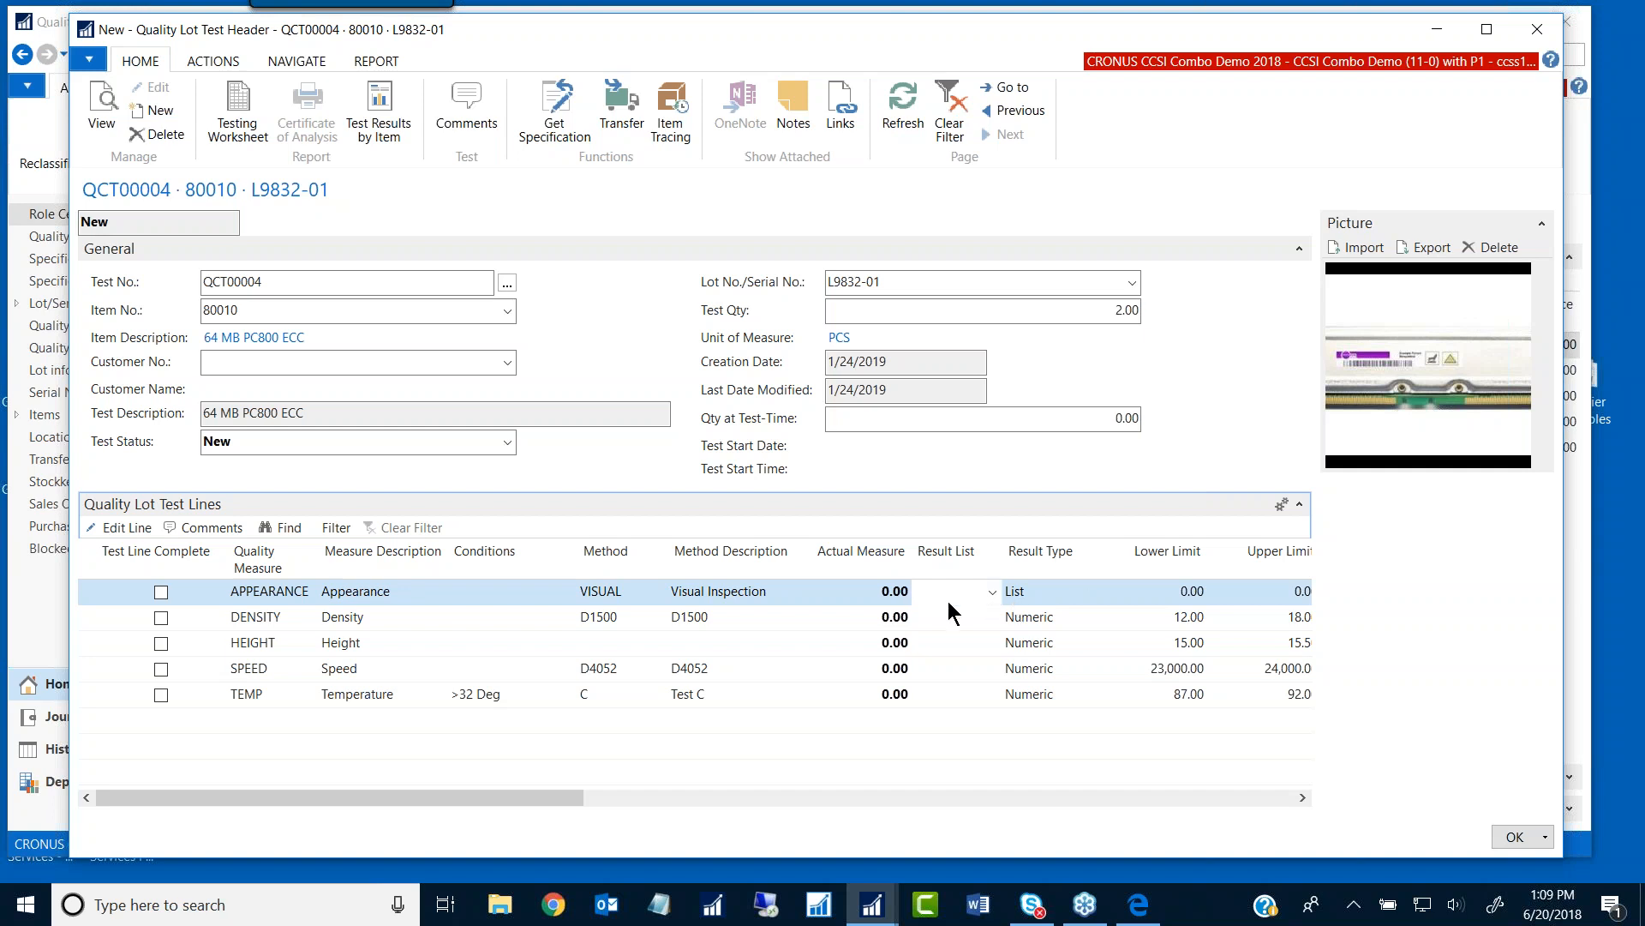
left_click(993, 592)
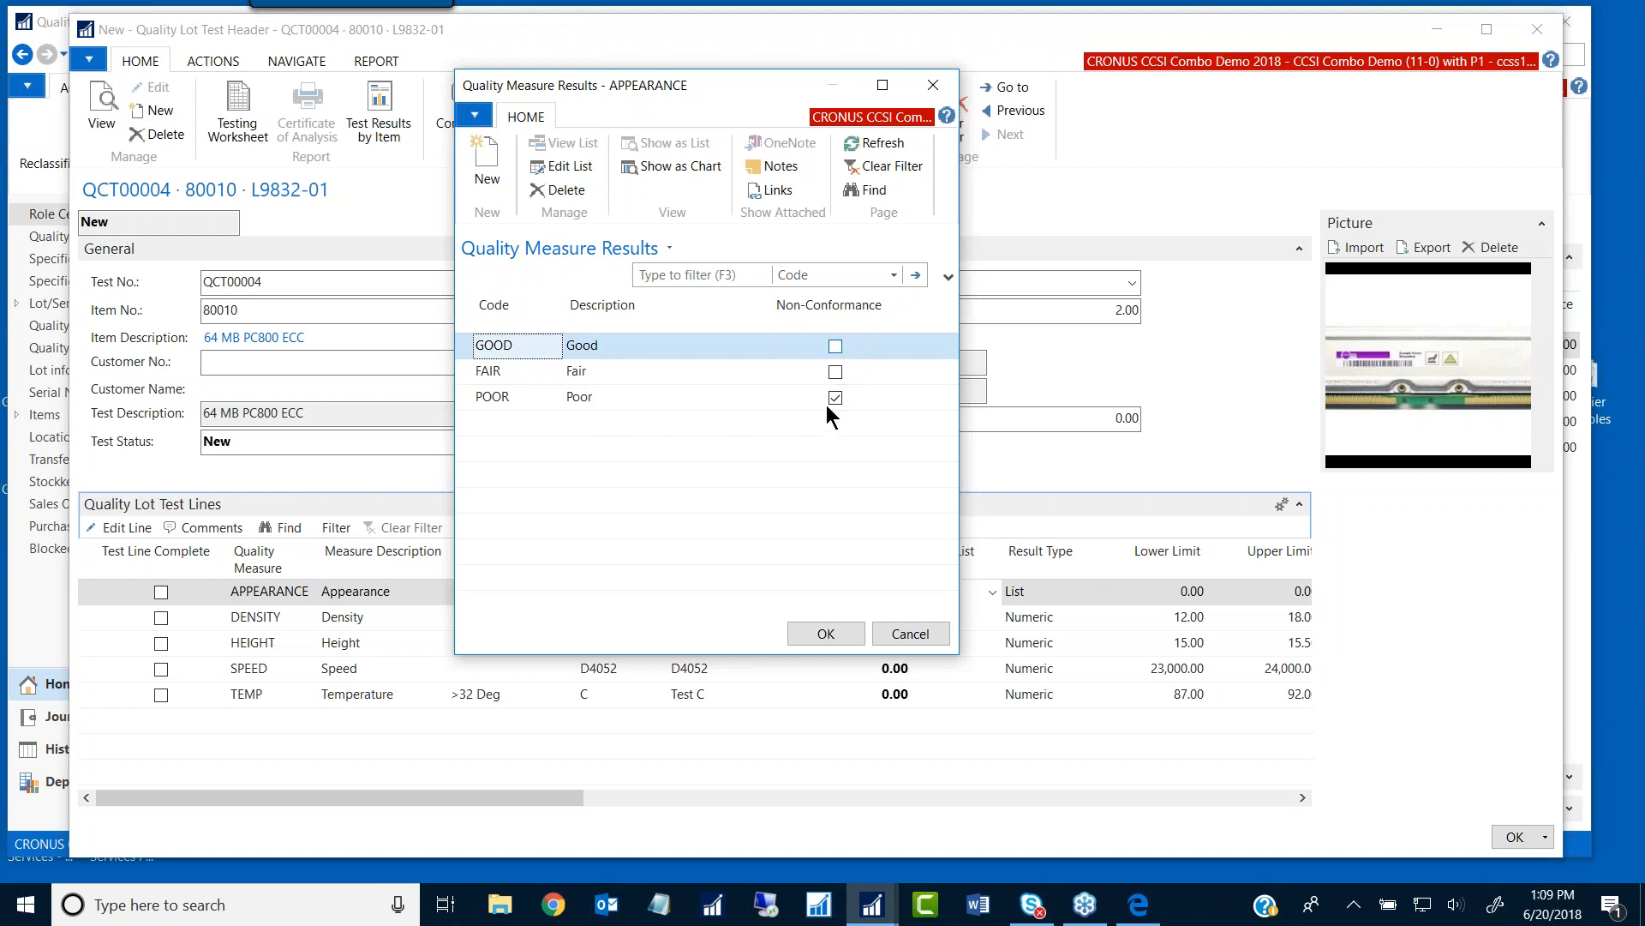
left_click(600, 346)
left_click(816, 627)
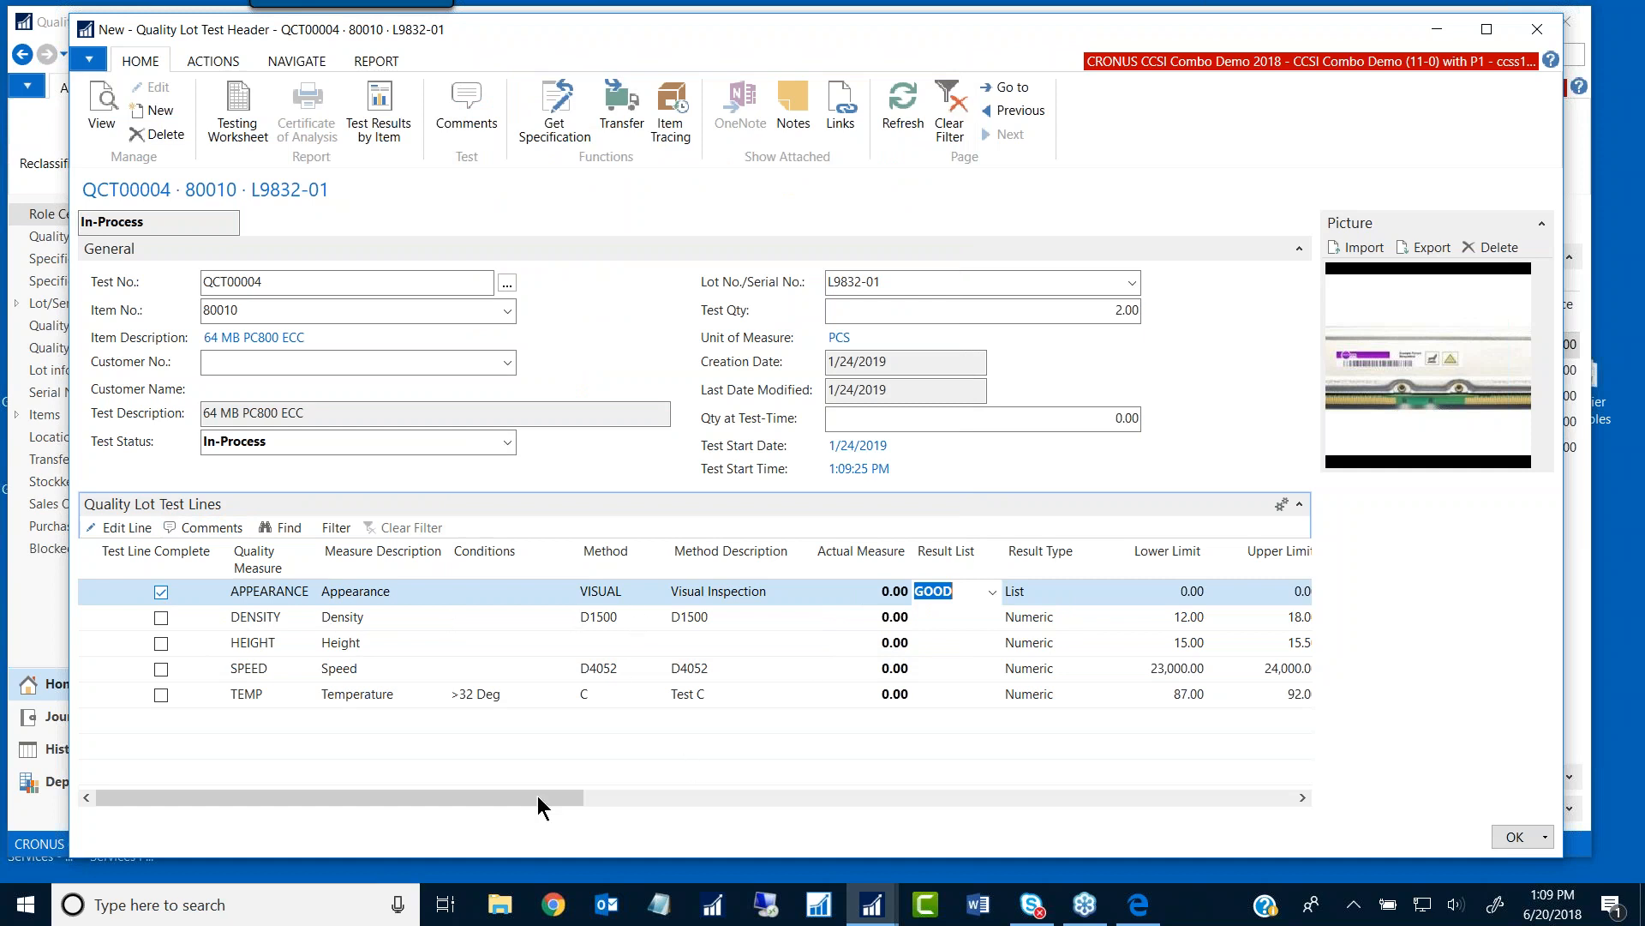
Step: Examine the appearance line's non-conformance, date tested, time tested, test status and tested-by columns
left_click_drag(506, 799, 635, 798)
left_click_drag(703, 800, 864, 801)
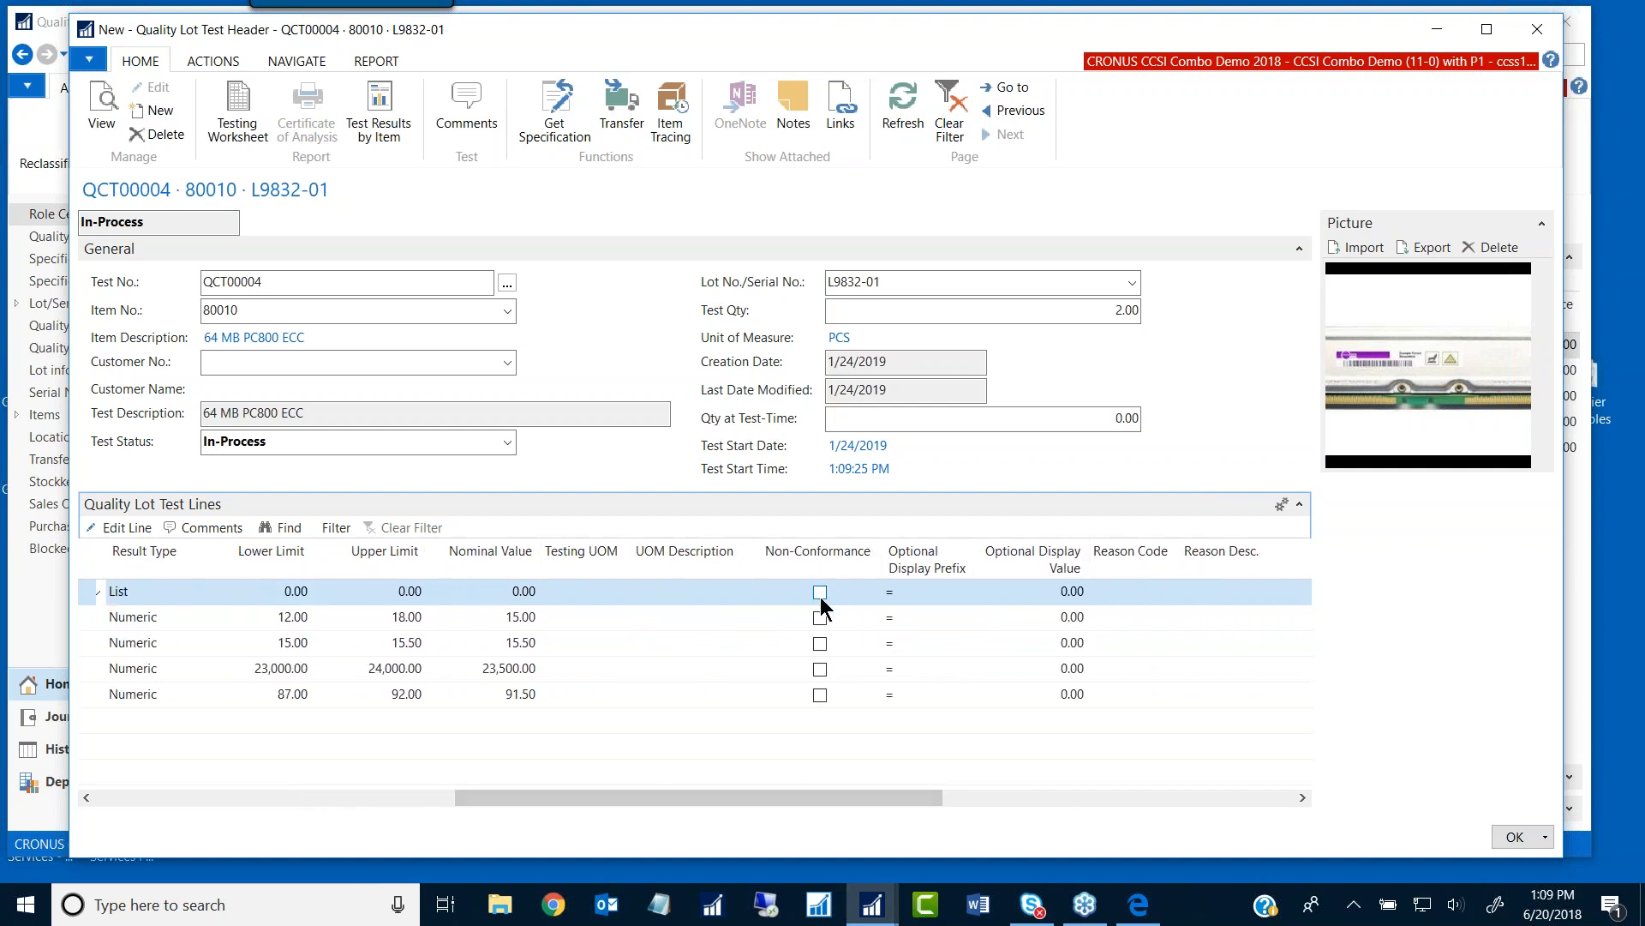
left_click_drag(831, 799, 1063, 789)
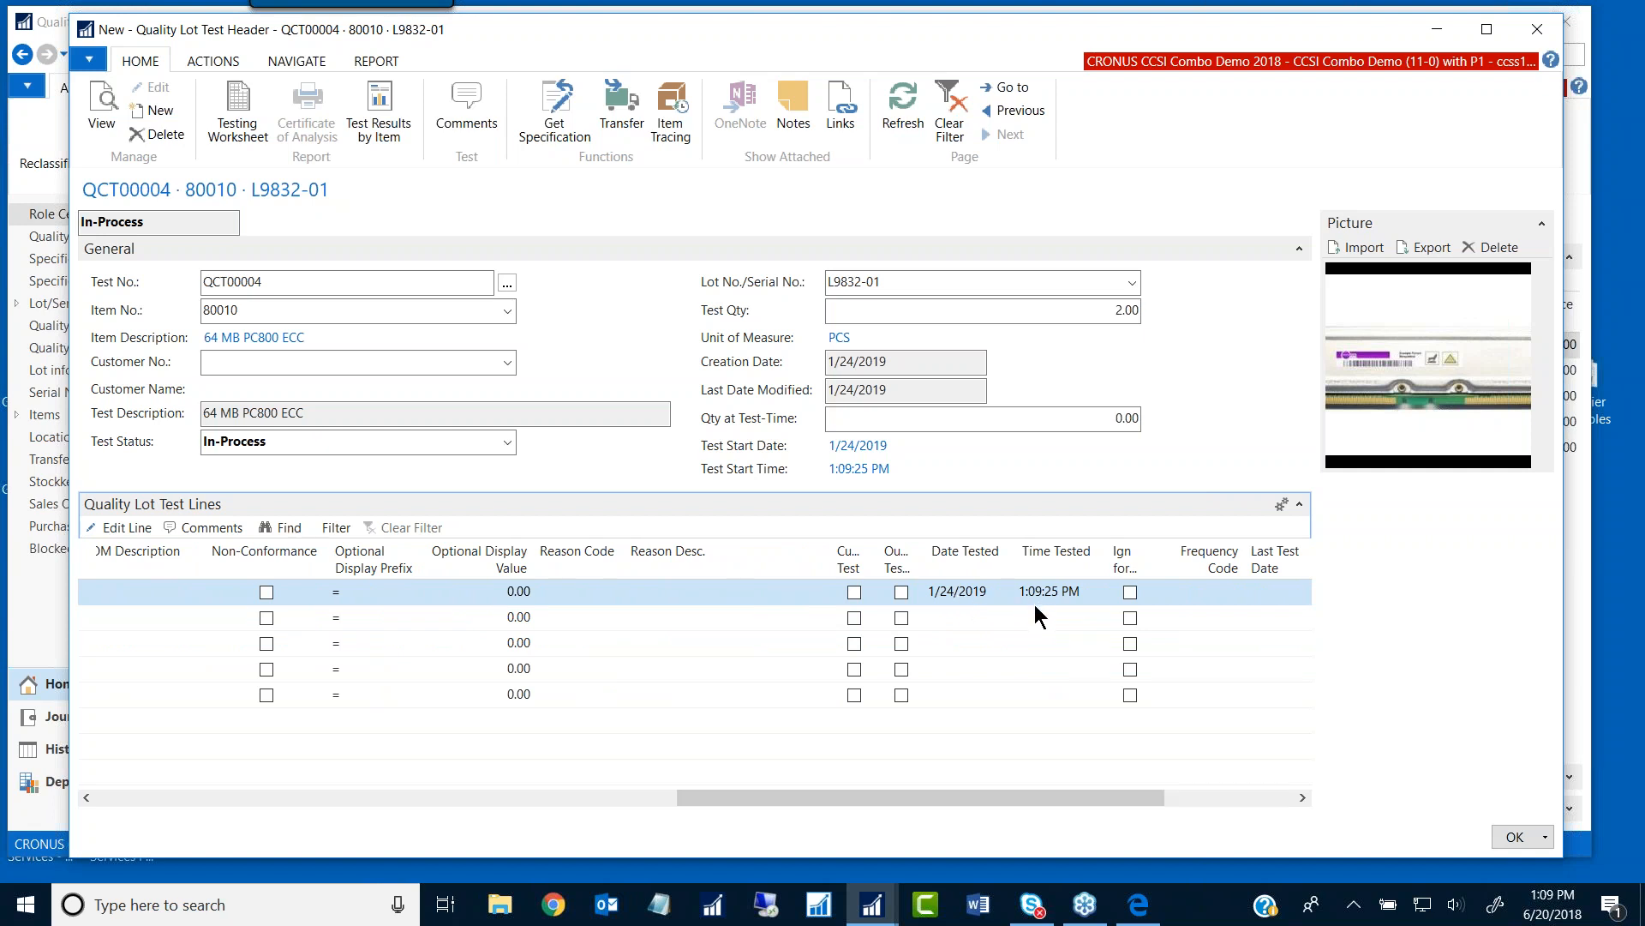
left_click_drag(977, 804, 1139, 785)
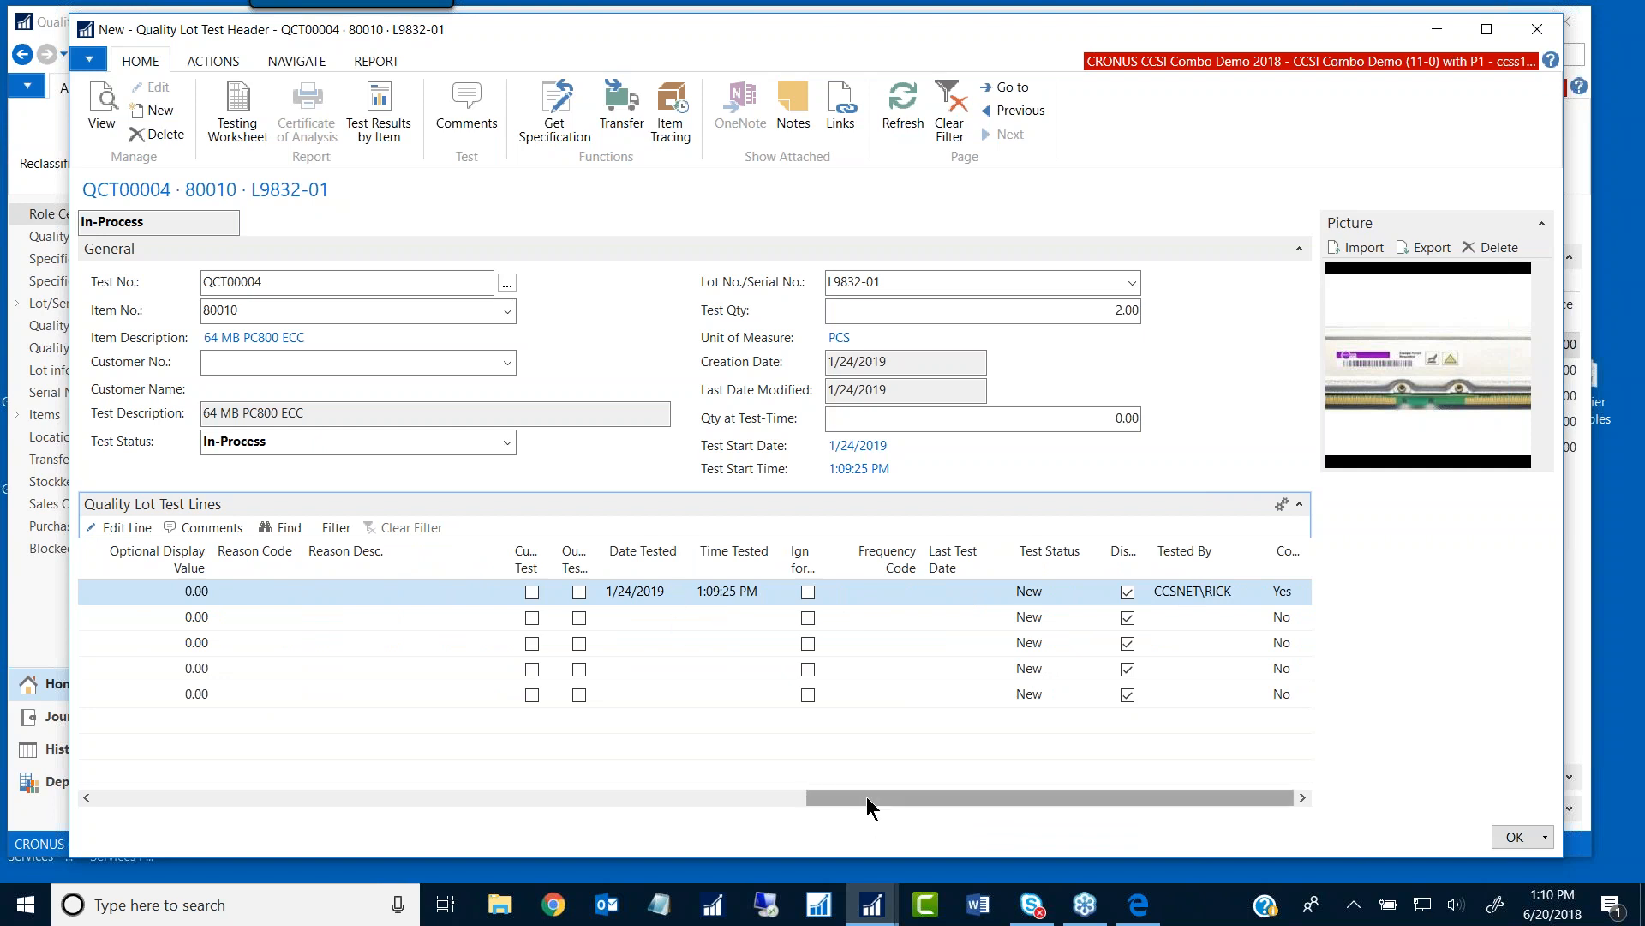
mouse_move(867, 797)
left_mouse_down()
mouse_move(565, 797)
mouse_move(892, 792)
left_mouse_up()
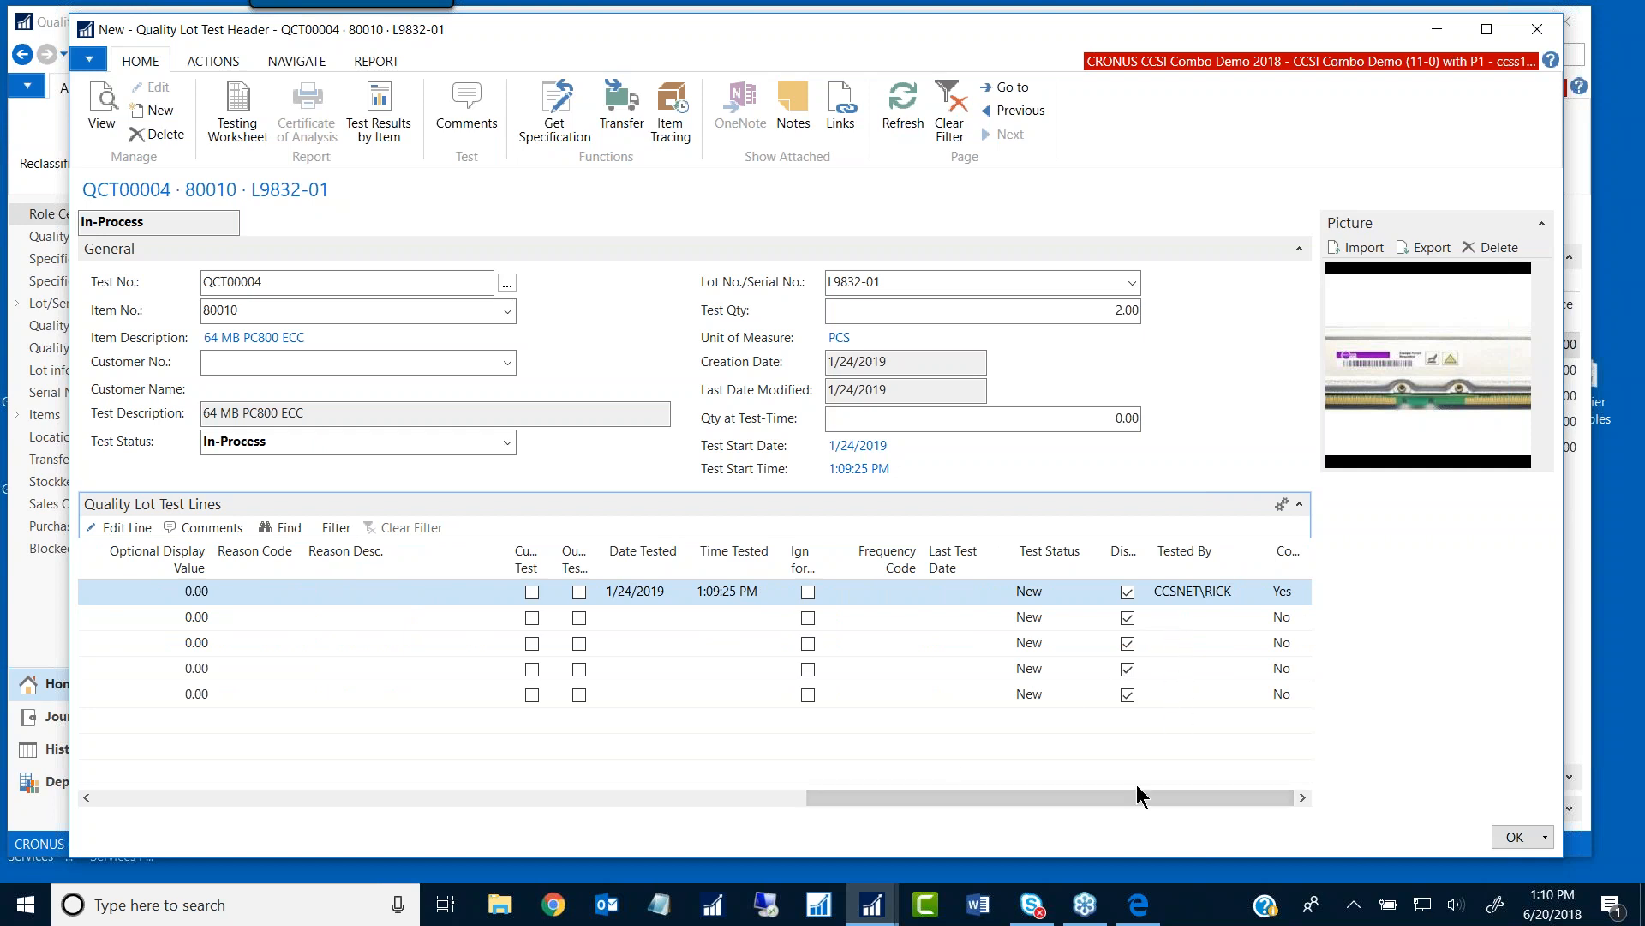
left_click_drag(1131, 797, 394, 801)
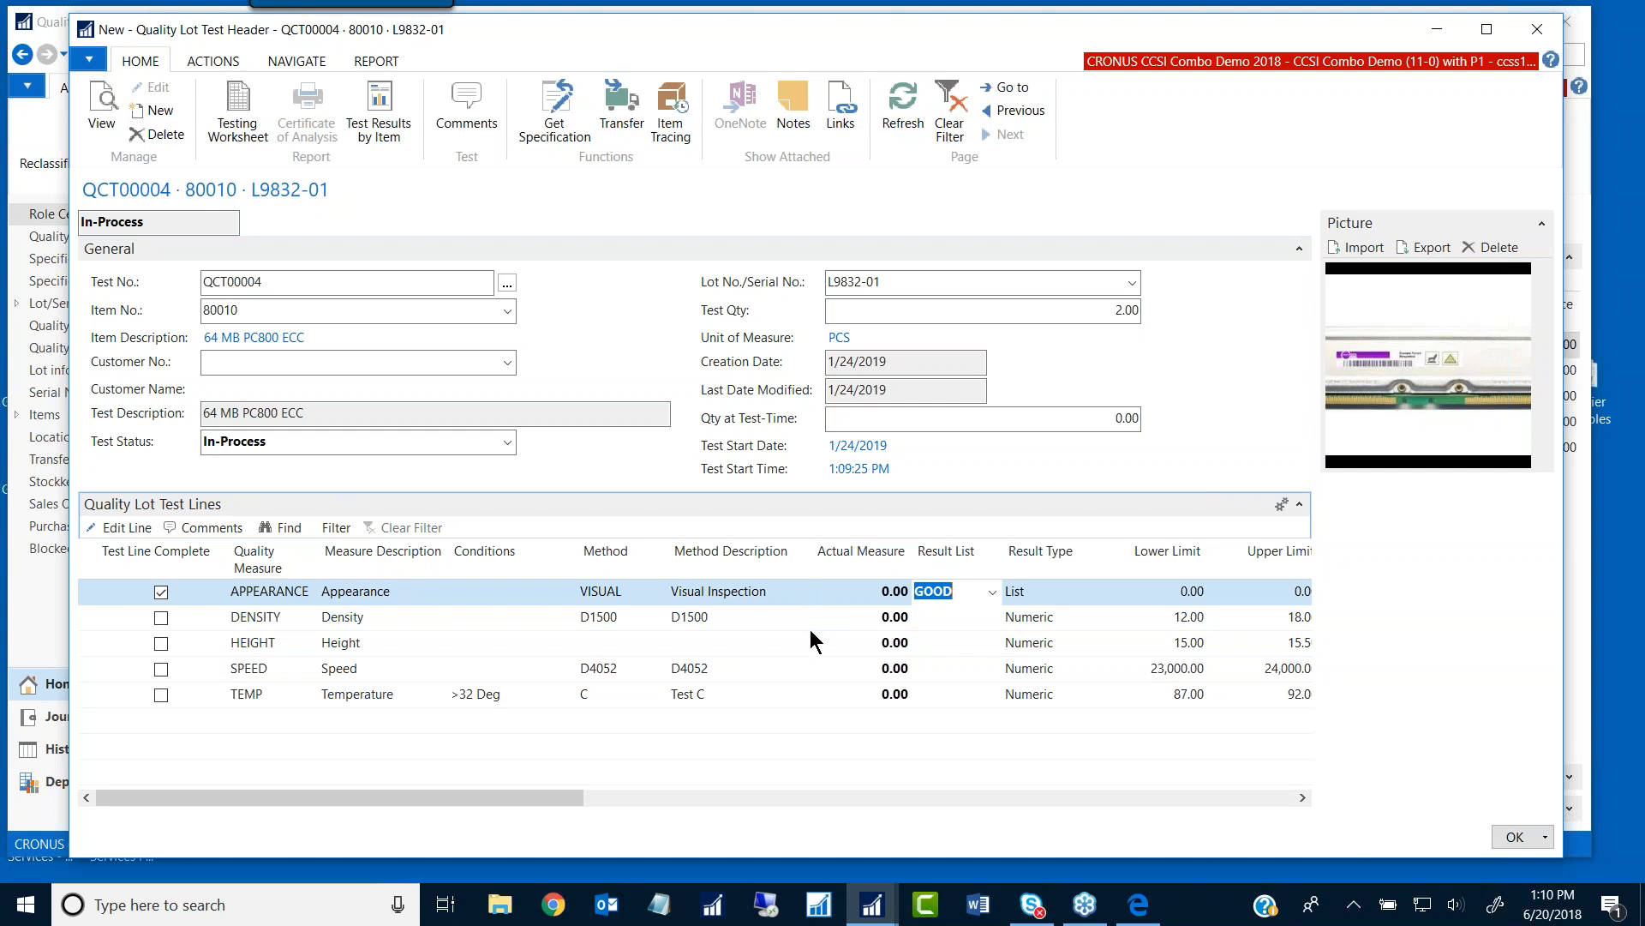
Step: Enter an actual measure of 16 for the density line and check it against the limits and nominal value
left_click(846, 612)
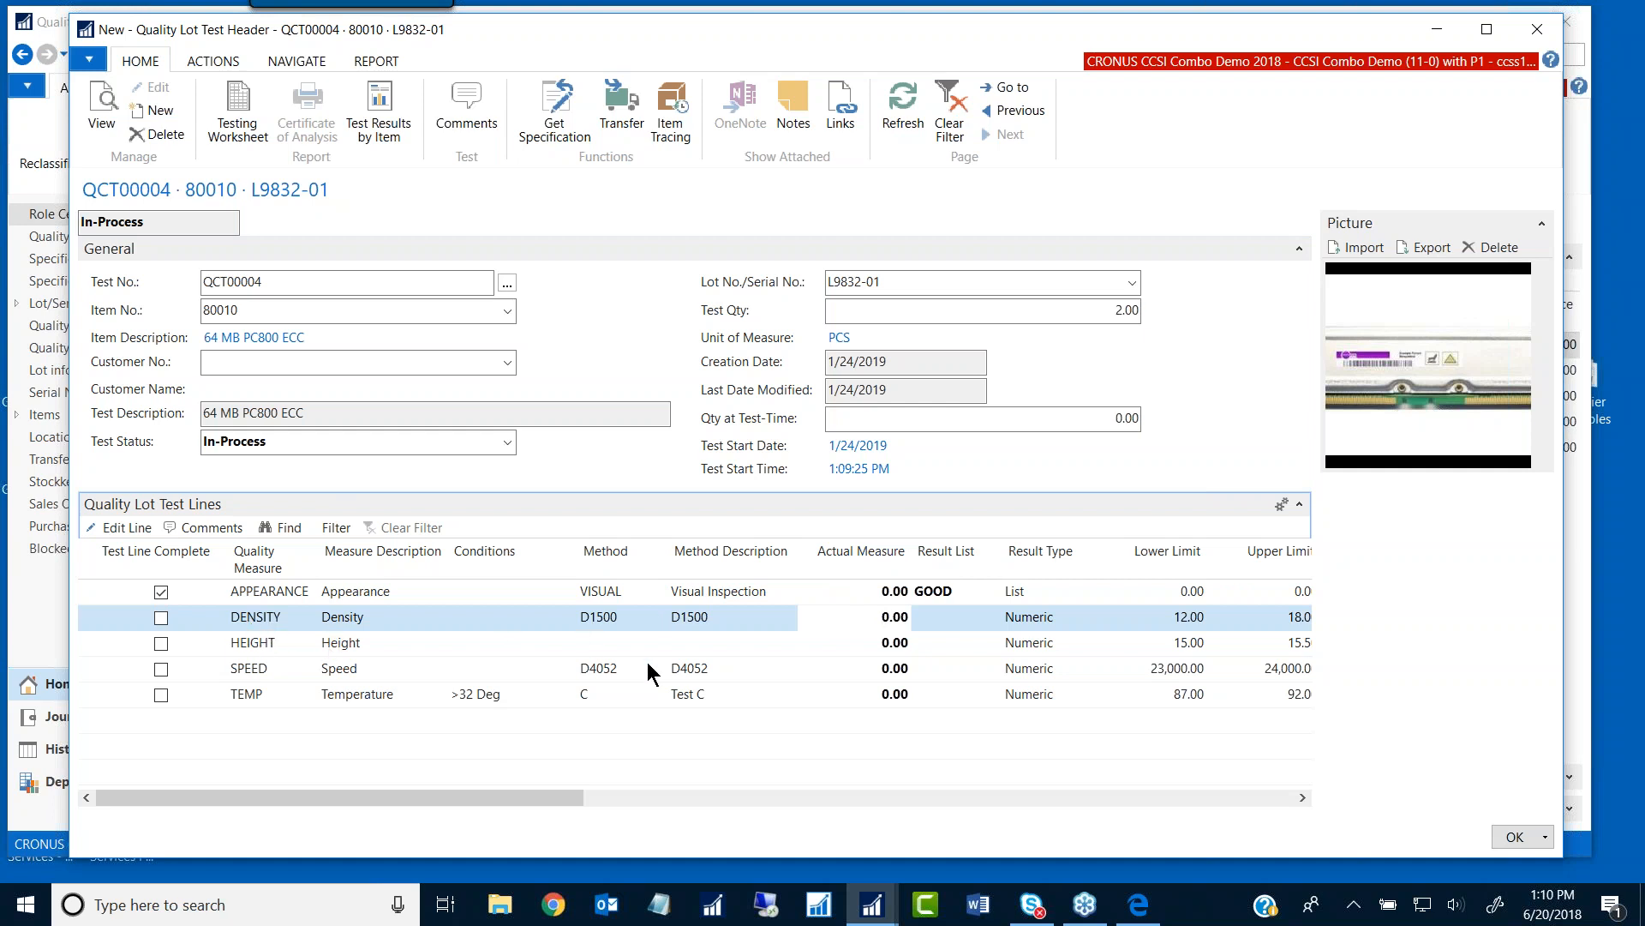
left_click_drag(533, 800, 632, 800)
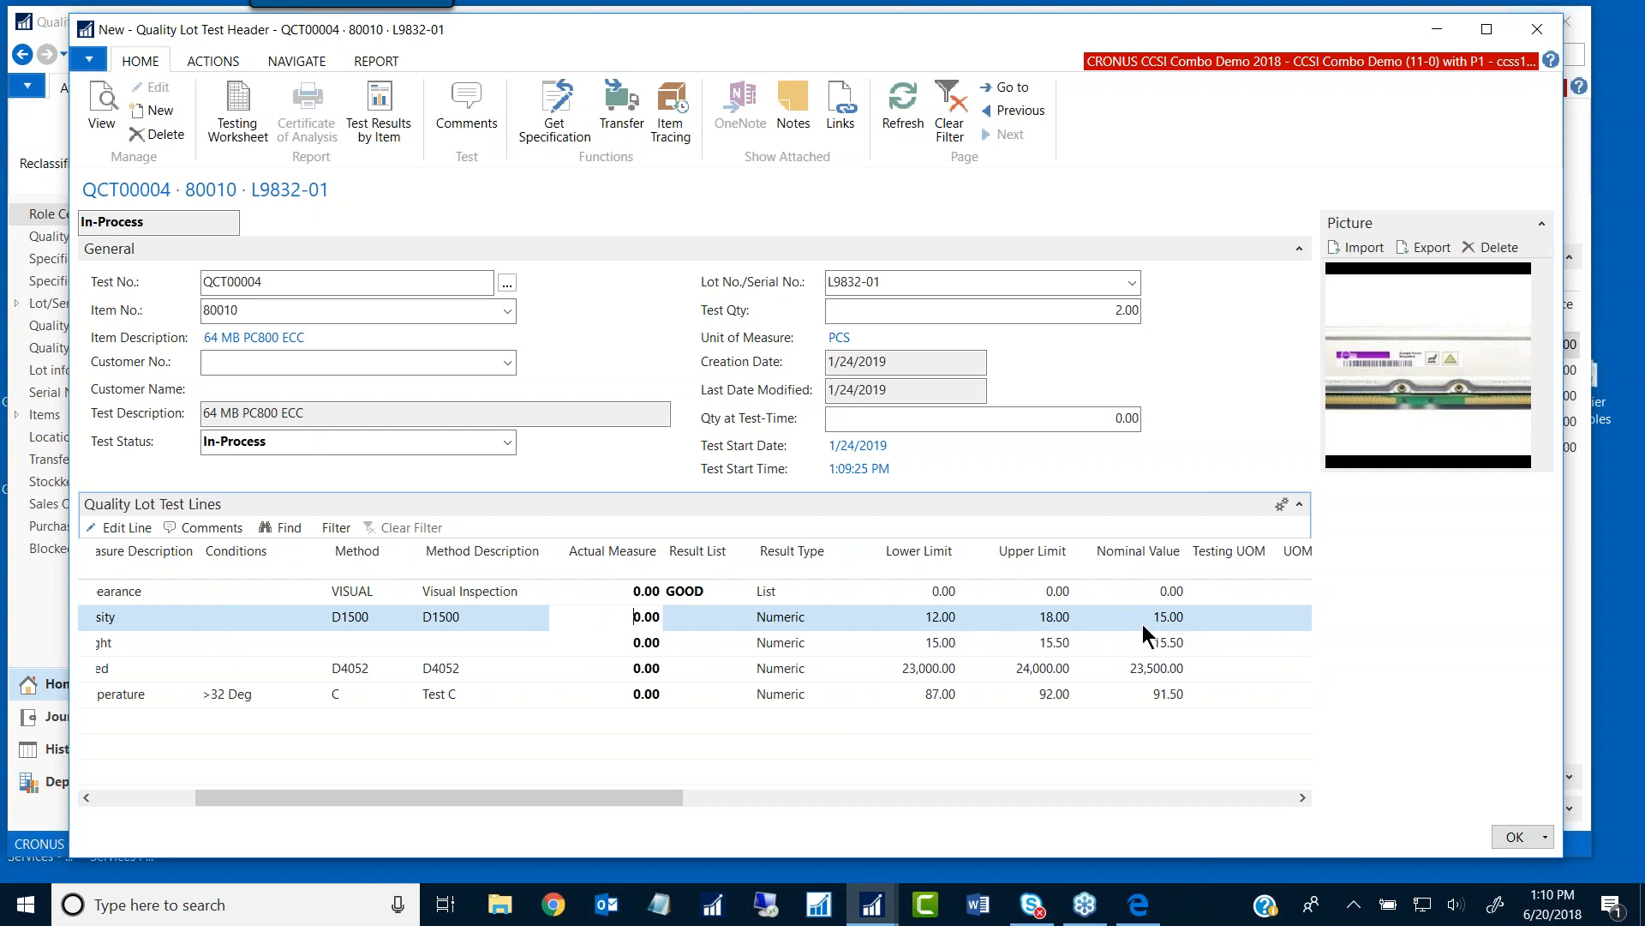
left_click_drag(626, 617, 697, 618)
type("16")
key("Tab")
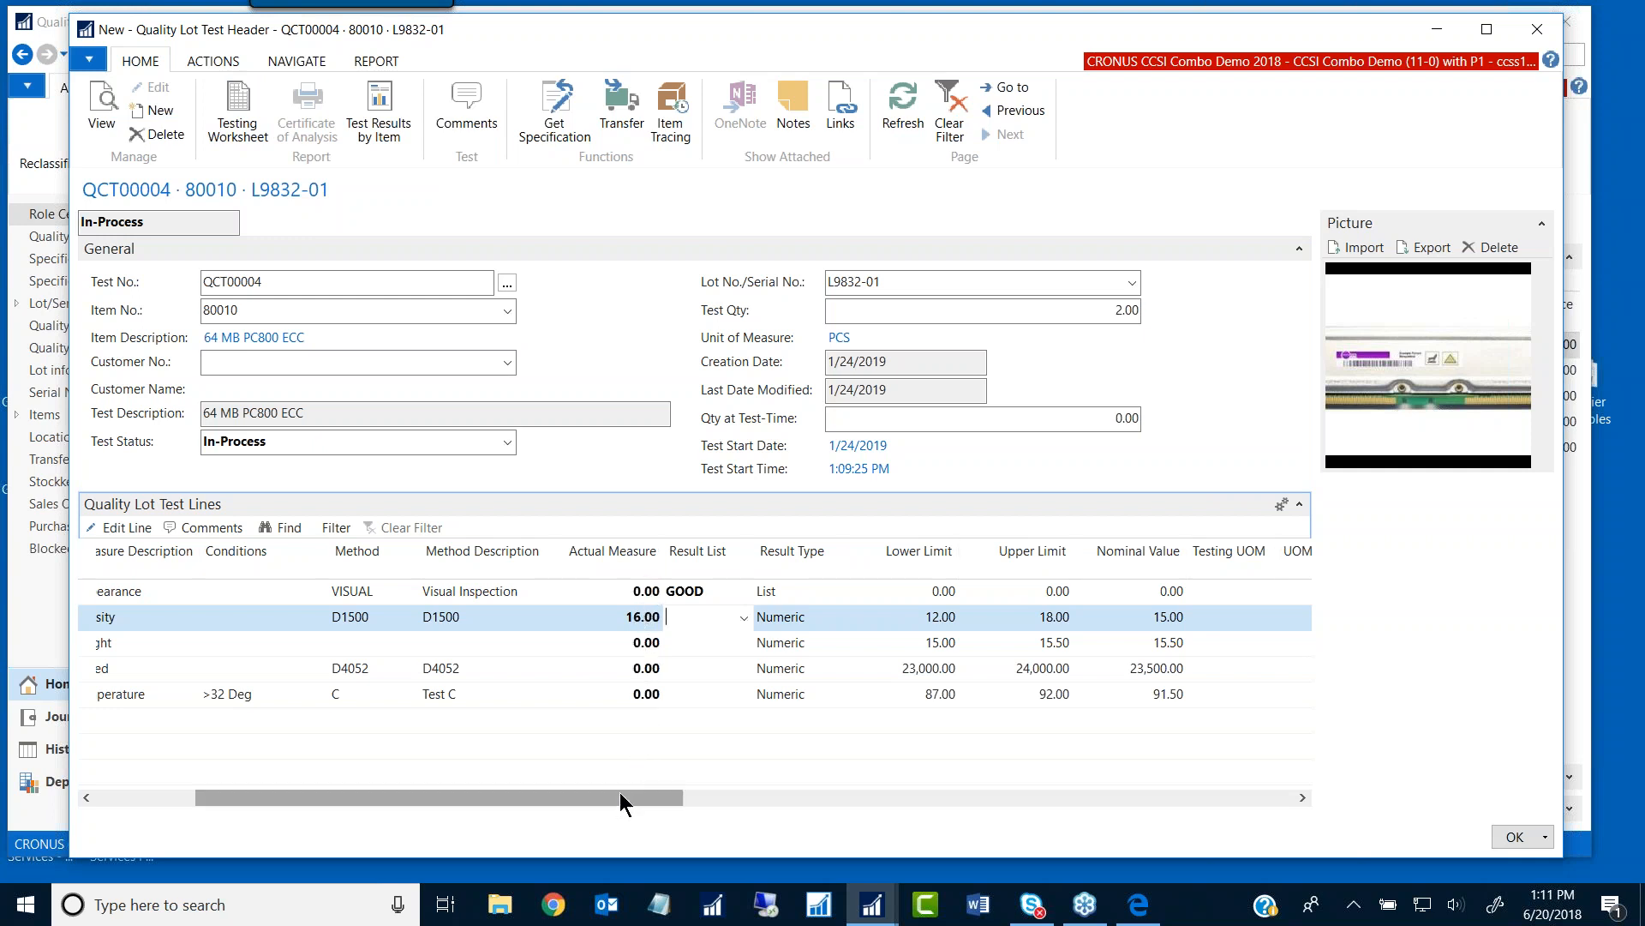
left_click_drag(617, 796, 476, 803)
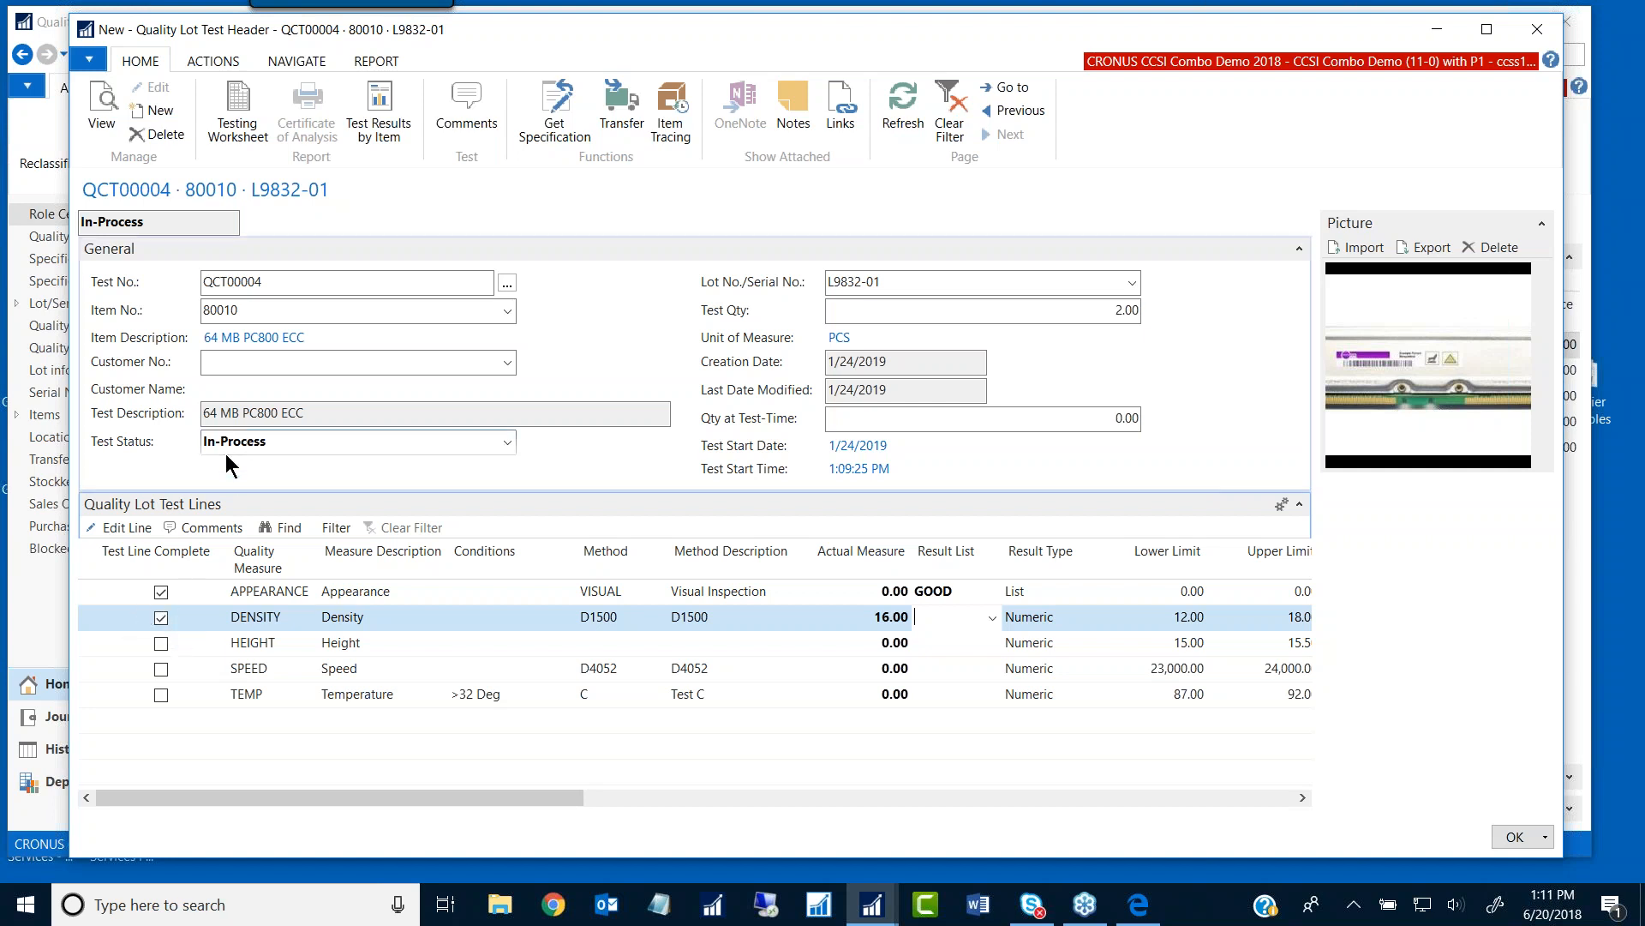
left_click_drag(513, 797, 627, 788)
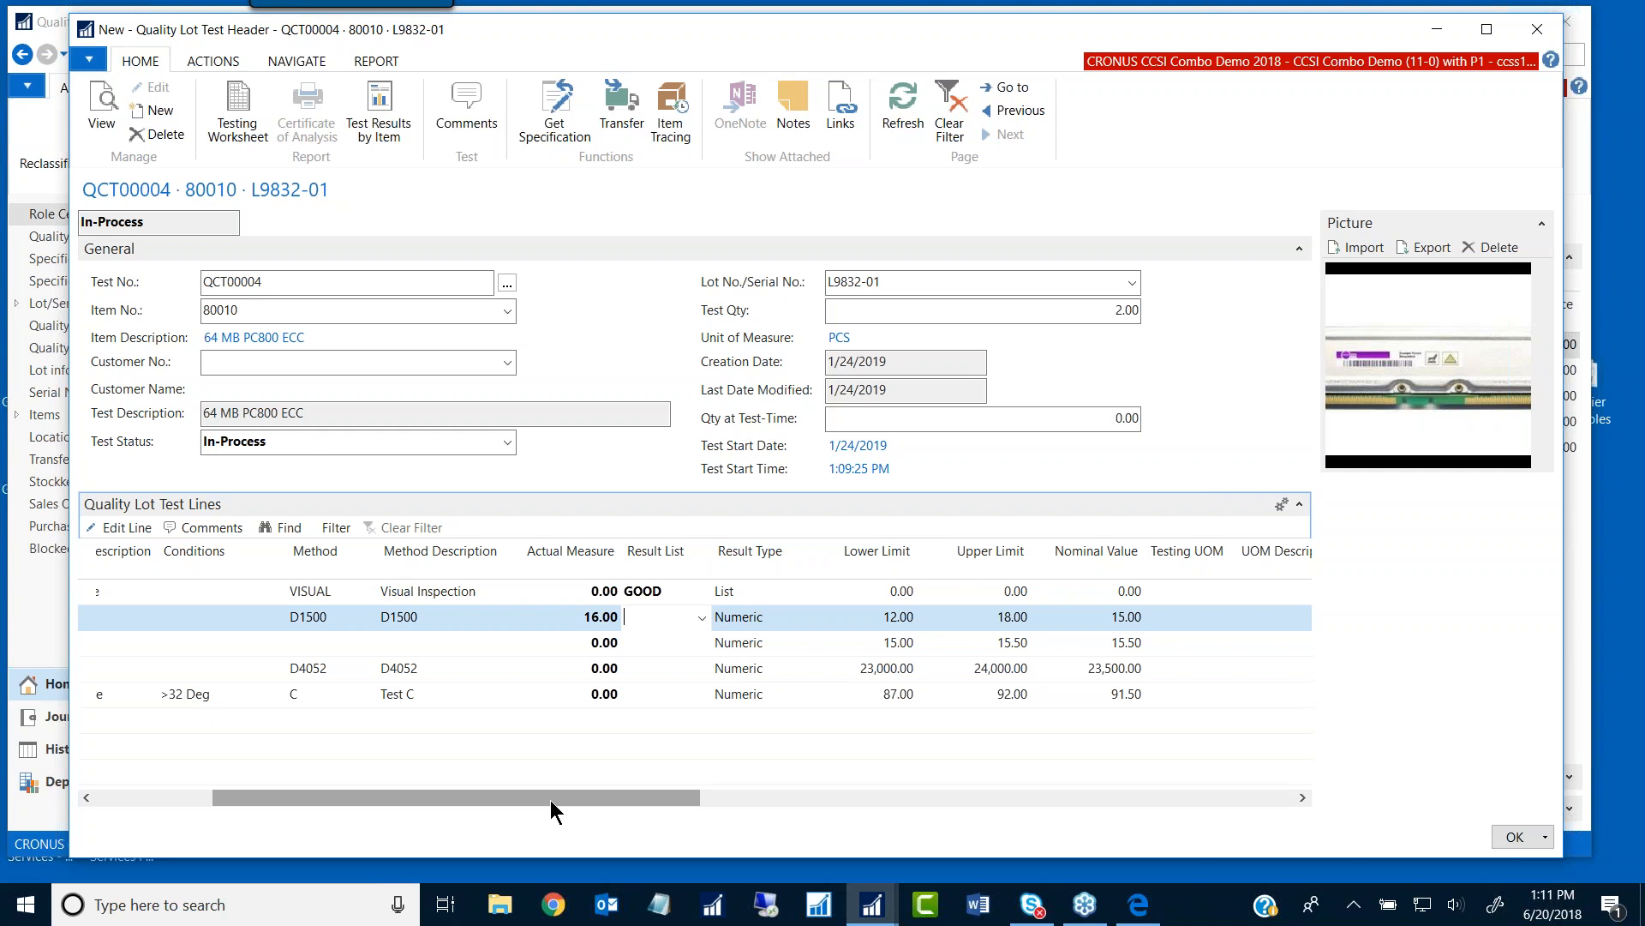
left_click_drag(547, 797, 399, 804)
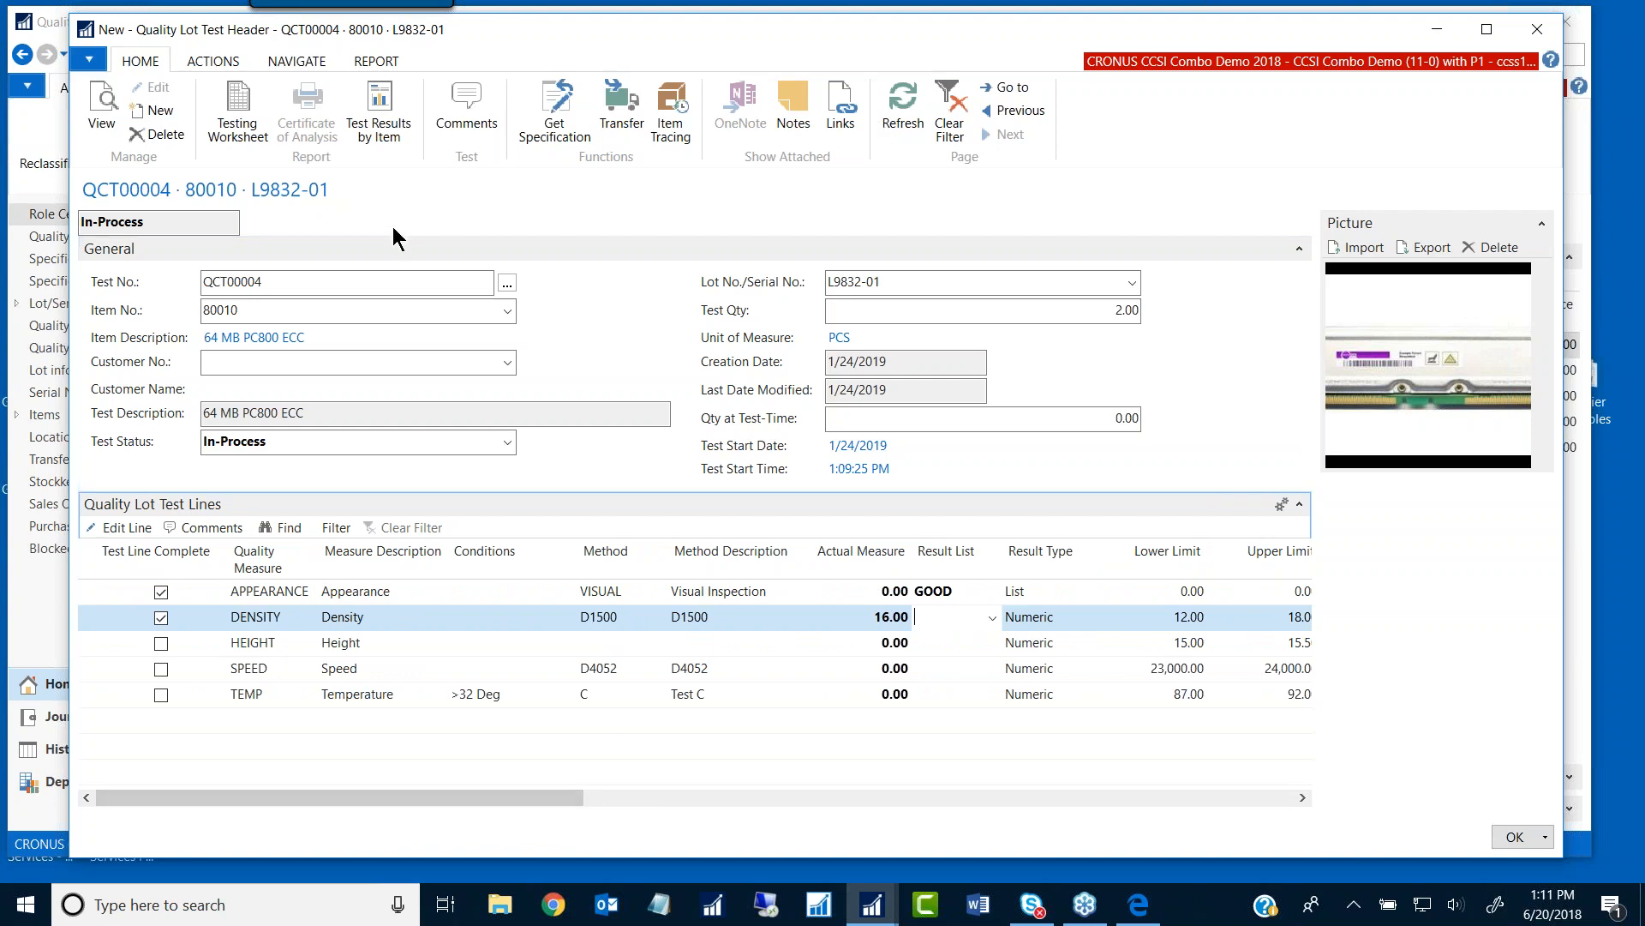
Step: Switch to the study guide in Edge and read the seven key attributes of a useful quality control system
mouse_move(709, 29)
left_mouse_down()
mouse_move(1003, 208)
mouse_move(723, 46)
mouse_move(714, 57)
left_mouse_up()
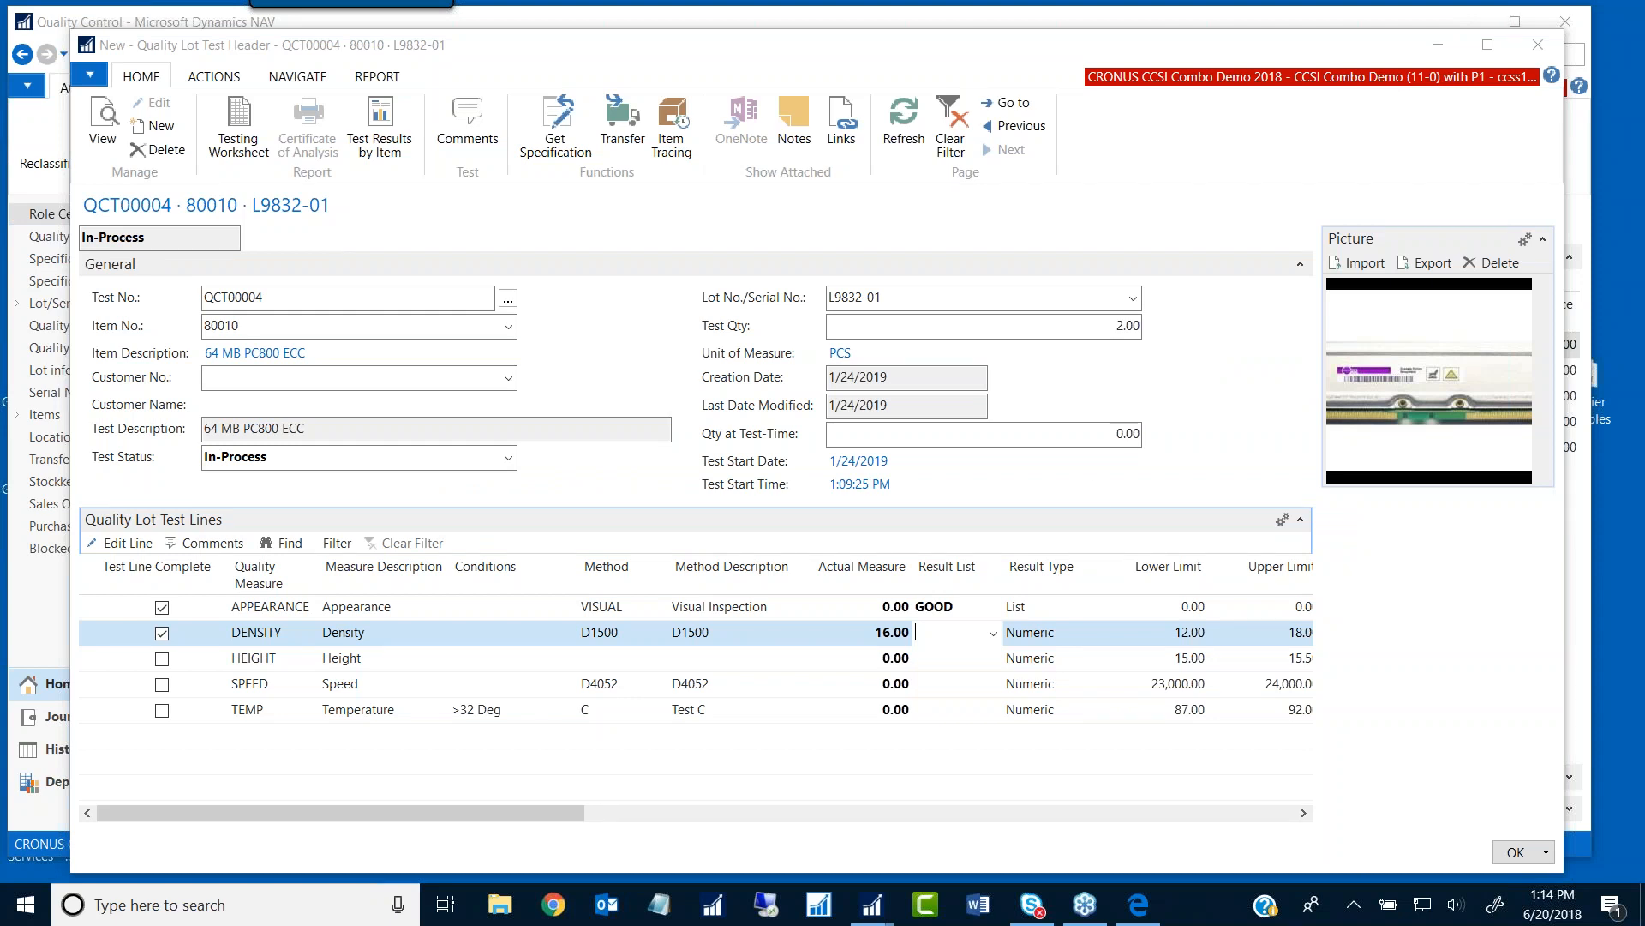
left_click(1141, 910)
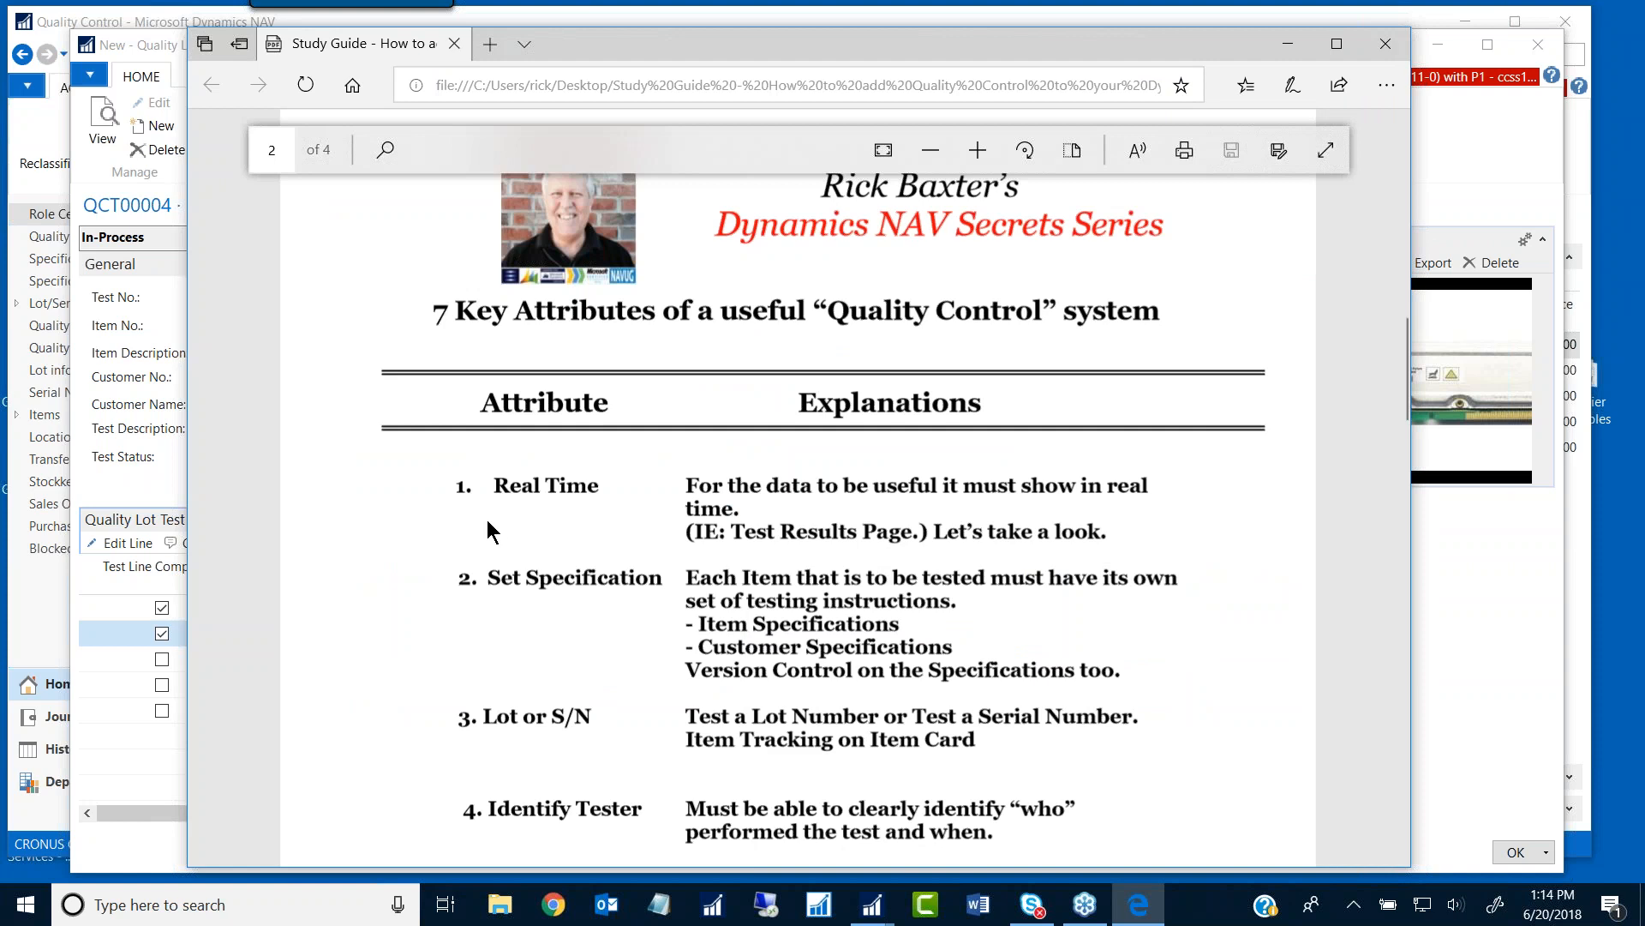
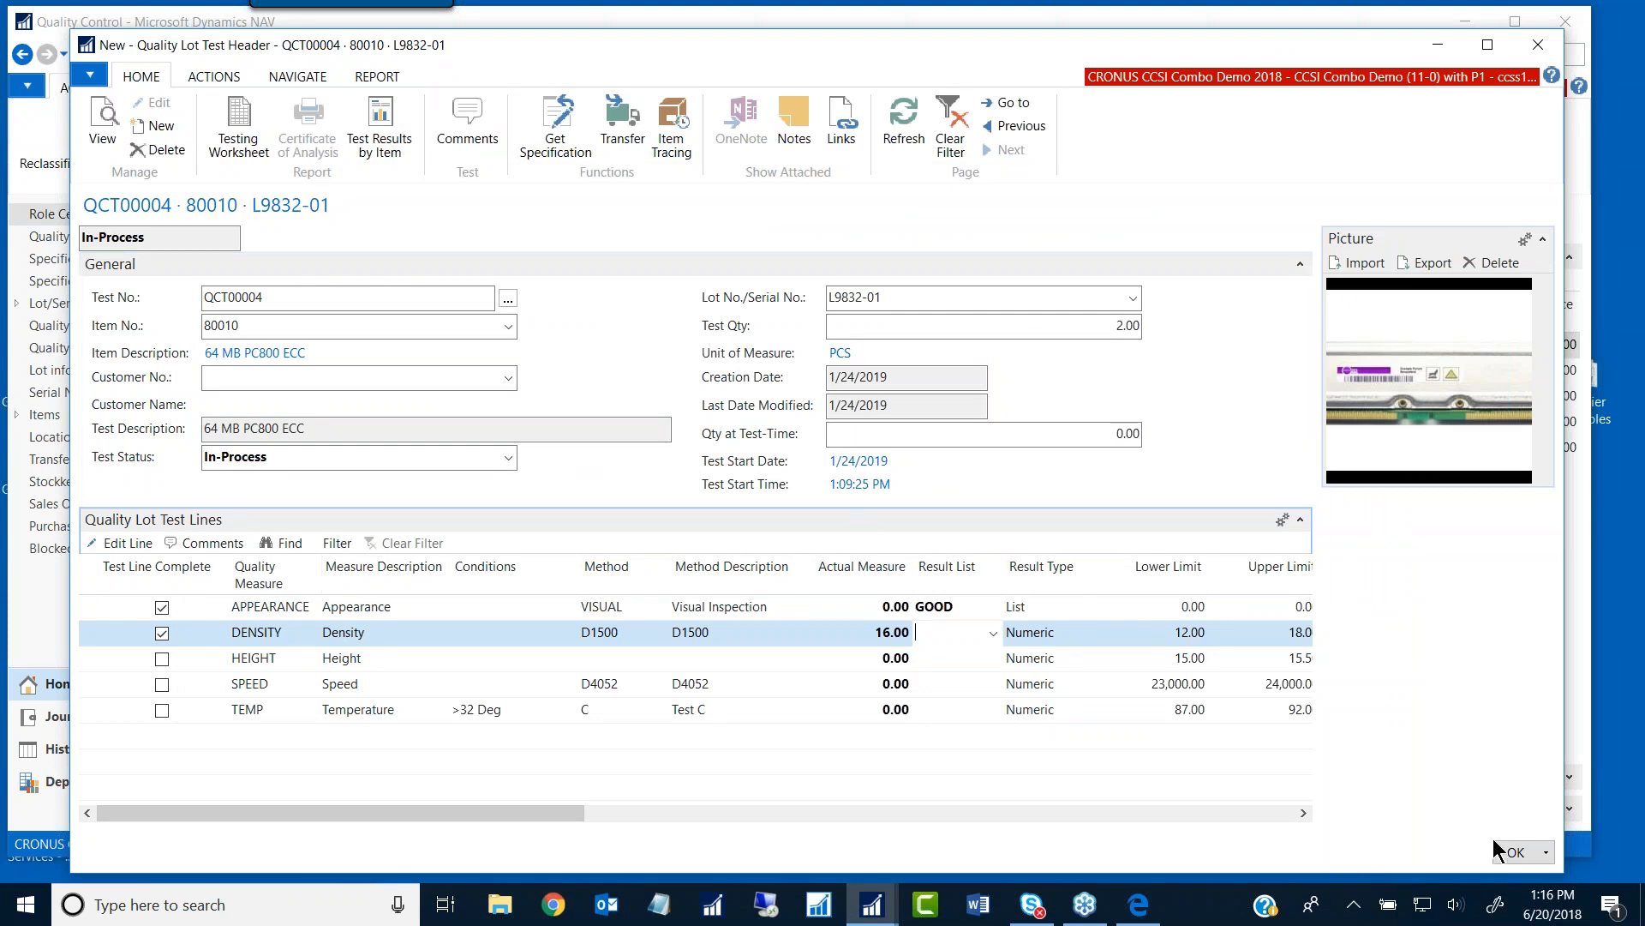
Step: Close the quality test, refresh the Role Center activities and review the list of in-process tests
left_click(1510, 851)
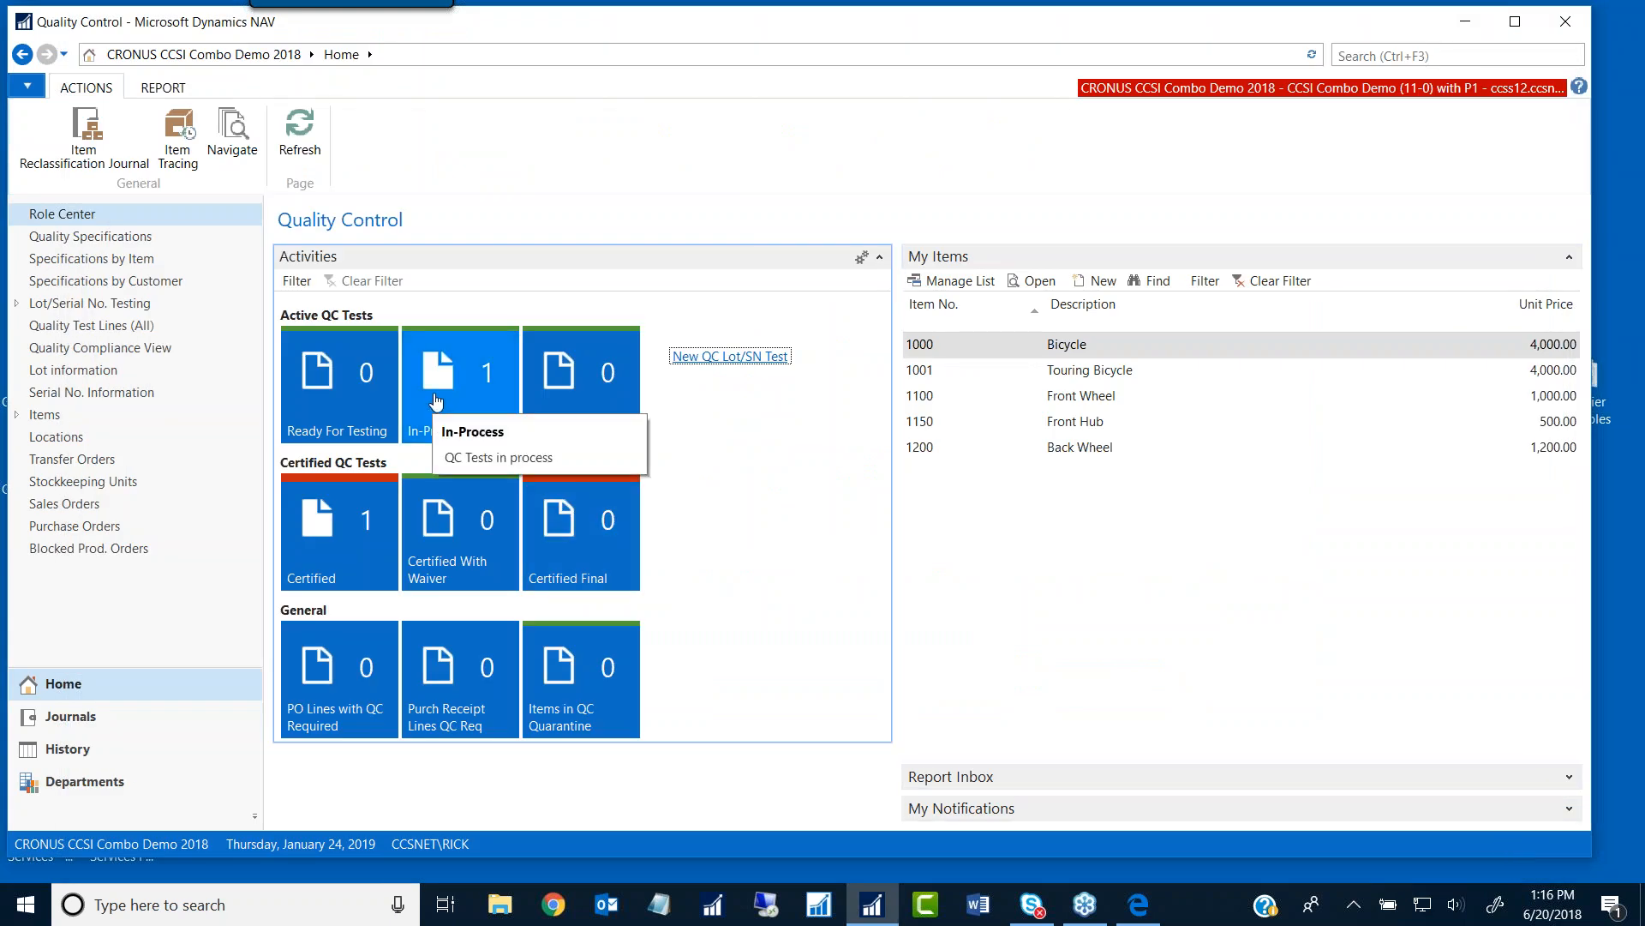
left_click(288, 141)
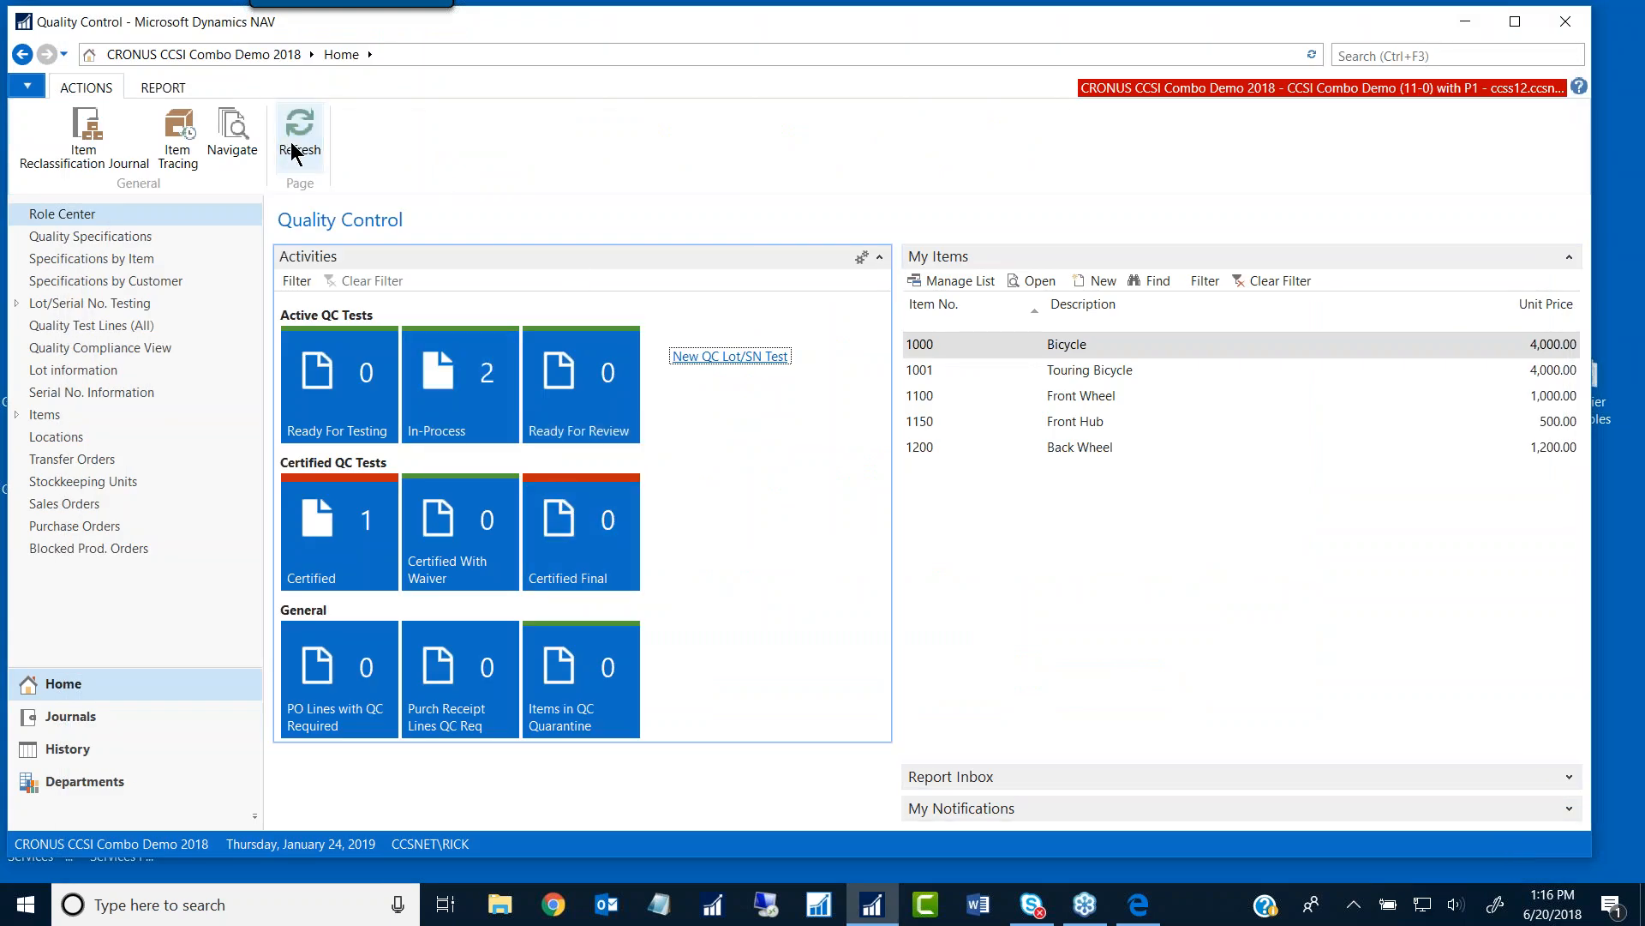
left_click(443, 419)
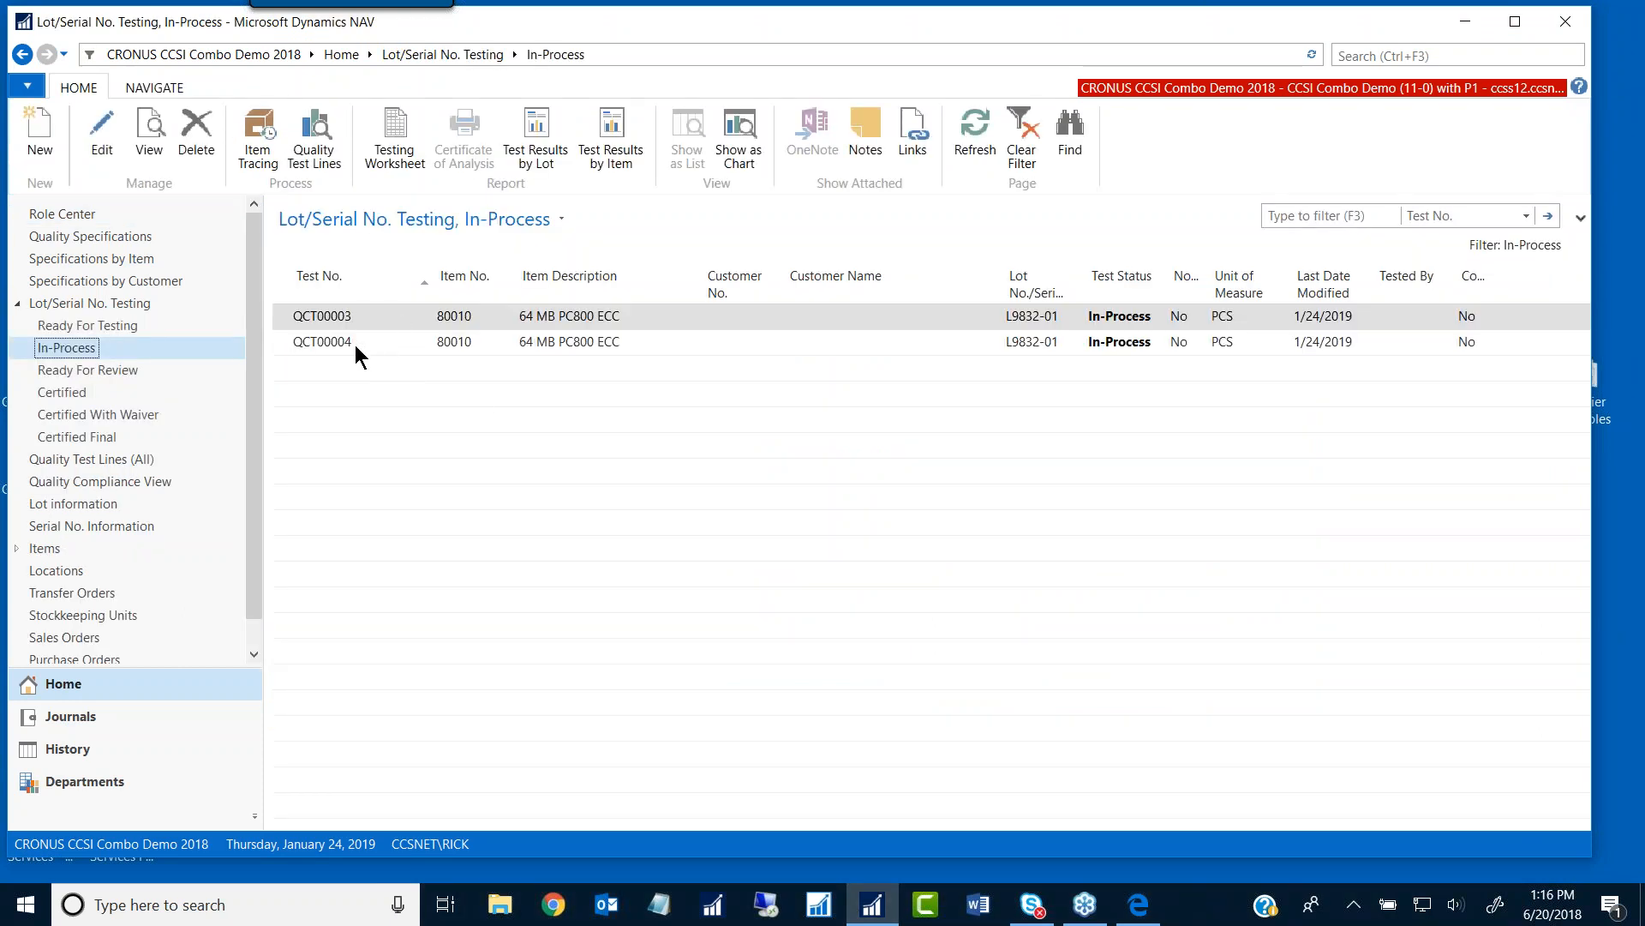
left_click(78, 221)
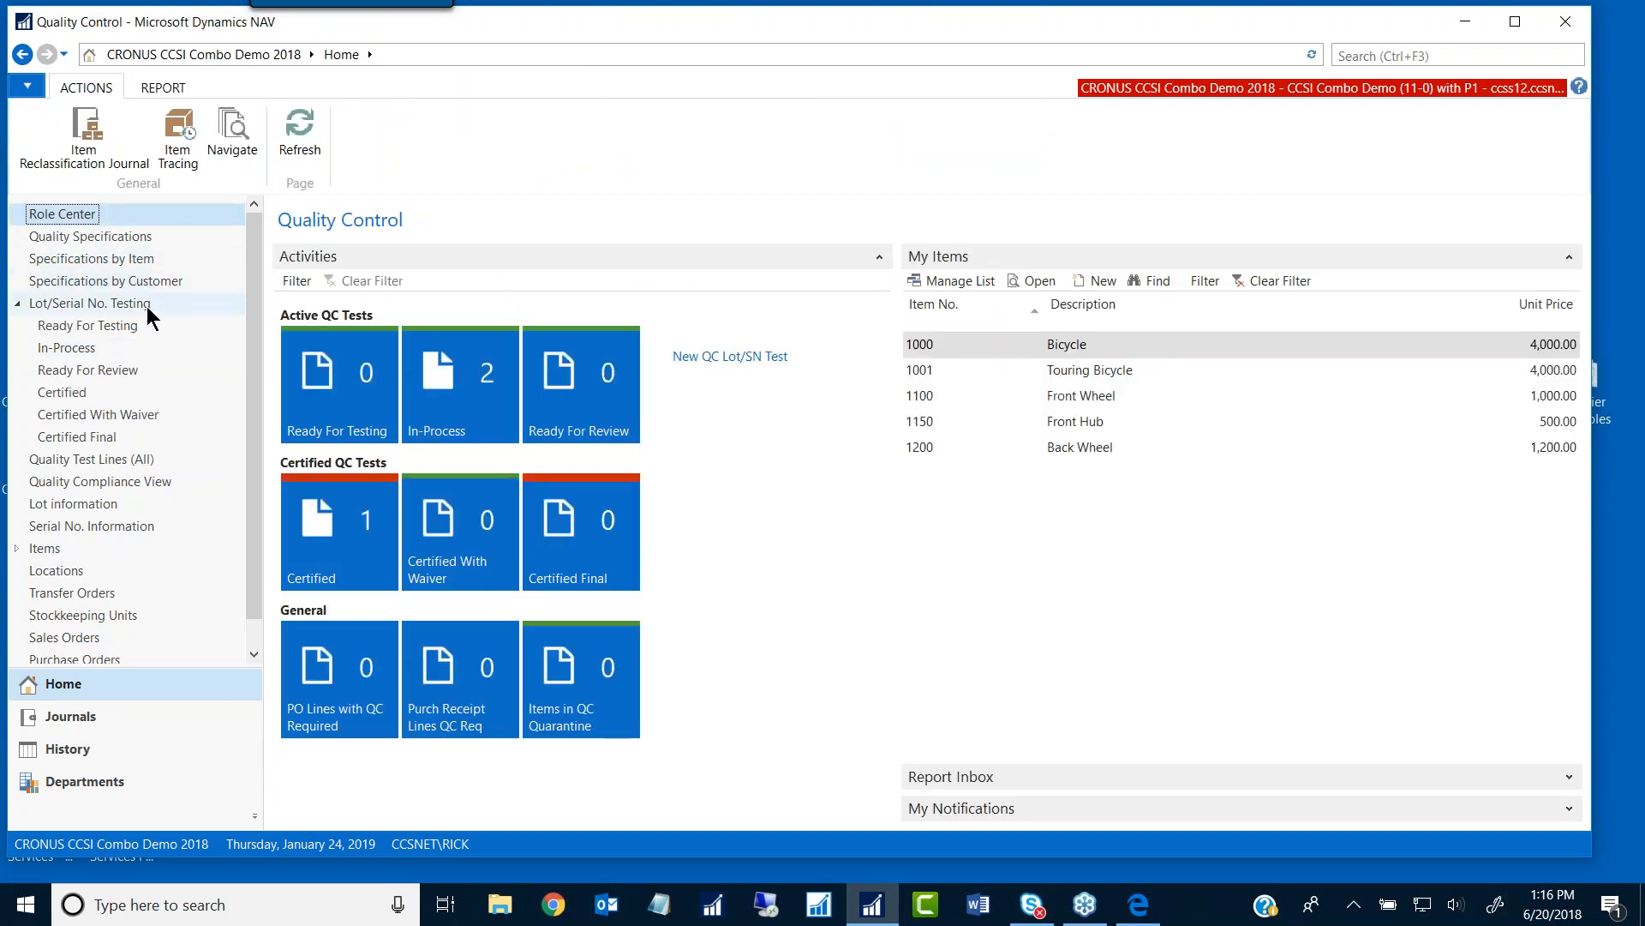
Step: Open the quality specification for item 80010 for editing and set its status to Under Development
left_click(103, 247)
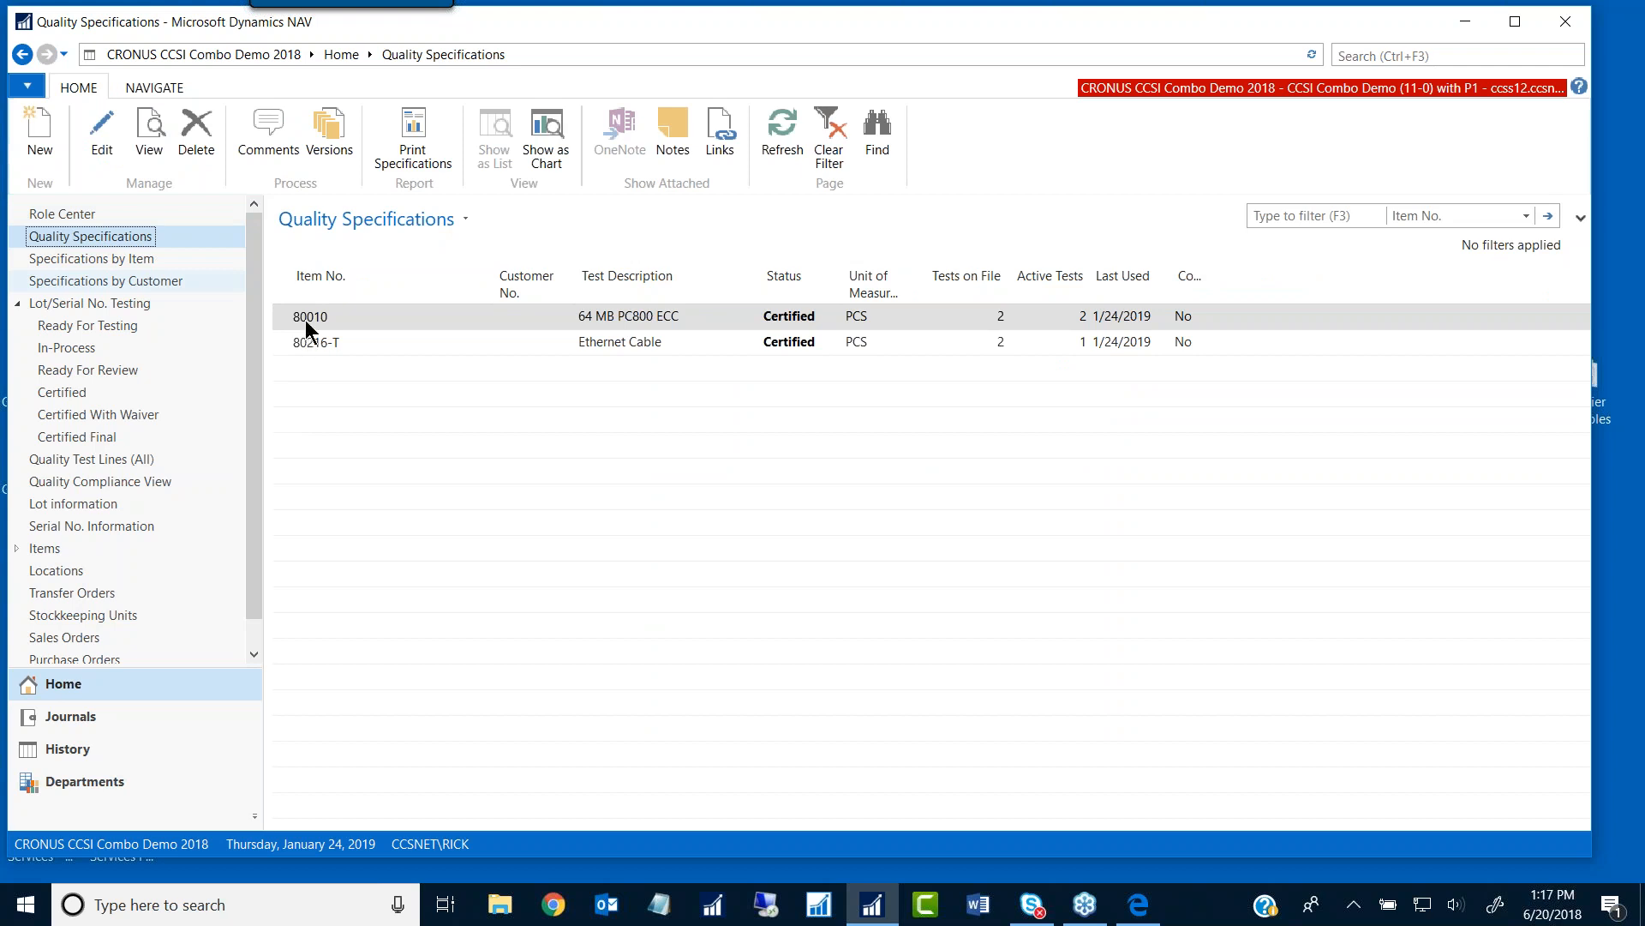
left_click(102, 131)
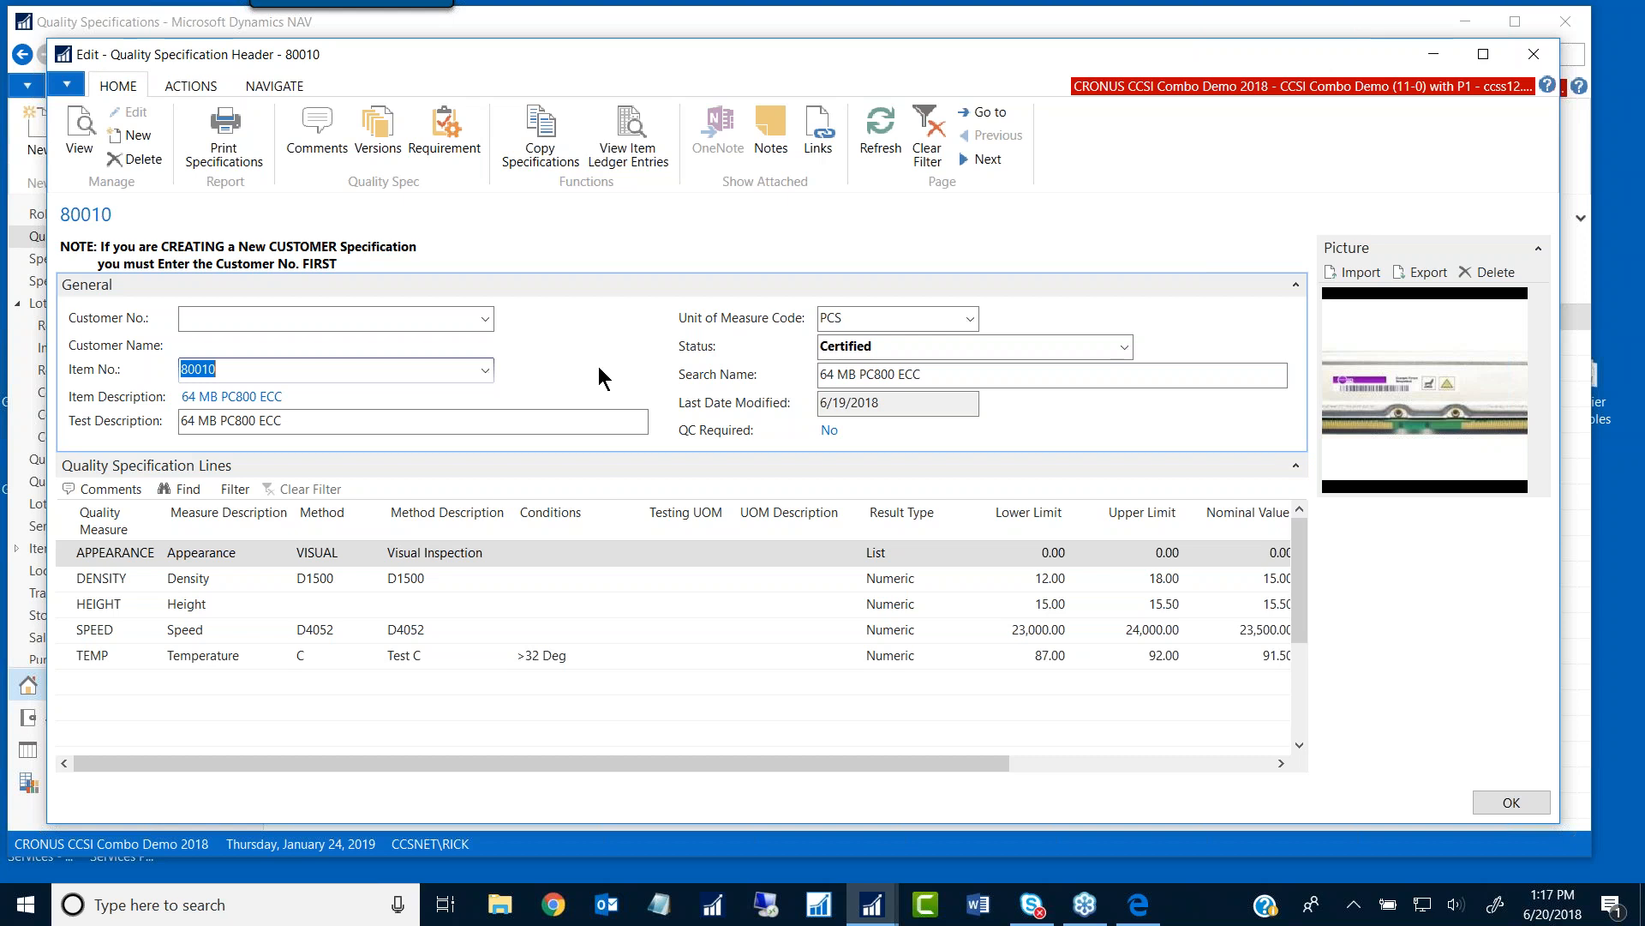
left_click(255, 373)
left_click(1125, 347)
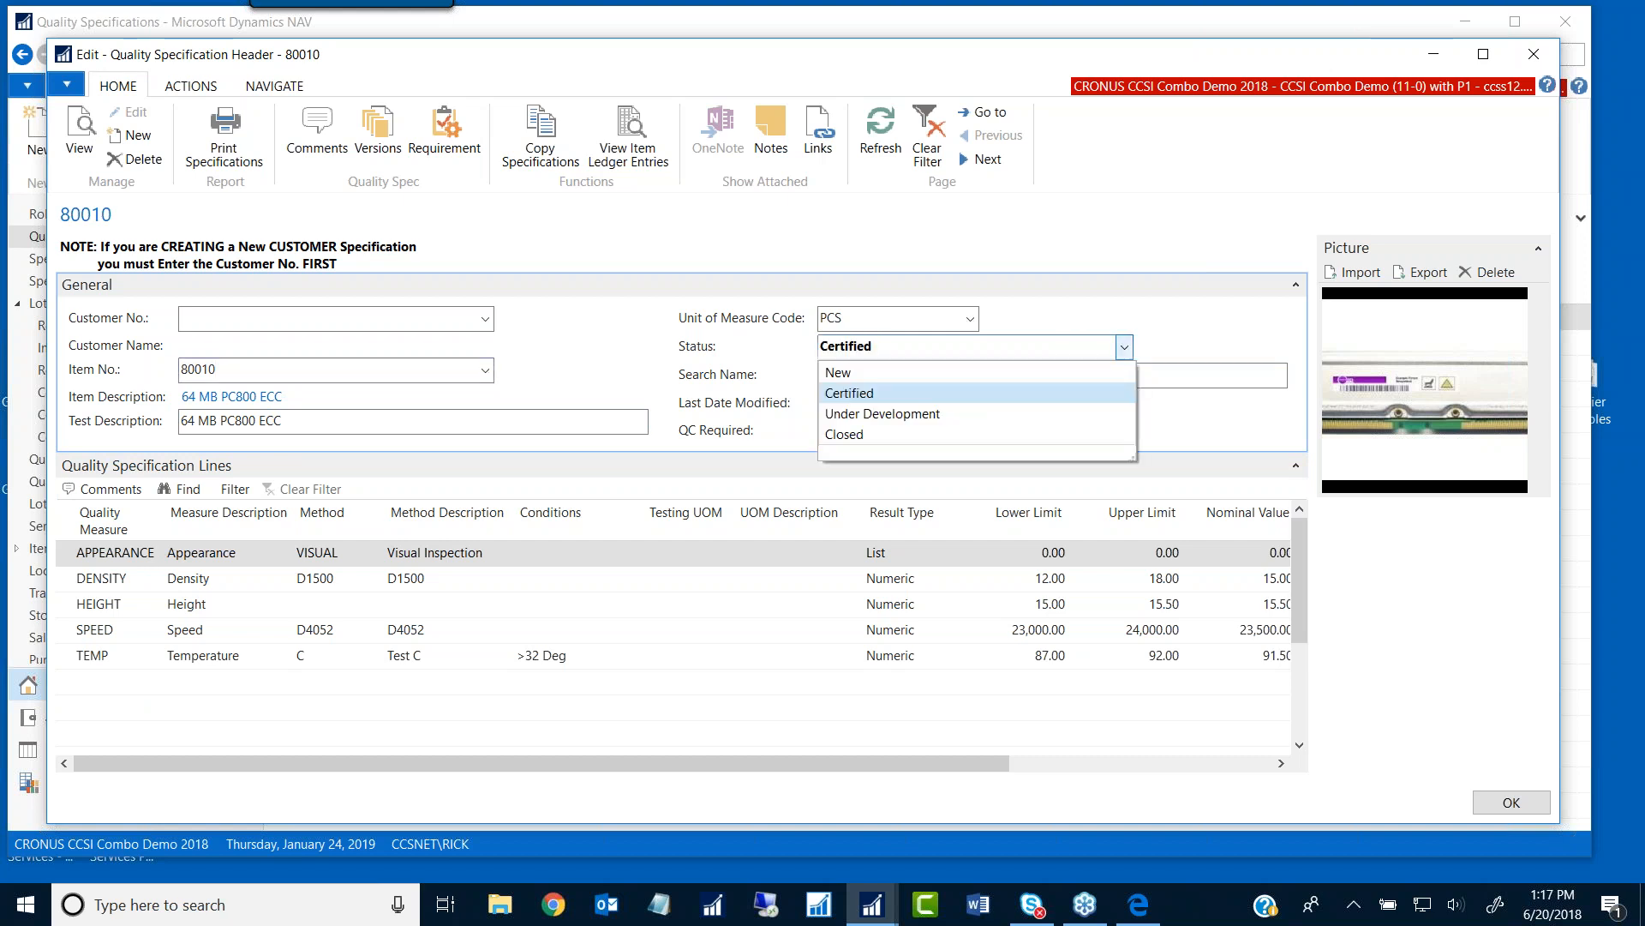
left_click(874, 413)
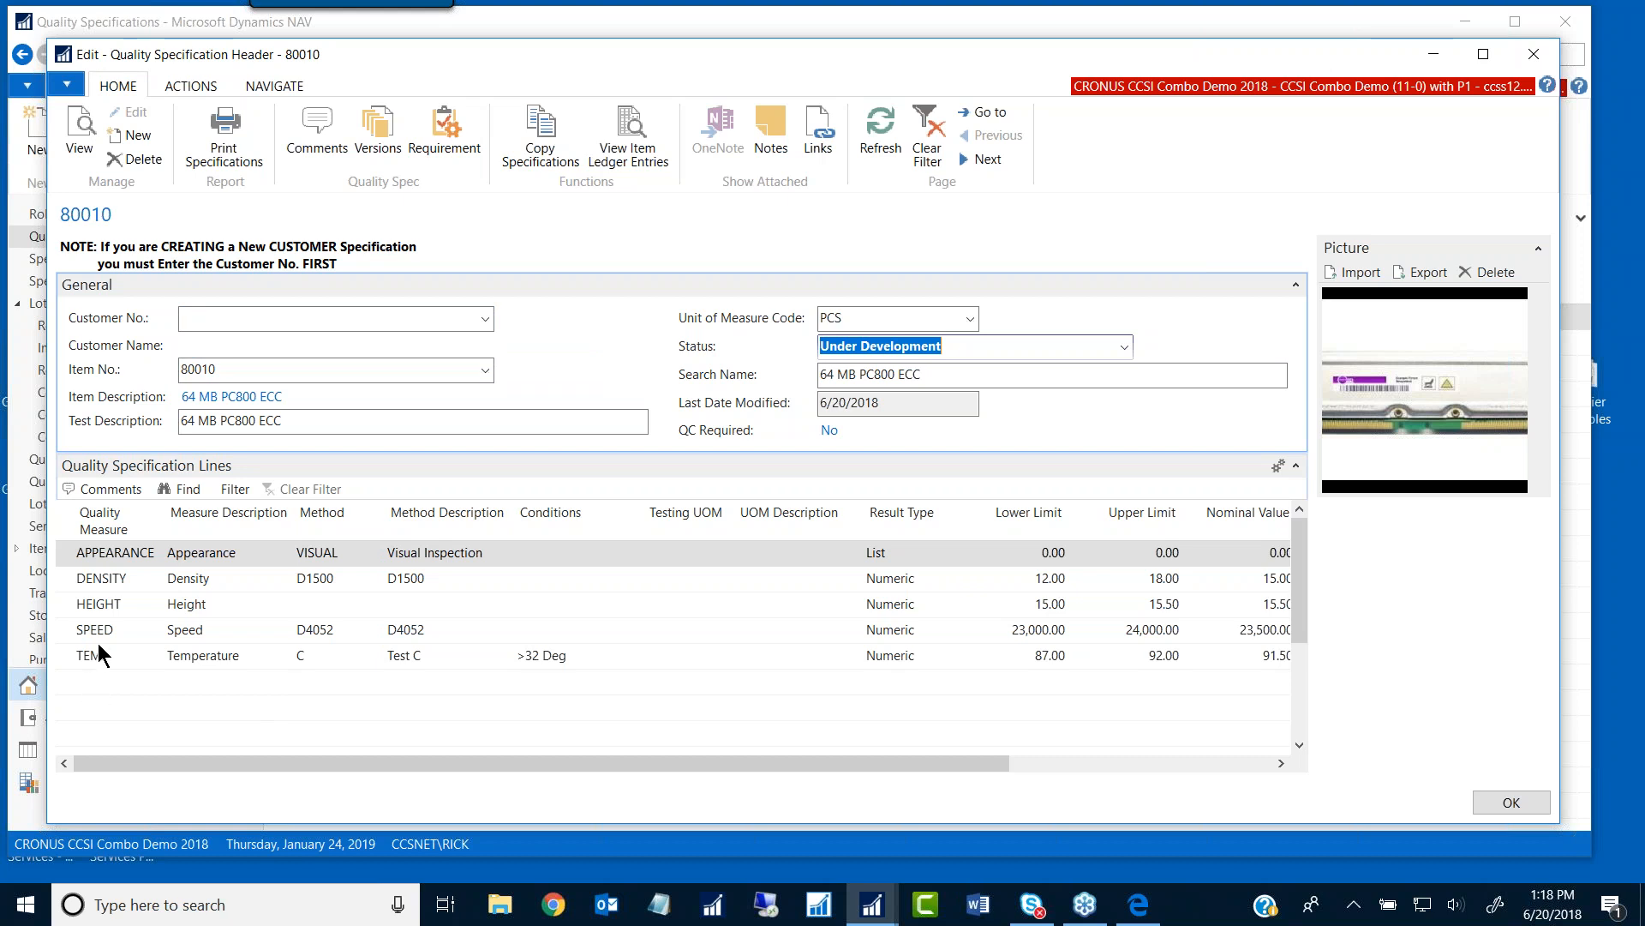
Step: Add a quality specification line after TEMP using the HARDNESS quality measure
left_click(100, 681)
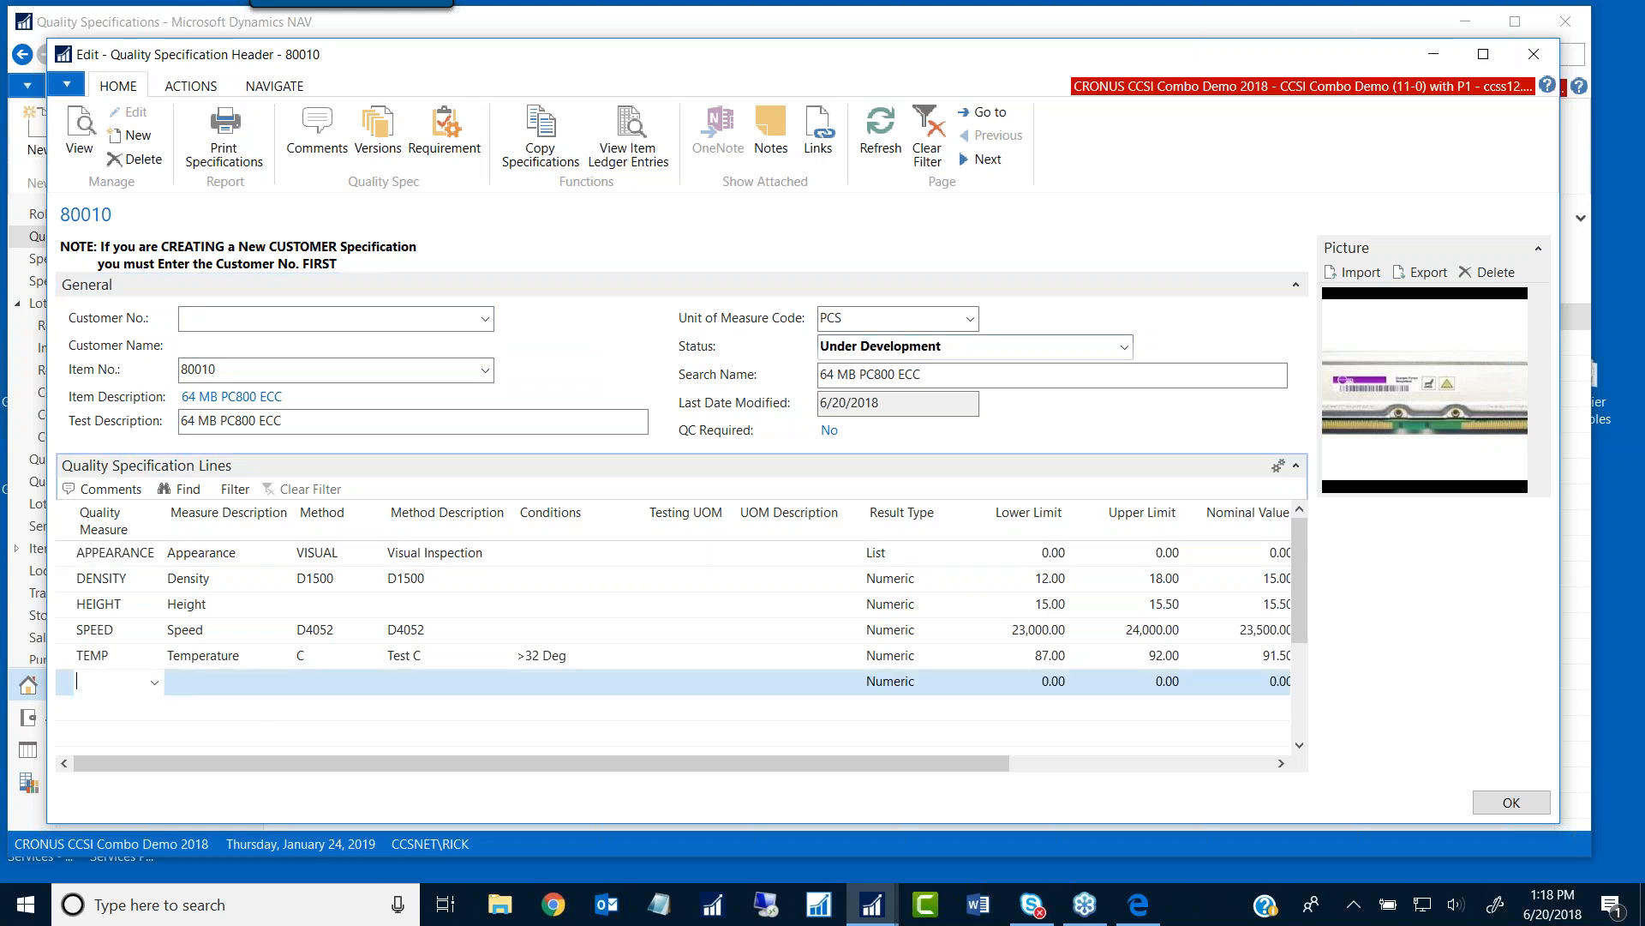
left_click(155, 683)
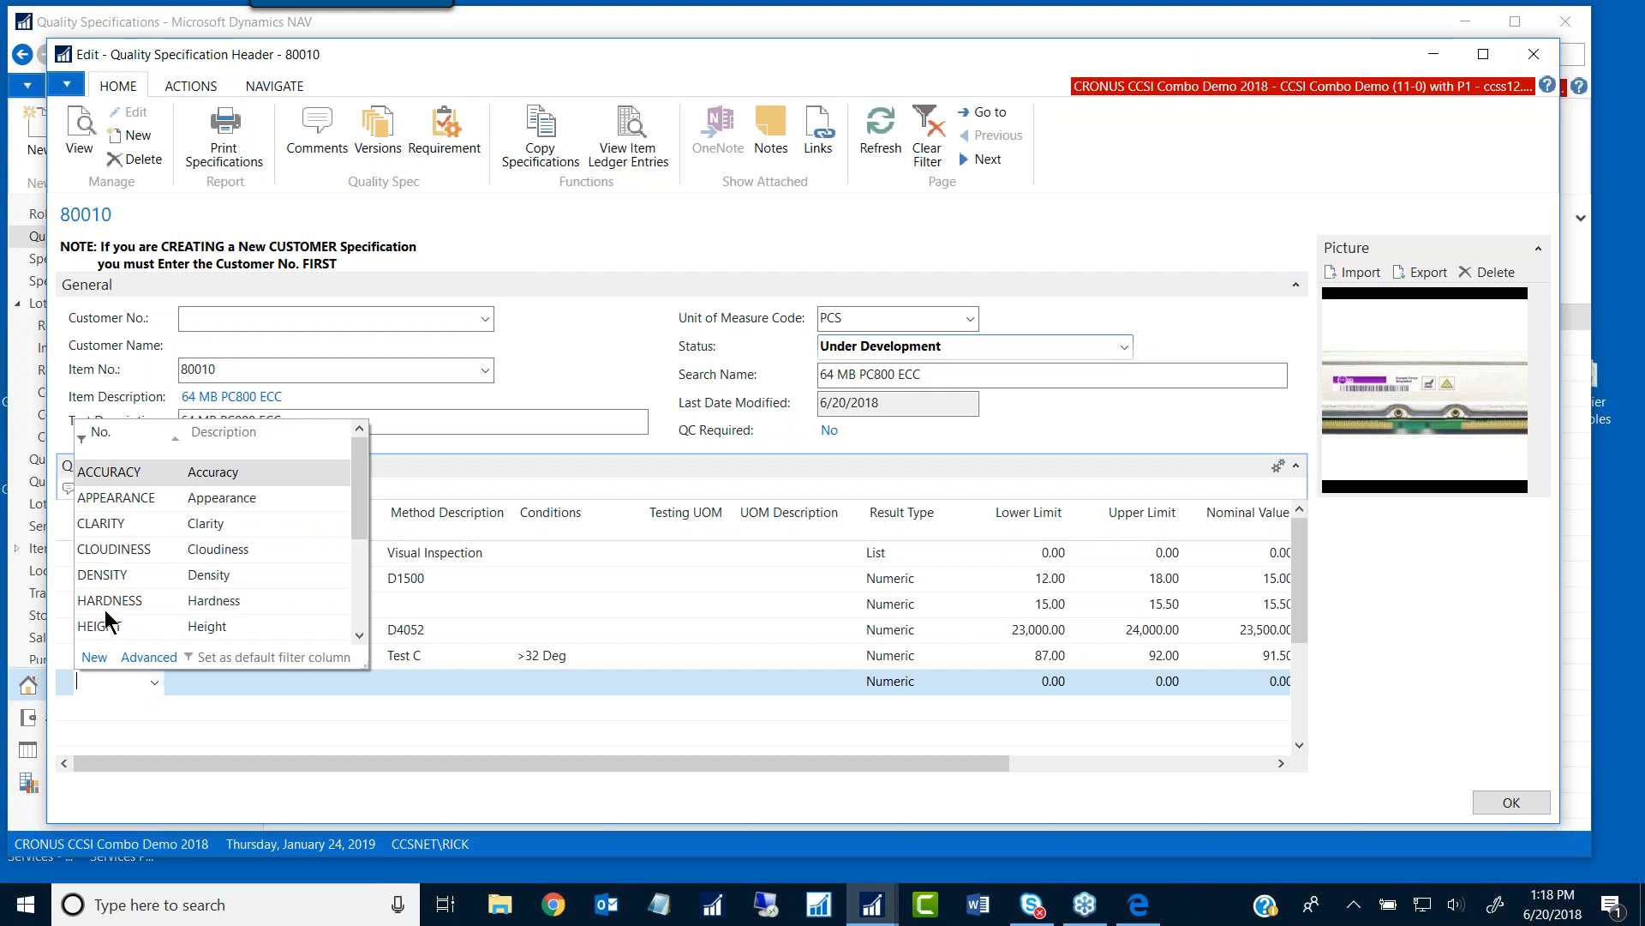
scroll(129, 581, "down", 2)
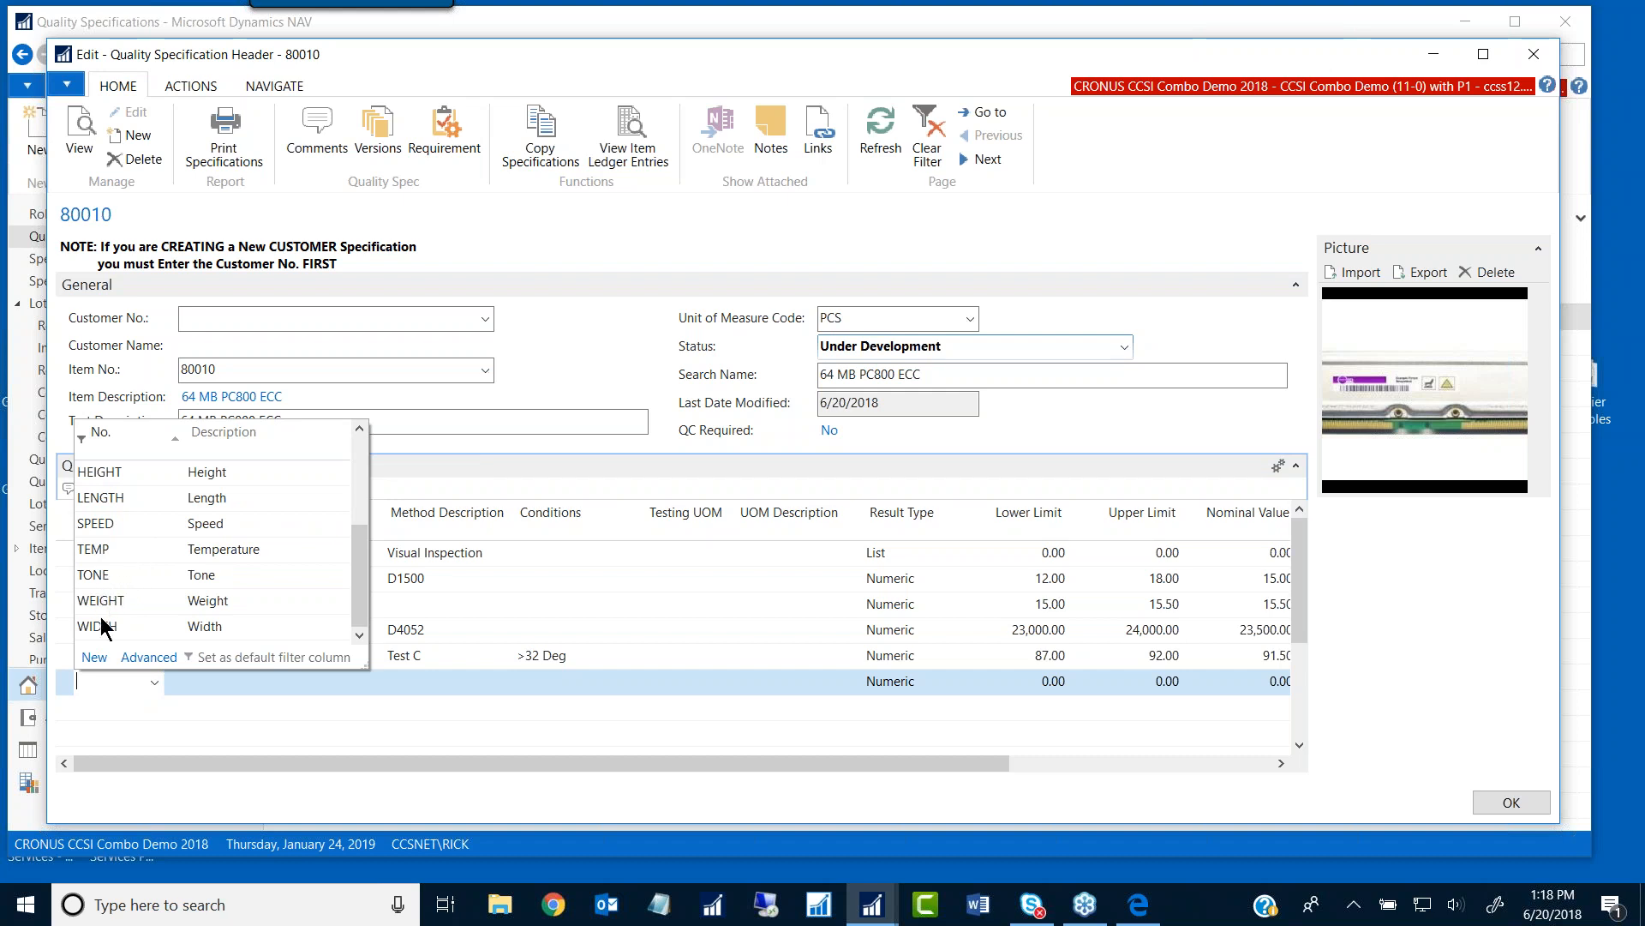
scroll(143, 609, "up", 2)
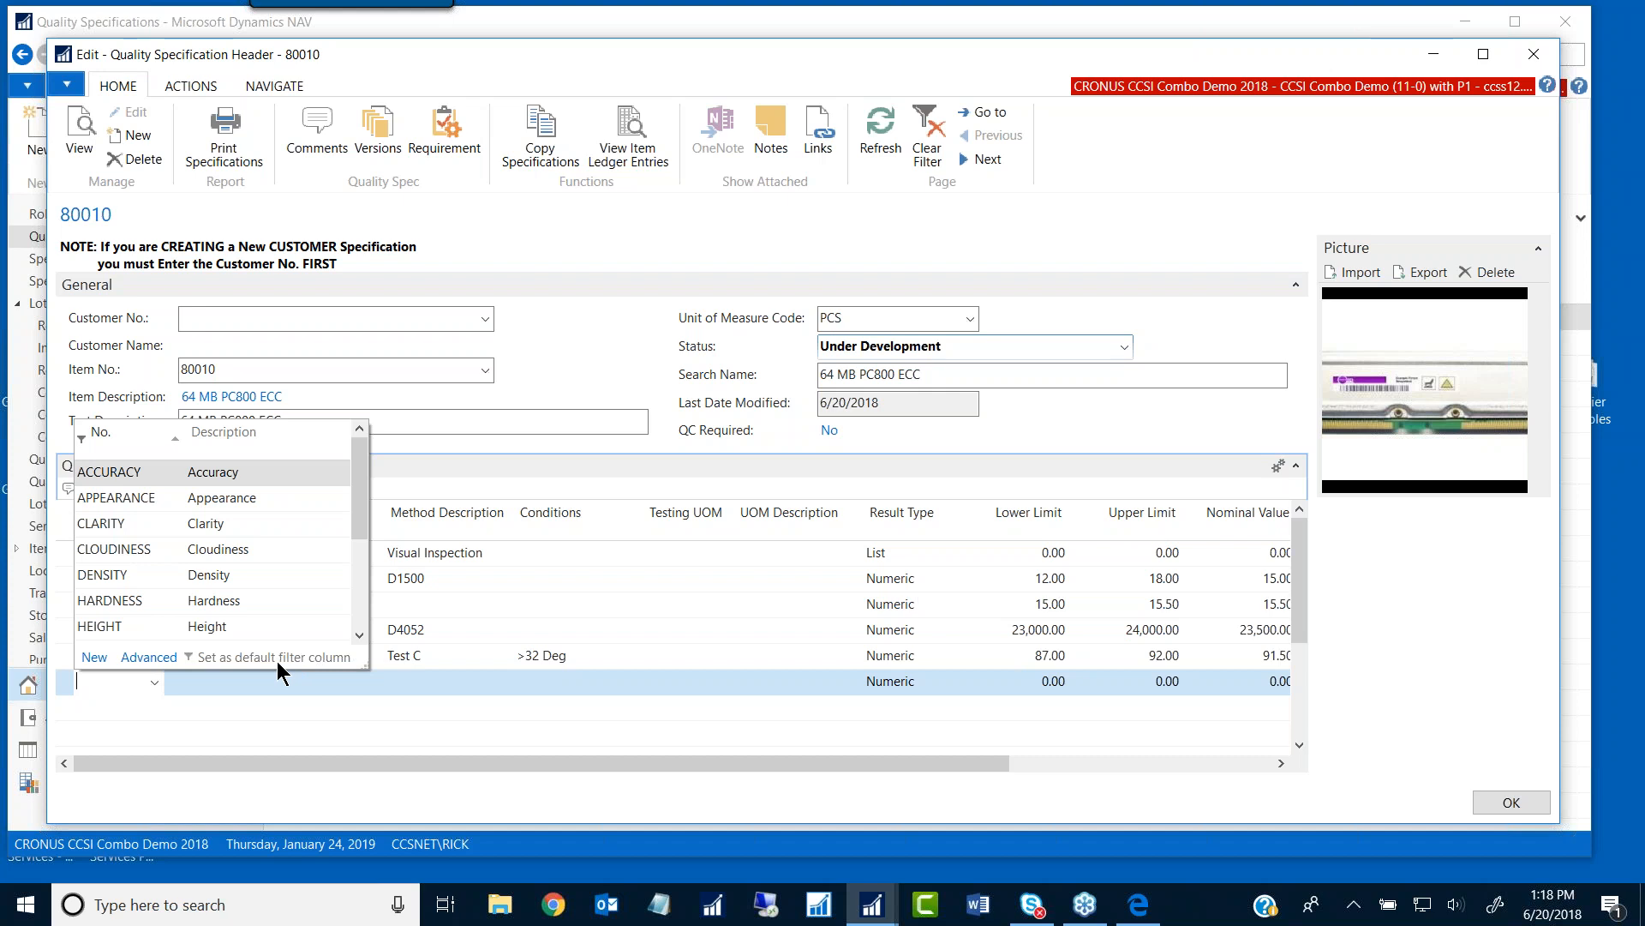
left_click(156, 656)
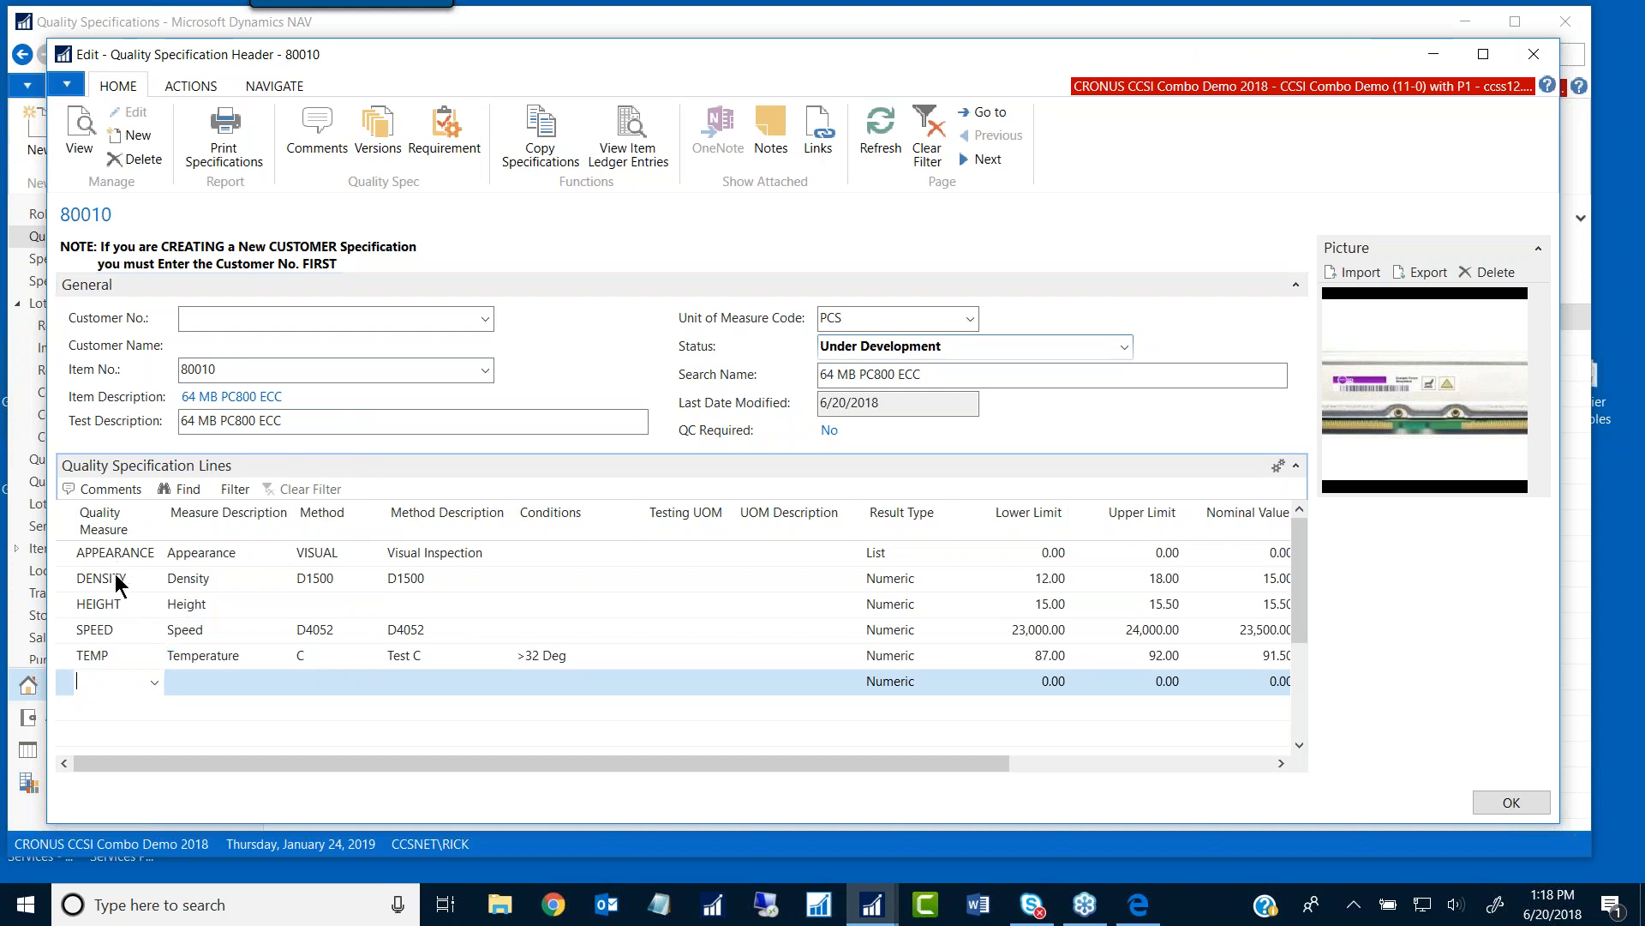
left_click(155, 682)
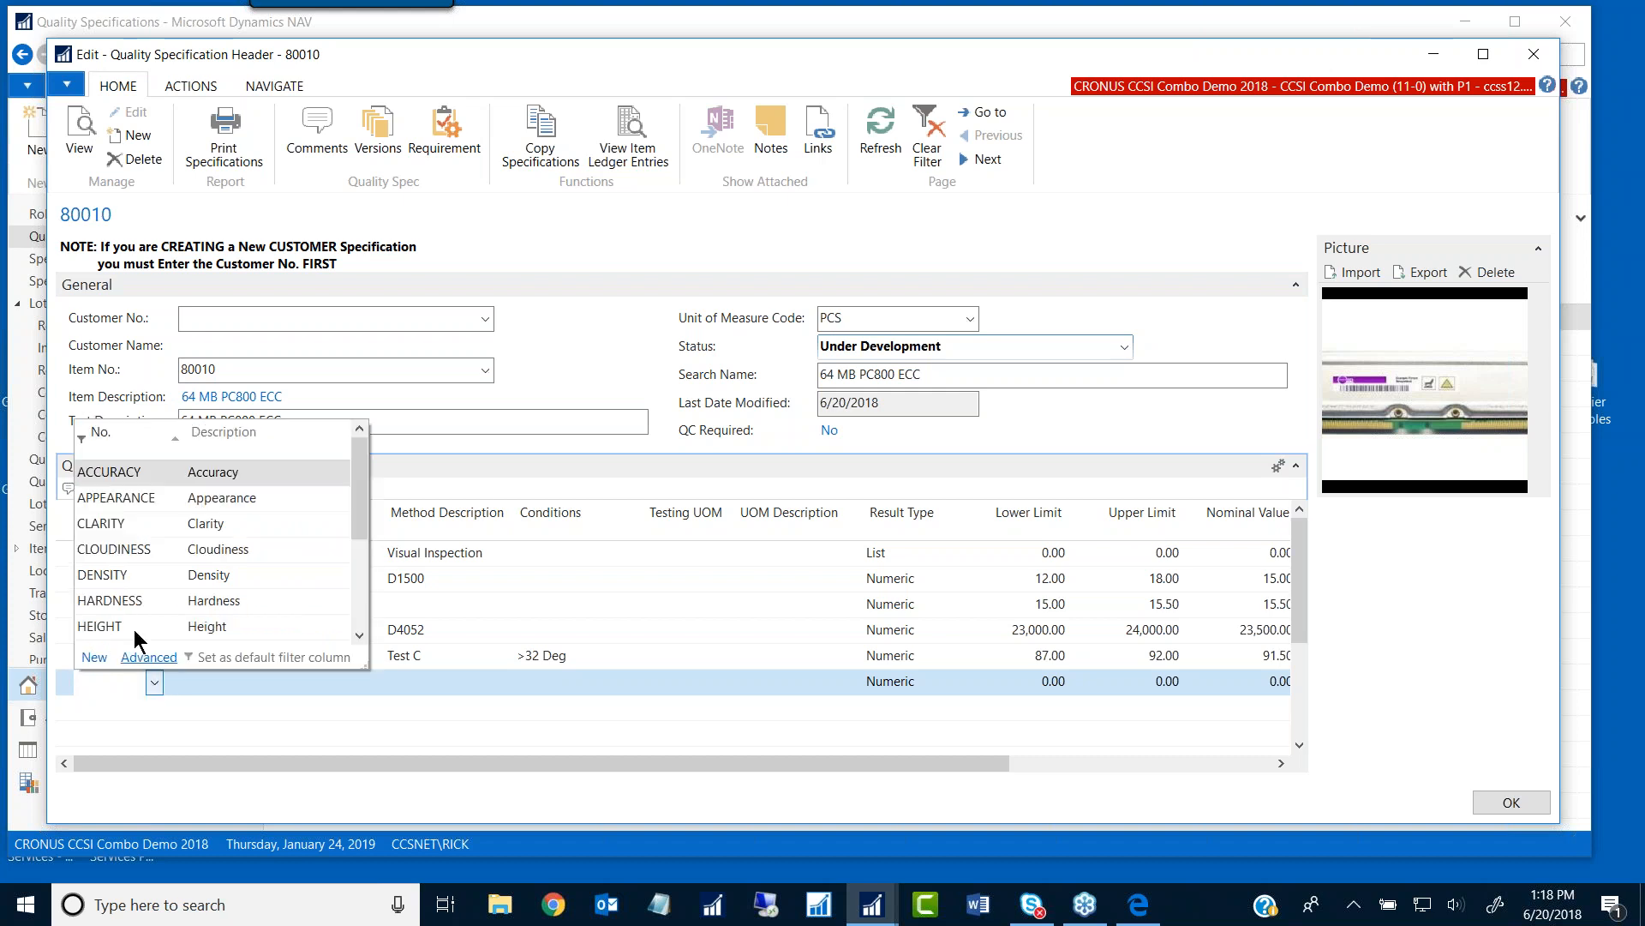
left_click(106, 601)
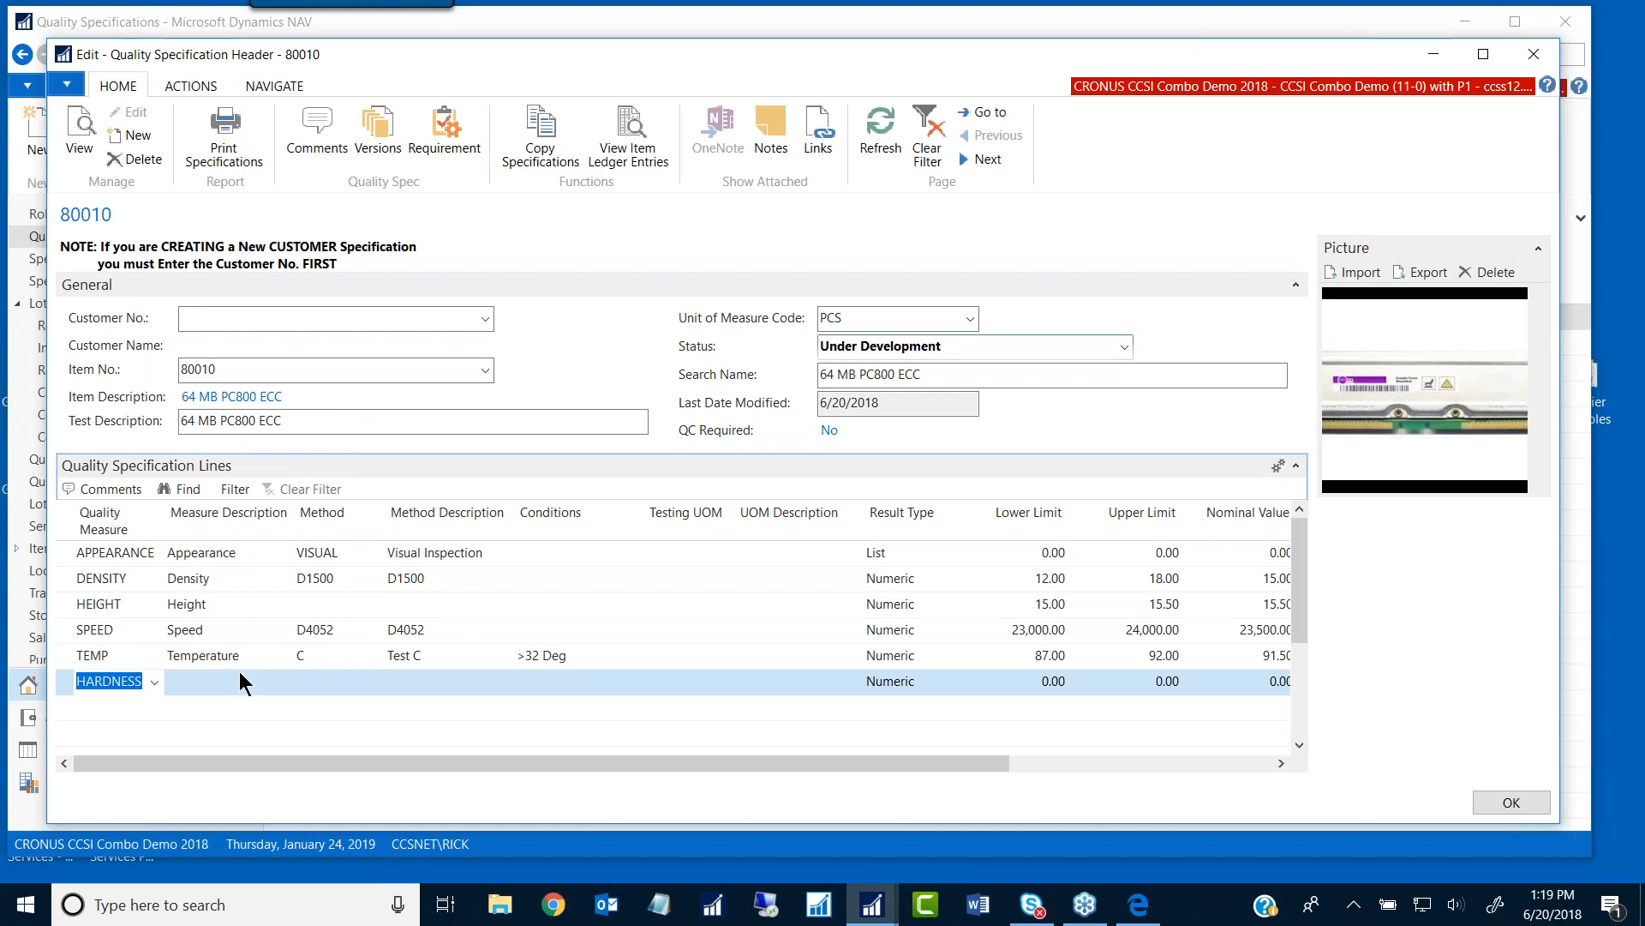
Step: Assign test method D4052 to the HARDNESS specification line
key("Tab")
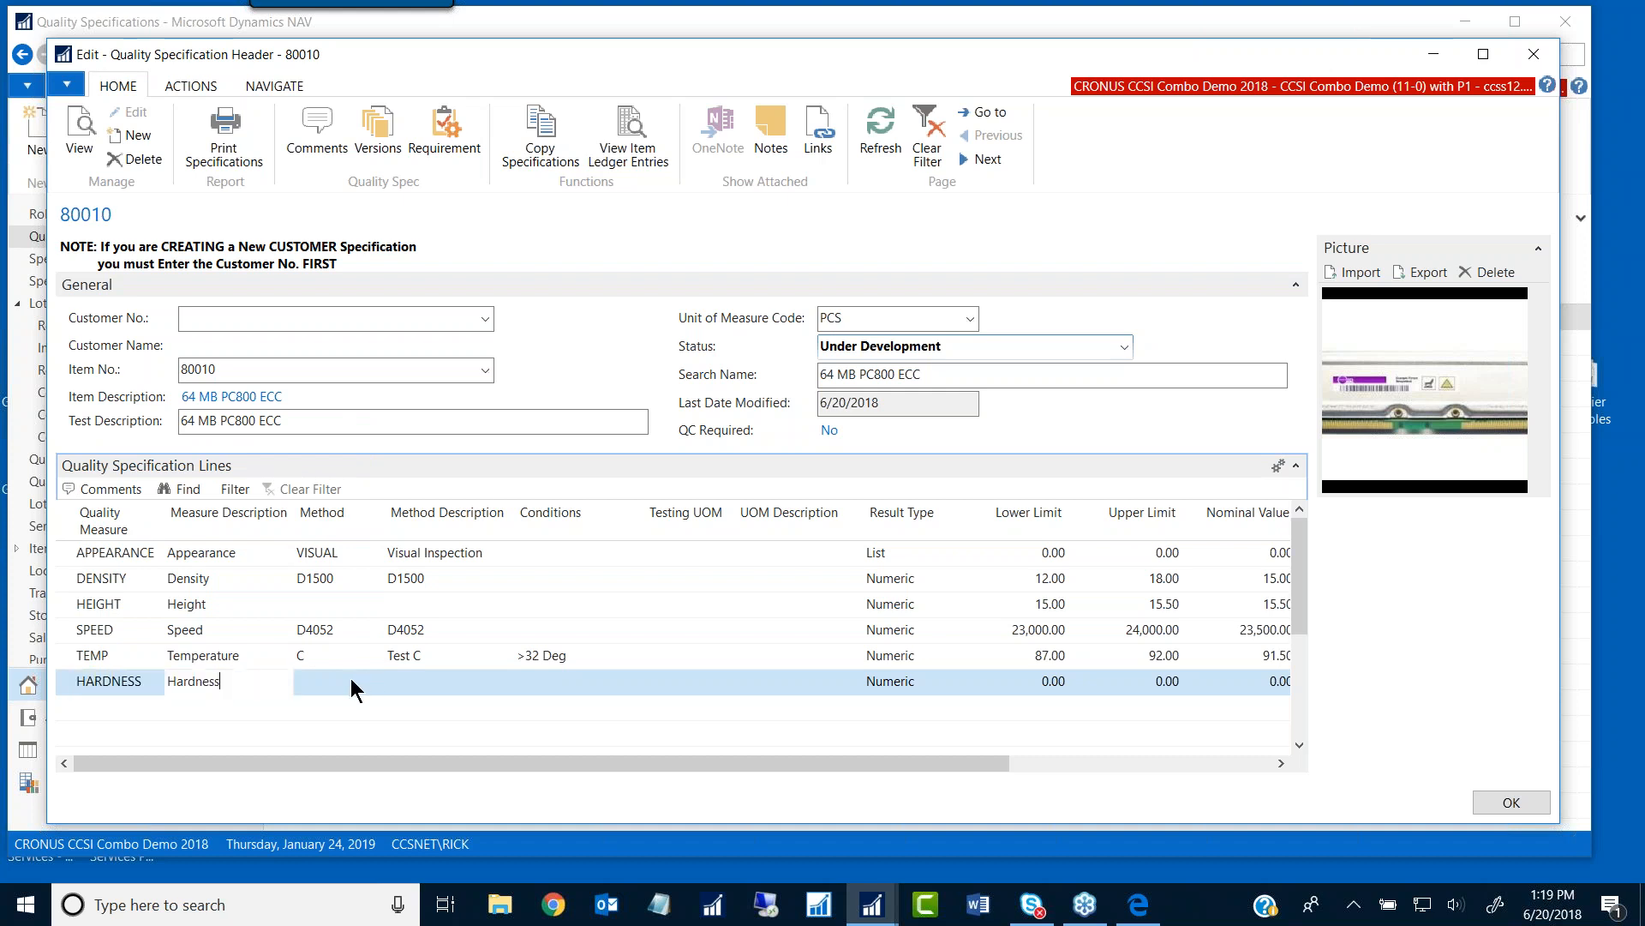
left_click(458, 681)
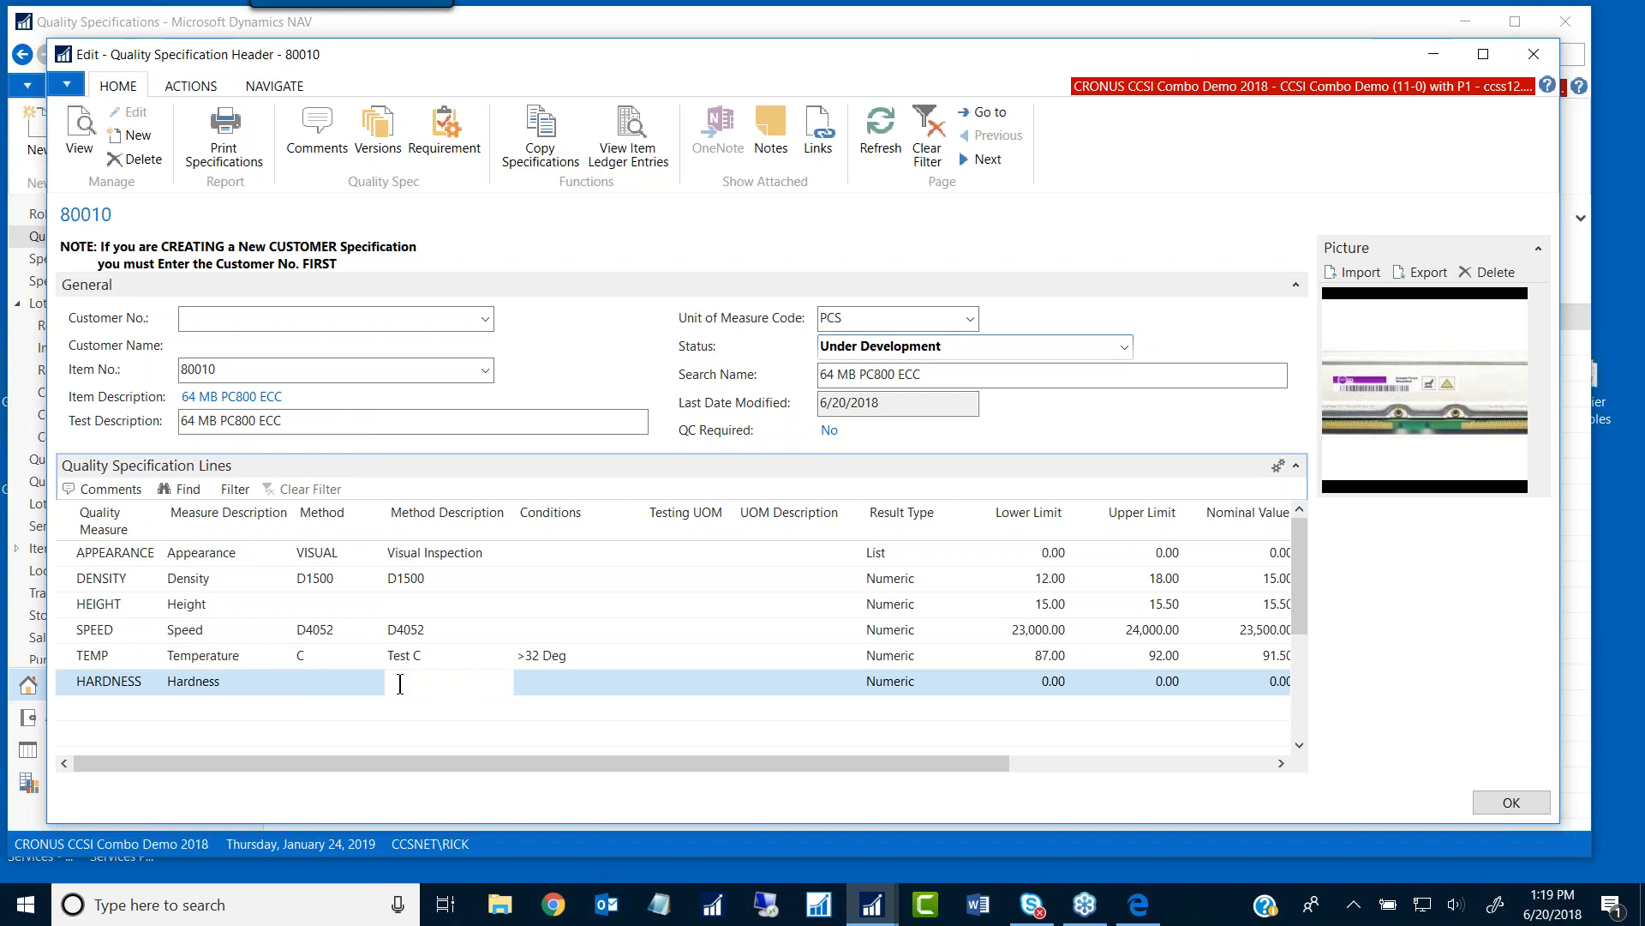
left_click(317, 686)
left_click(374, 683)
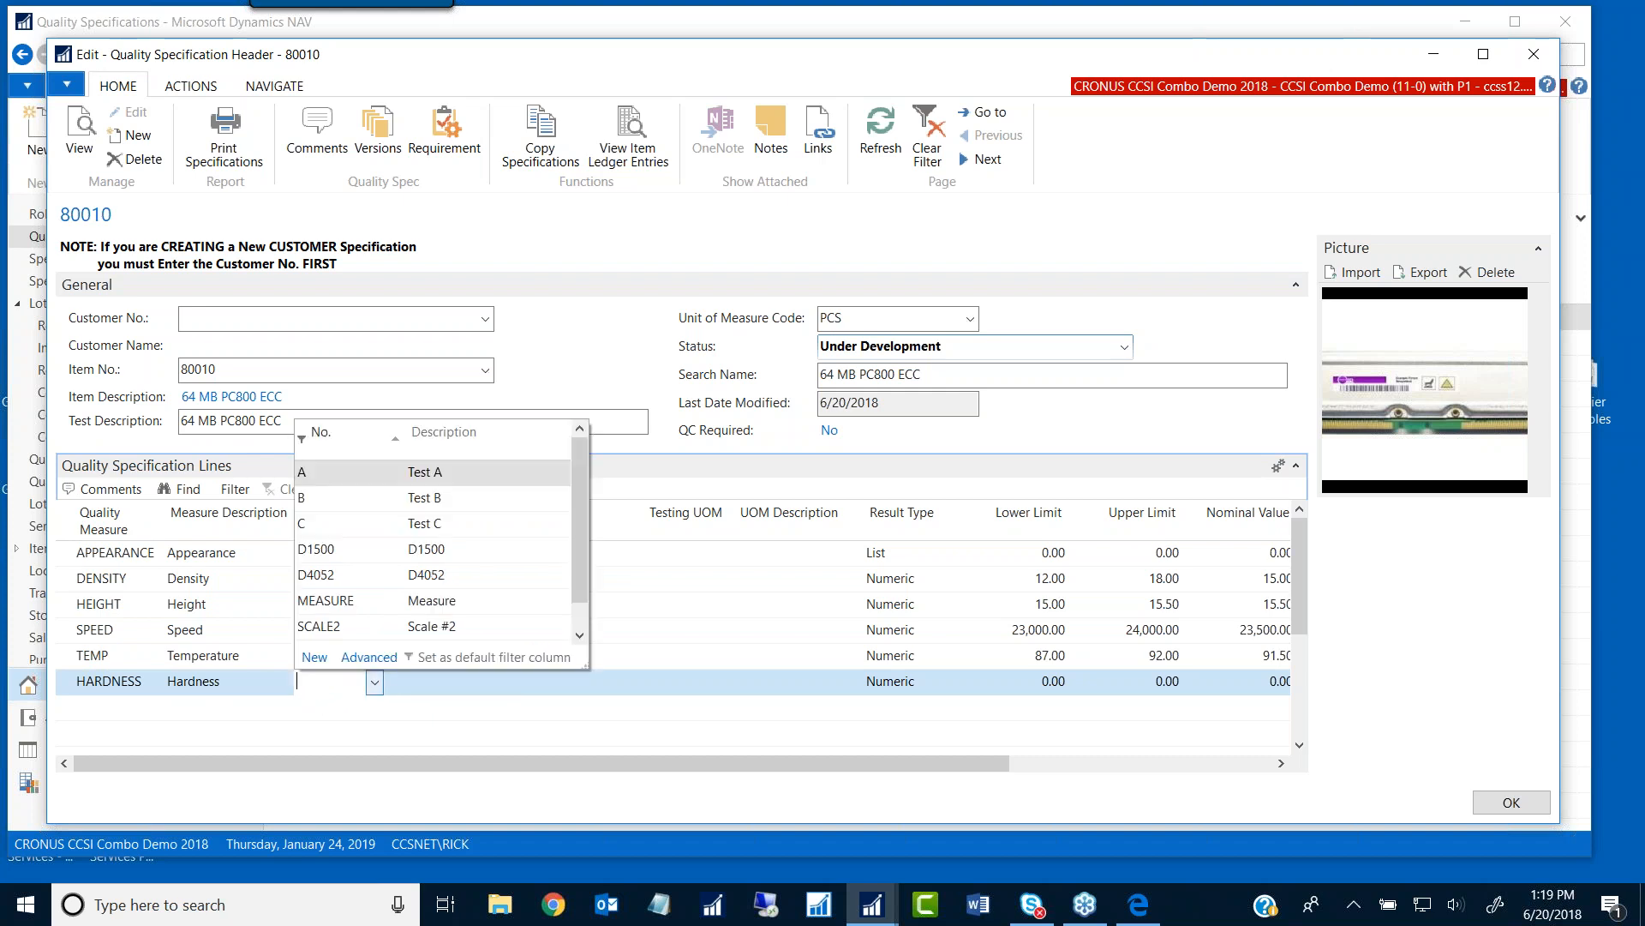
left_click(318, 582)
key("Tab")
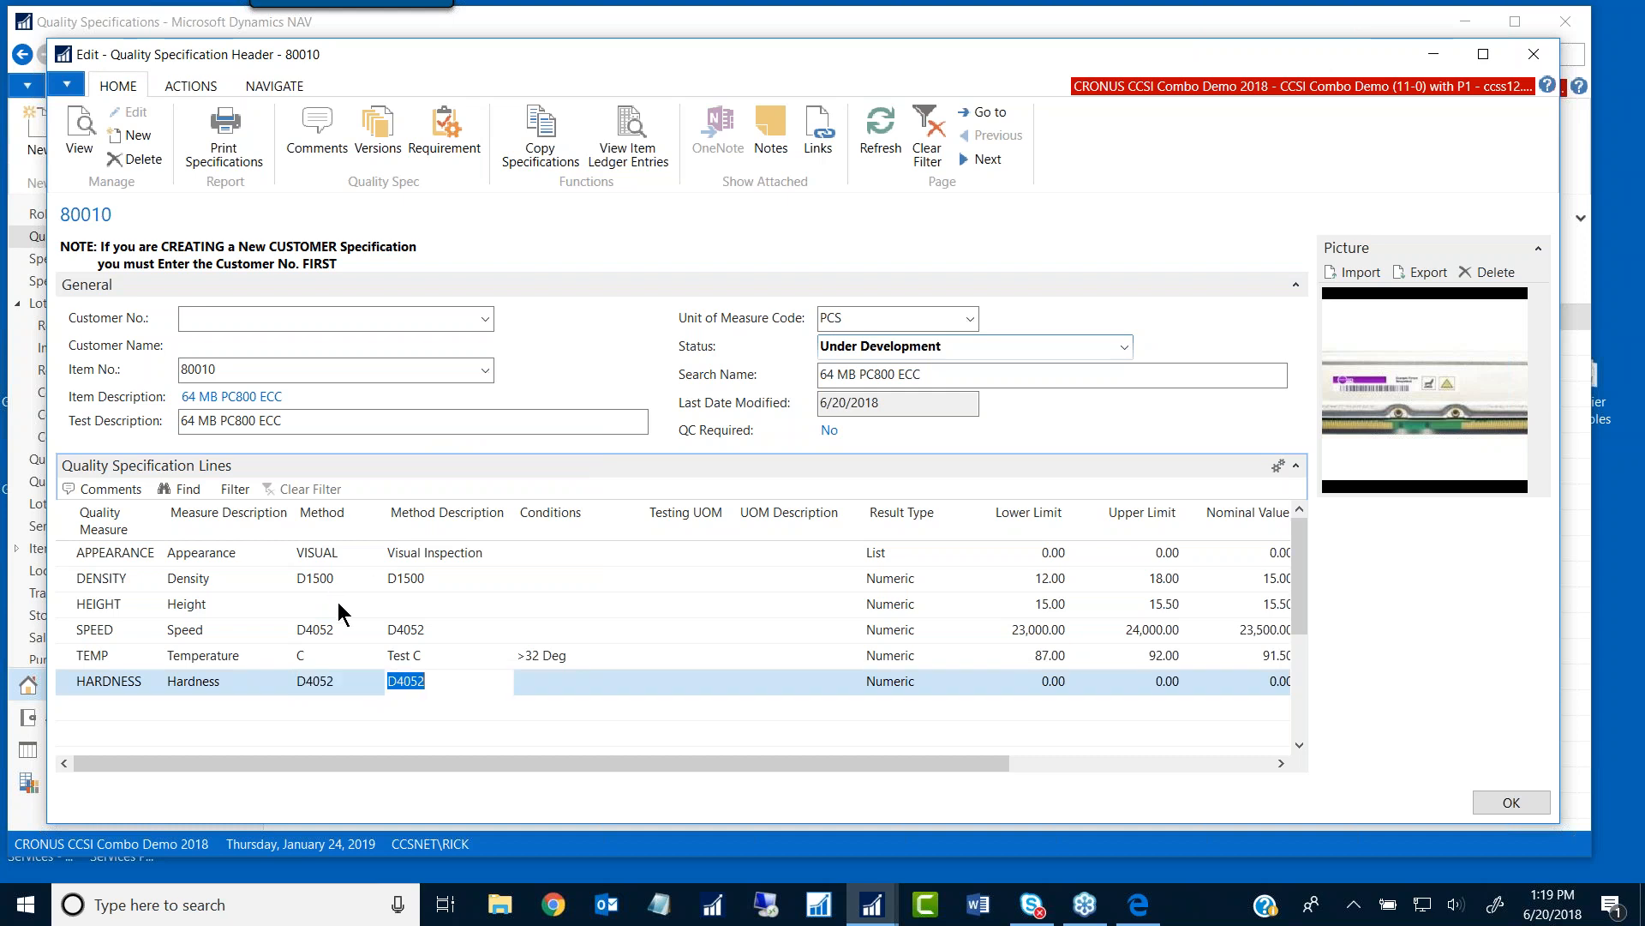
Step: Set the HARDNESS line's lower limit to 56, upper limit to 82 and nominal value to 71
key("Tab")
key("Tab")
key("Tab")
key("Tab")
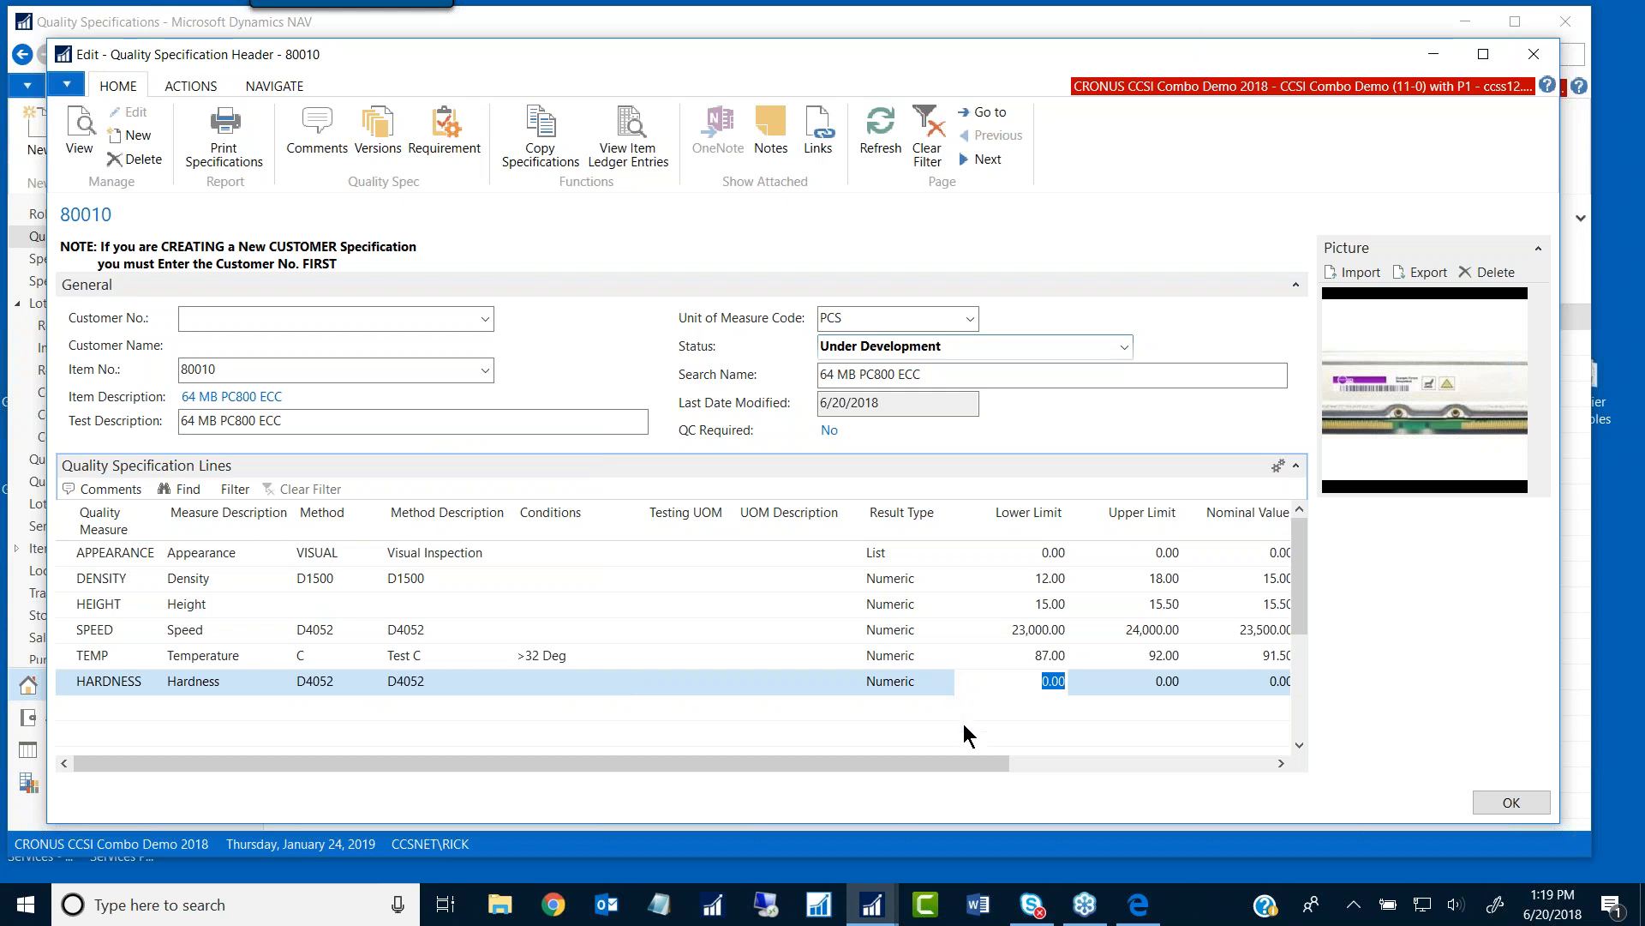
type("56")
key("Tab")
type("7")
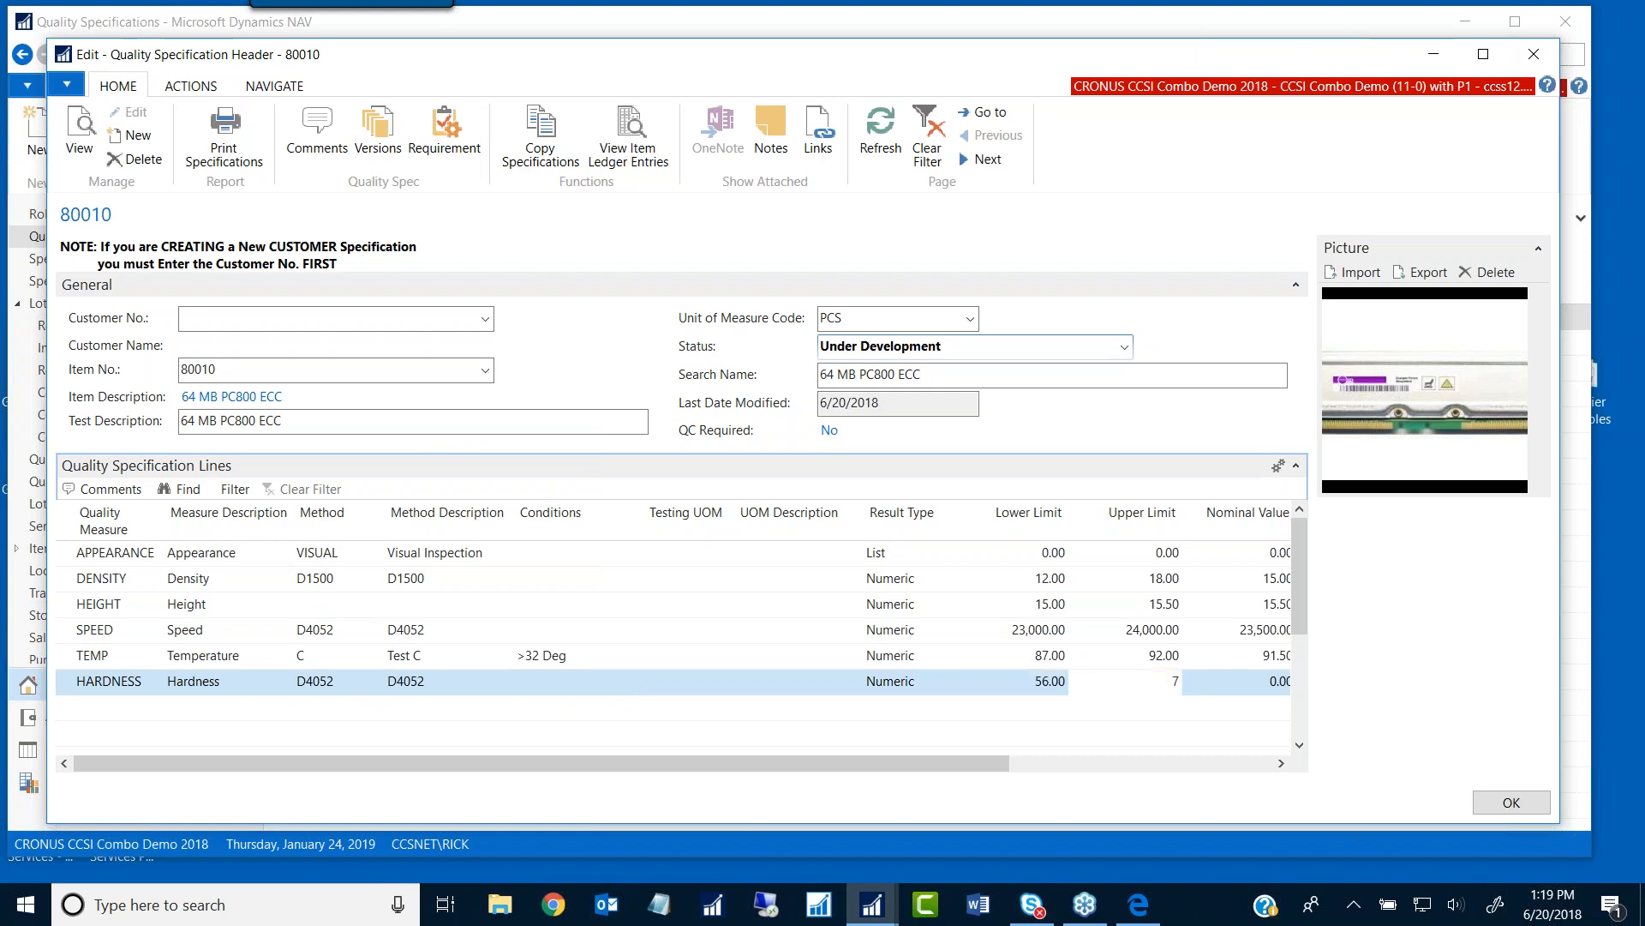
type("2")
key("Tab")
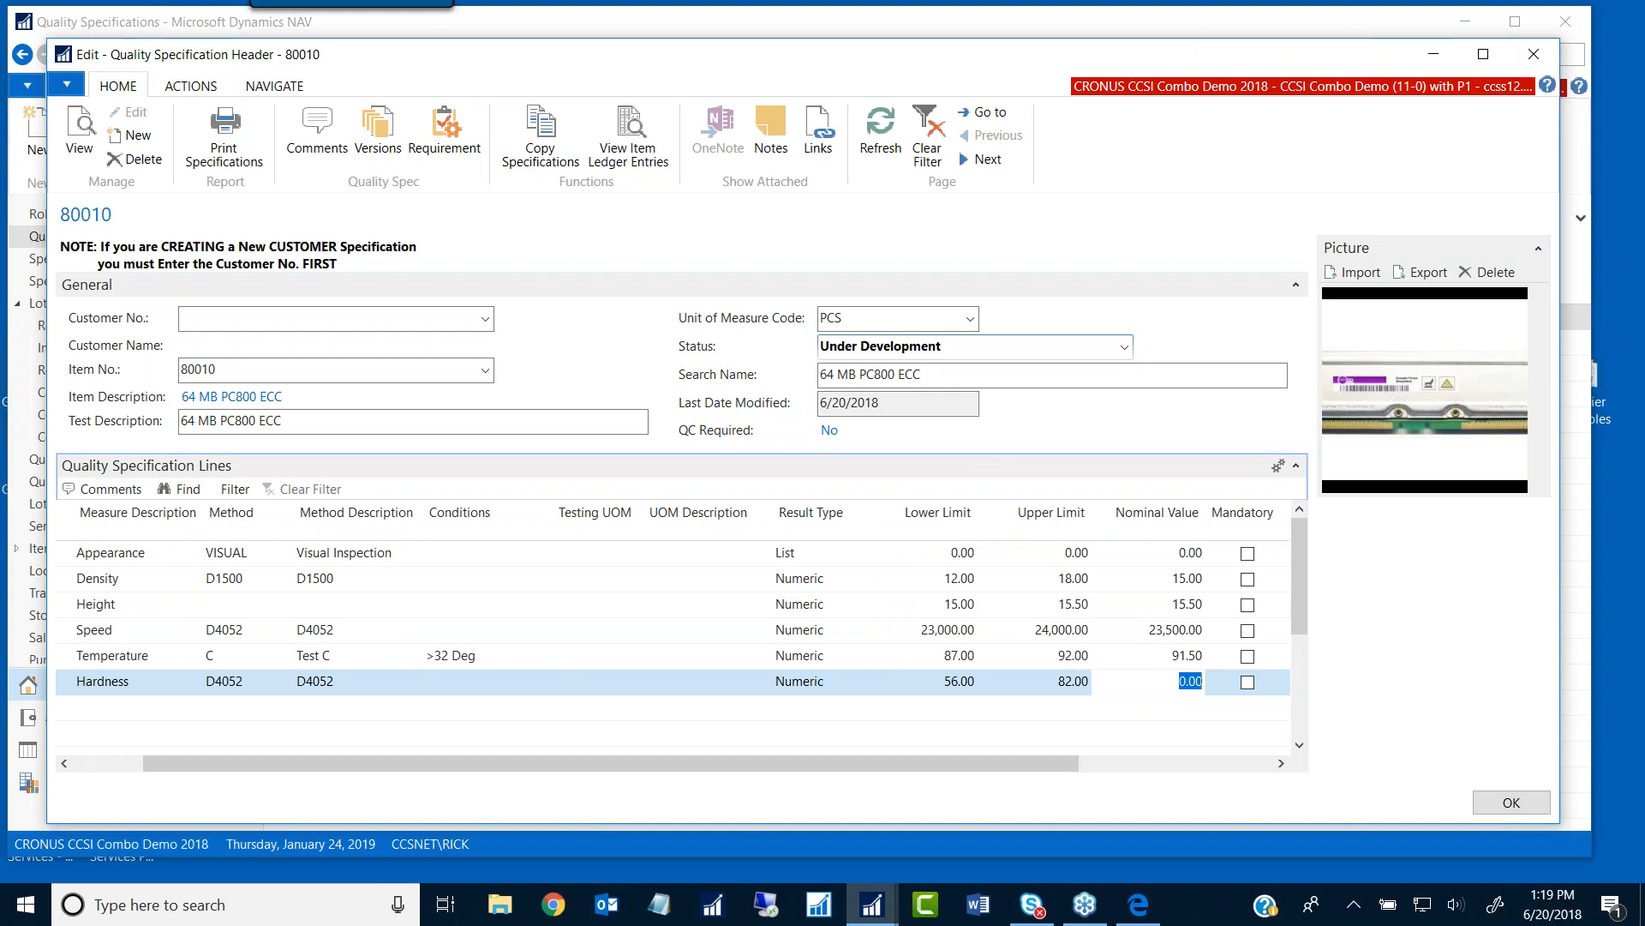
type("71")
key("Tab")
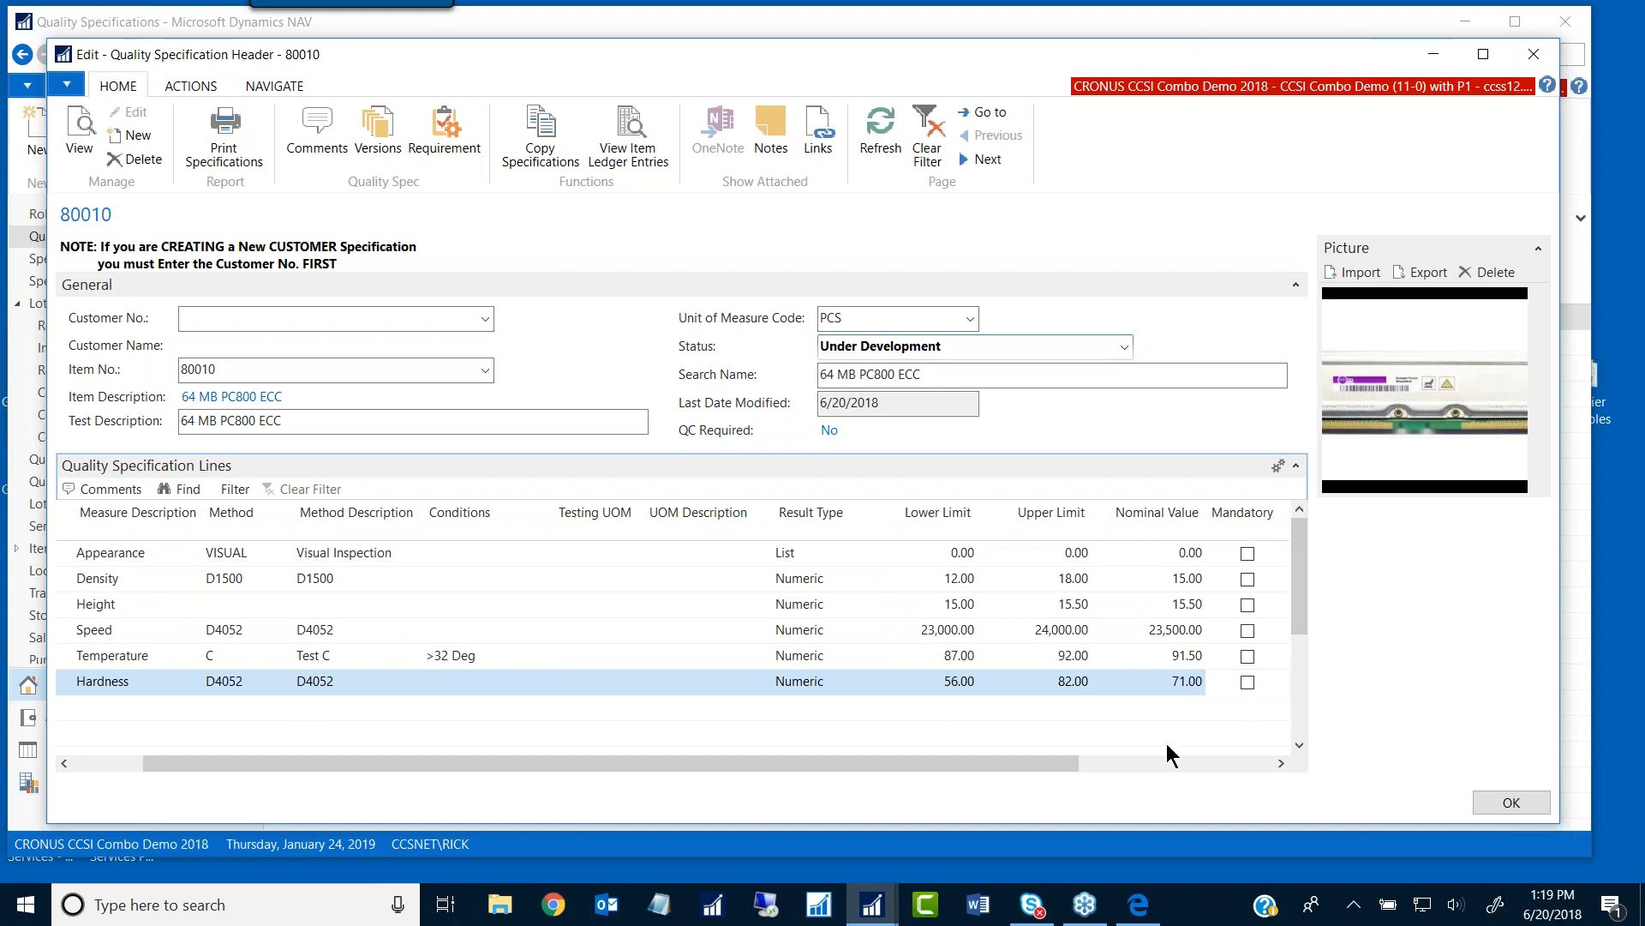
Step: Set the status of the quality specification for item 80010 to Certified
left_click_drag(1035, 763, 1260, 757)
left_click_drag(1030, 767, 783, 775)
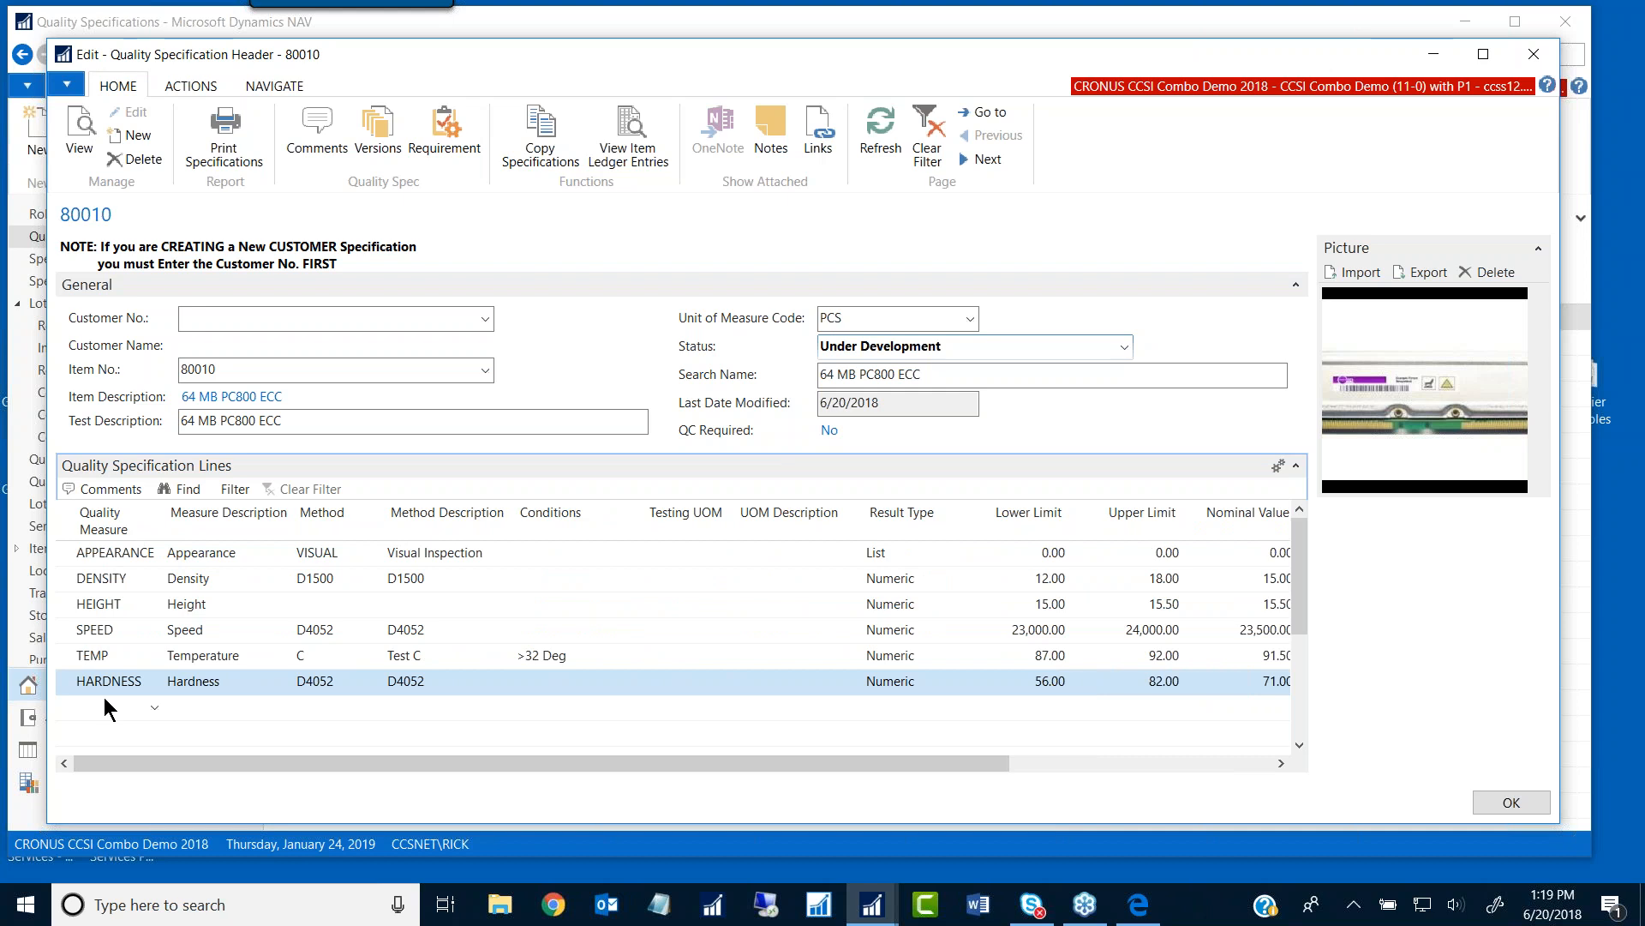
left_click(1123, 345)
left_click(850, 391)
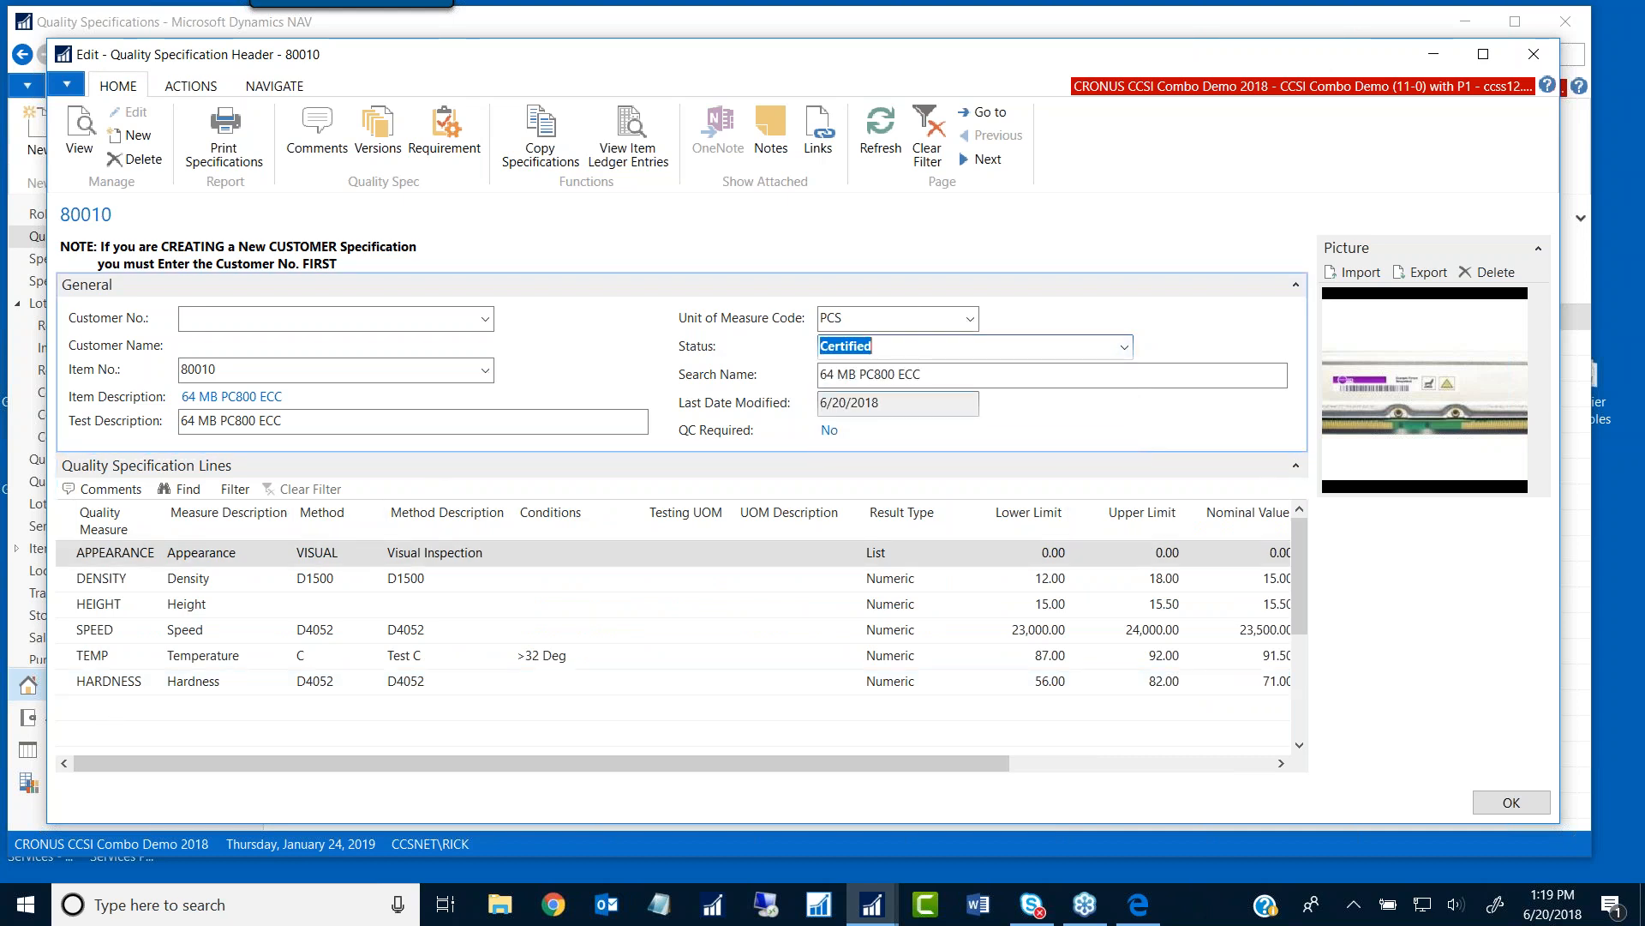
left_click(519, 627)
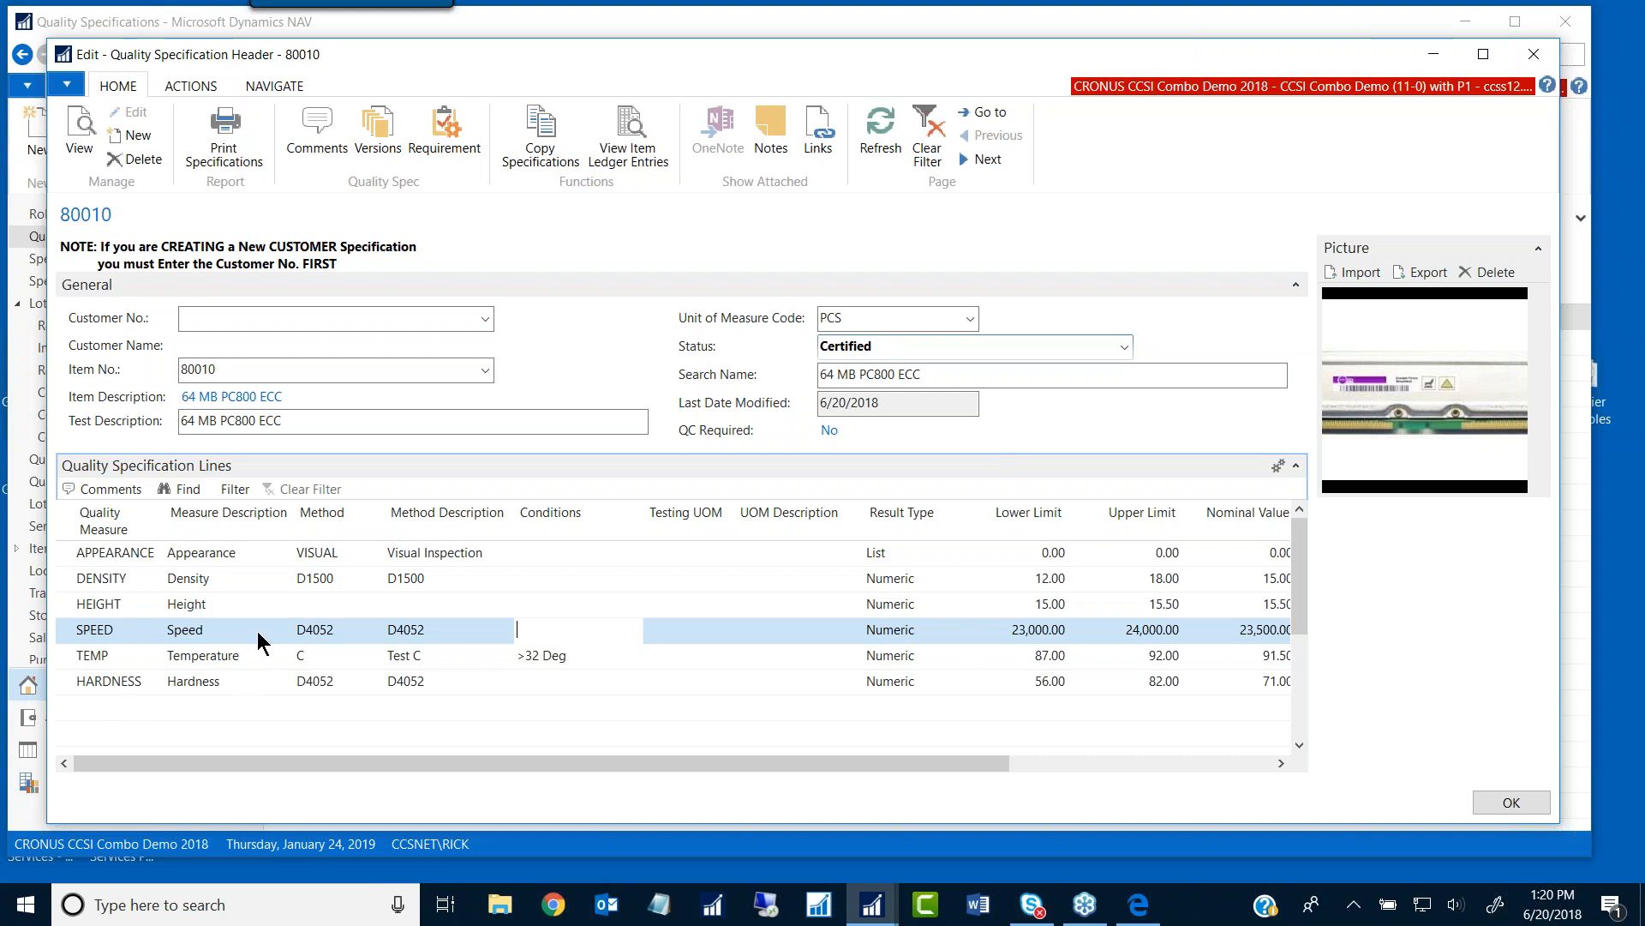
Step: Switch to the study guide in Edge, review the quality control attributes on page 2, and return to the quality specification
left_click(1139, 904)
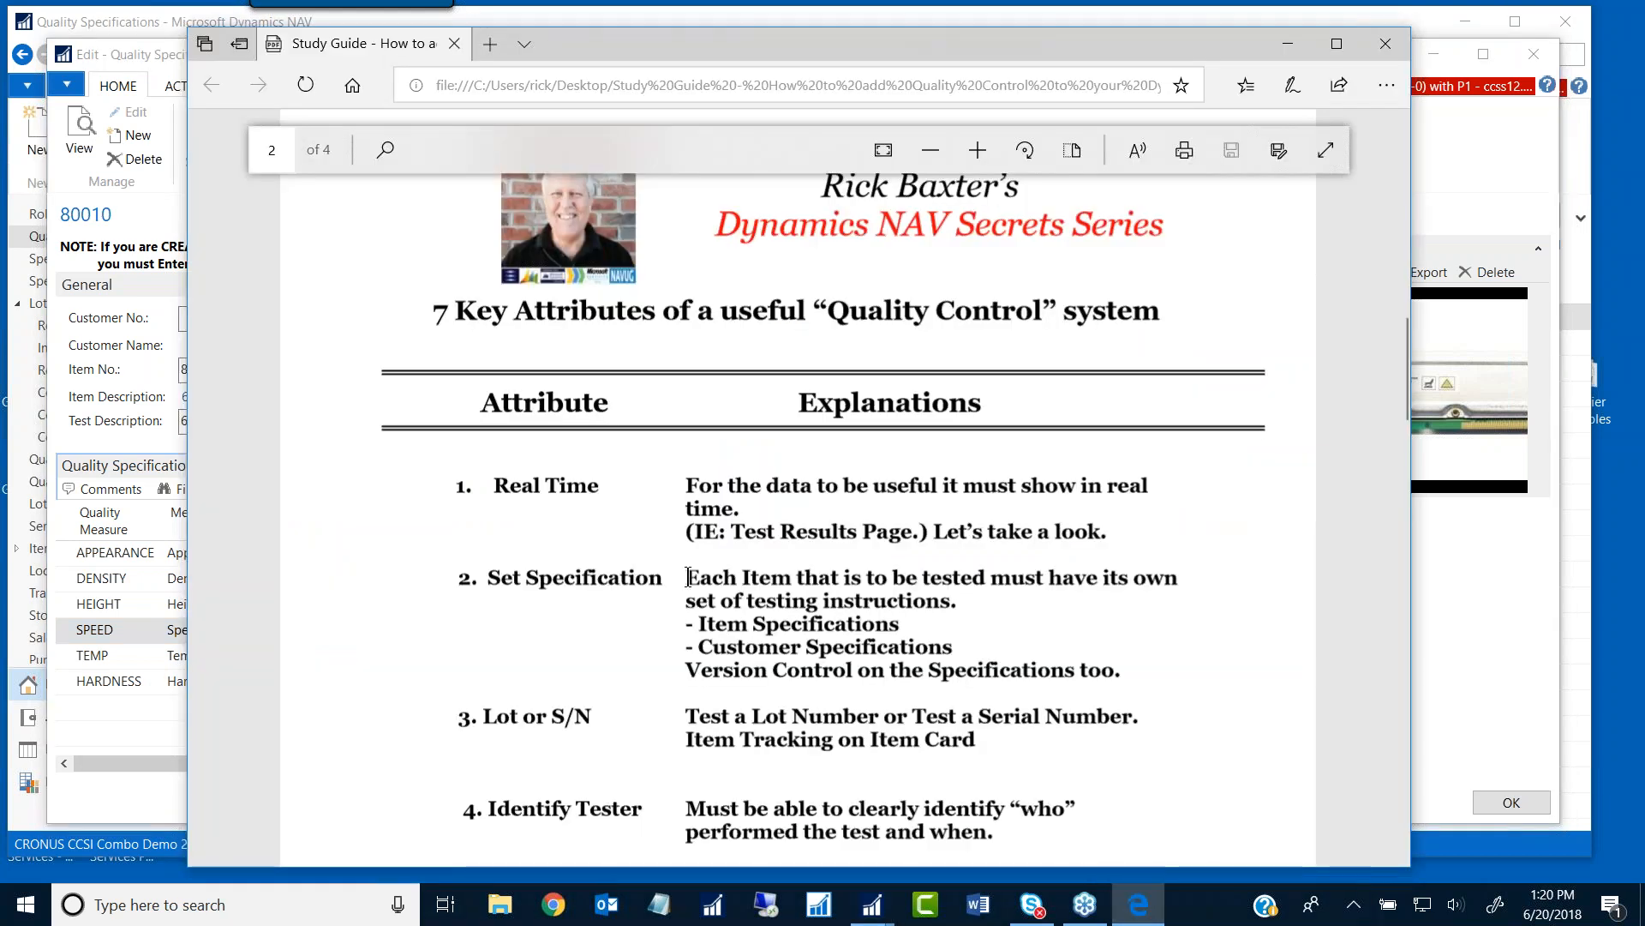
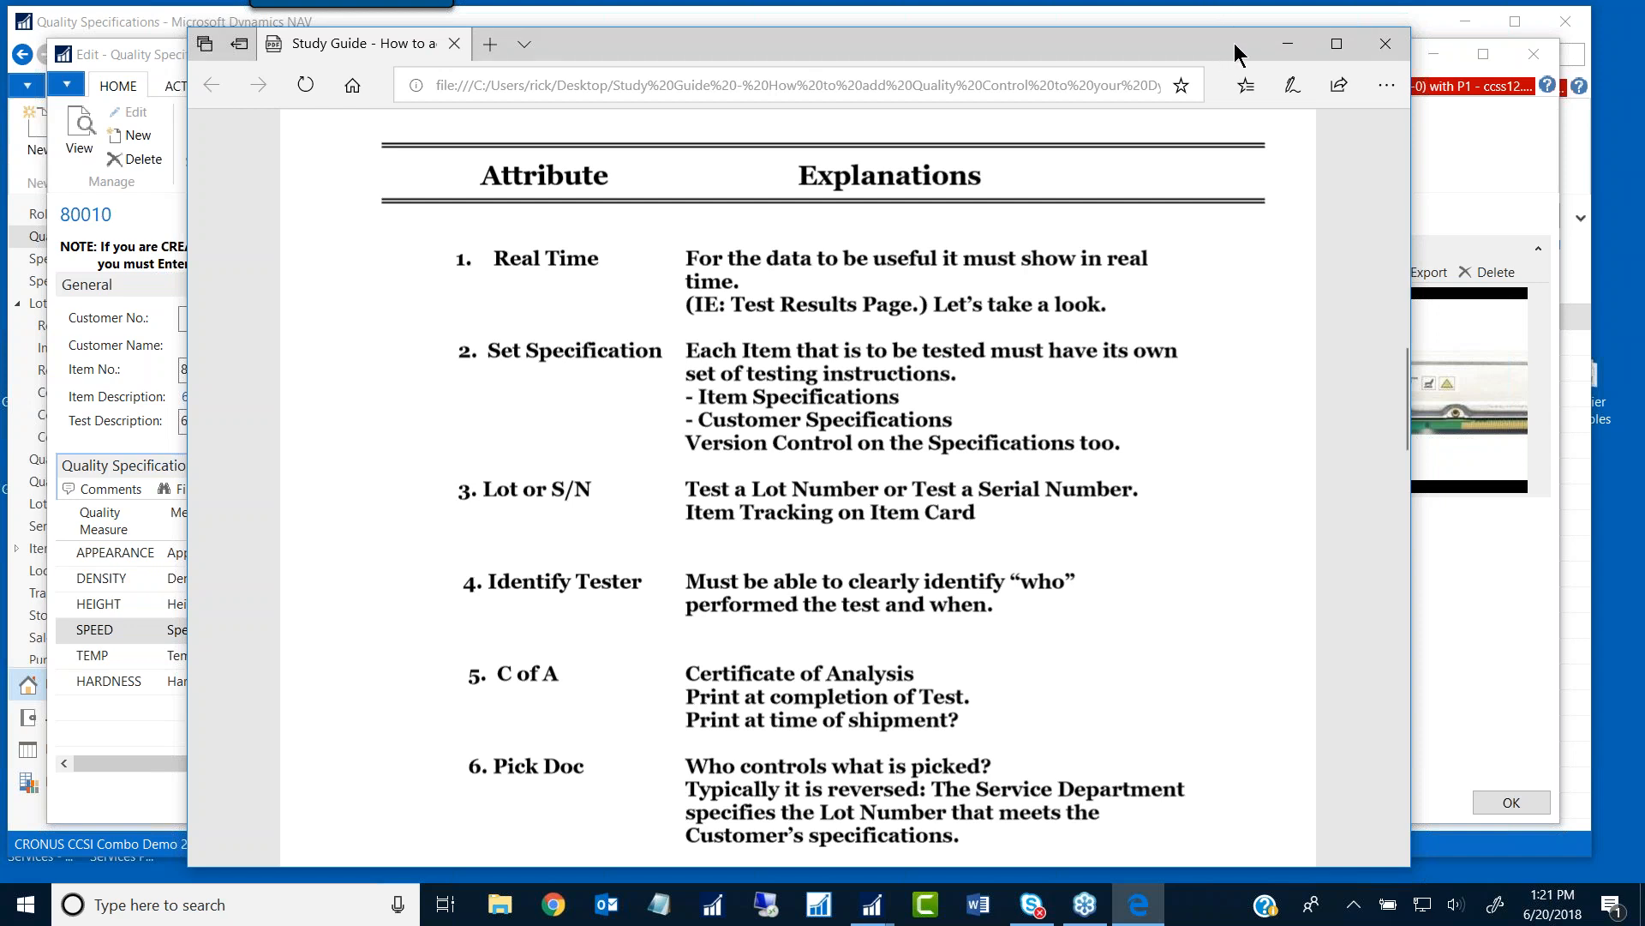
left_click(1287, 44)
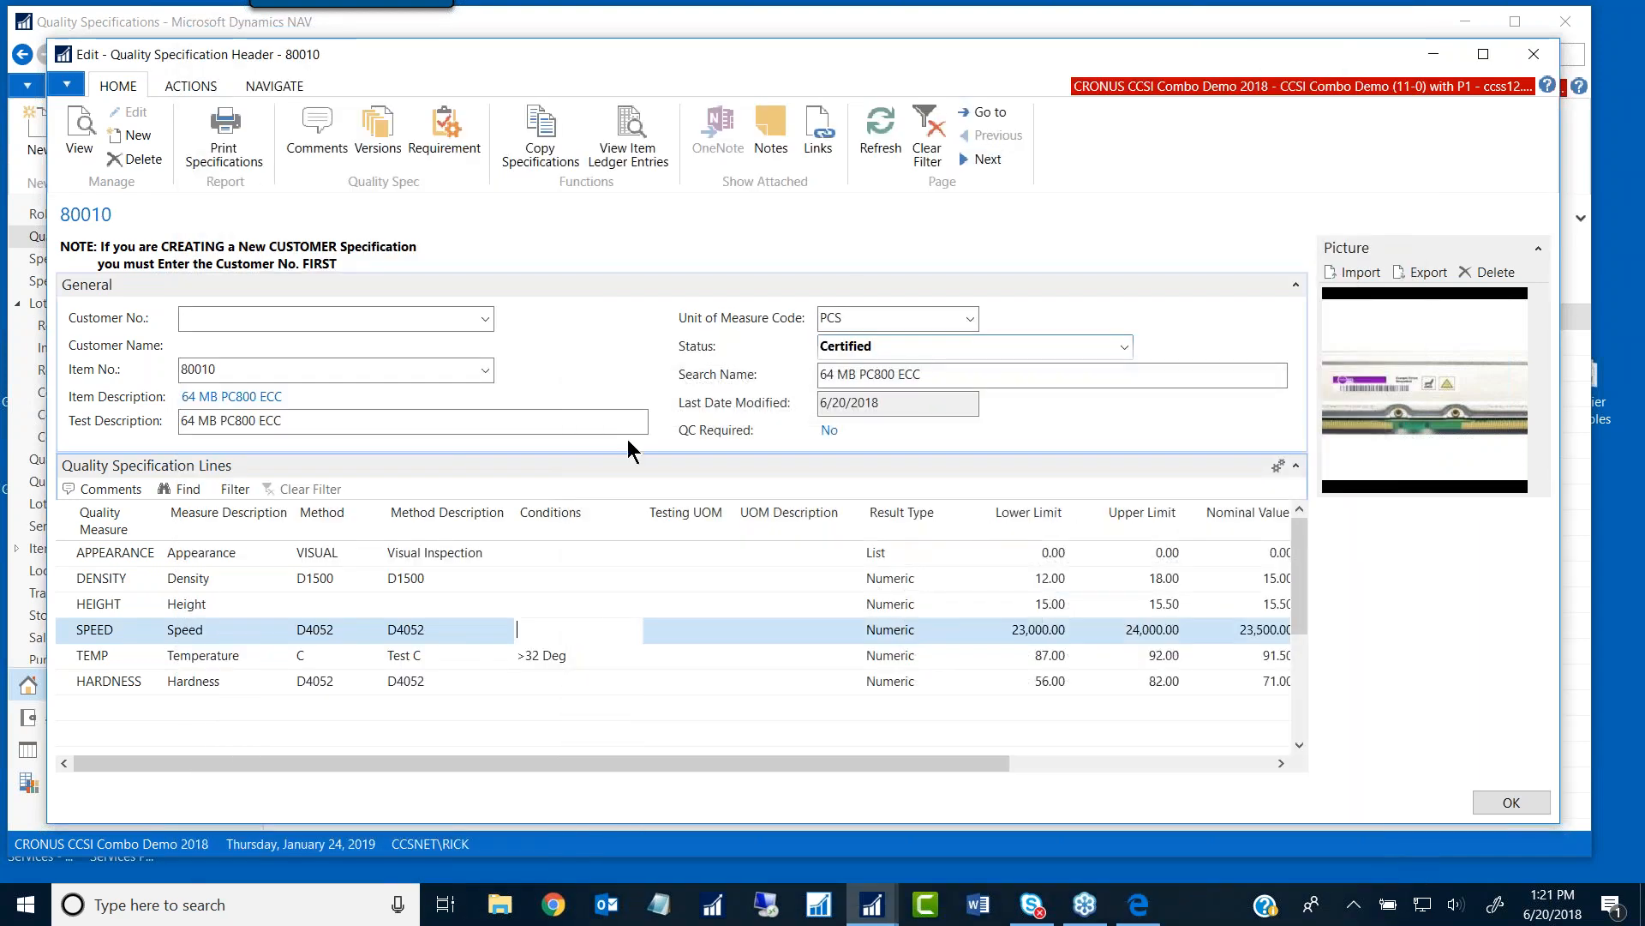
Step: Close the quality specification and open the item card for 80010 from the list of tracked items for editing
left_click(1508, 802)
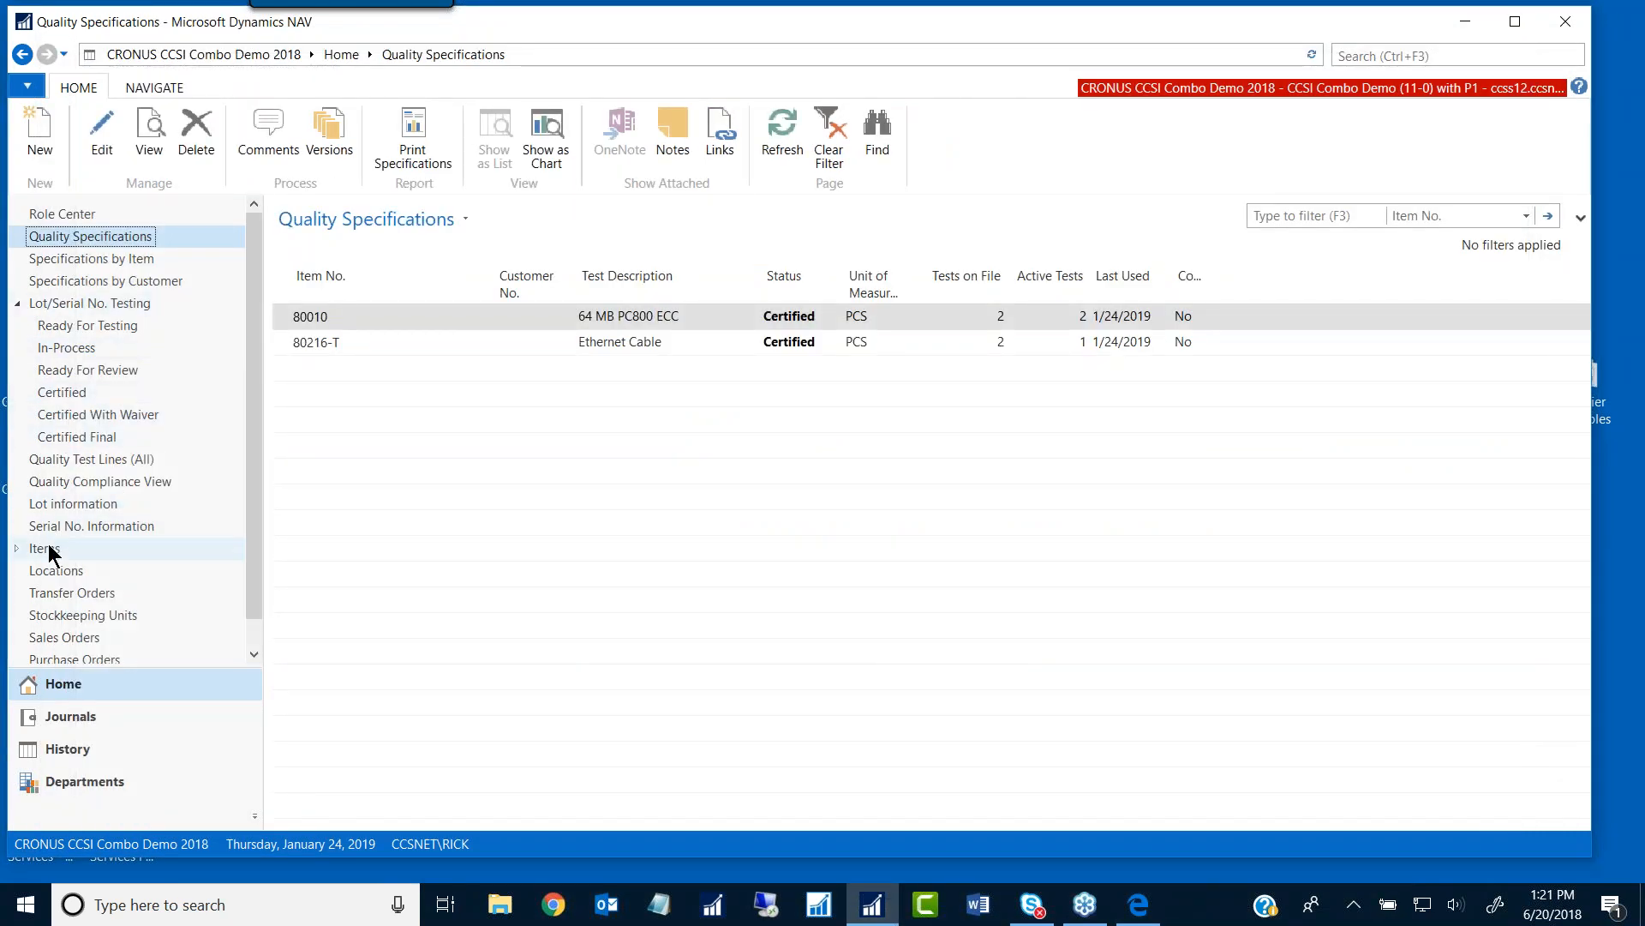
left_click(99, 550)
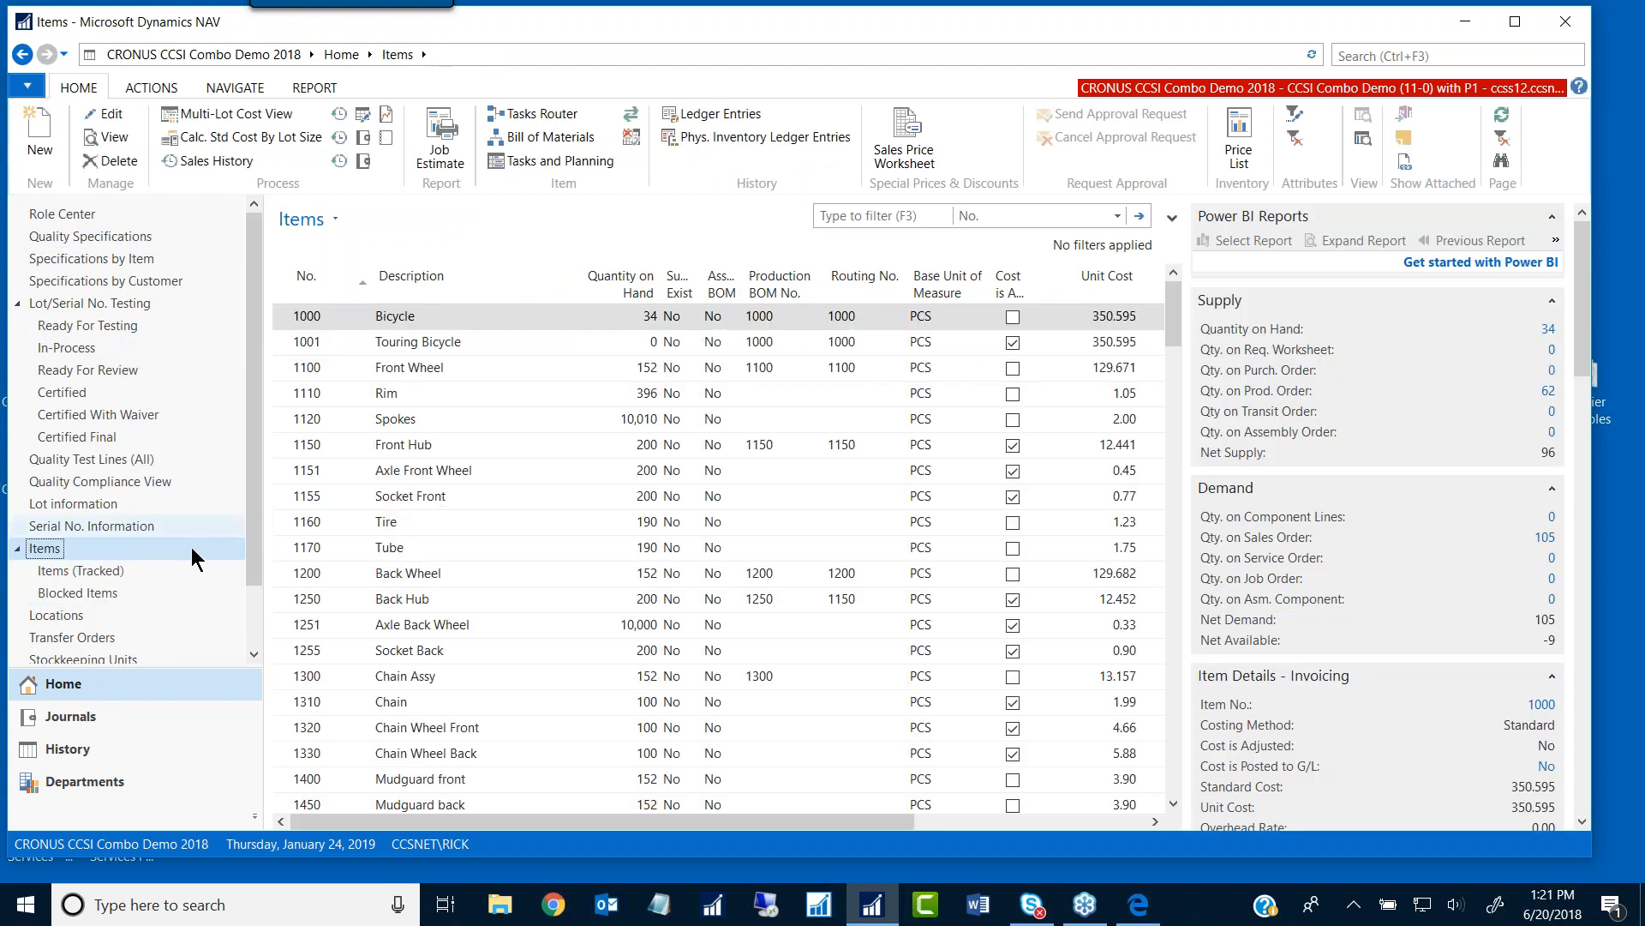
left_click(83, 573)
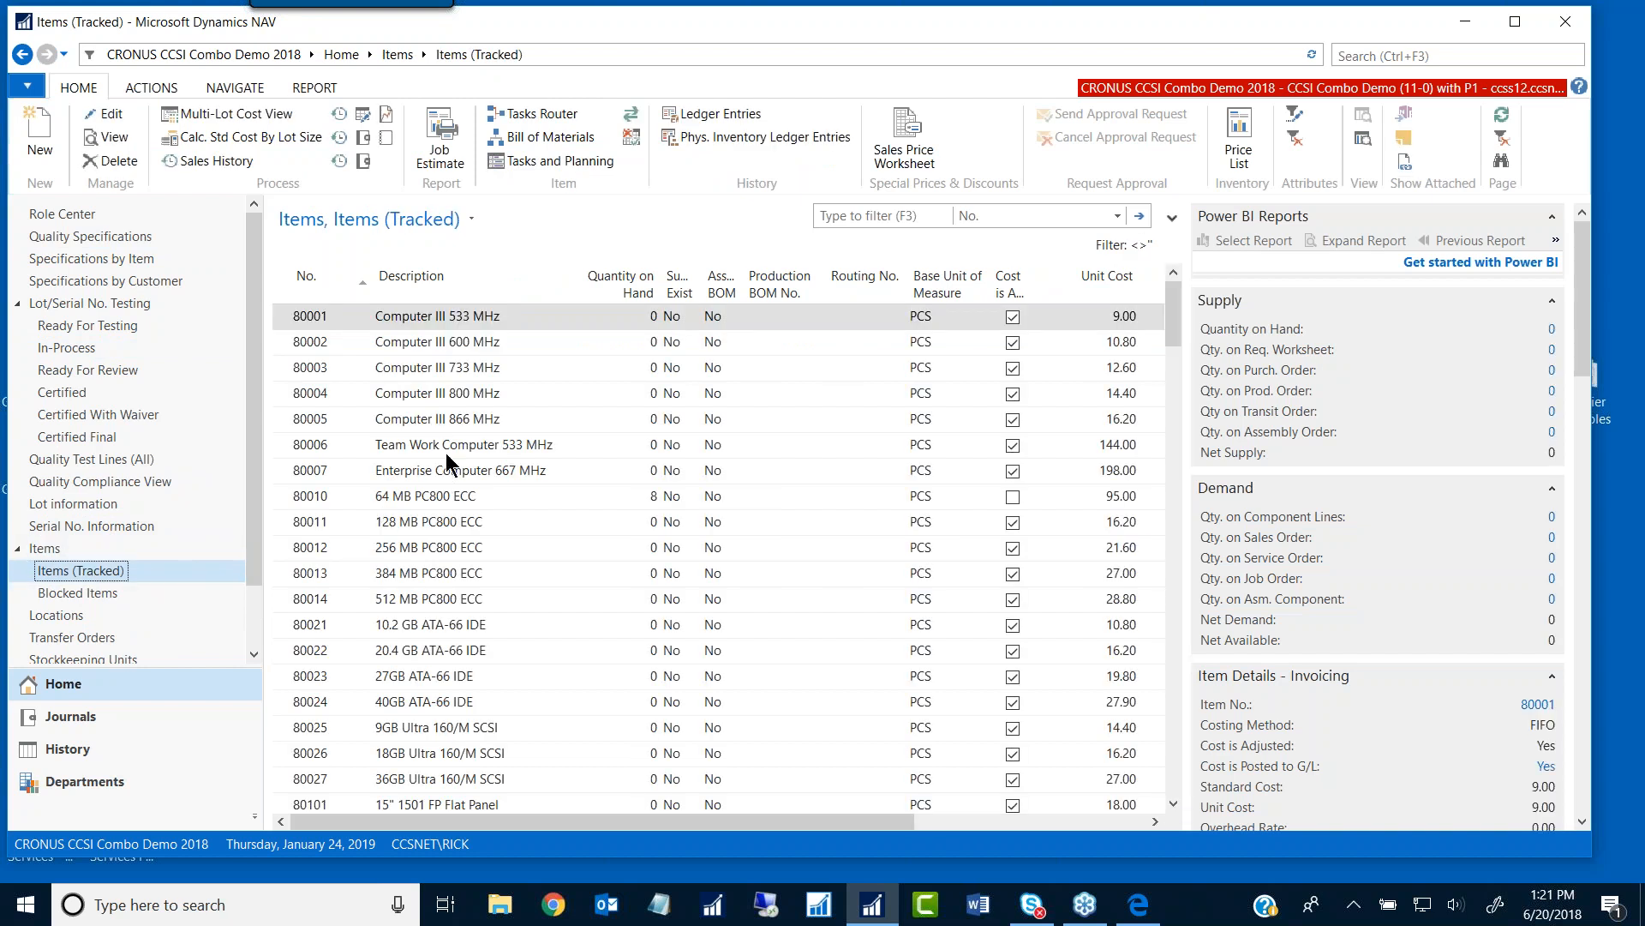
left_click(414, 497)
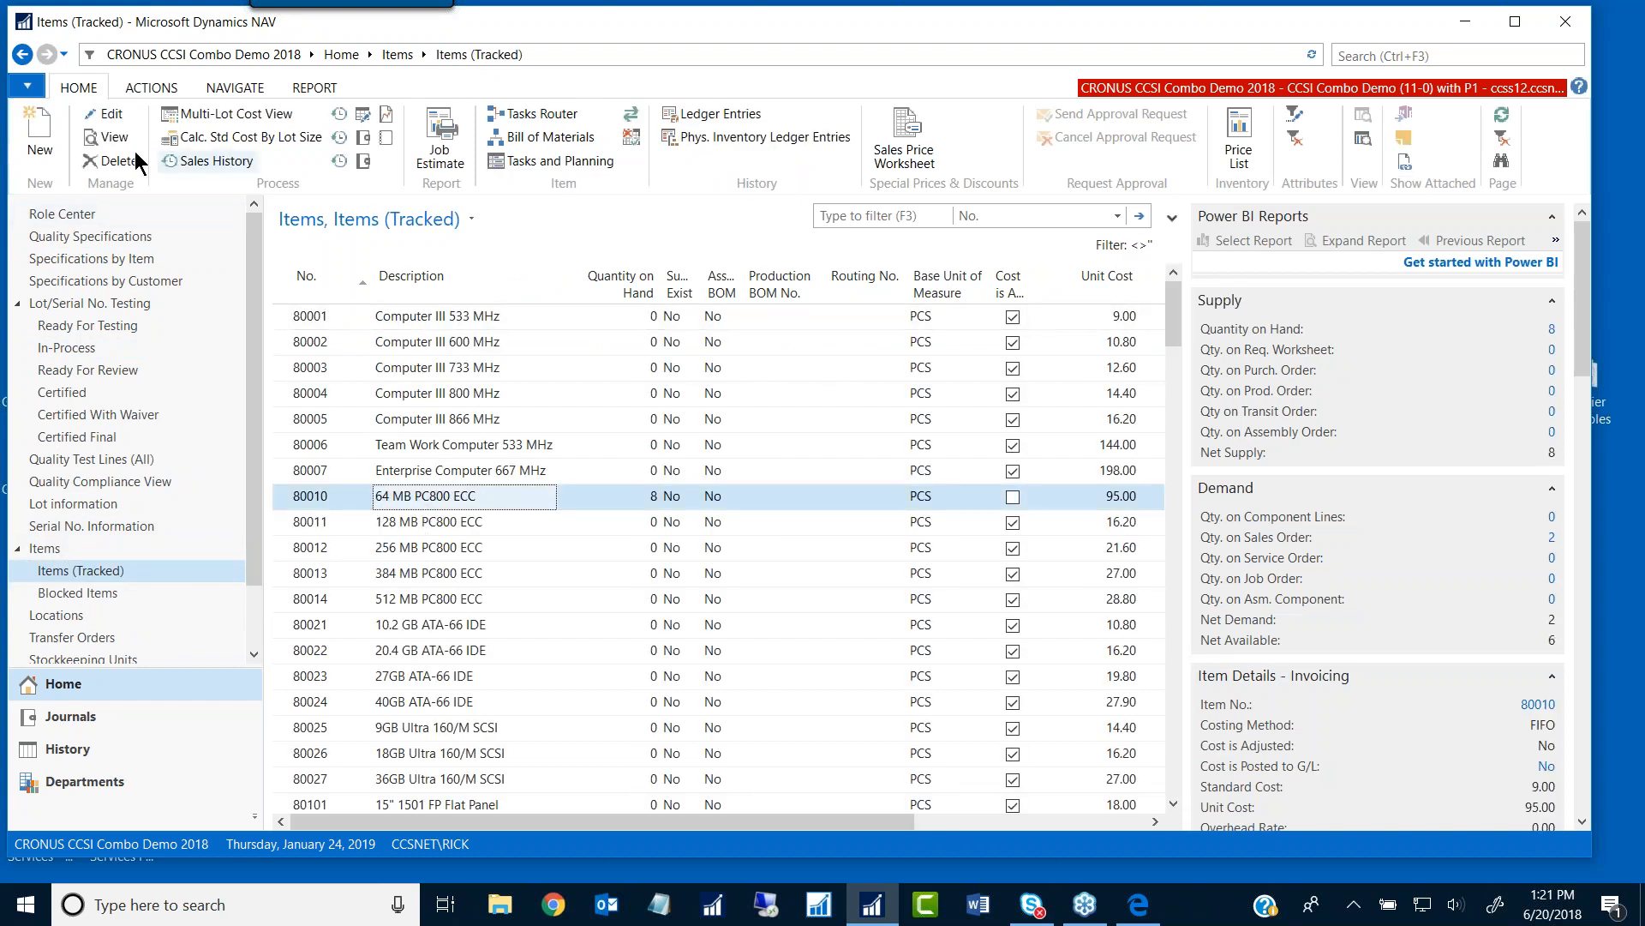
left_click(114, 124)
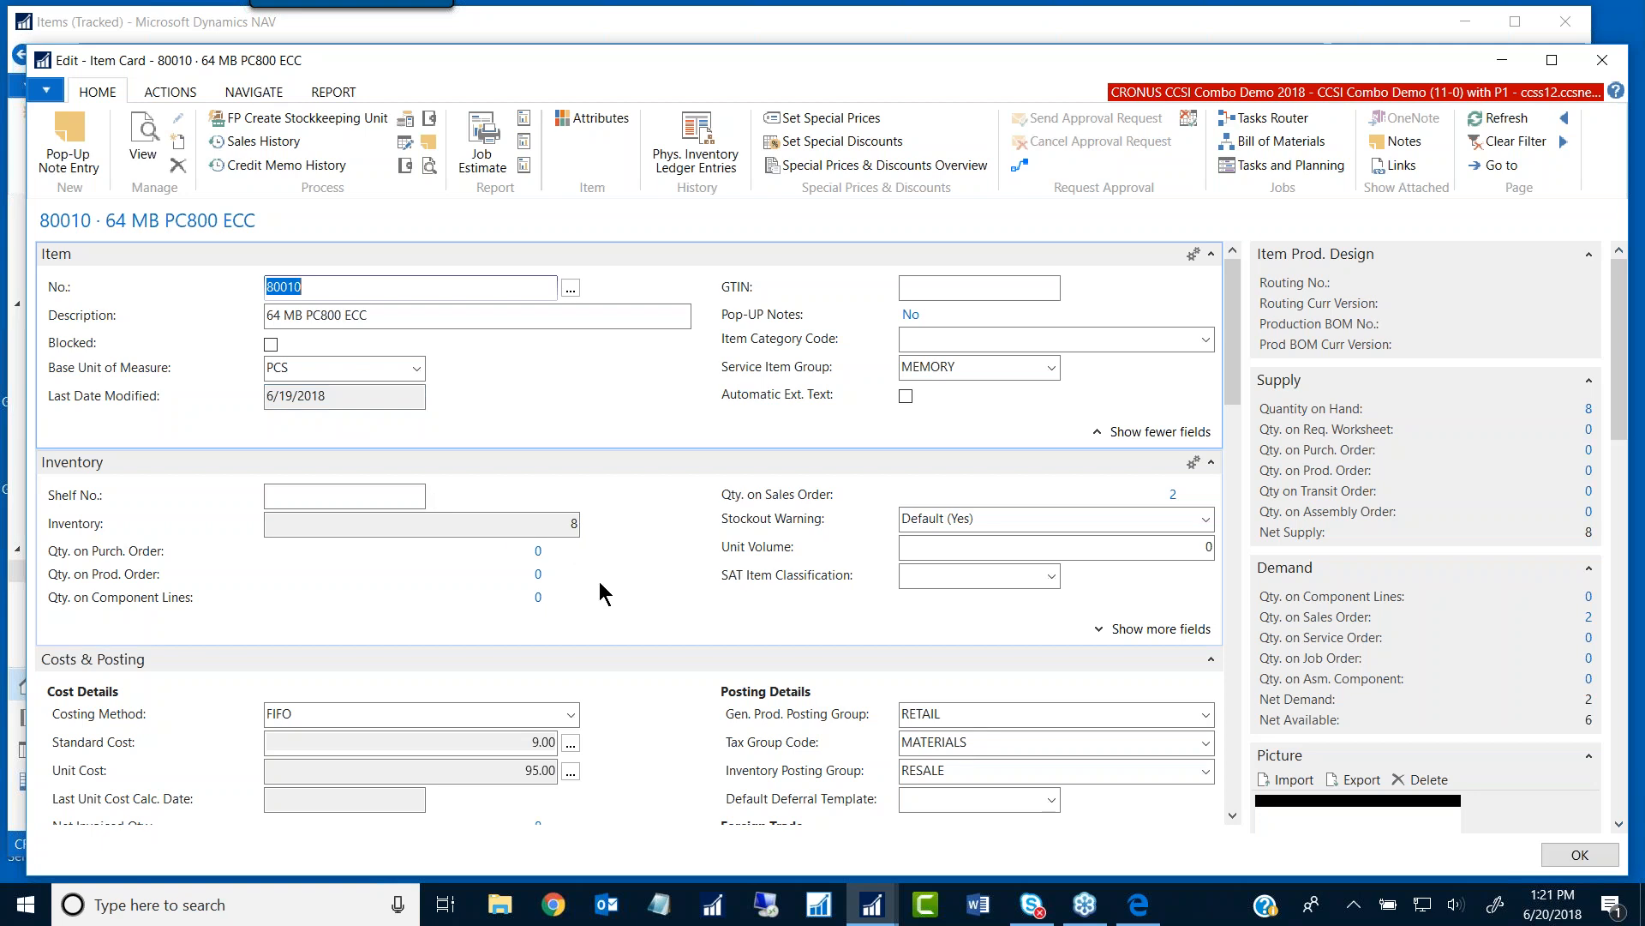
Step: Review the item card down to Item Tracking and open the full list of item tracking codes for the Item Tracking Code field
scroll(598, 585, "down", 3)
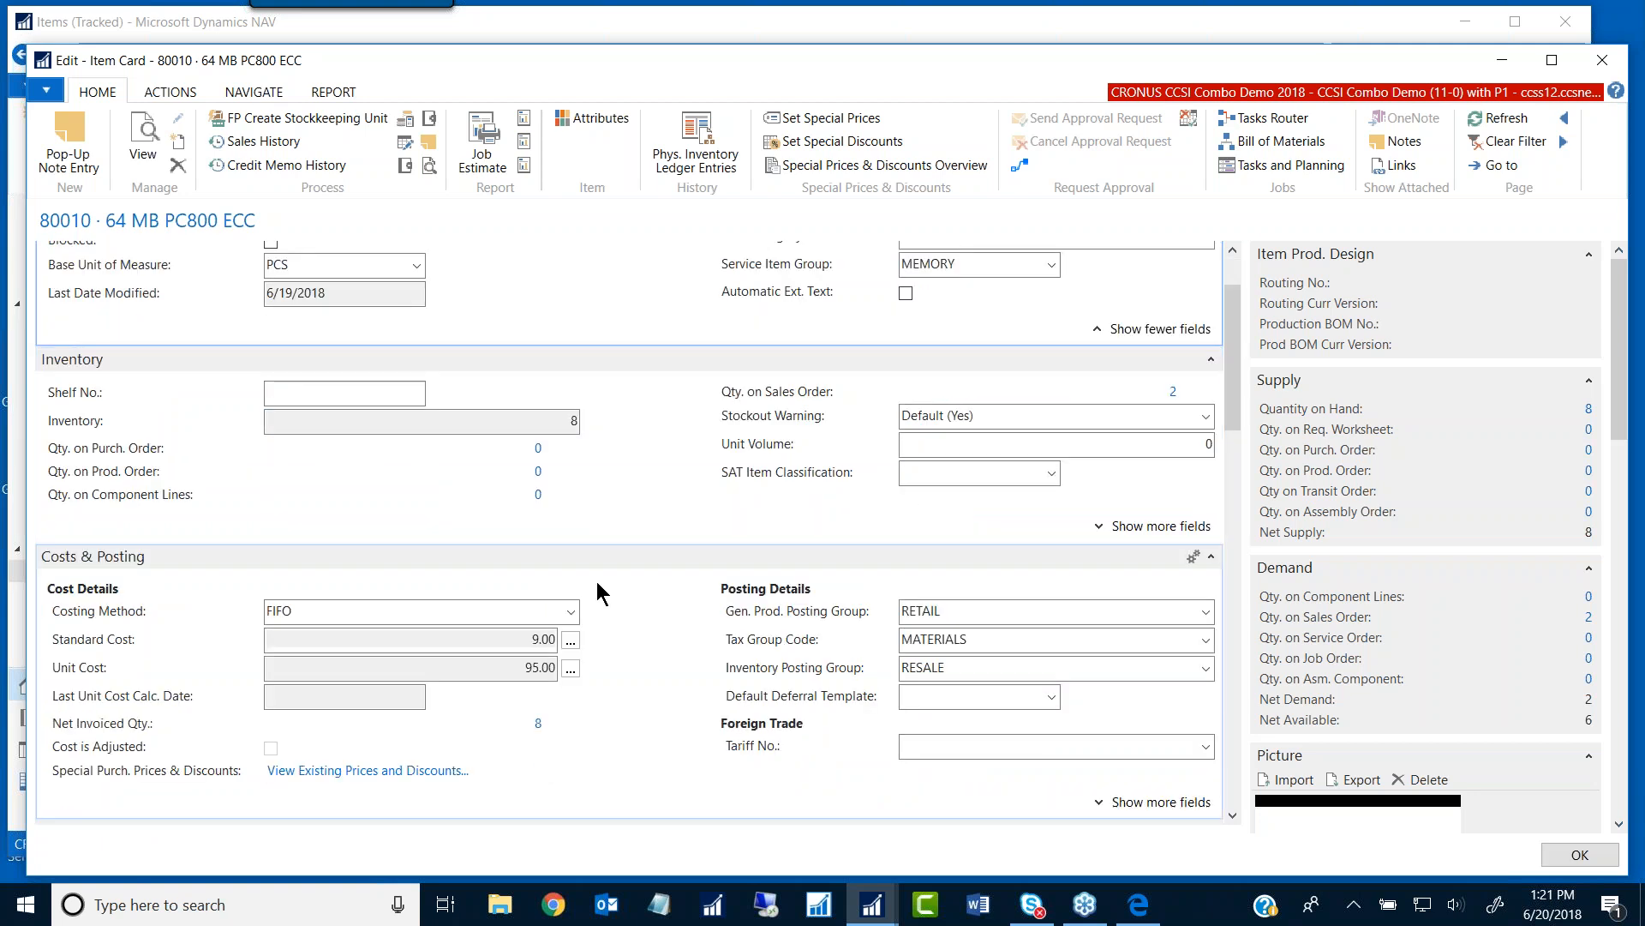
scroll(598, 584, "down", 3)
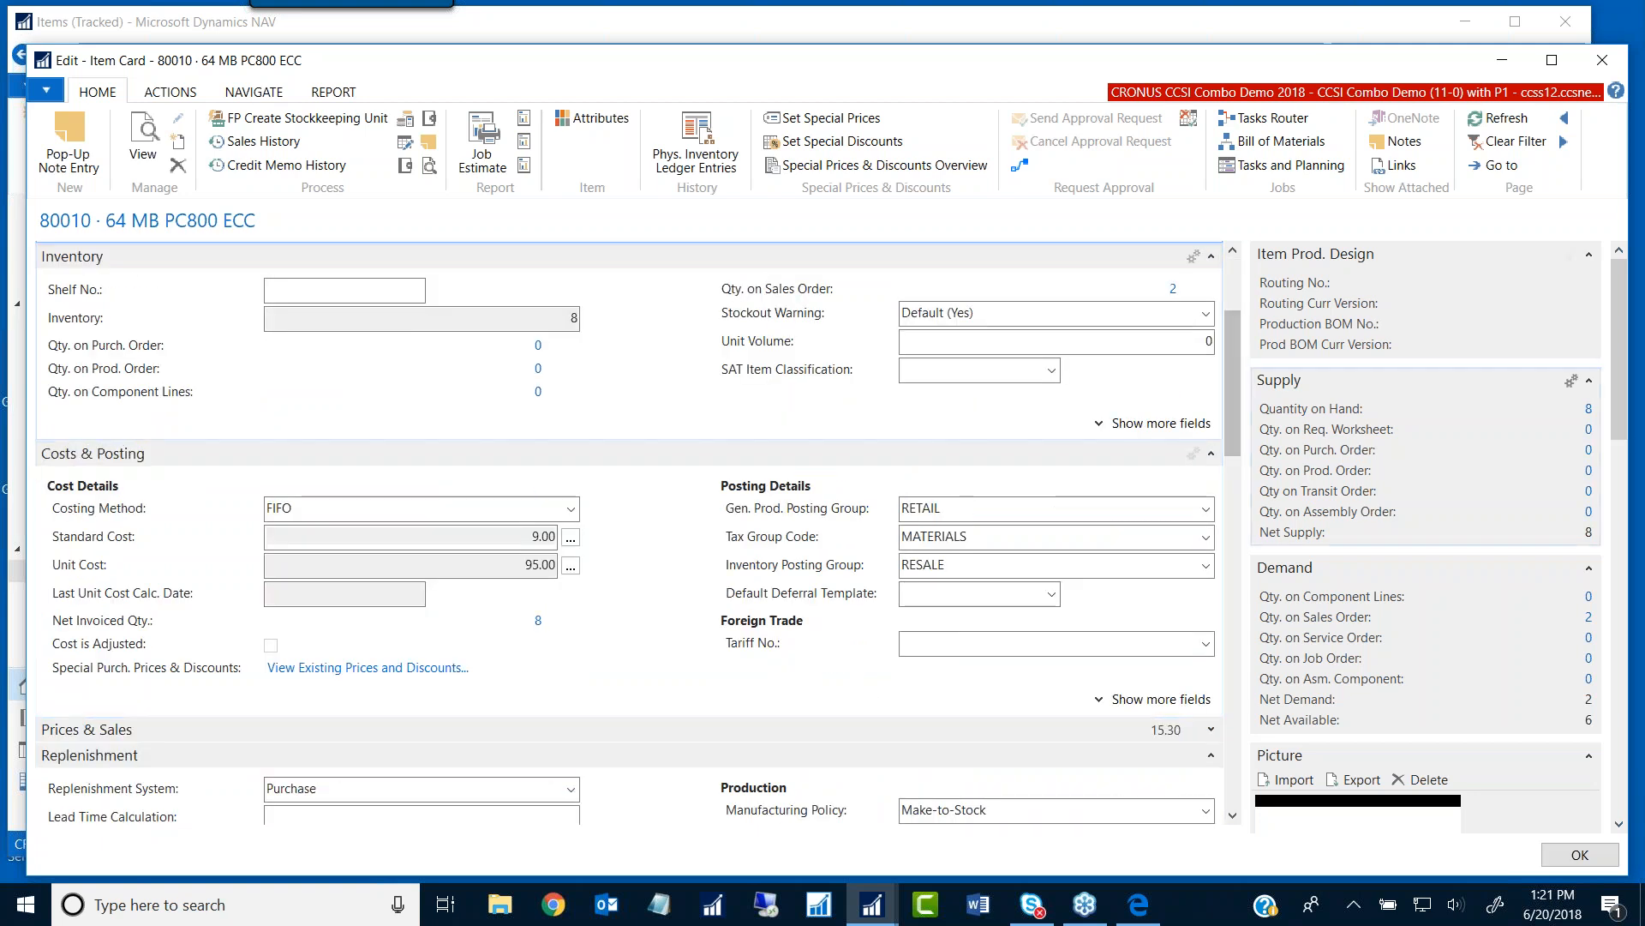
left_click_drag(1620, 336, 1619, 439)
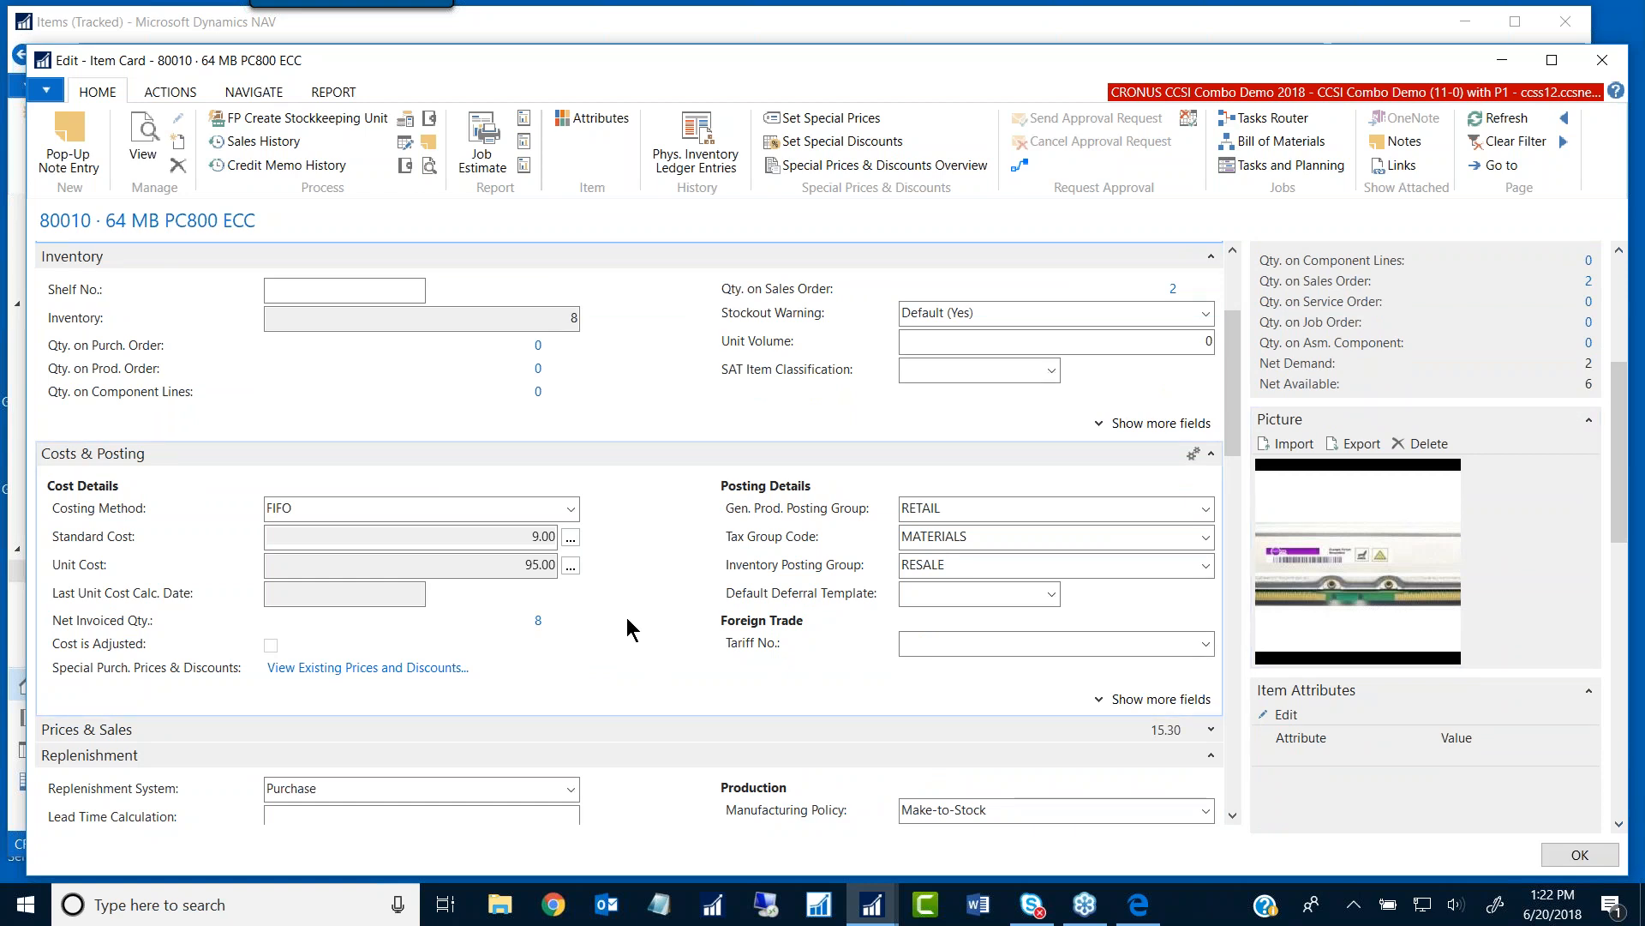
scroll(625, 617, "down", 2)
scroll(626, 605, "down", 5)
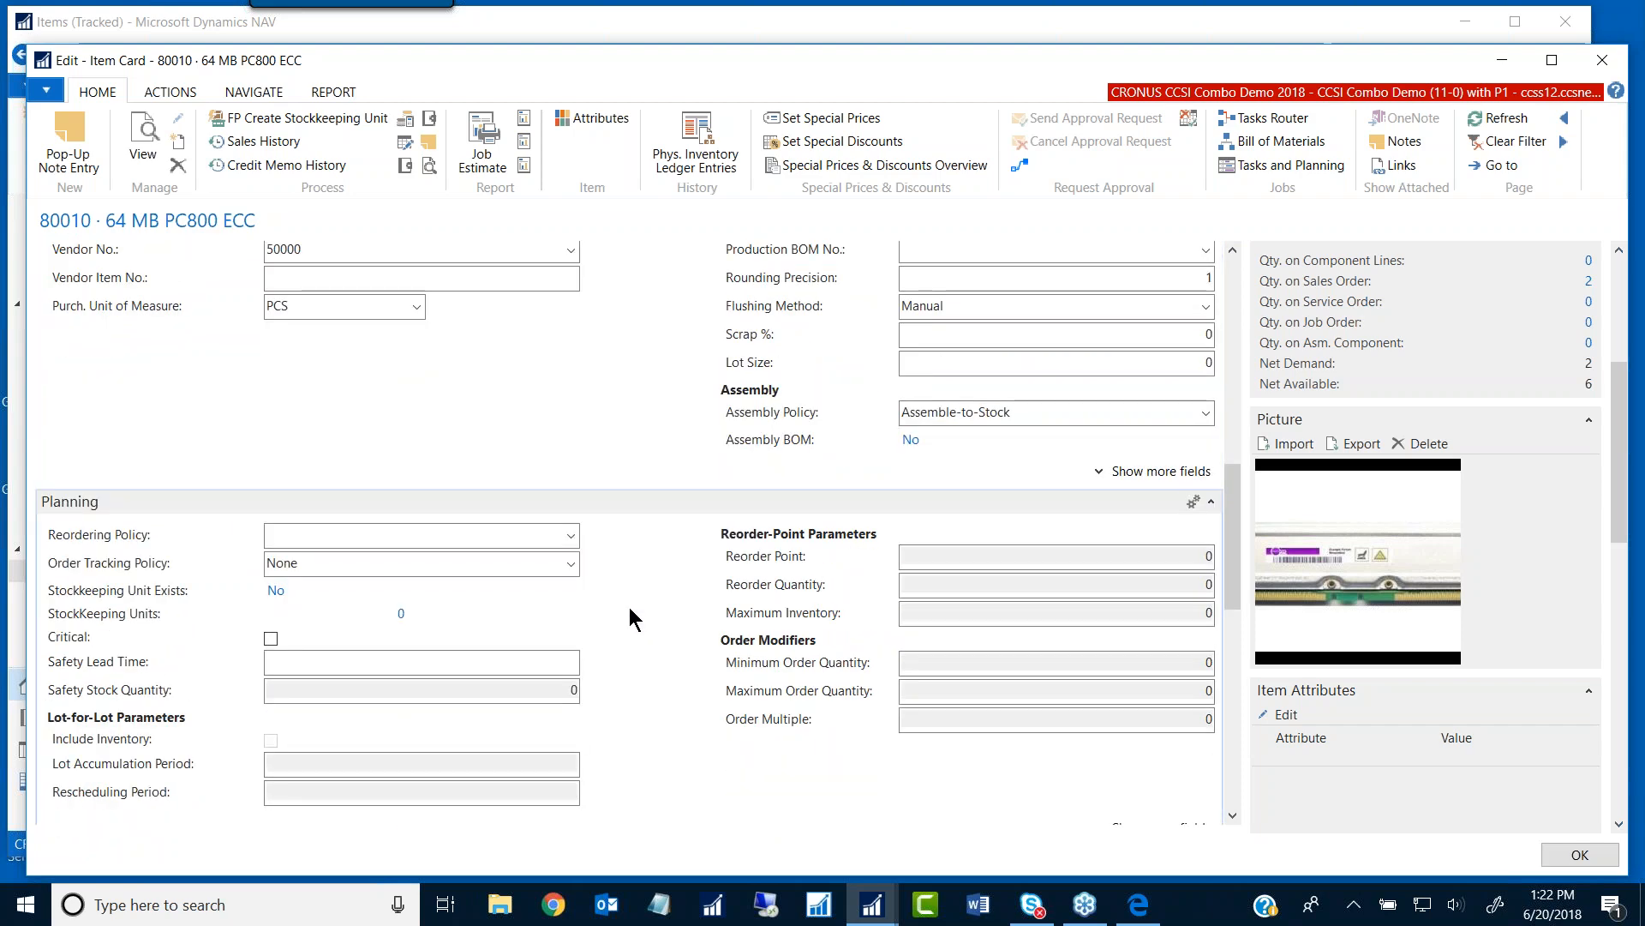
scroll(629, 608, "down", 4)
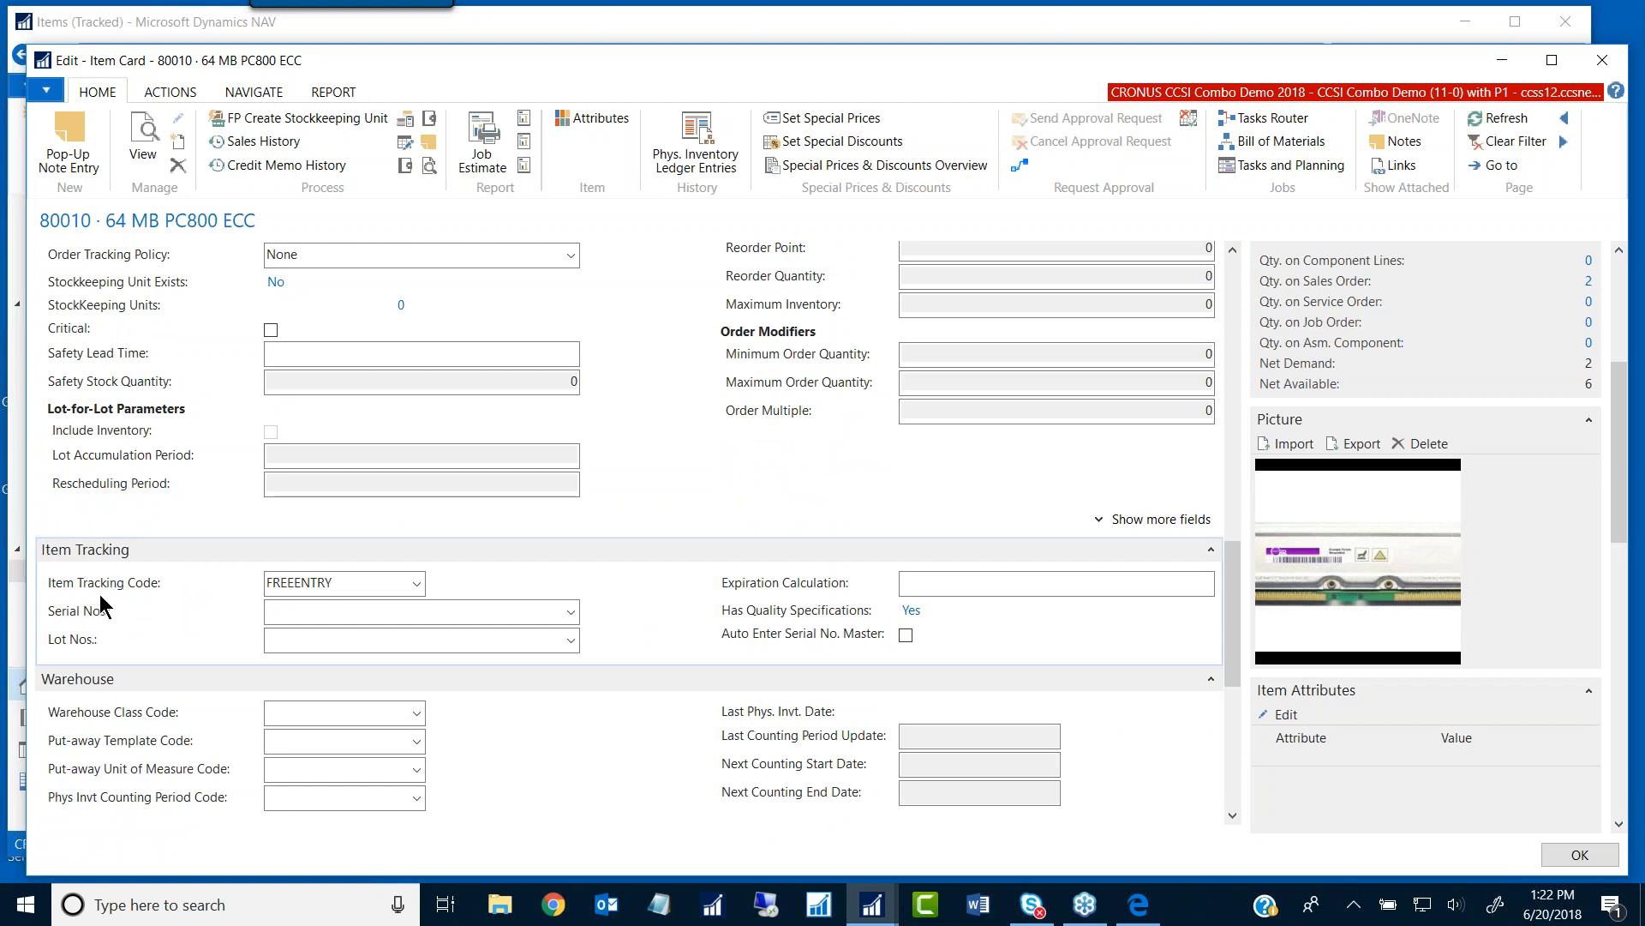
left_click(417, 584)
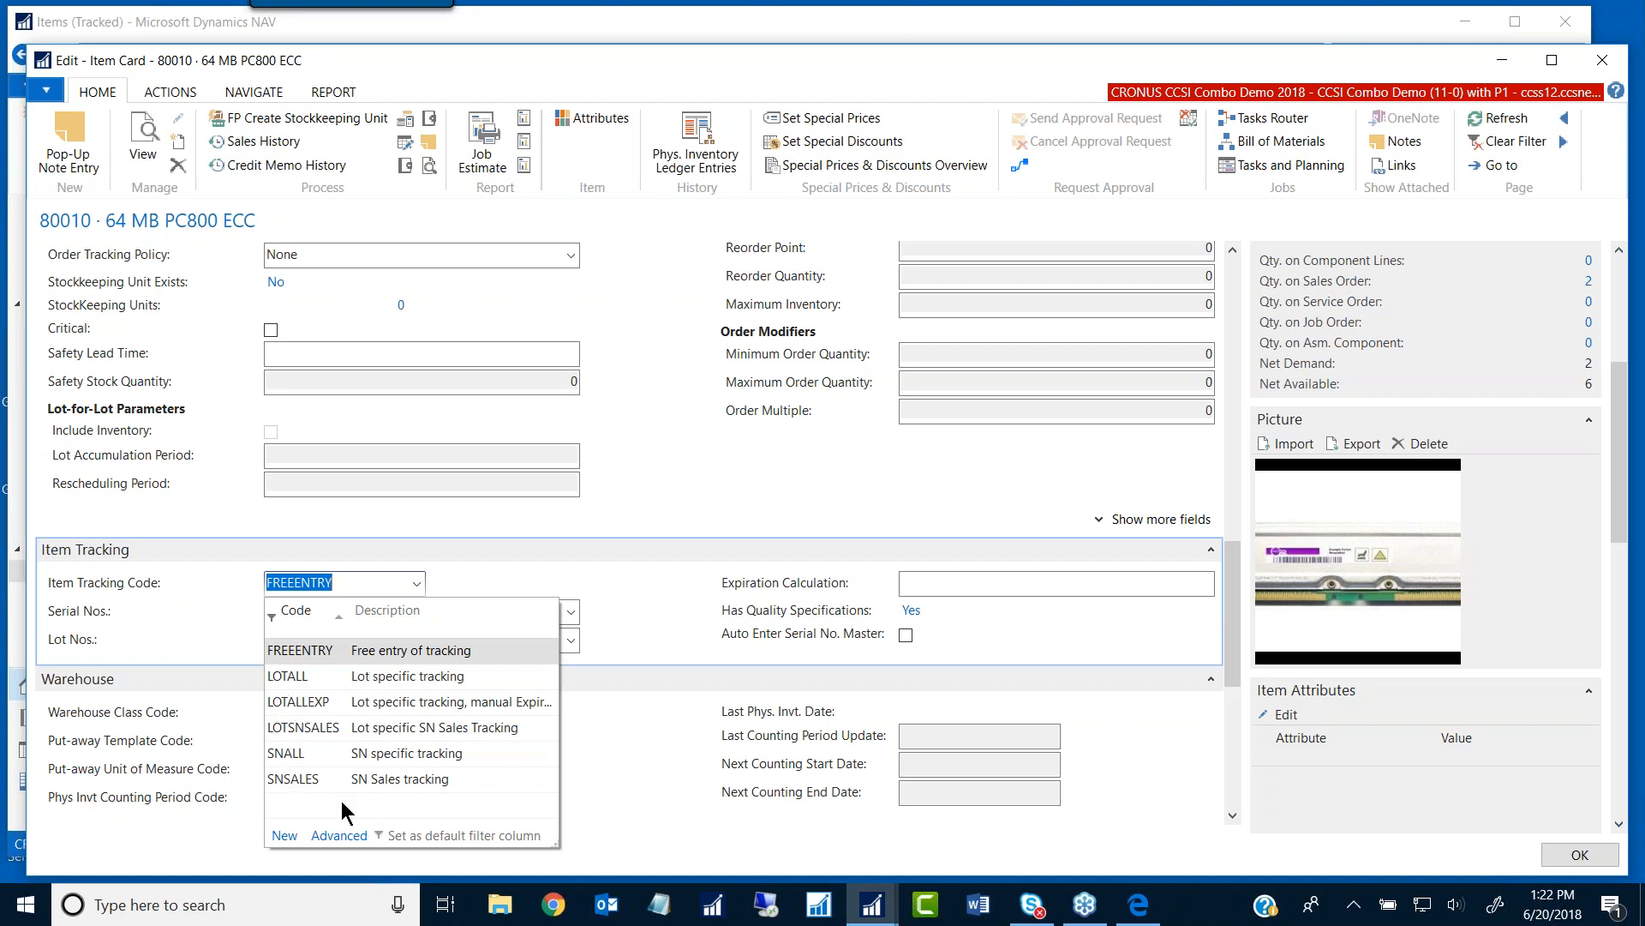
left_click(340, 835)
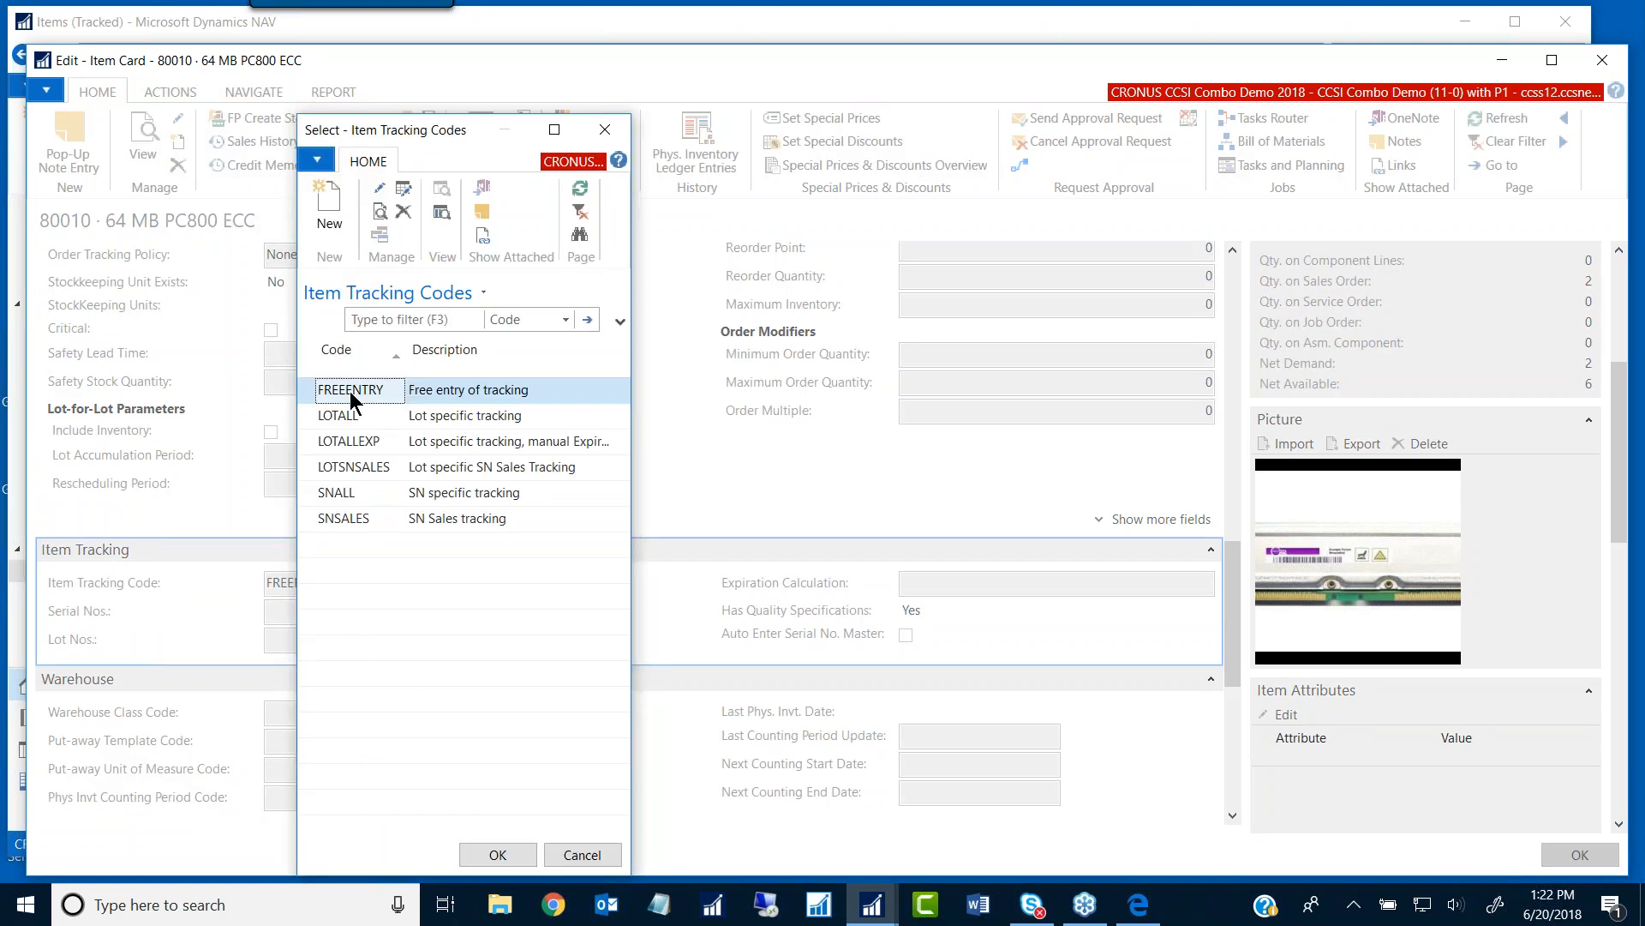
Step: Examine the serial number, lot number and miscellaneous settings on the FREEENTRY item tracking code card, and close it
left_click(379, 187)
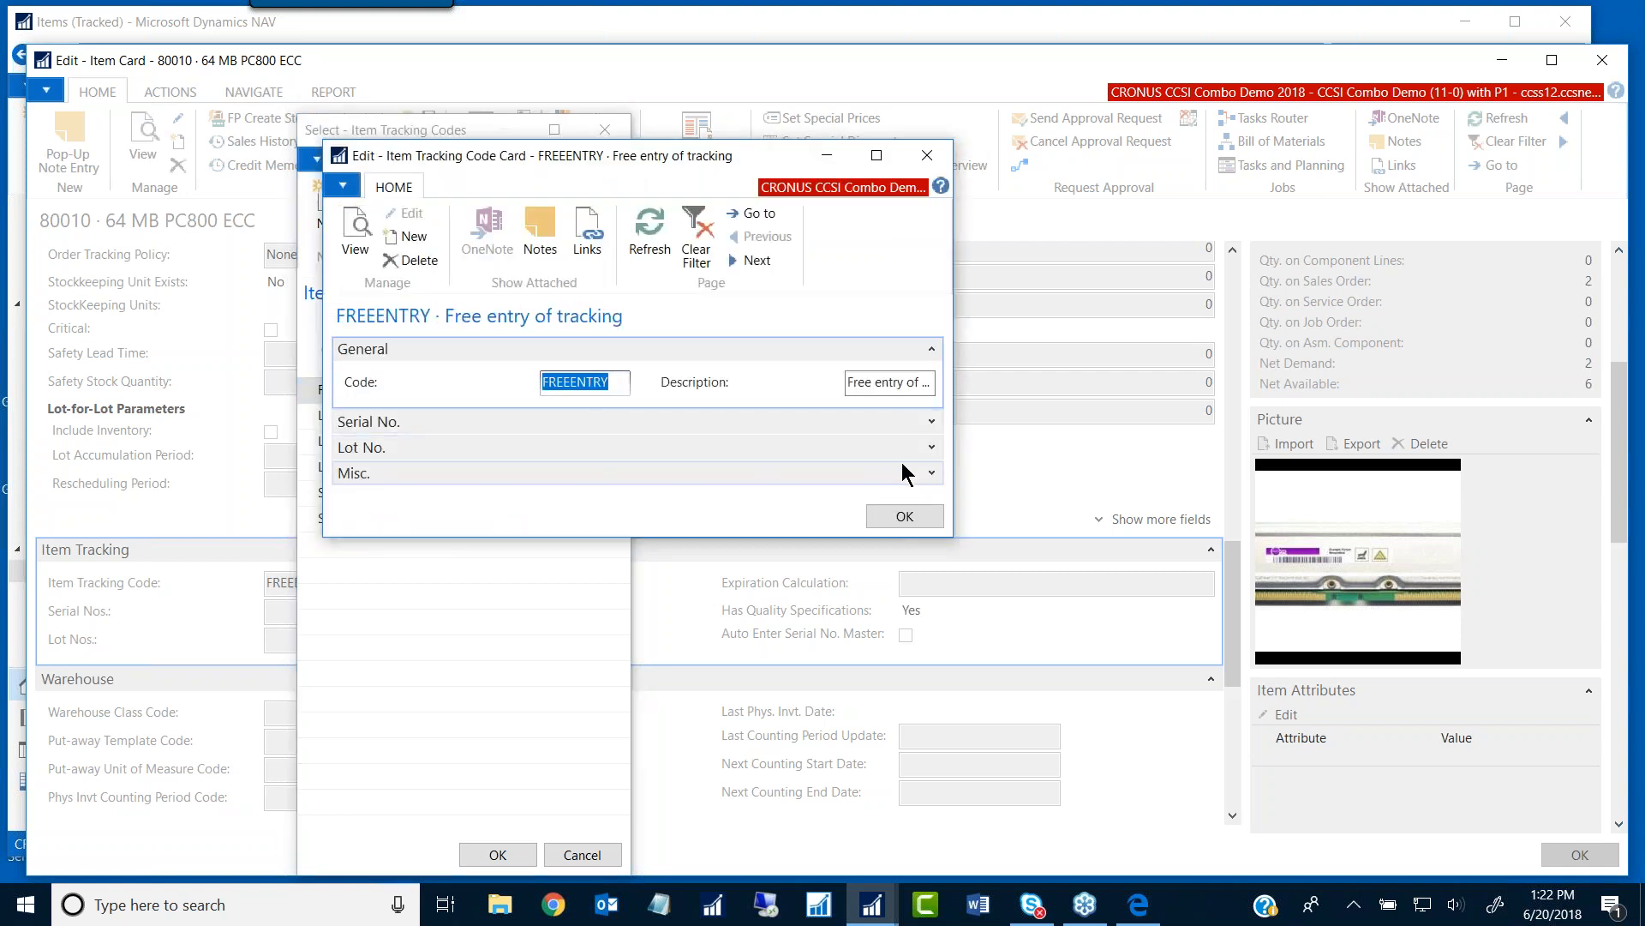
left_click(932, 421)
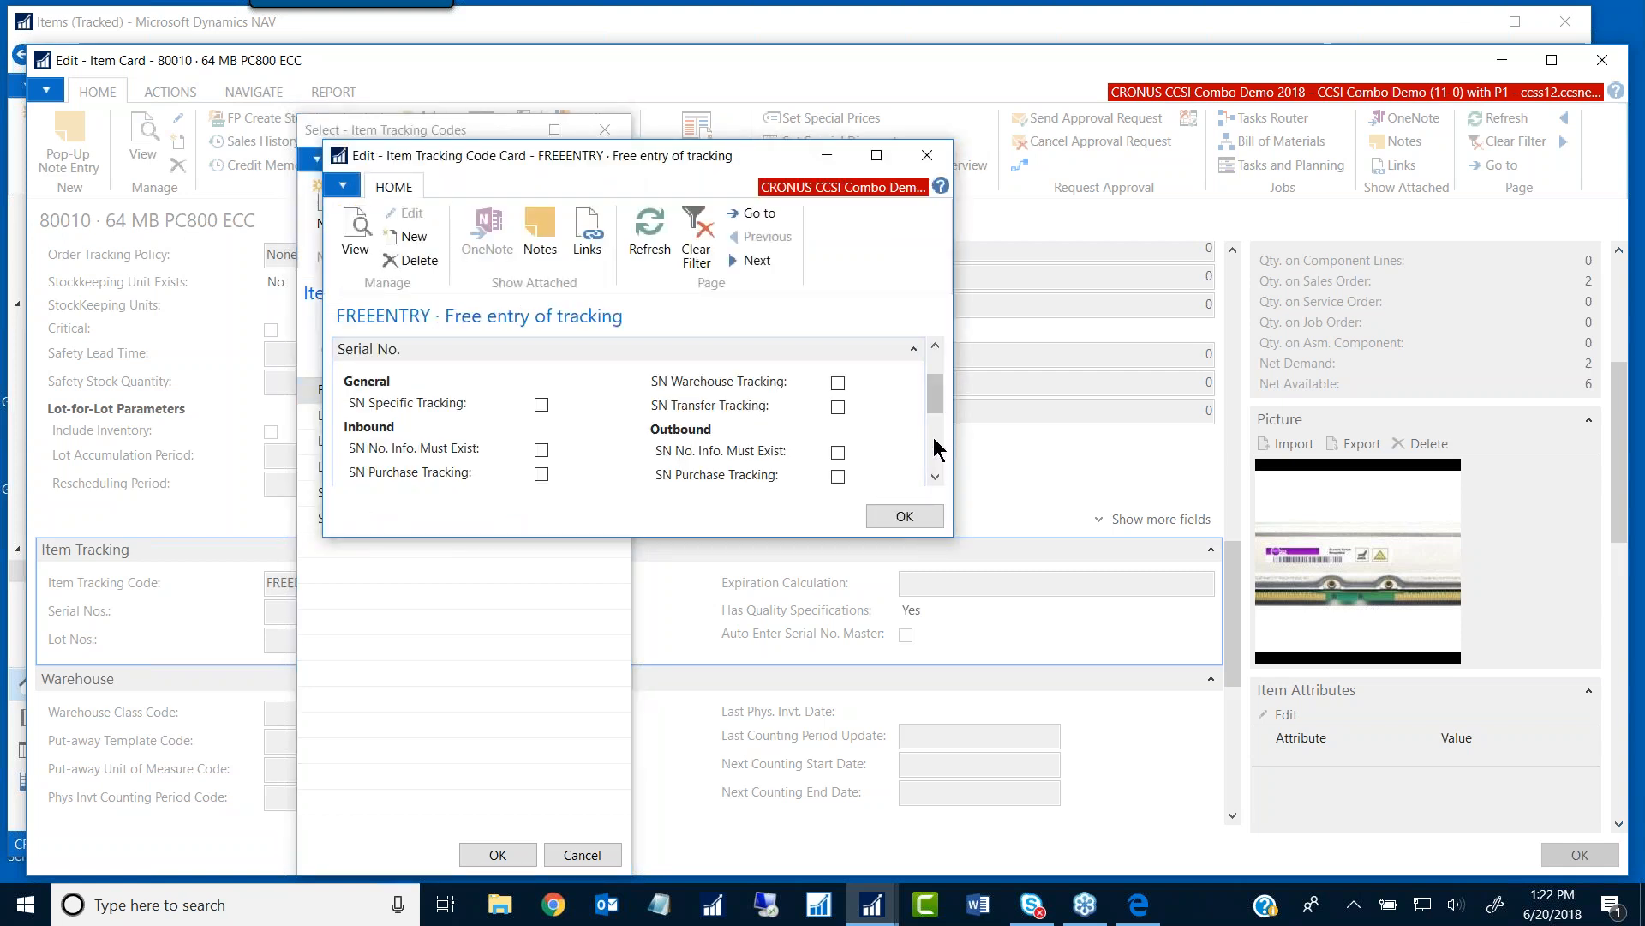
left_click_drag(951, 538, 994, 710)
left_click_drag(976, 465, 982, 576)
left_click(958, 620)
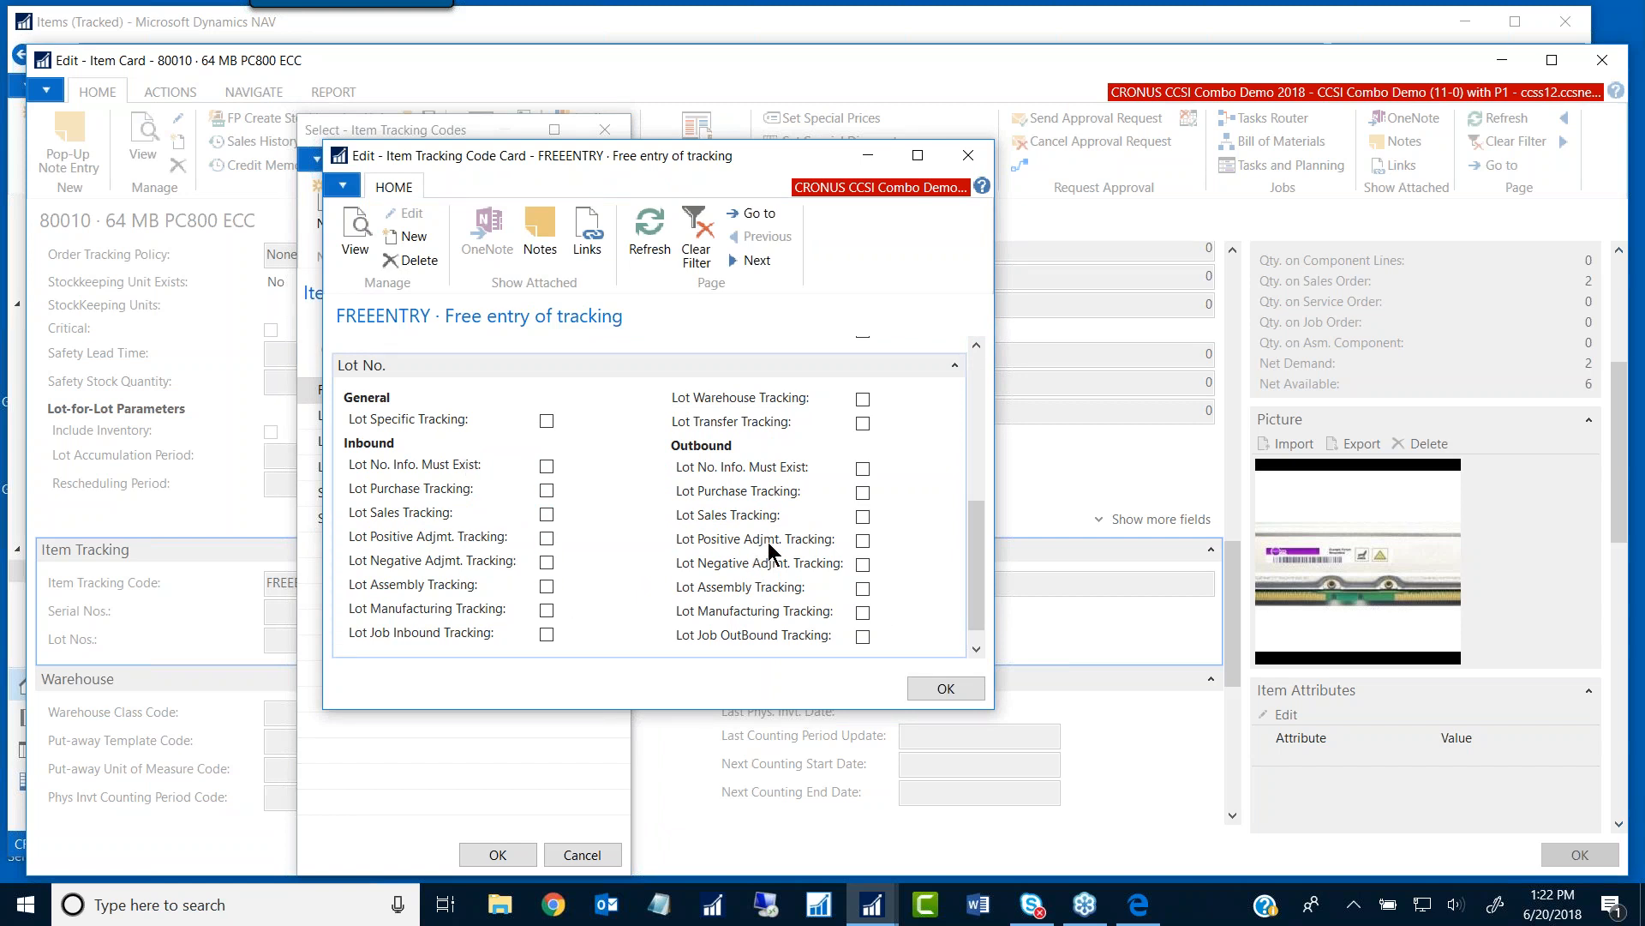
left_click_drag(971, 541, 981, 599)
left_click(955, 645)
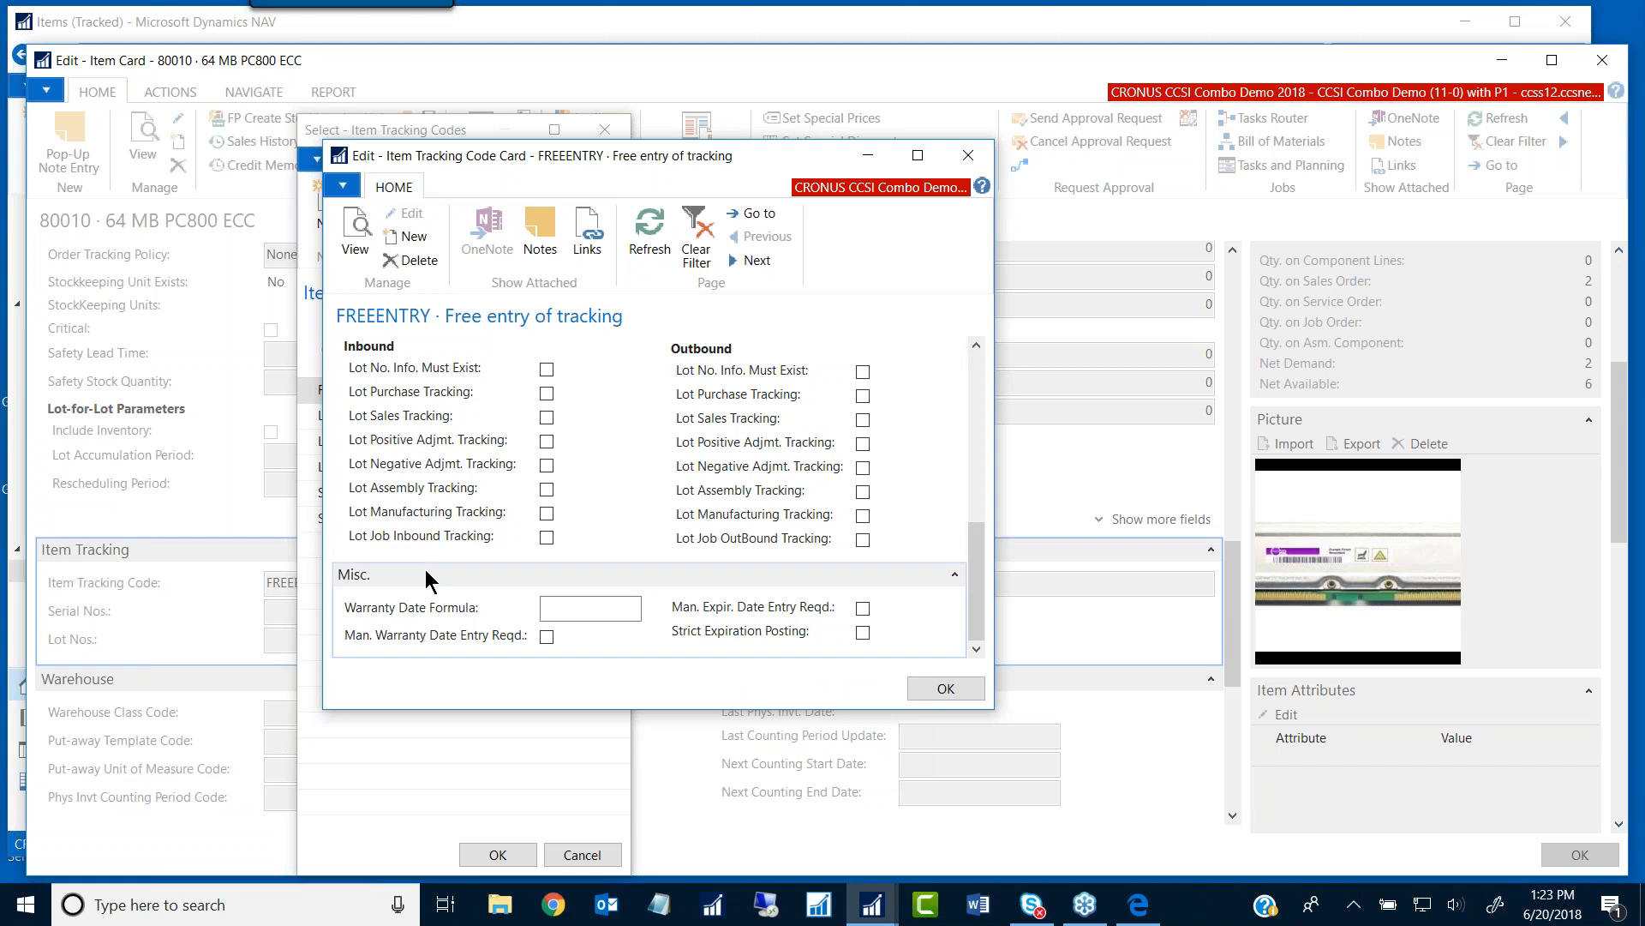
left_click(968, 156)
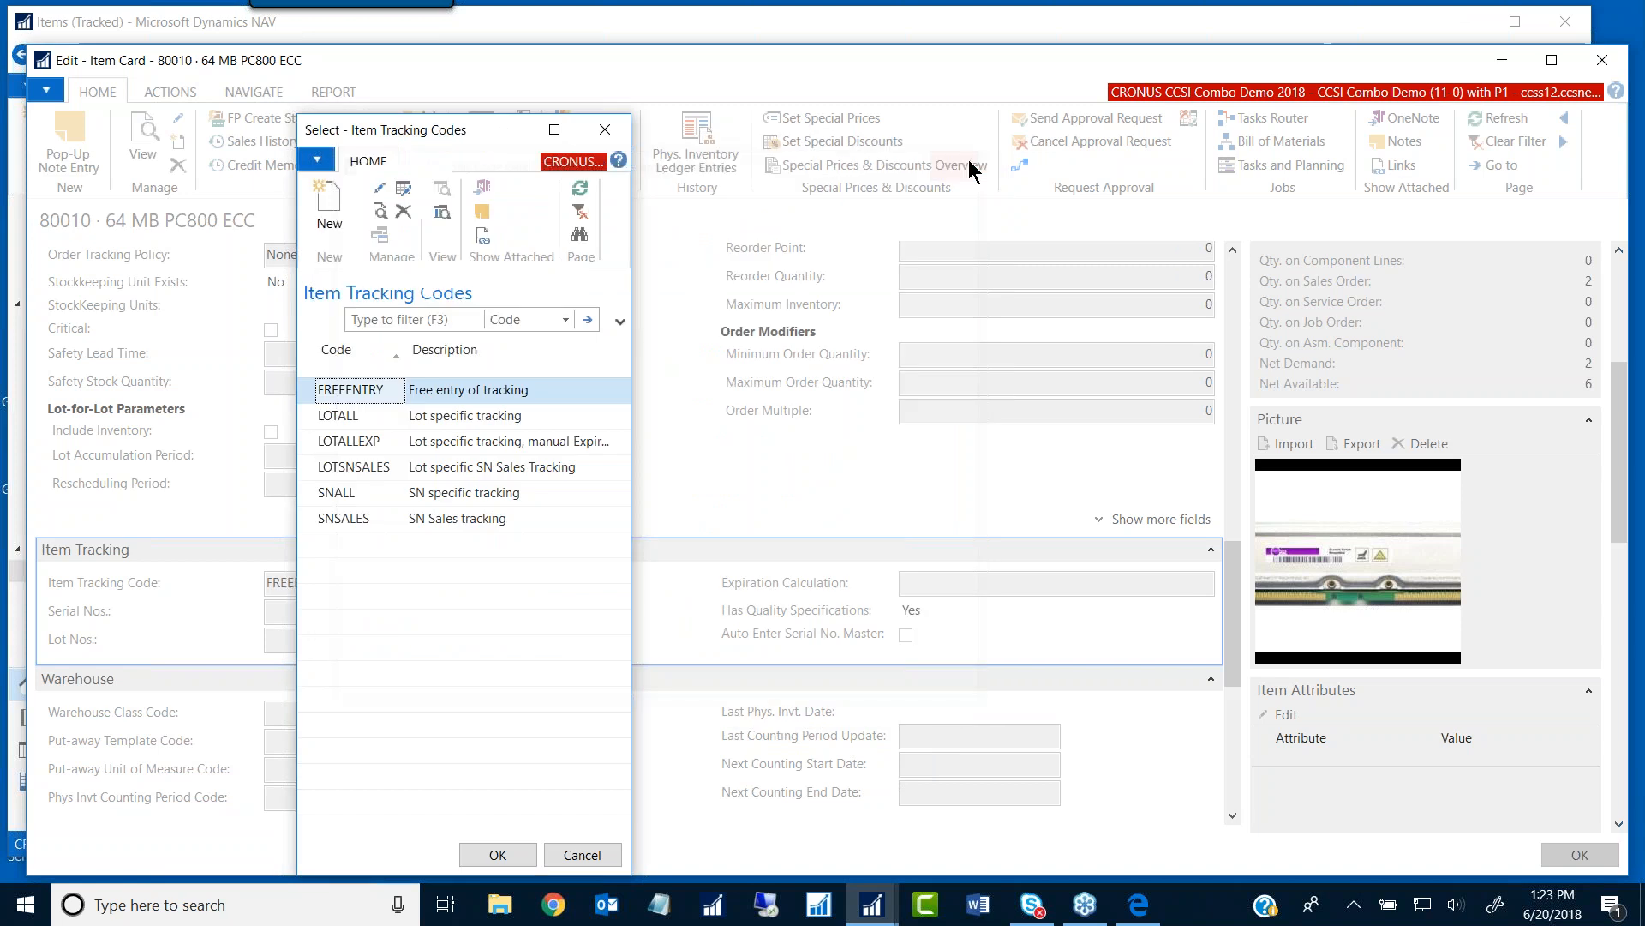
Step: Examine the inbound and outbound serial number settings on the SNALL item tracking code card, and close it
left_click(460, 497)
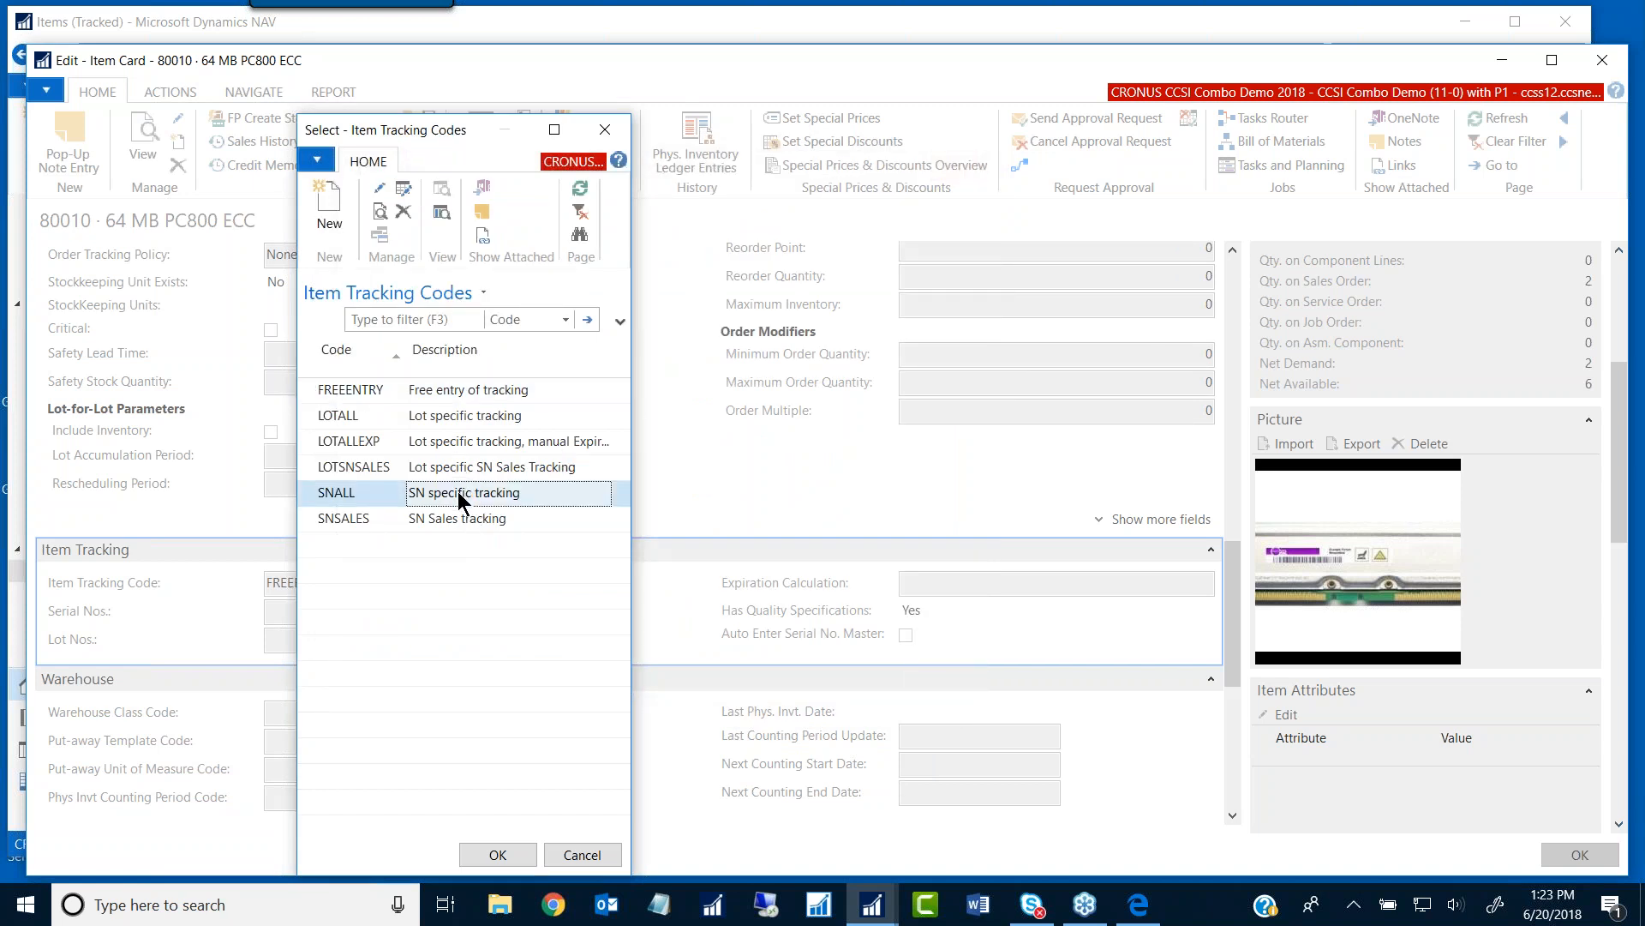
left_click(380, 193)
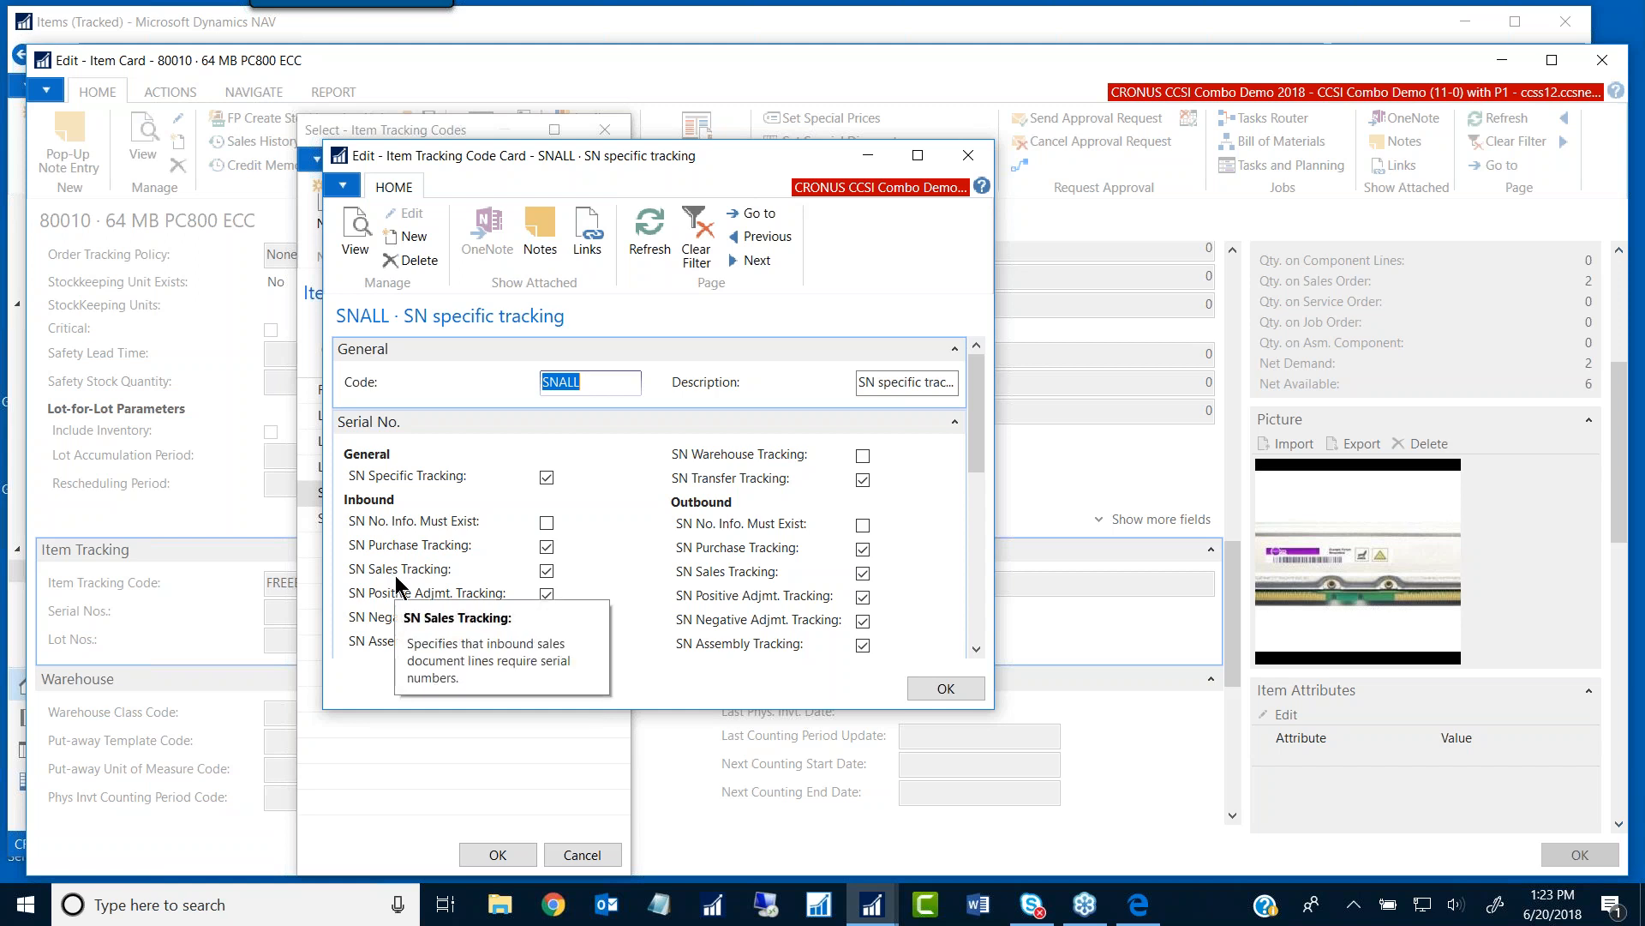
mouse_move(523, 592)
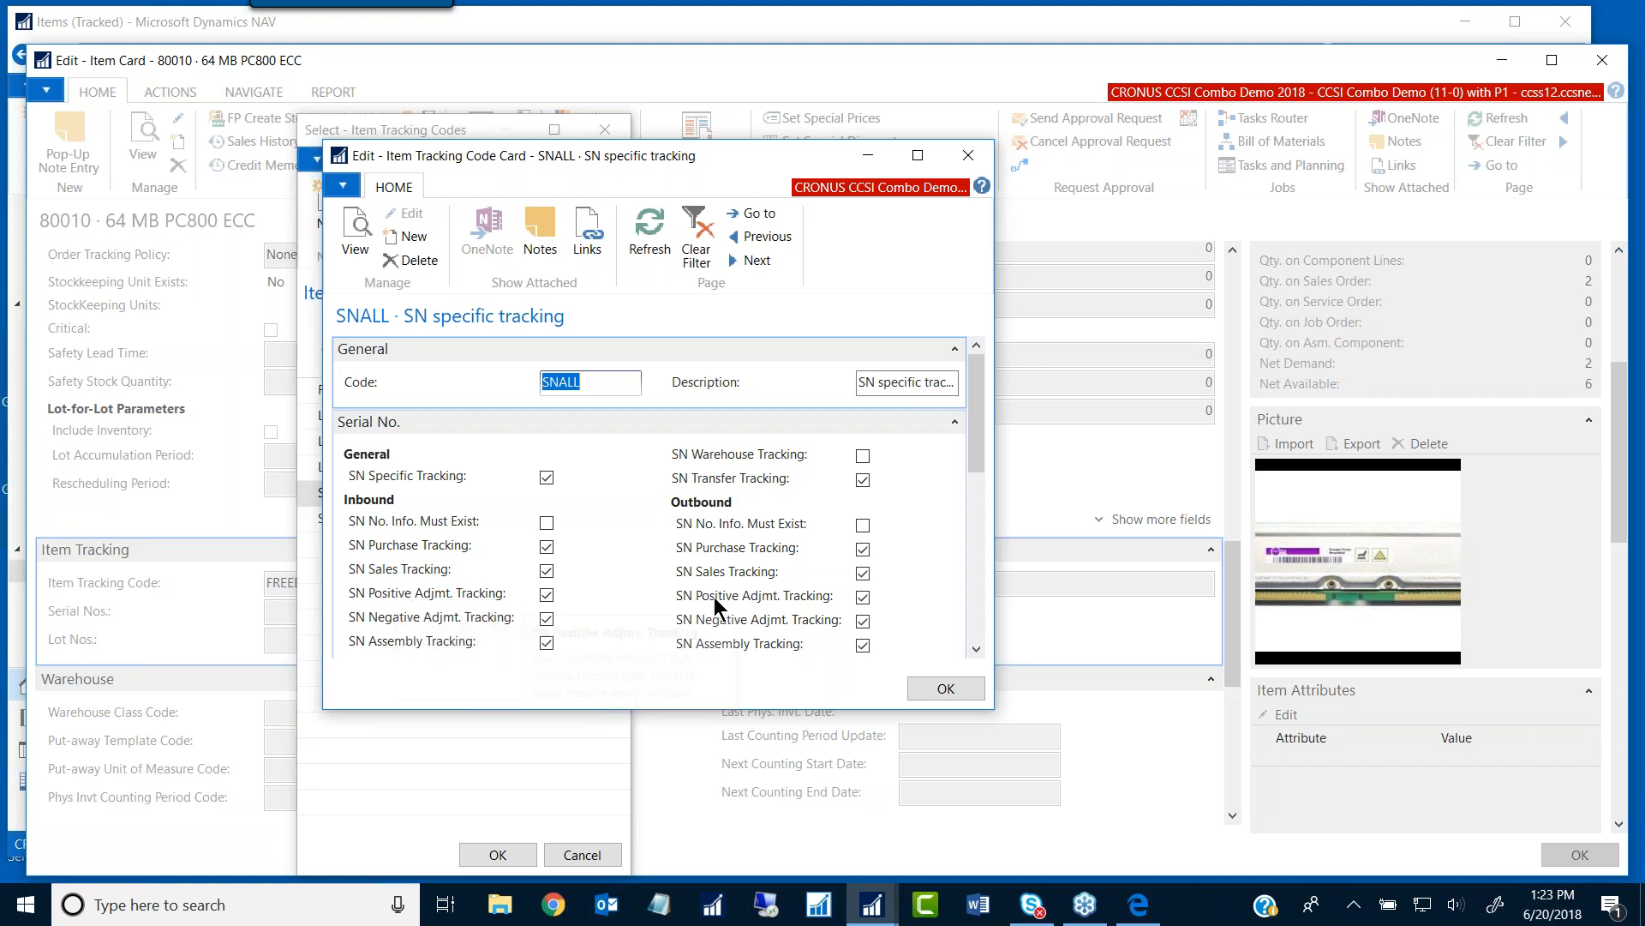
left_click(942, 690)
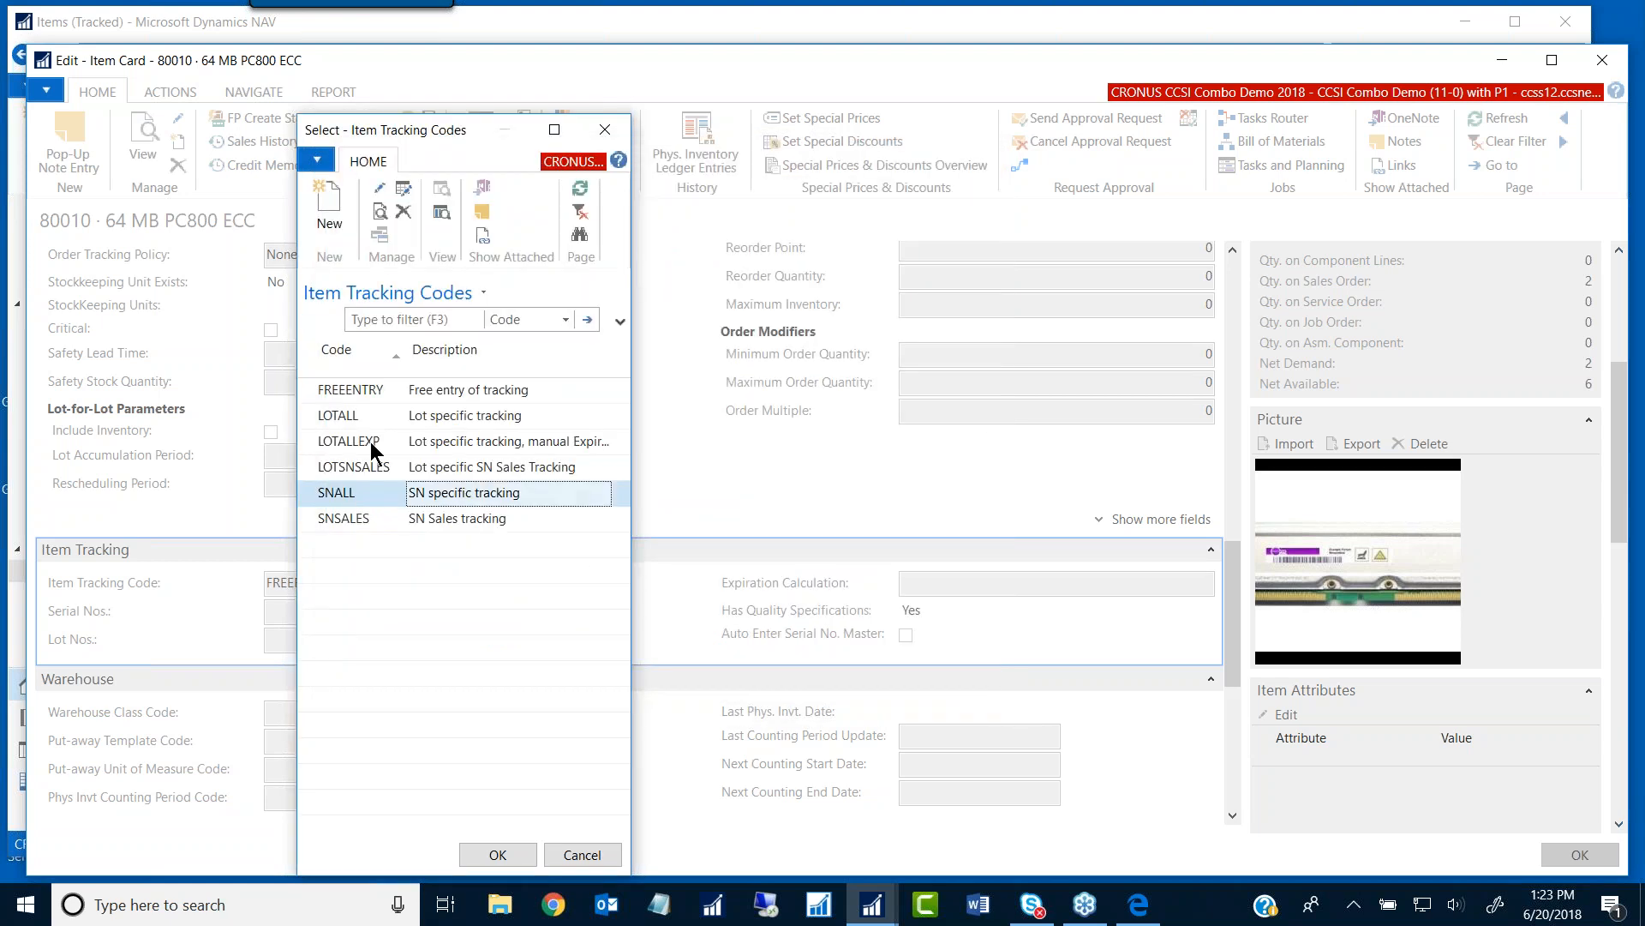
Step: Close the item tracking codes and the 80010 item card, return to the Role Center, and consult the study guide in Edge
left_click(582, 855)
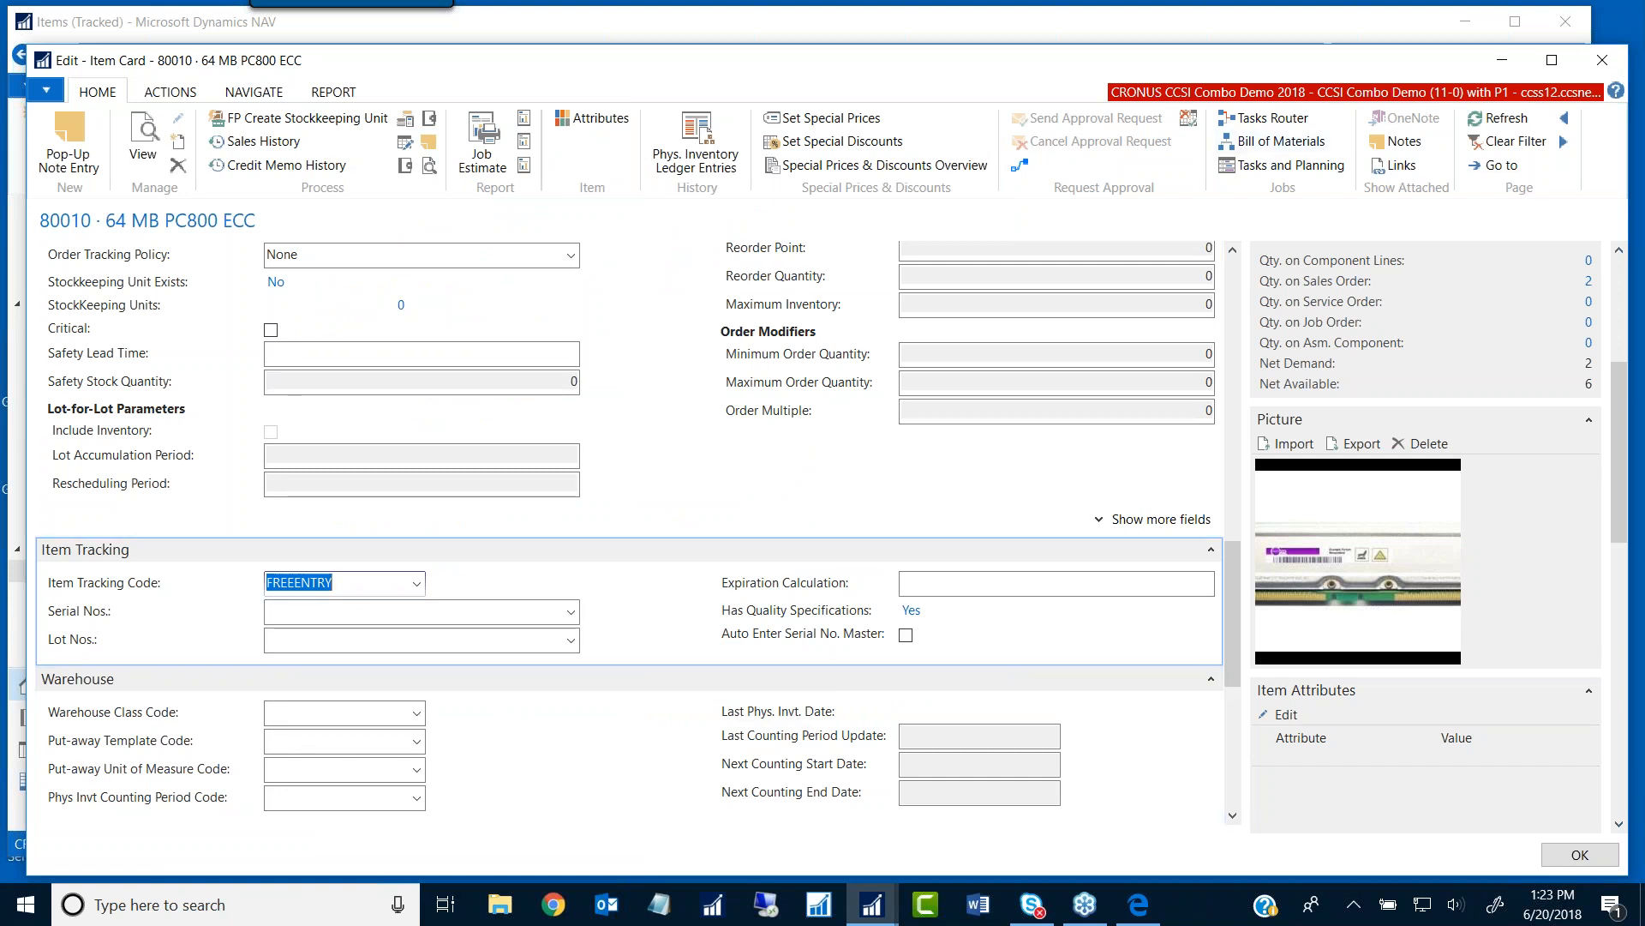
left_click(1602, 59)
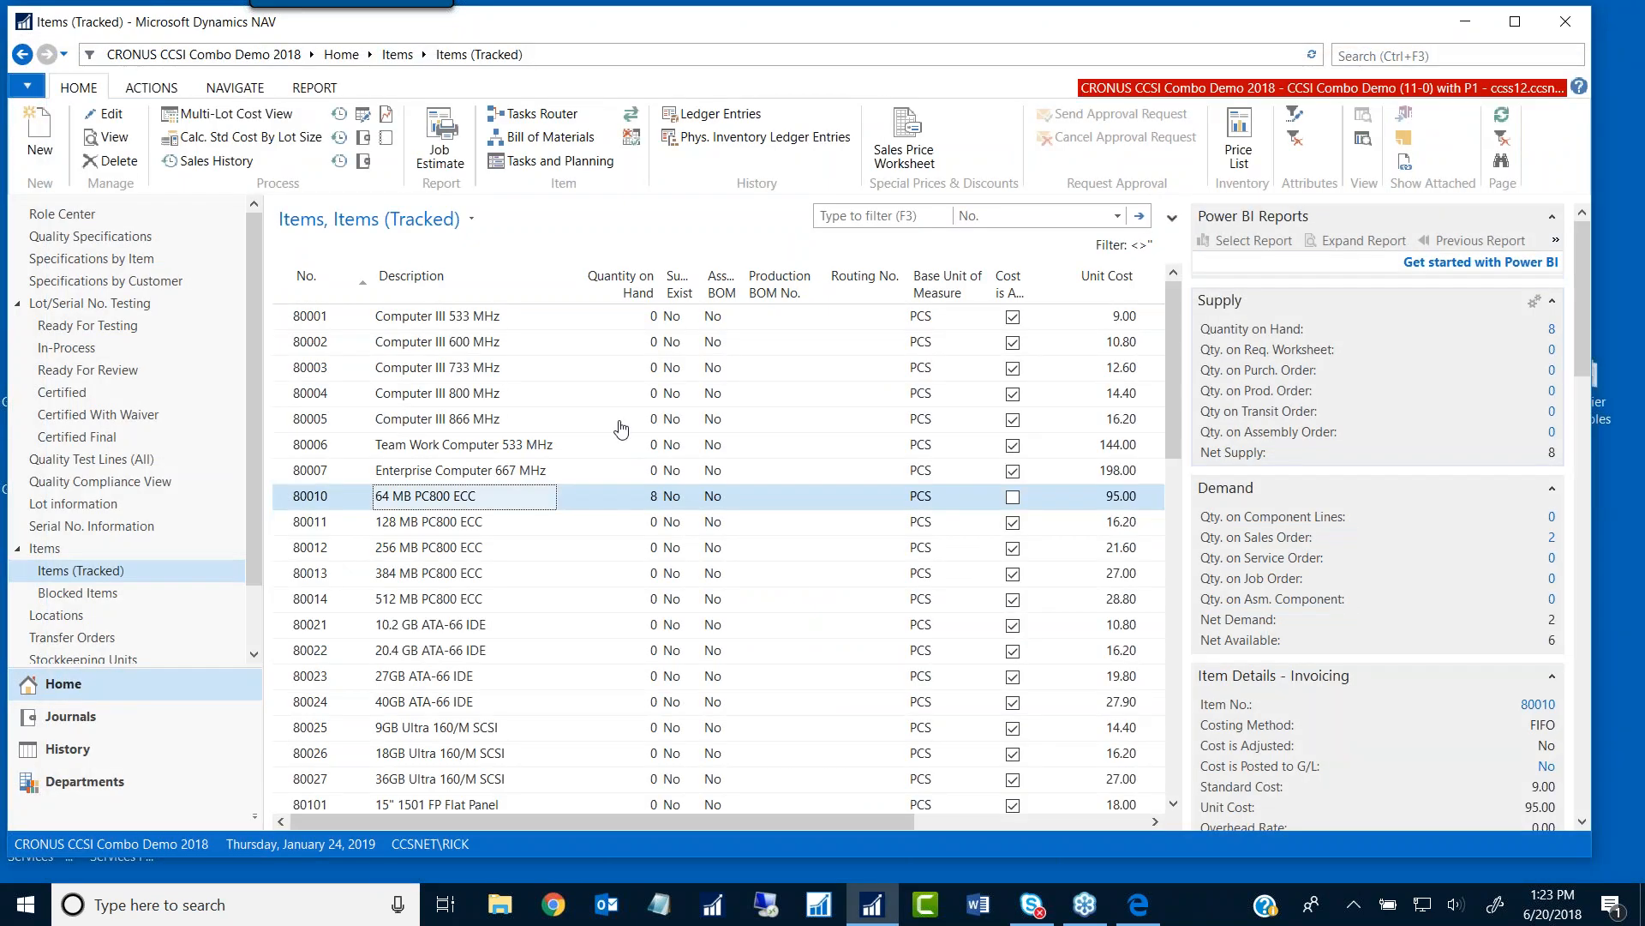
left_click(62, 214)
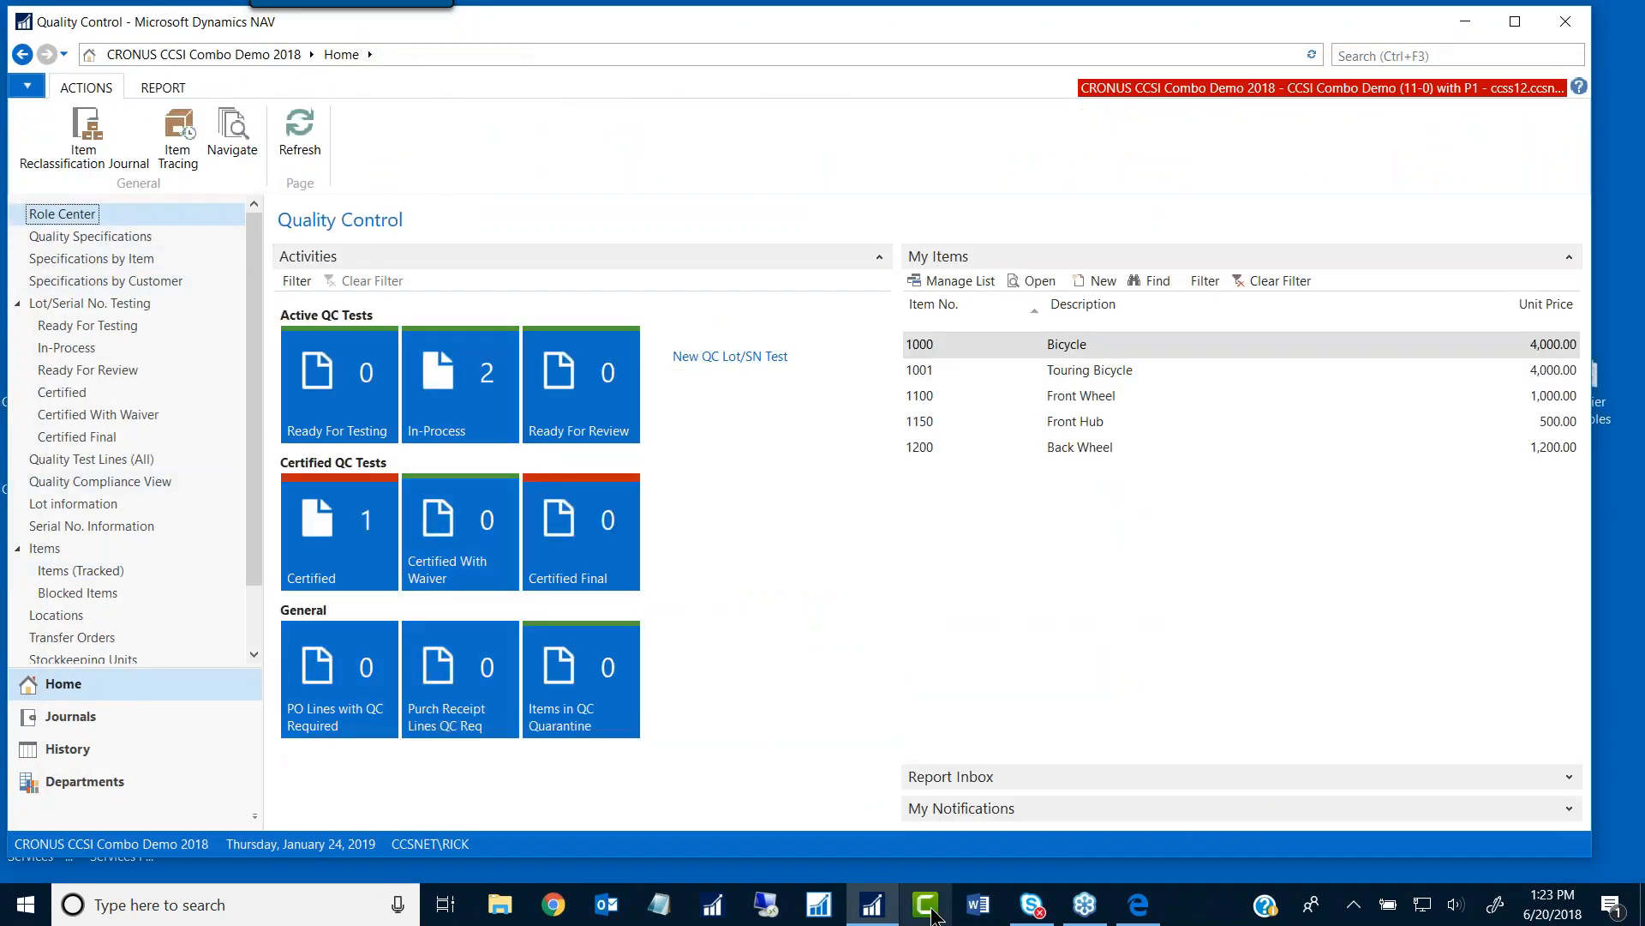
left_click(1138, 904)
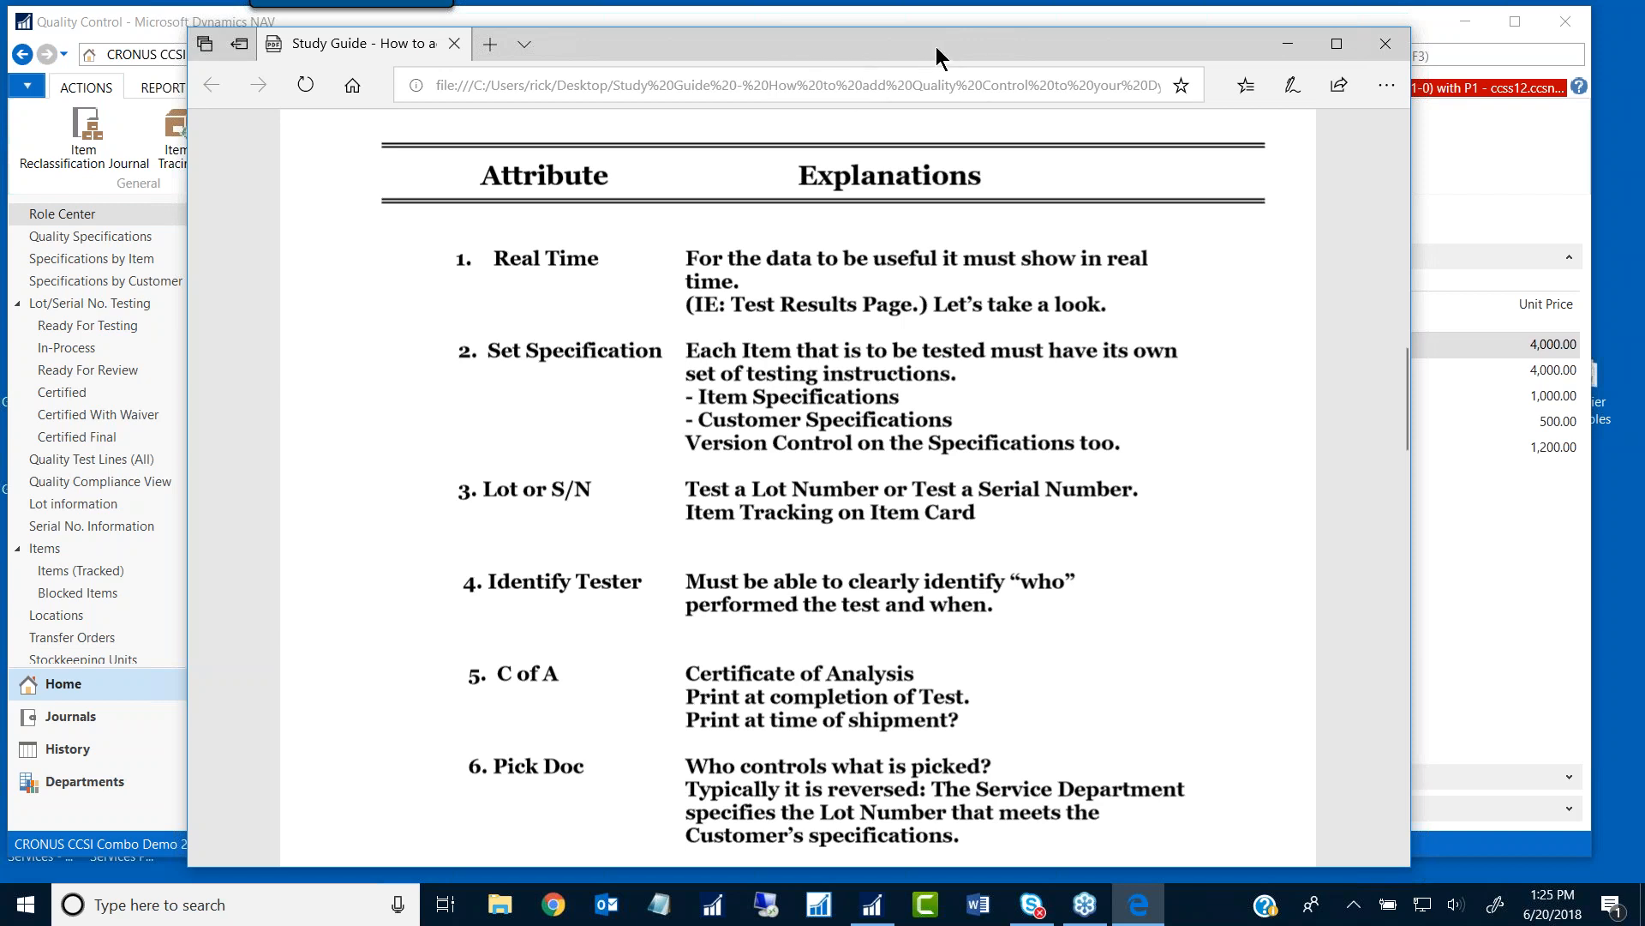
left_click(1284, 44)
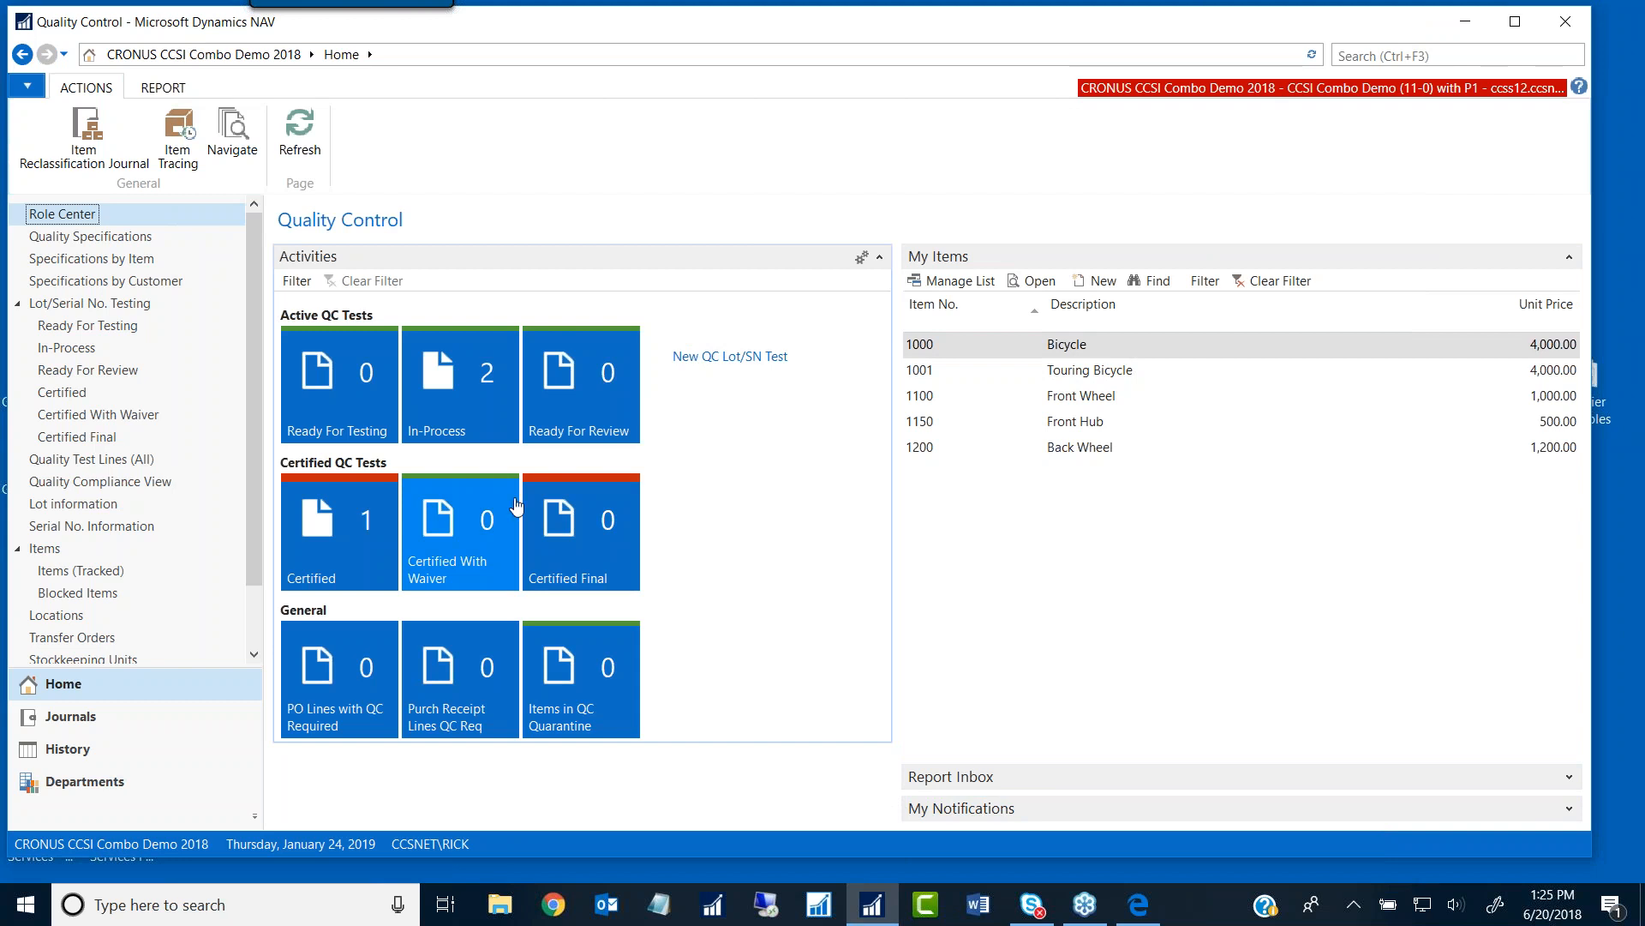
Step: Open the certified lot test QCT00002 for item 80216-T and examine its test lines, including limits and non-conformance
left_click(332, 572)
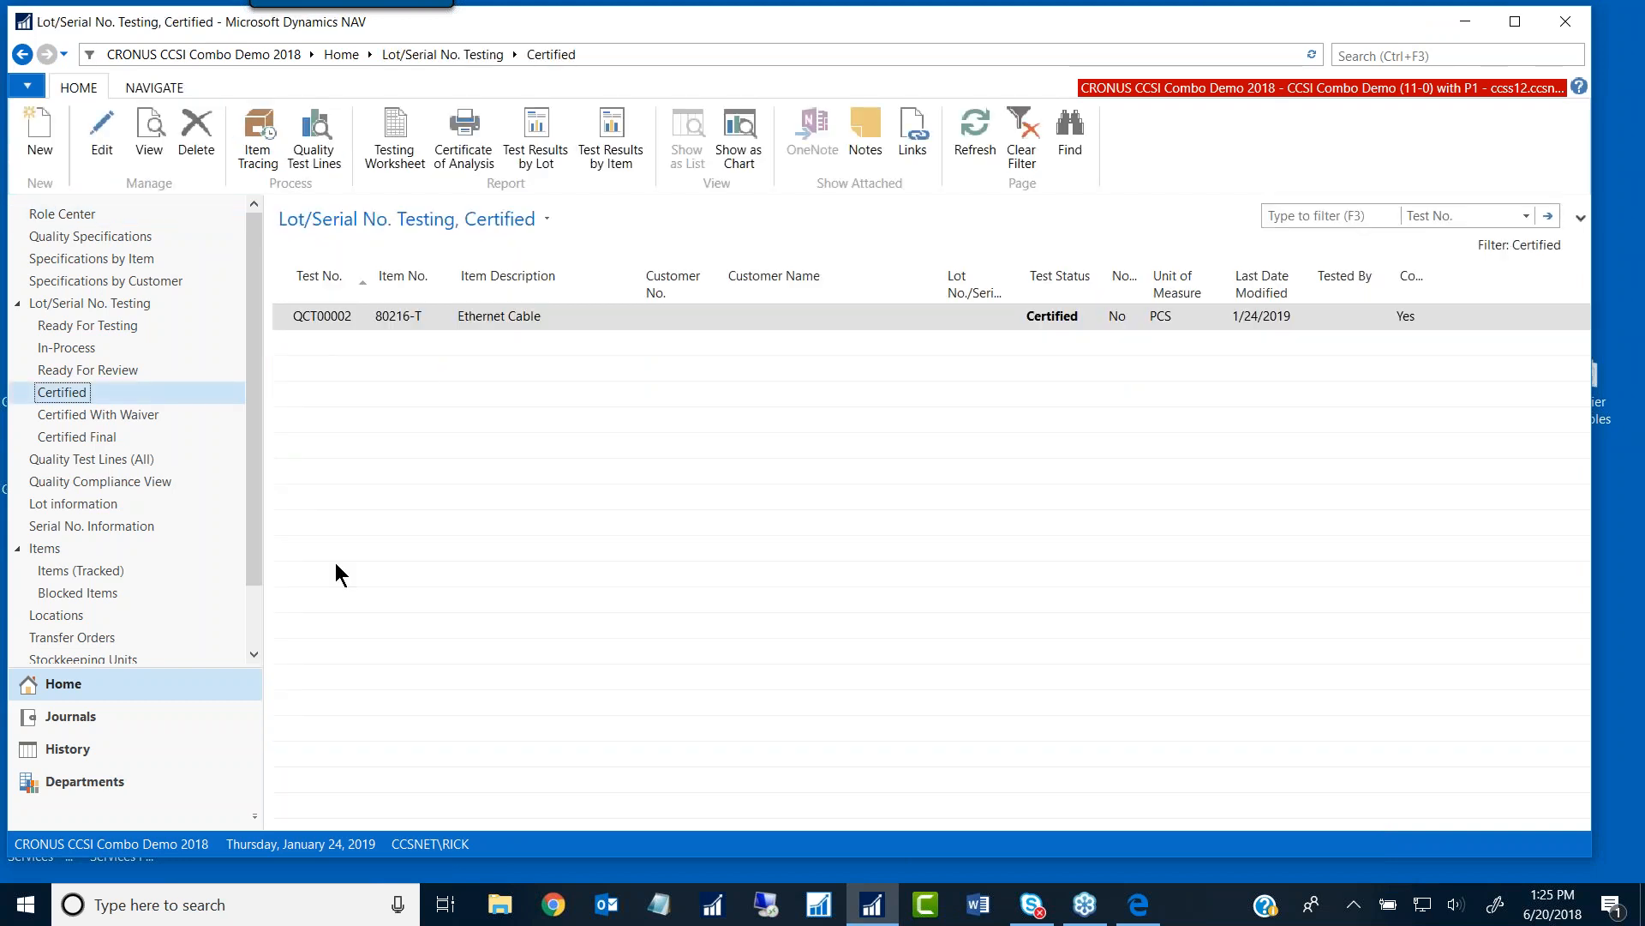
left_click(102, 133)
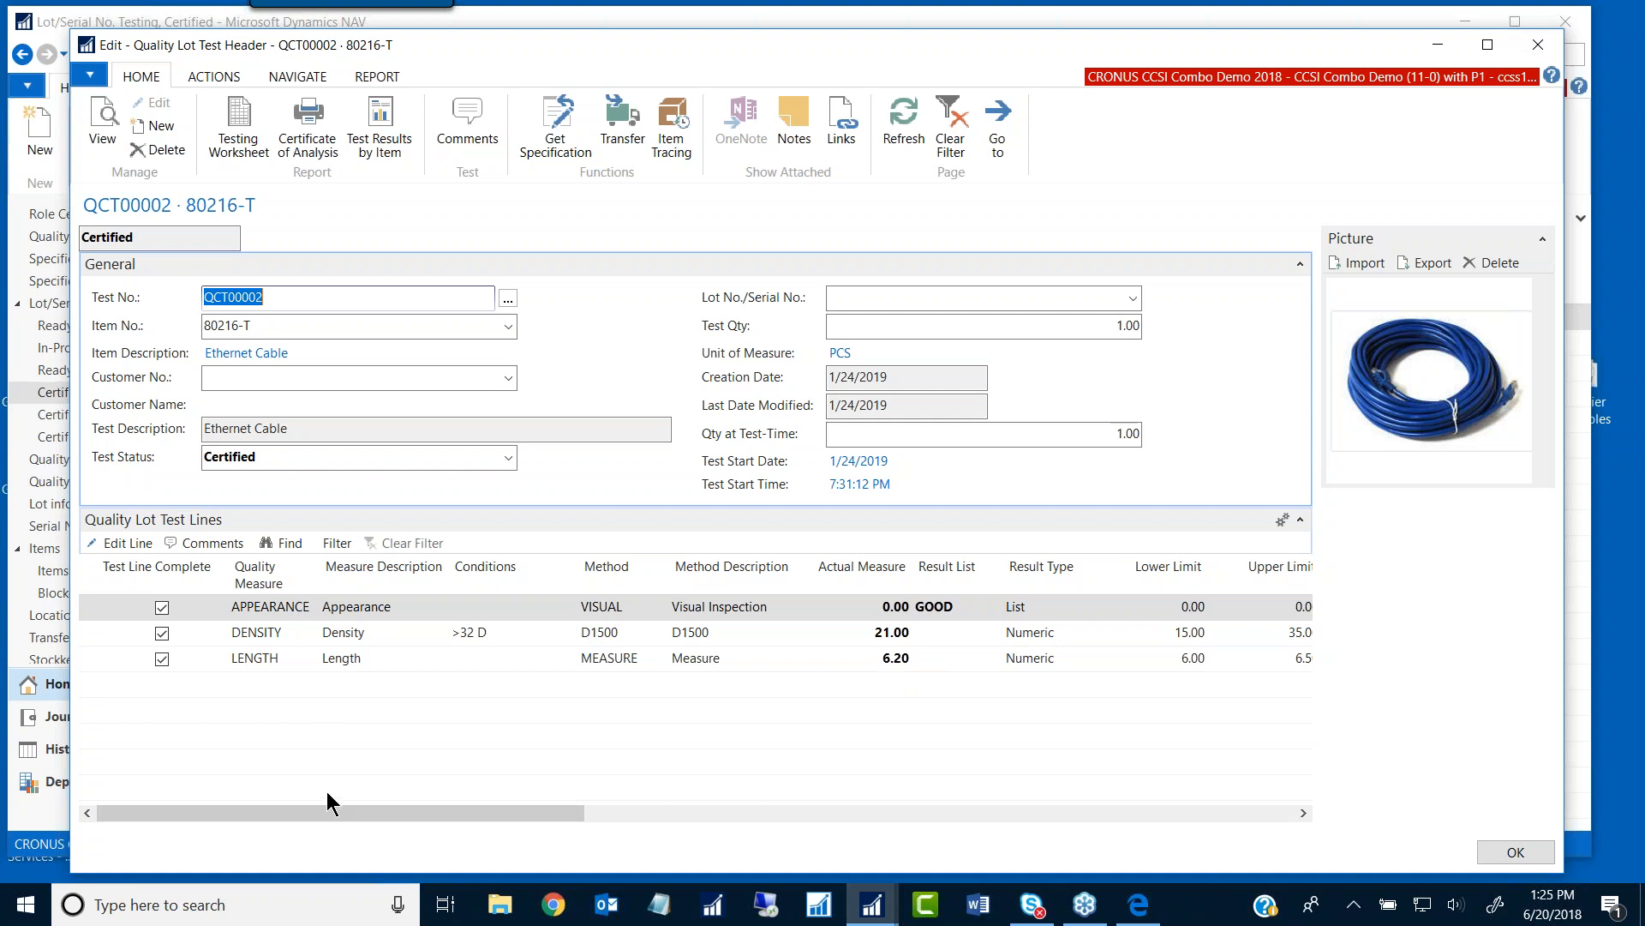
left_click_drag(338, 808, 591, 813)
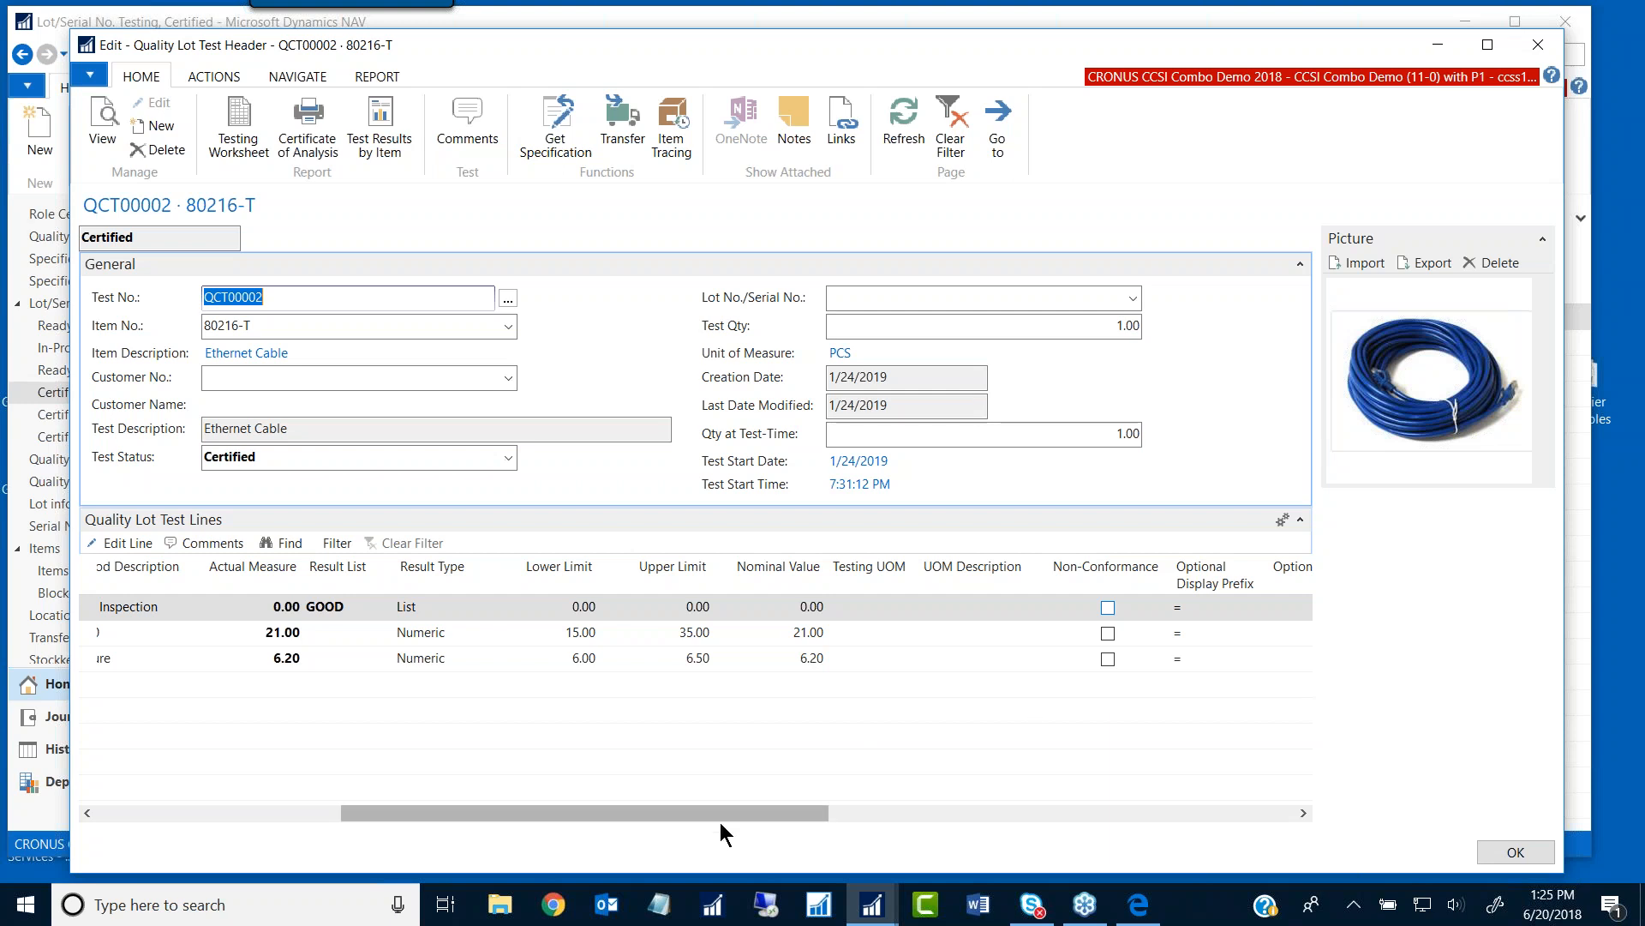
left_click_drag(716, 815, 565, 826)
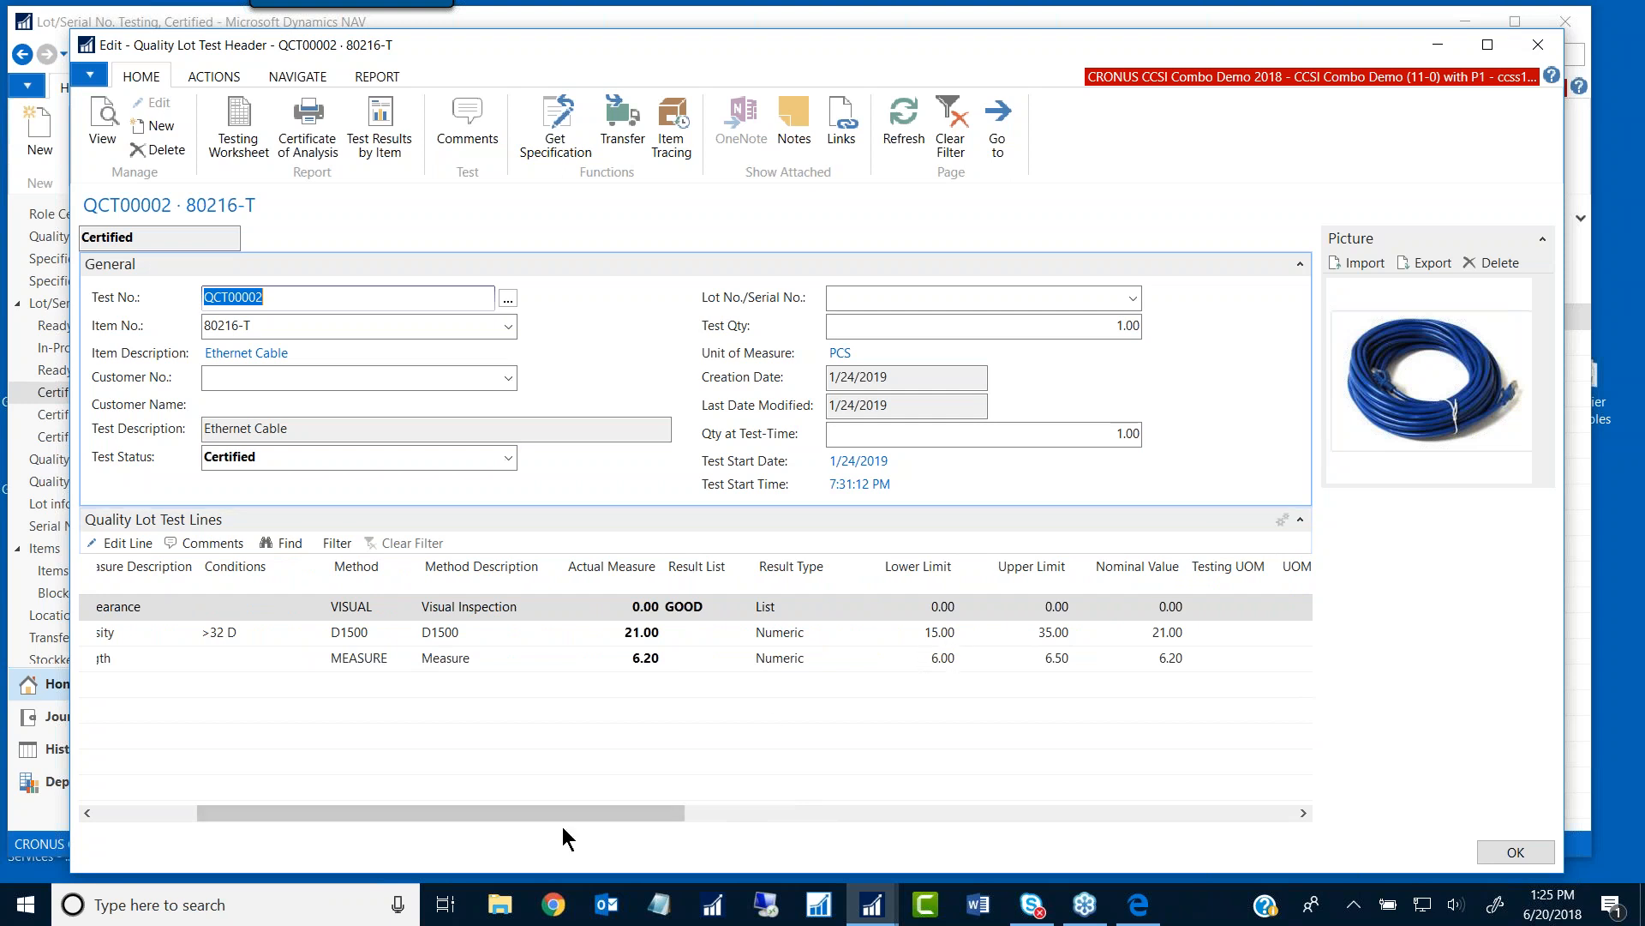
left_click_drag(557, 811, 398, 812)
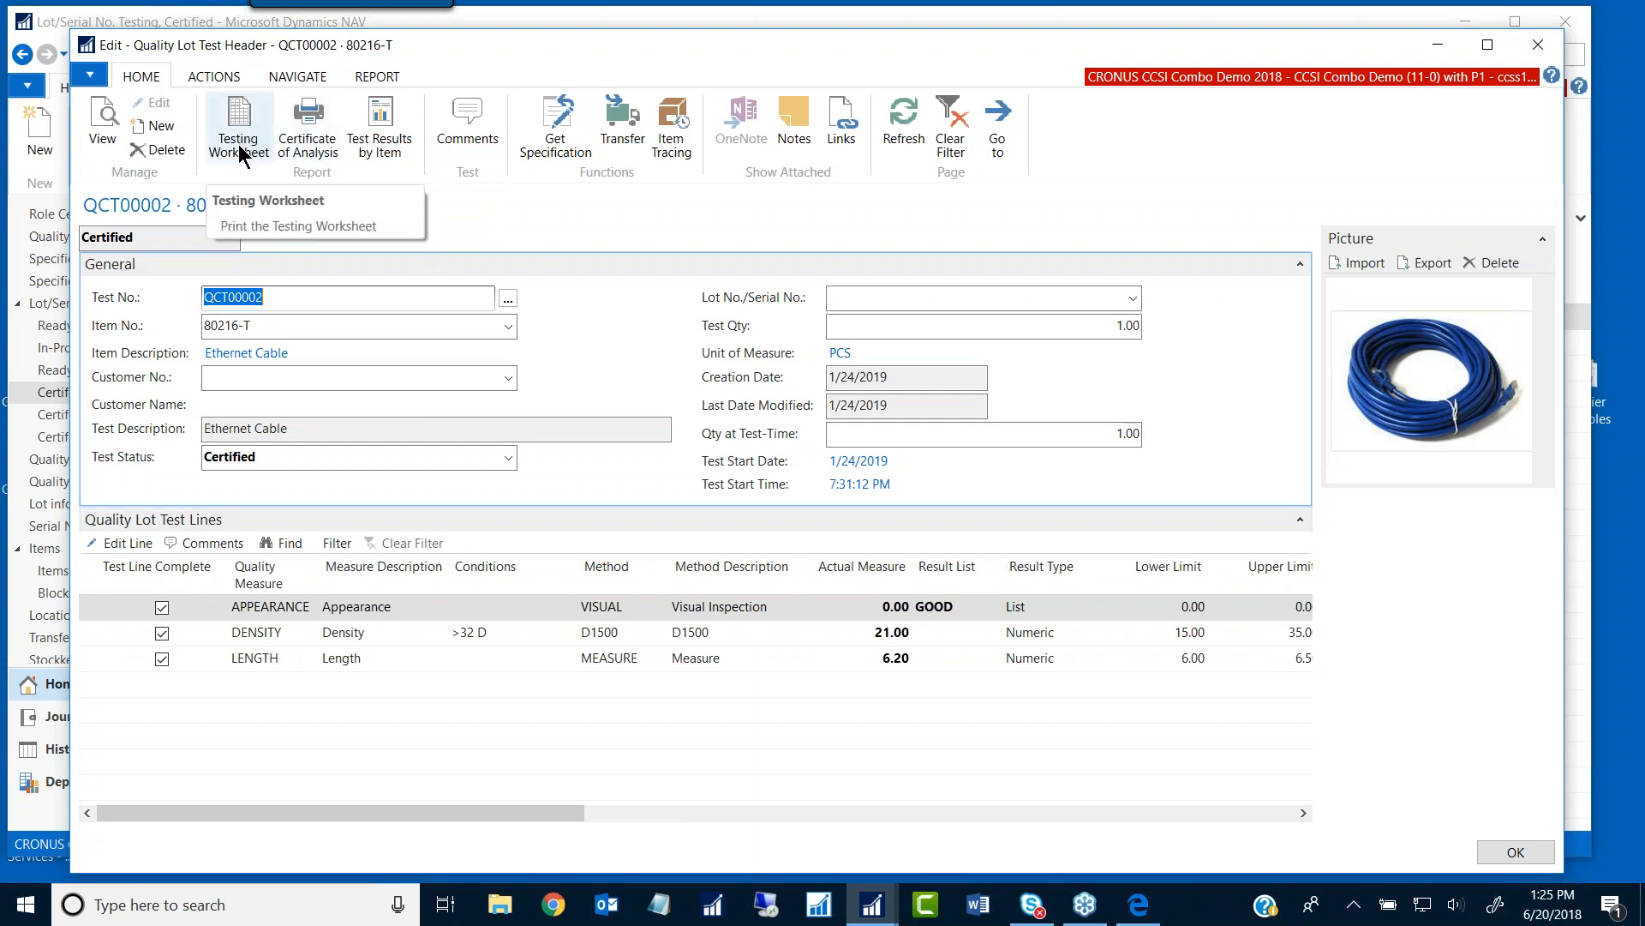
Step: Preview the Certificate of Analysis for test QCT00002 in print layout at 150% zoom
left_click(306, 126)
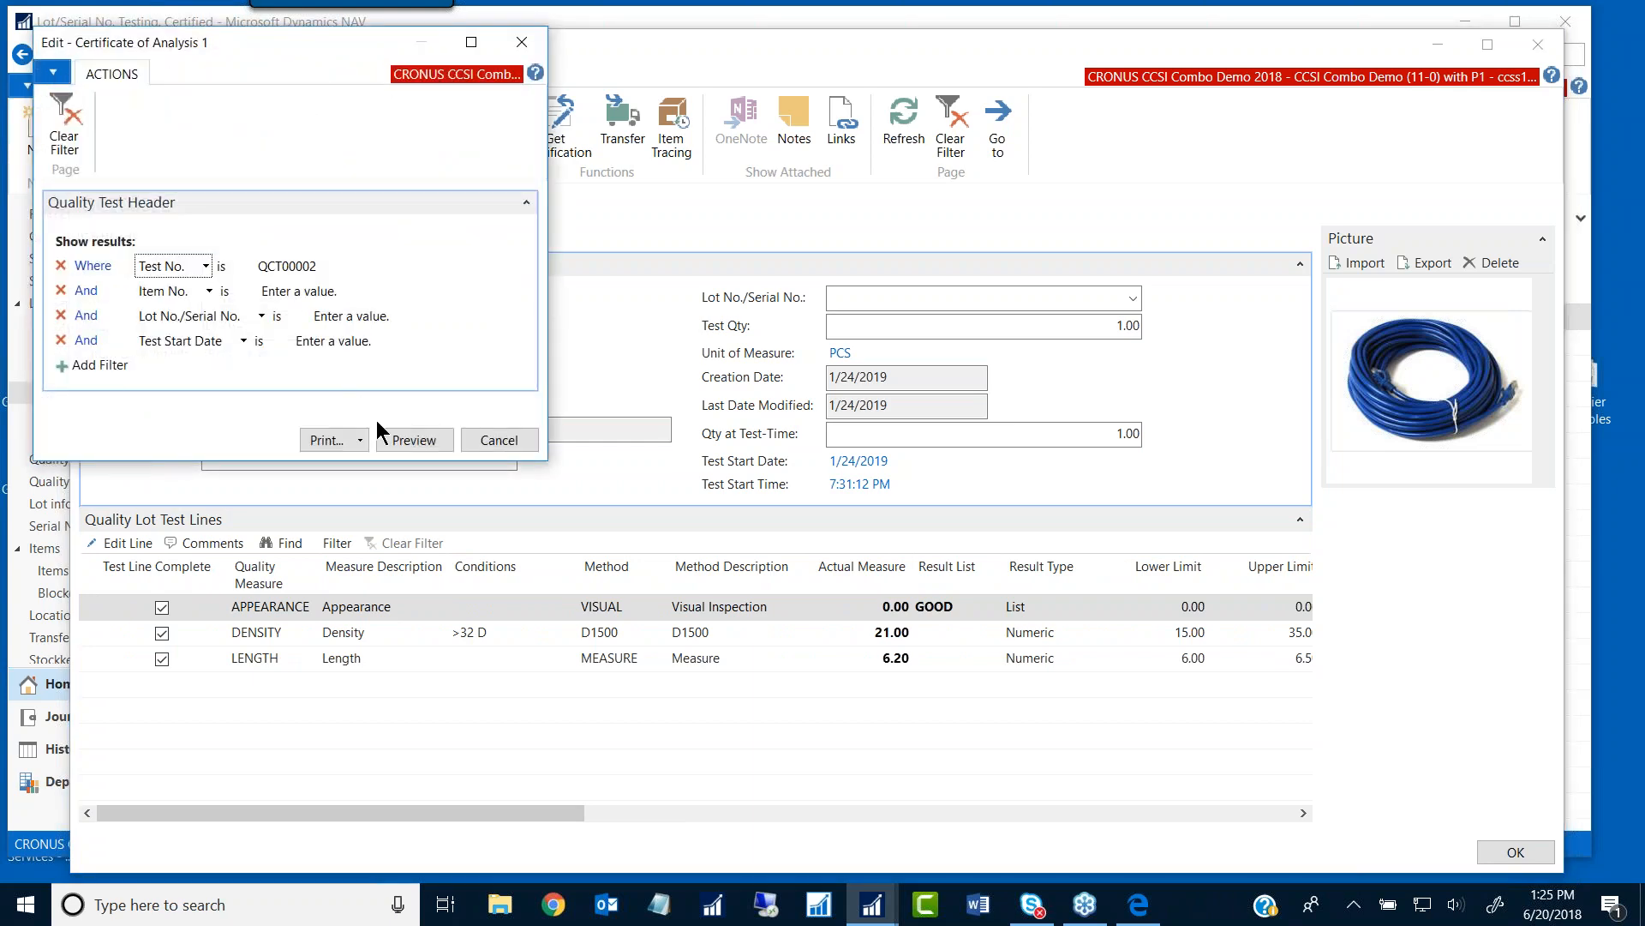
left_click(413, 439)
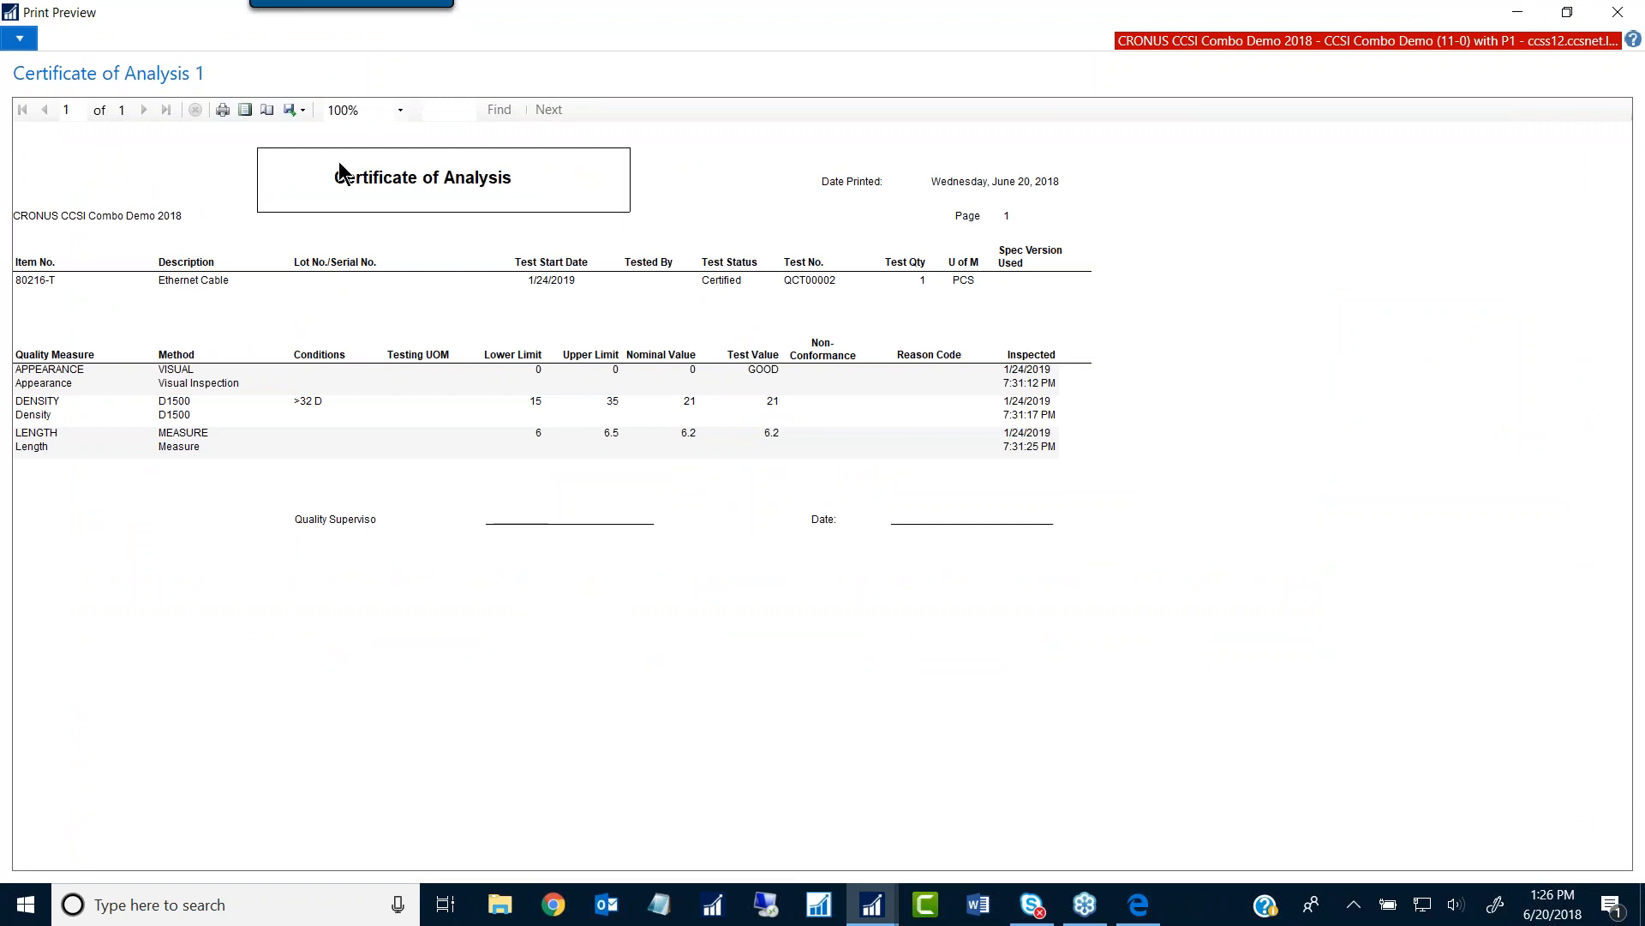
left_click(245, 112)
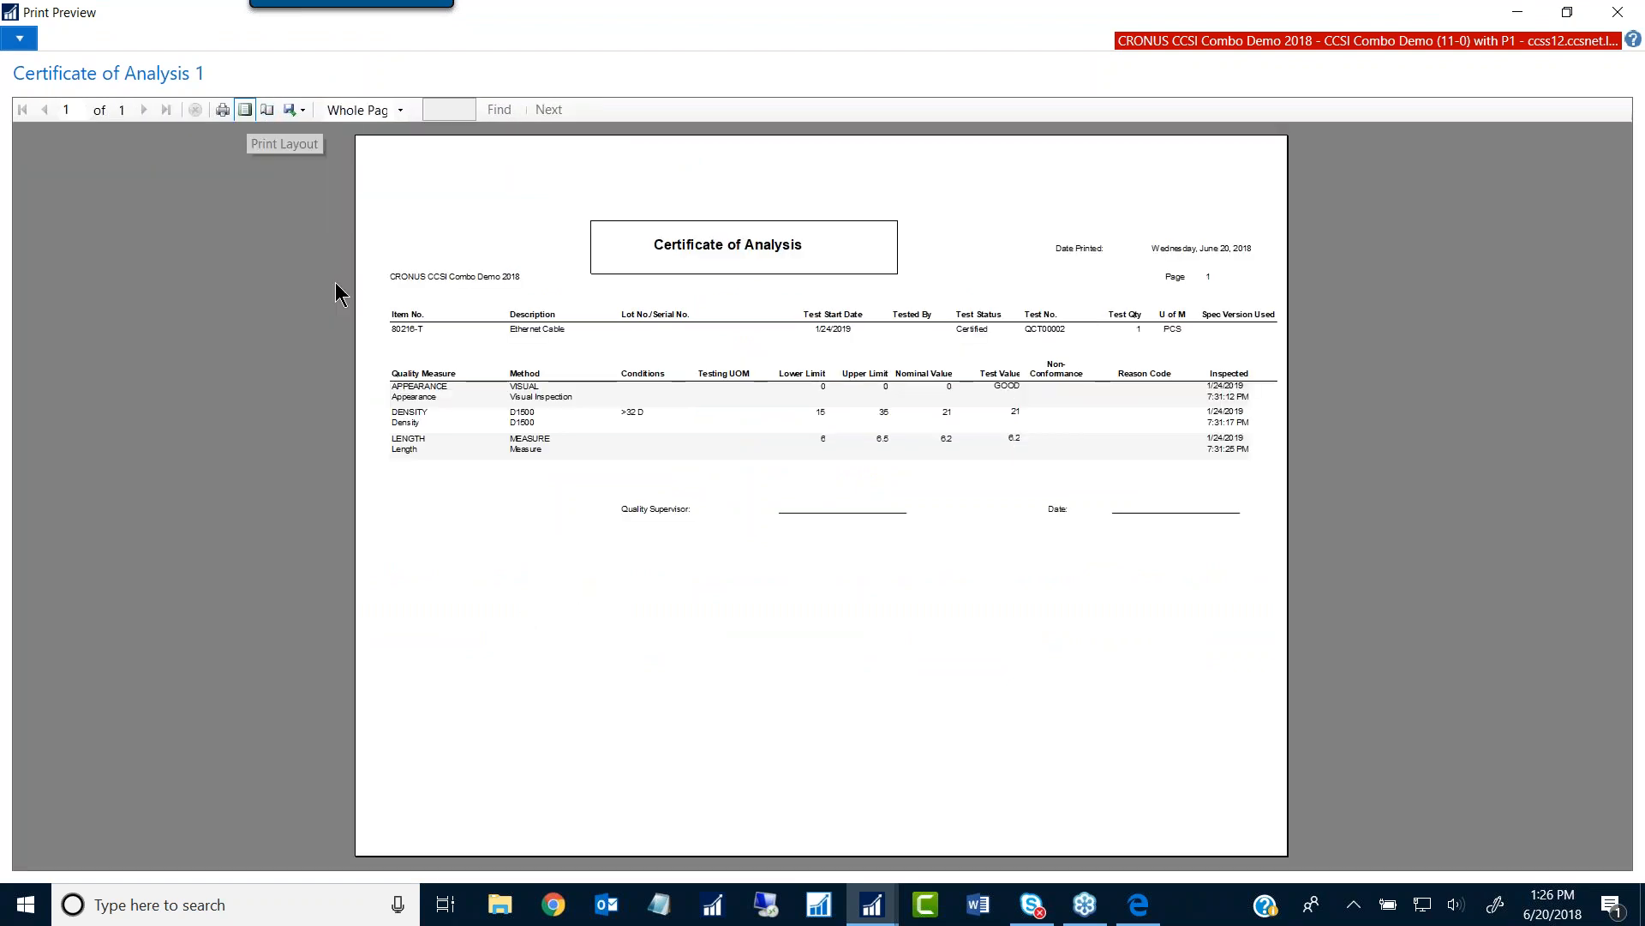
right_click(700, 554)
mouse_move(752, 691)
left_click(905, 771)
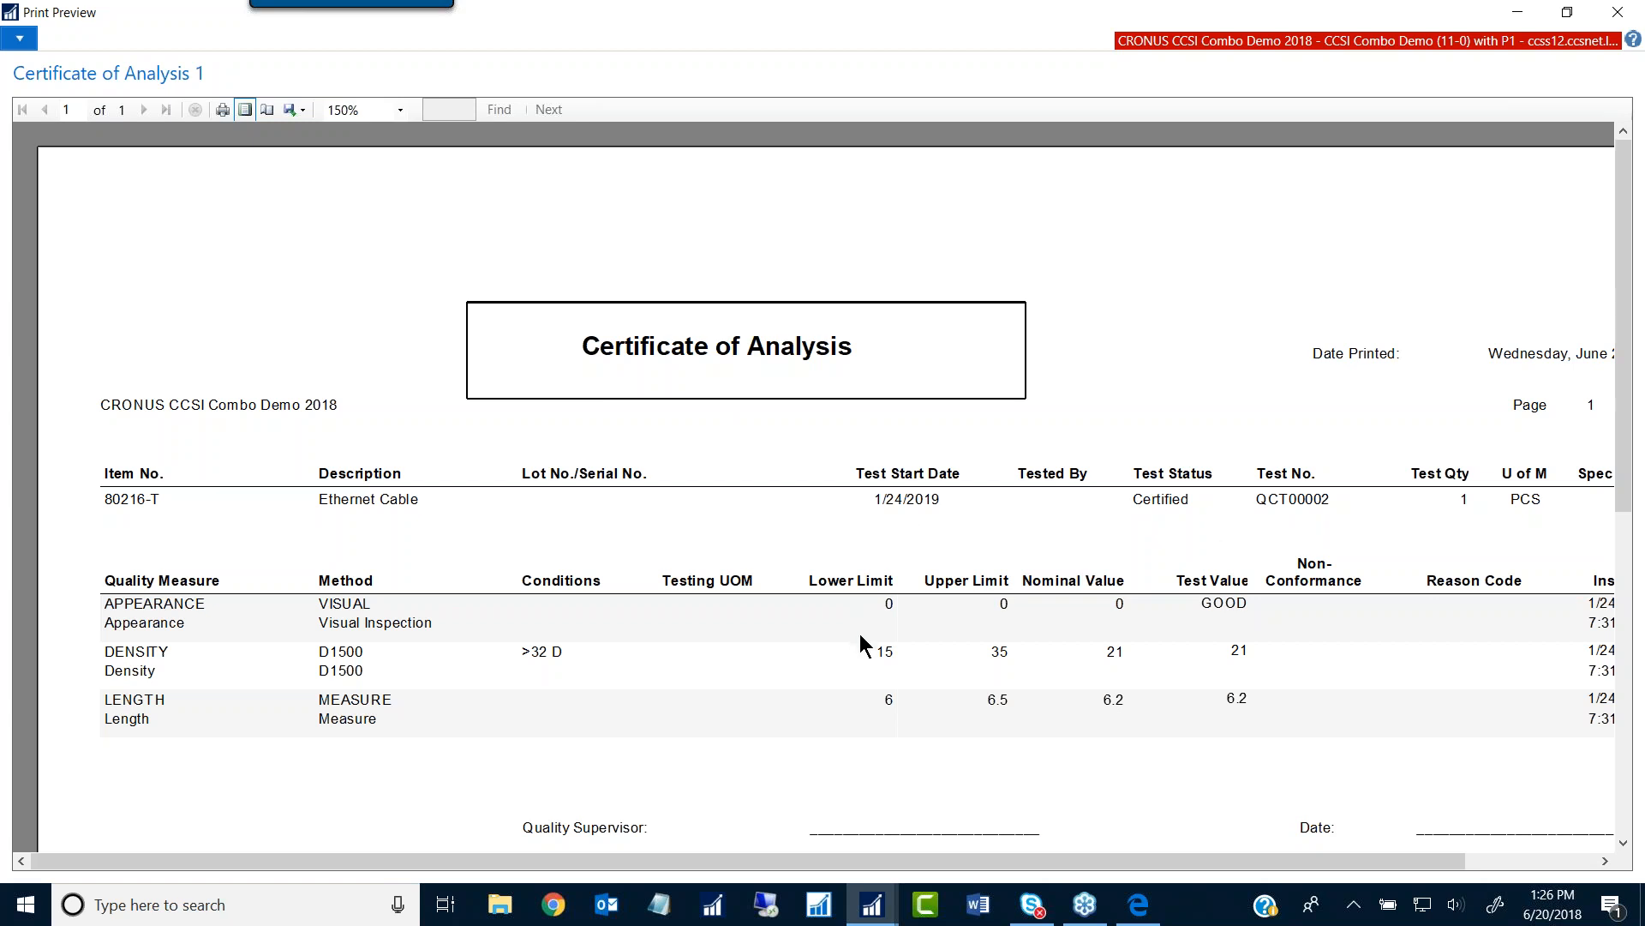
Step: Review the certificate down to the Quality Supervisor signature line, set the zoom to 100%, and close the preview
scroll(857, 634, "down", 1)
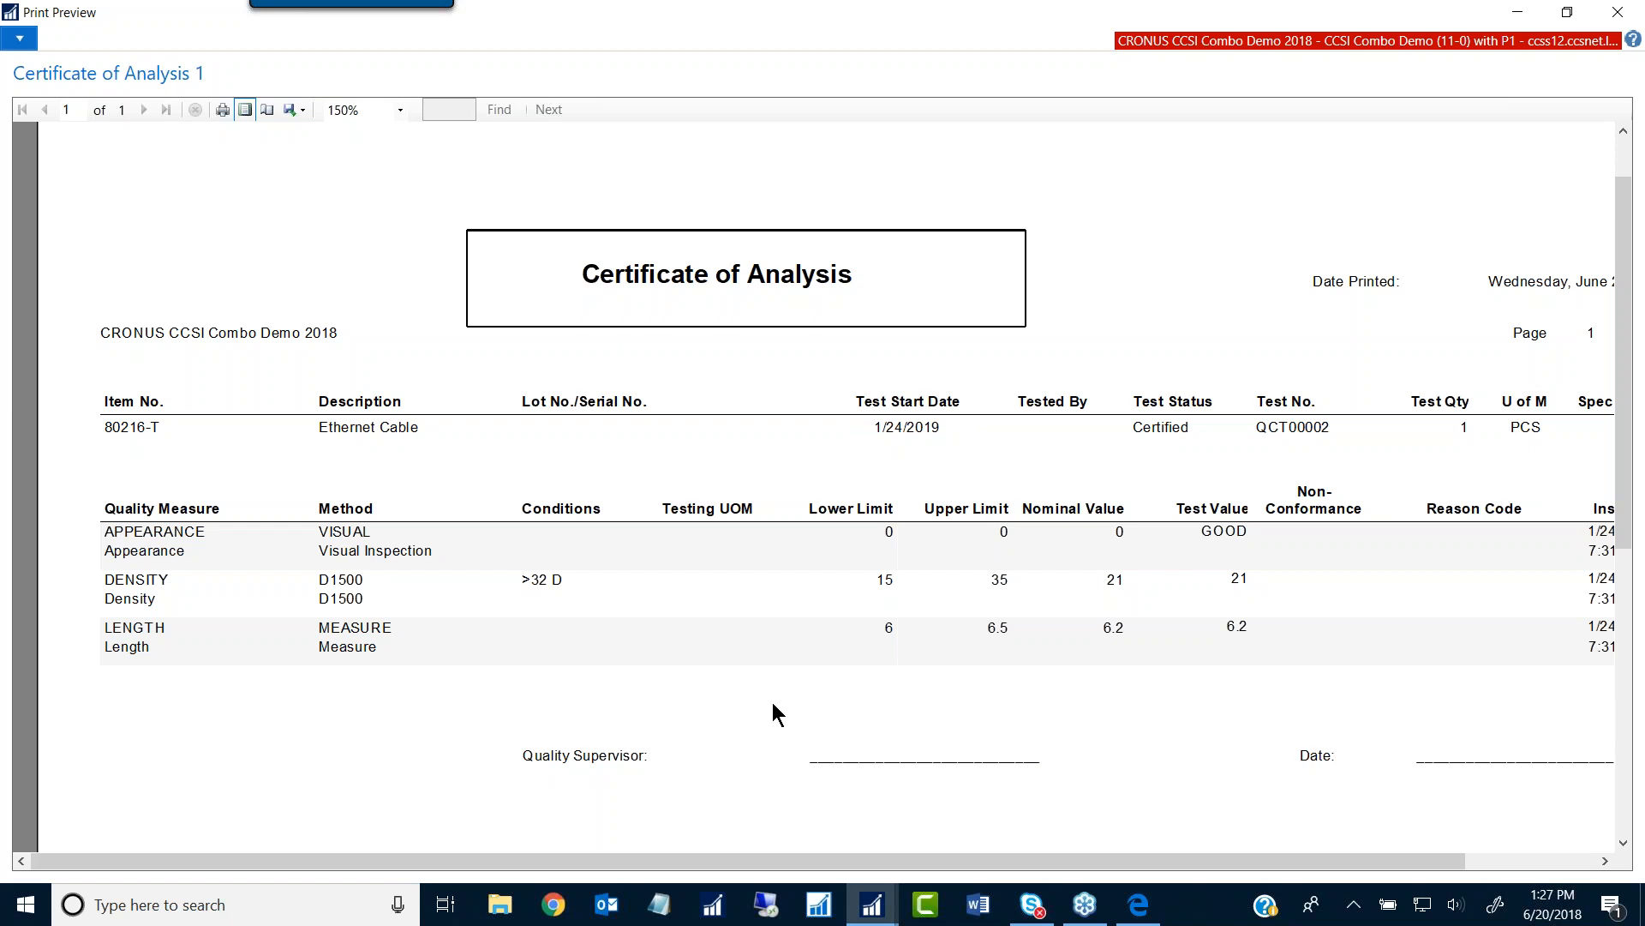
right_click(773, 702)
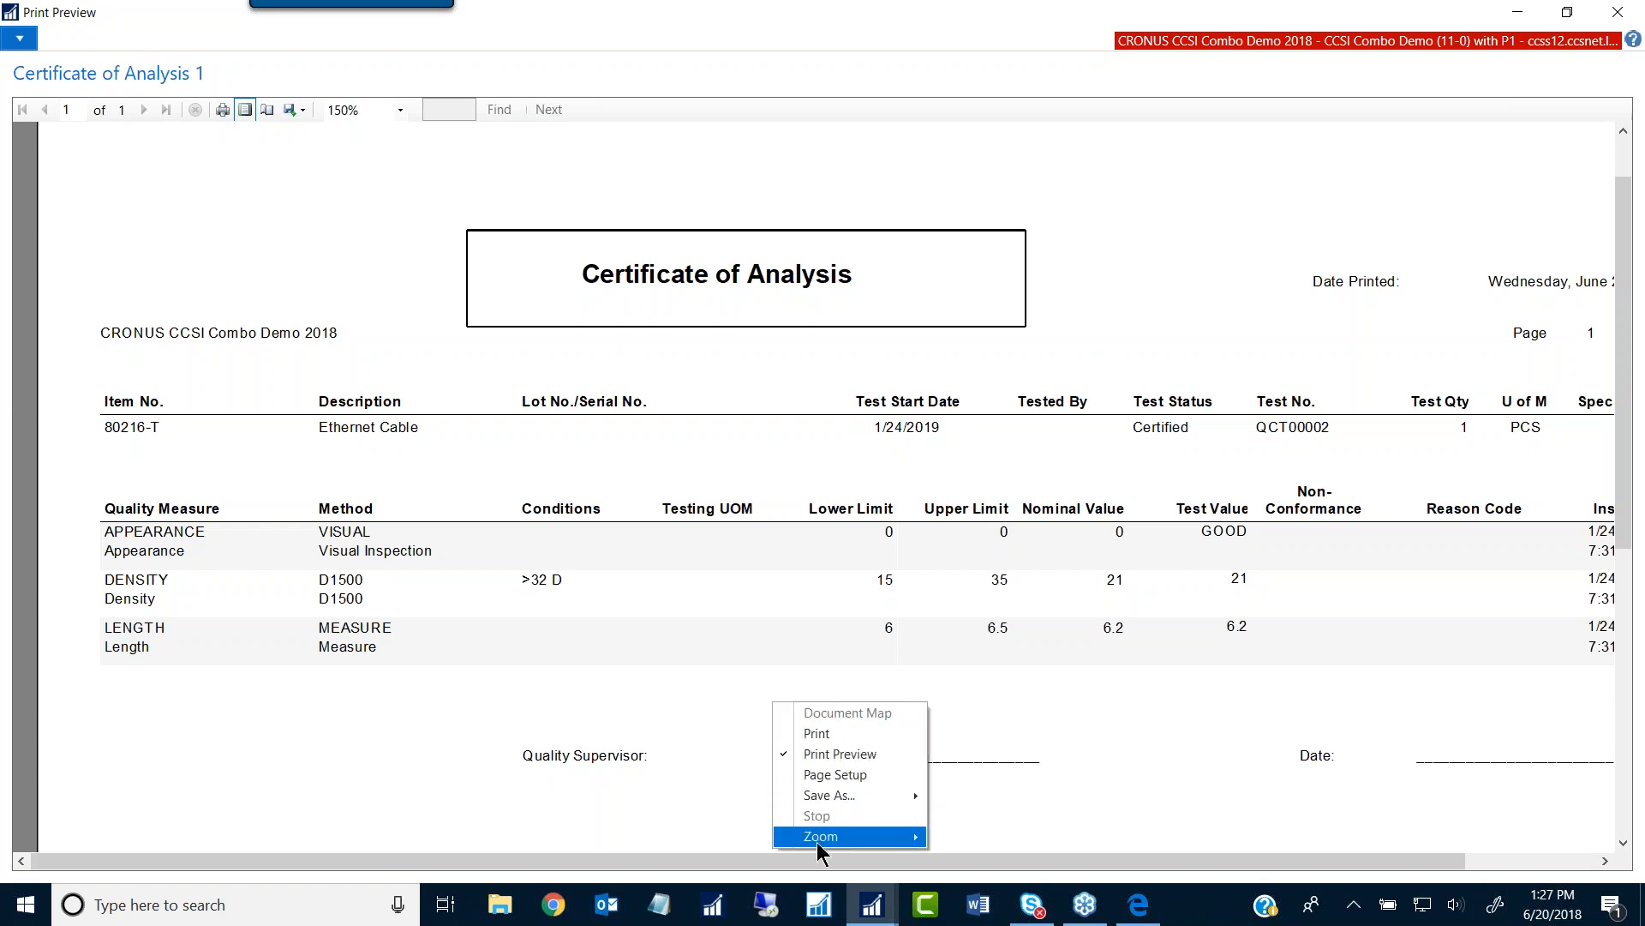
mouse_move(816, 842)
left_click(985, 810)
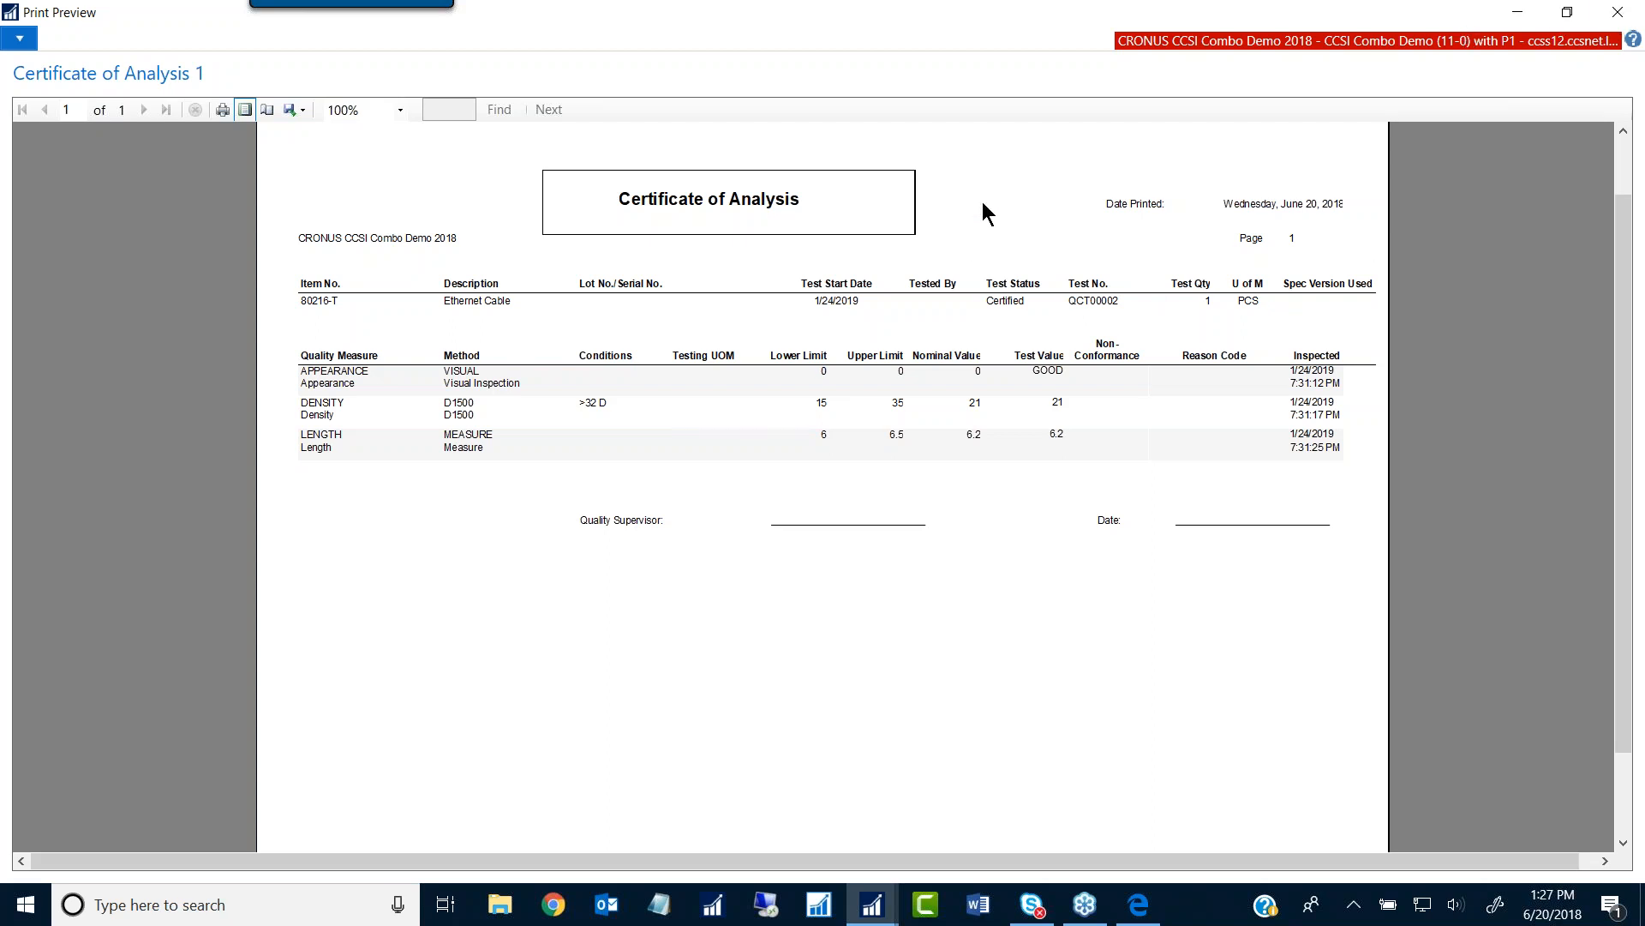
left_click(1616, 12)
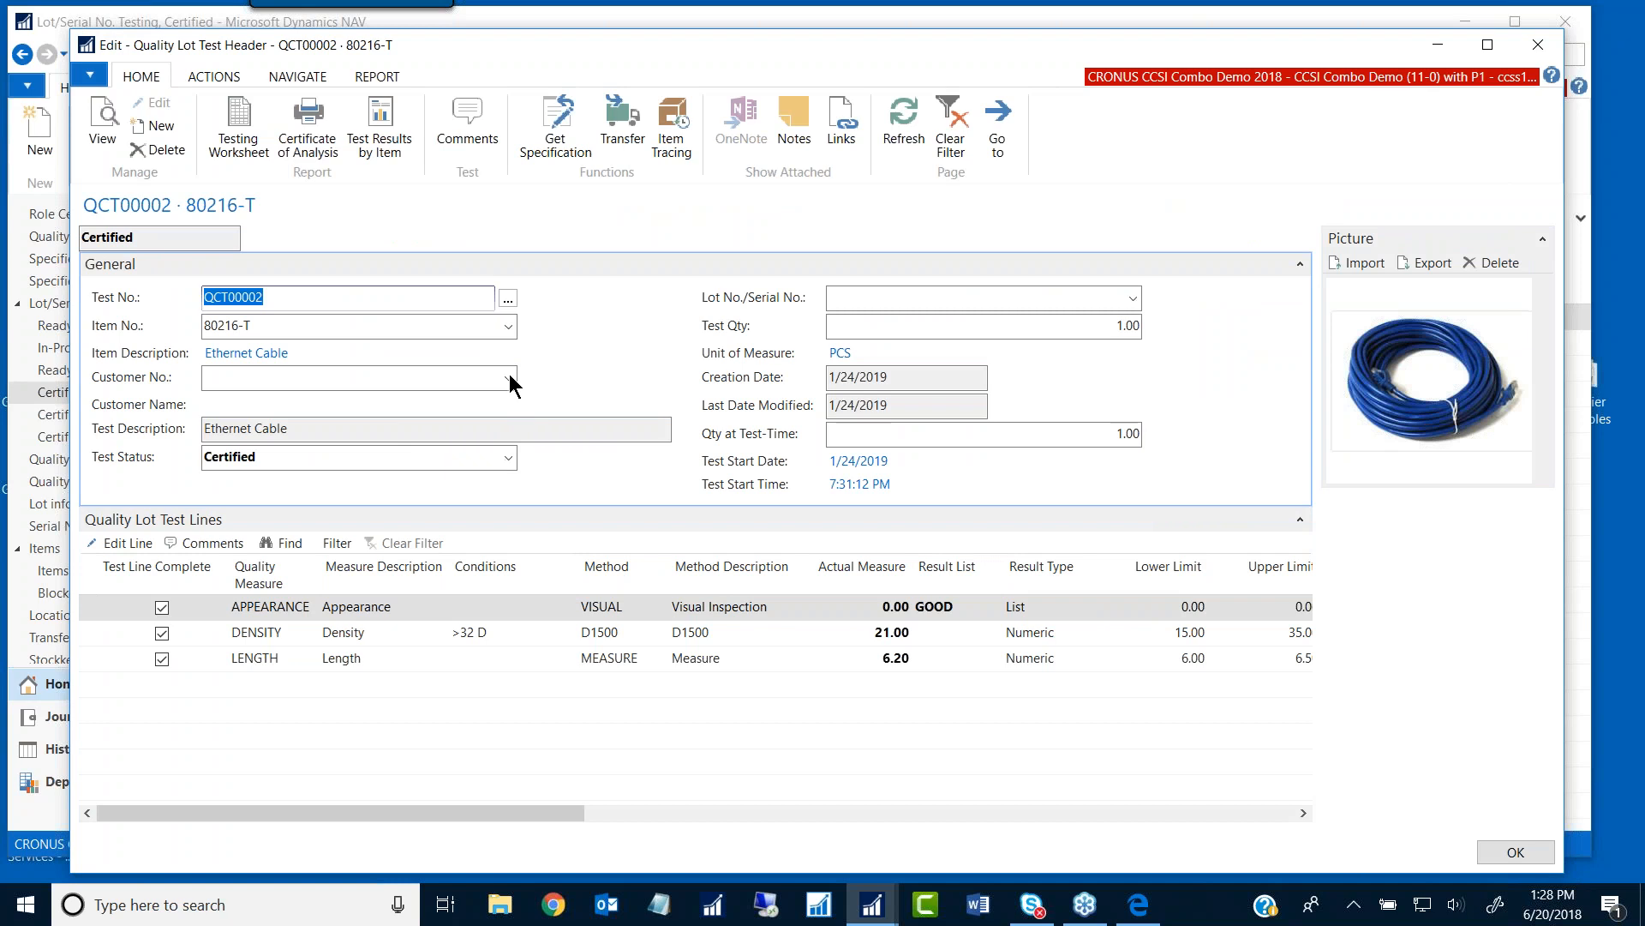
Step: Review the available Test Status options on test QCT00002 without changing the status, and return to the Role Center
left_click(317, 457)
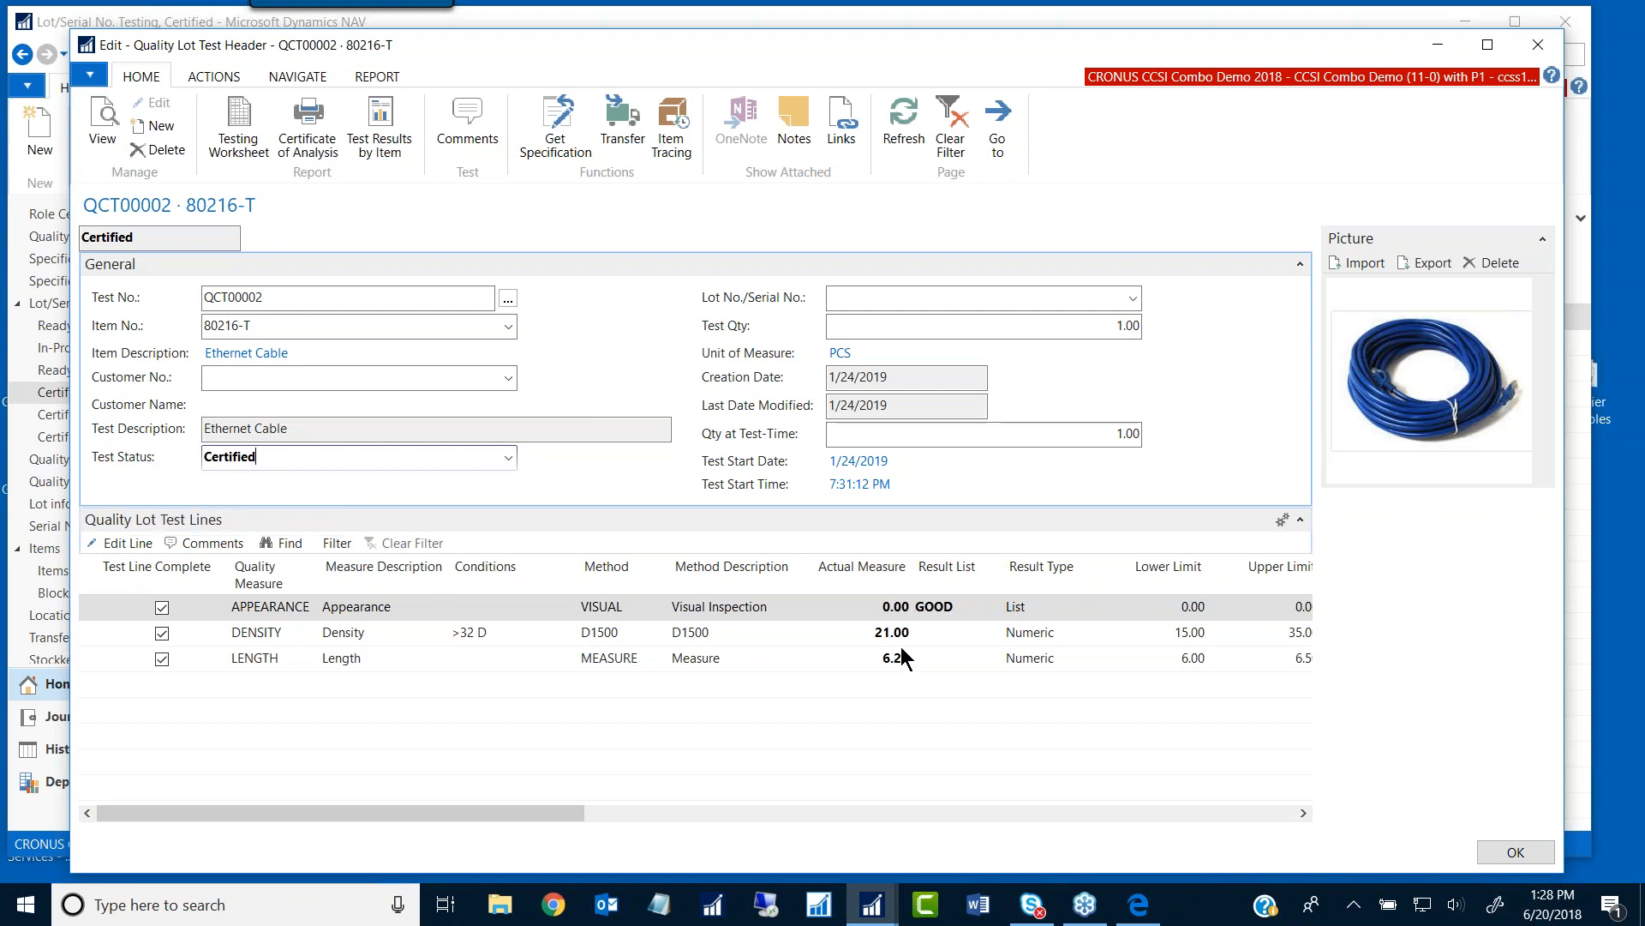
left_click(507, 460)
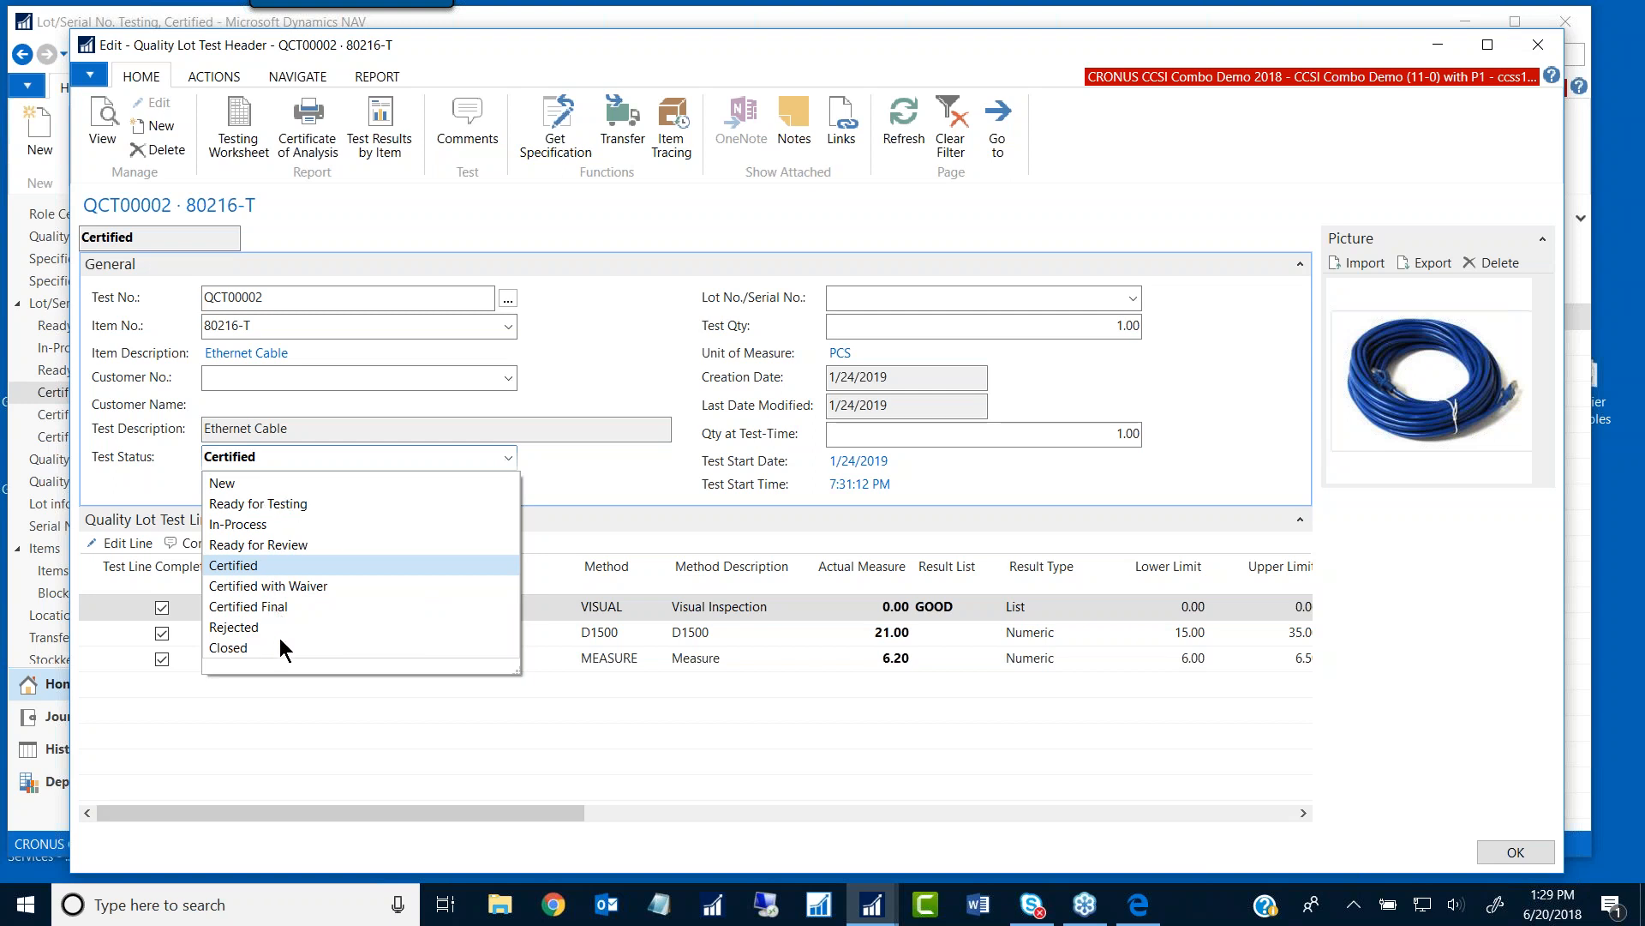
key("Escape")
key("Escape")
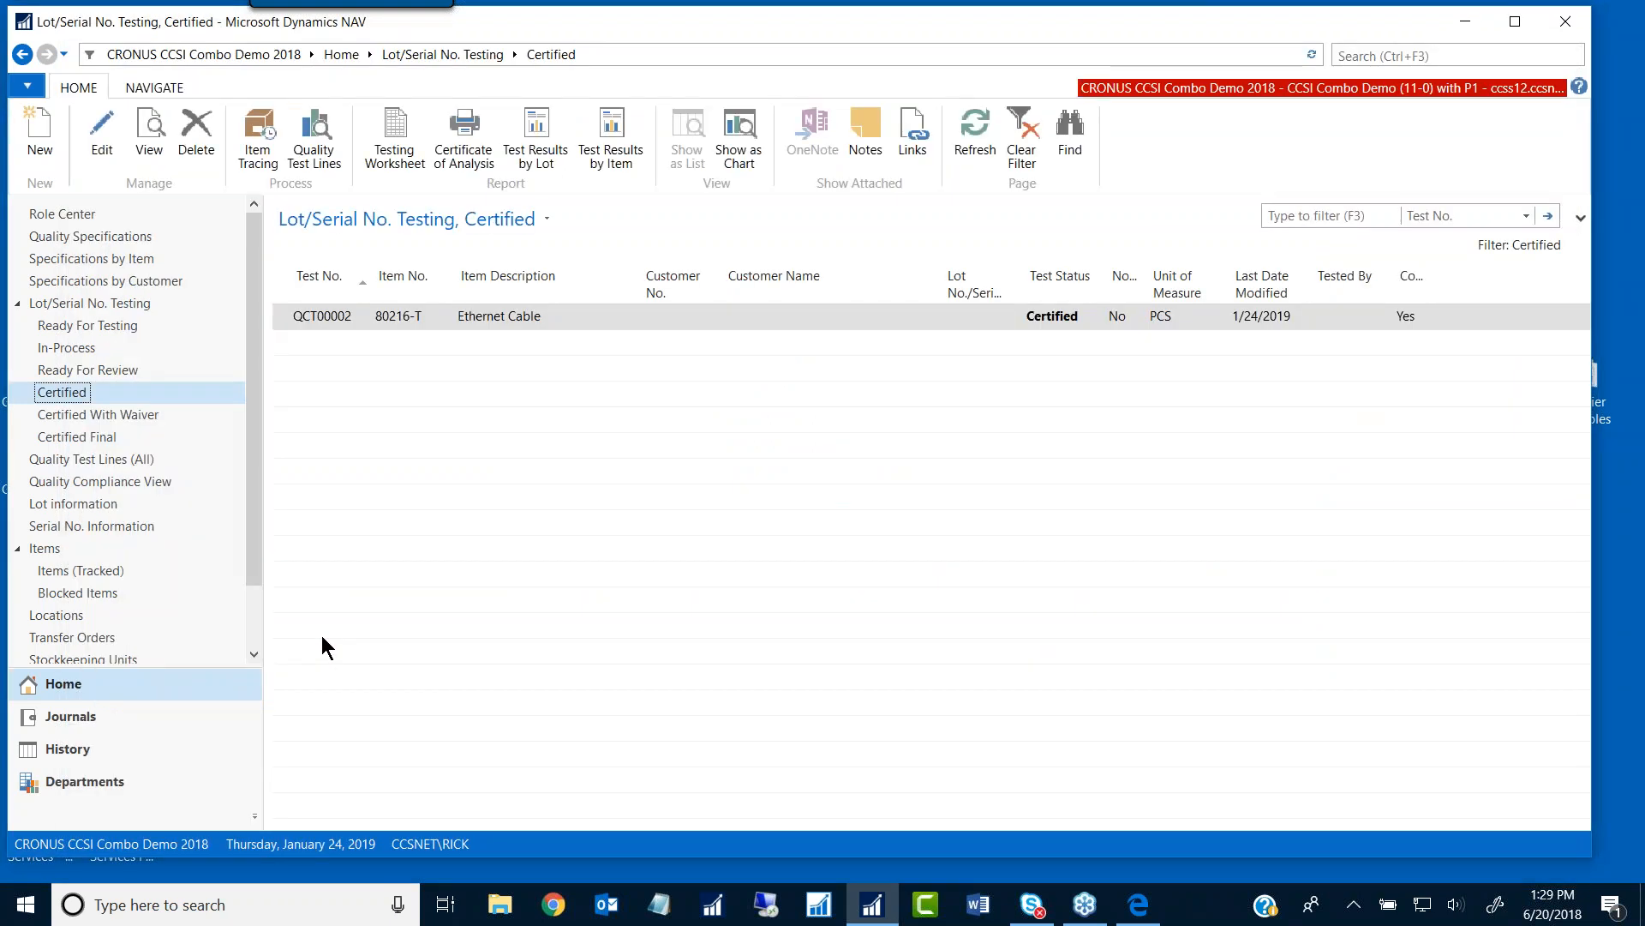
left_click(63, 215)
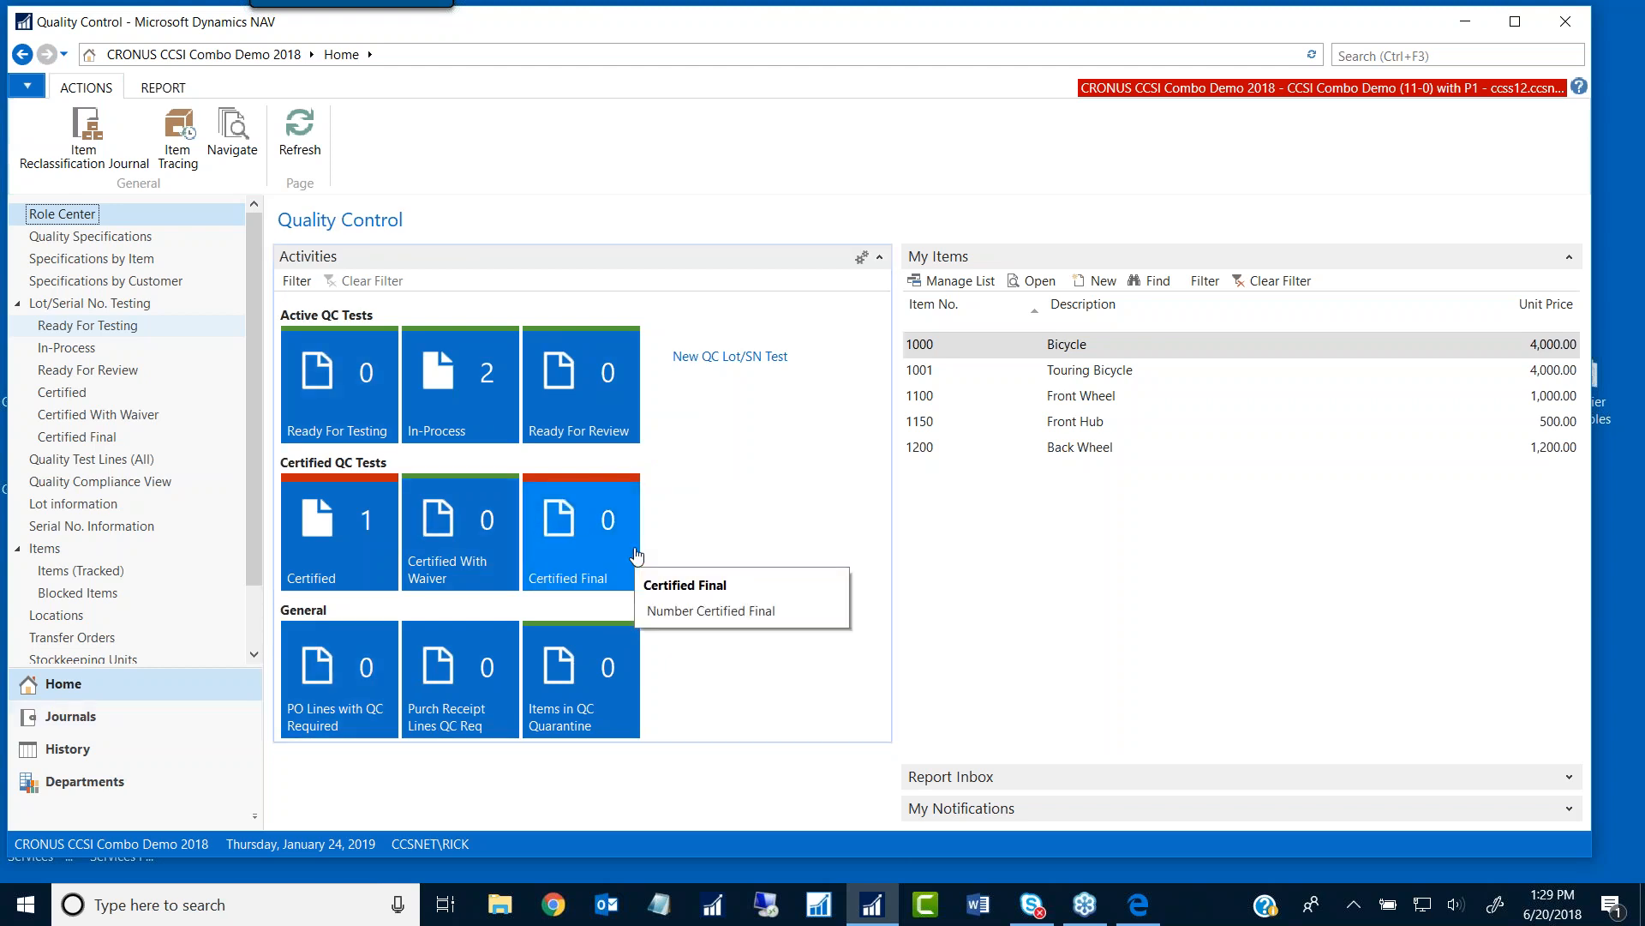
Step: Read the C of A, Pick Doc and Reporting attributes in the Edge study guide, and minimize it
left_click(1145, 914)
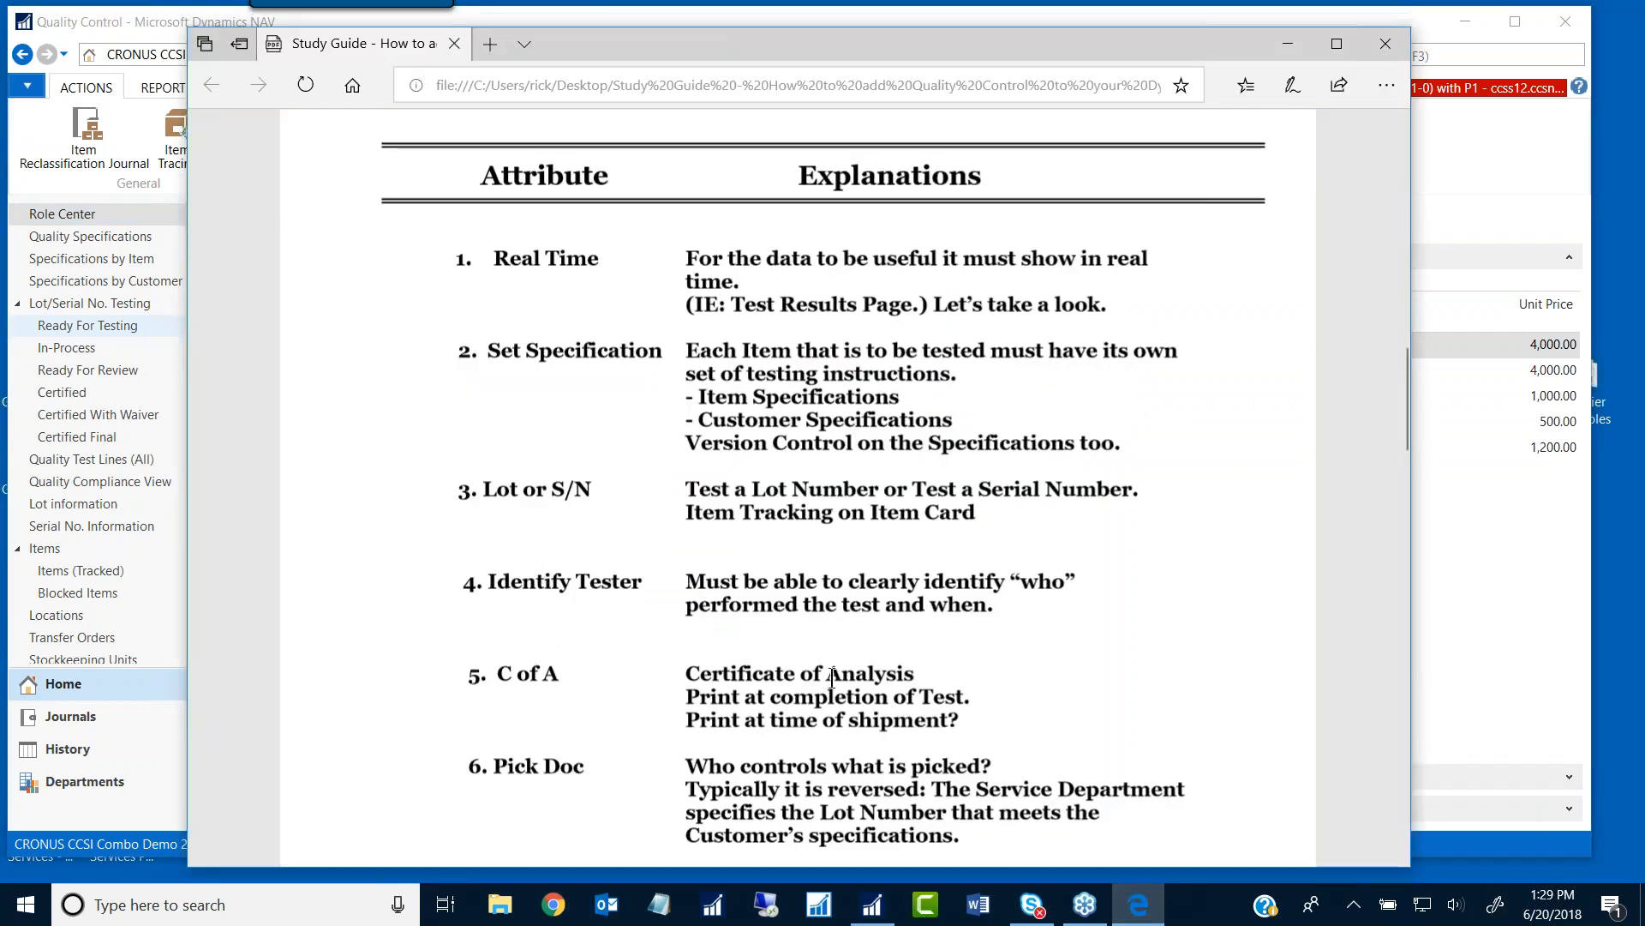
scroll(792, 677, "down", 1)
scroll(793, 677, "down", 3)
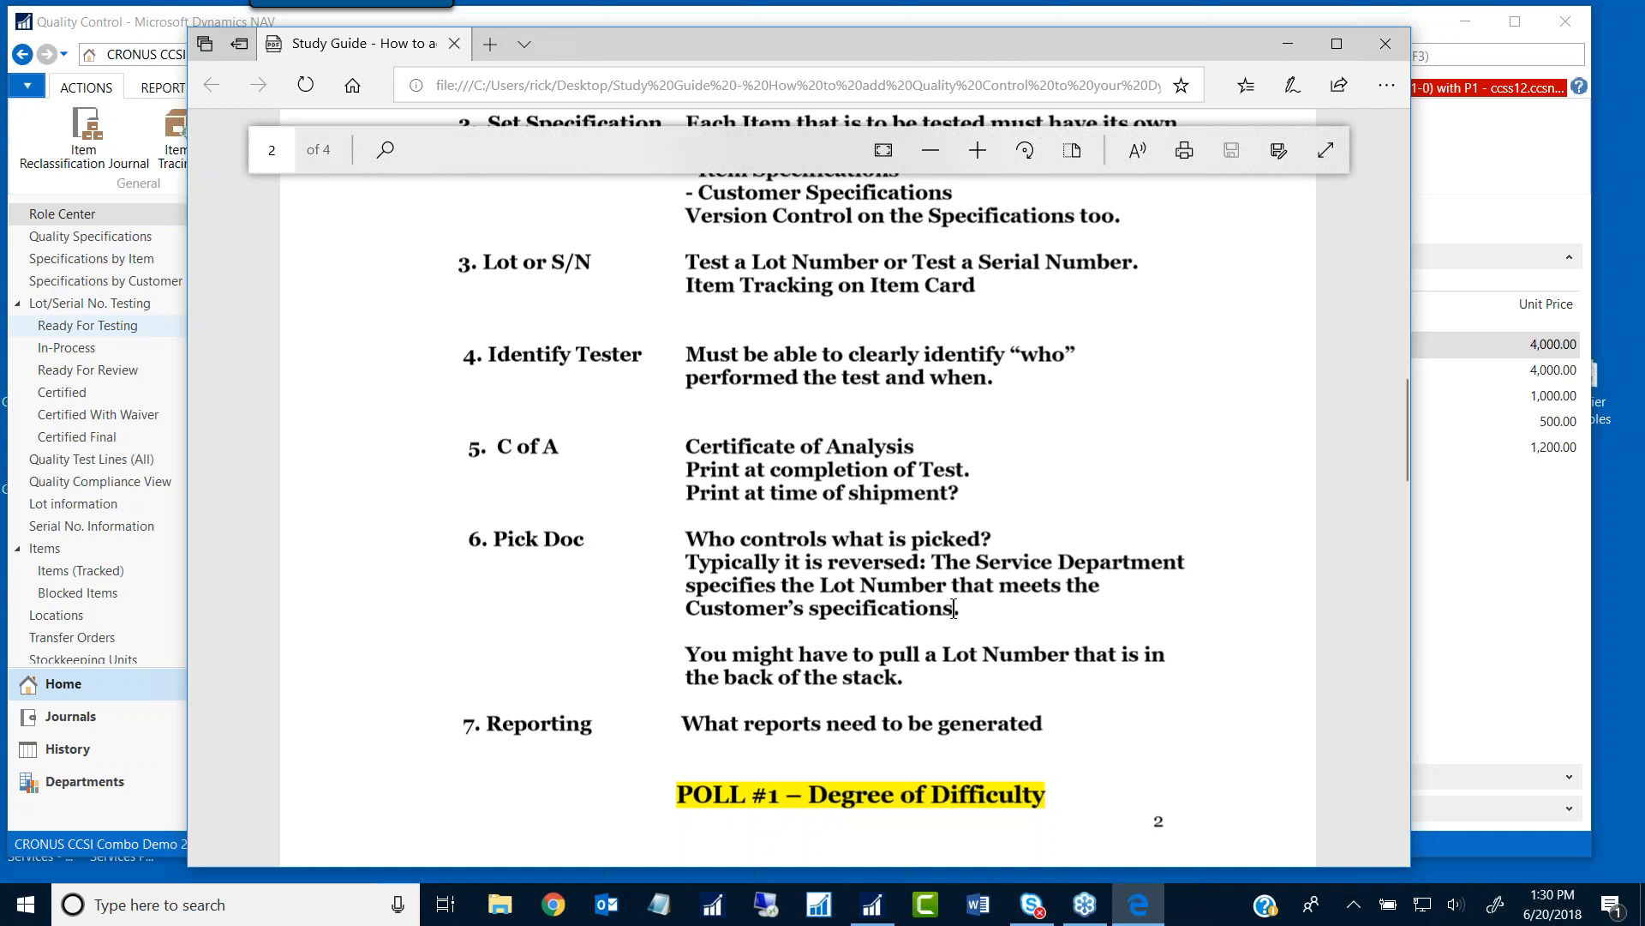
left_click(1277, 45)
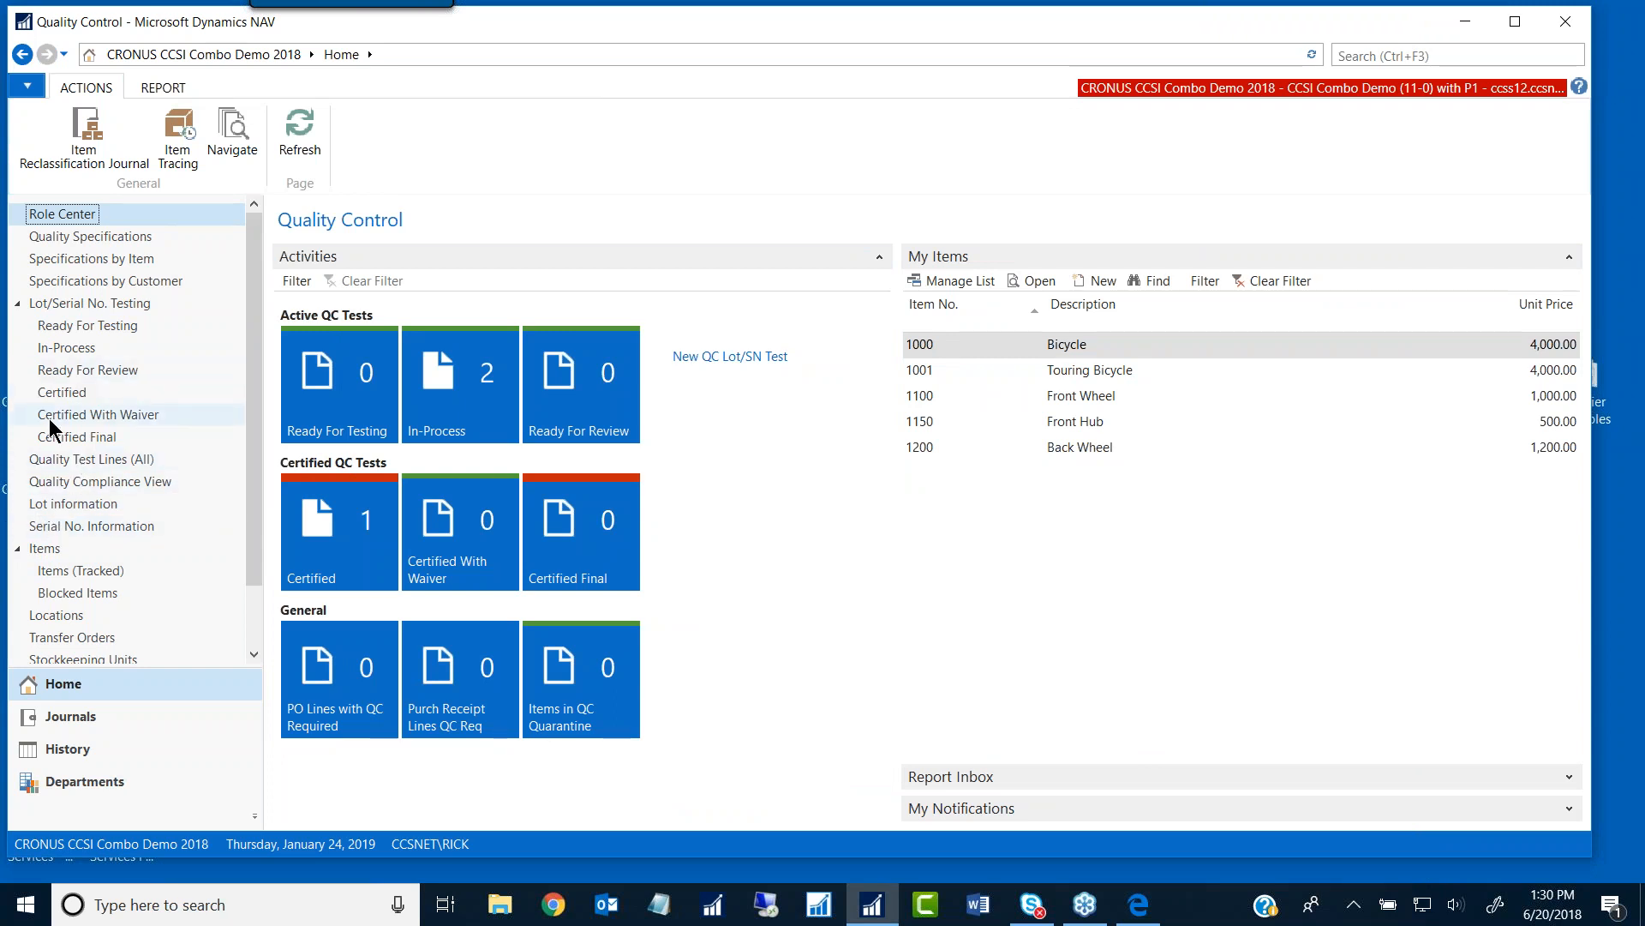
Step: Open the first sales order for The Cannon Group PLC for editing and review its additional general fields
scroll(95, 497, "down", 1)
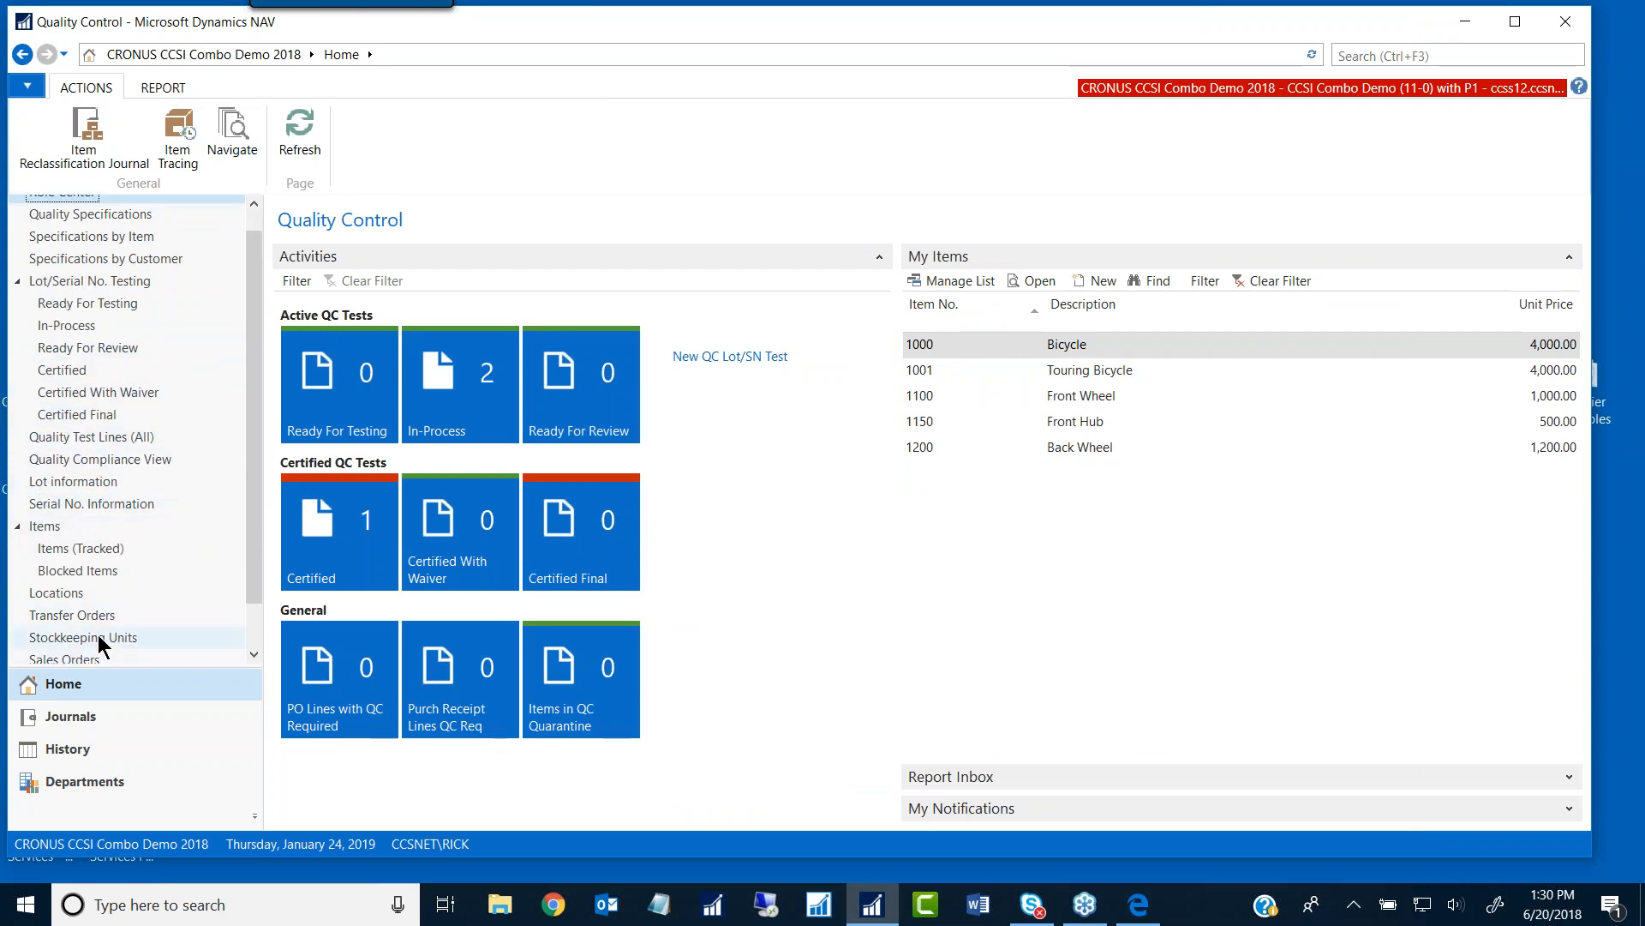
scroll(98, 641, "down", 1)
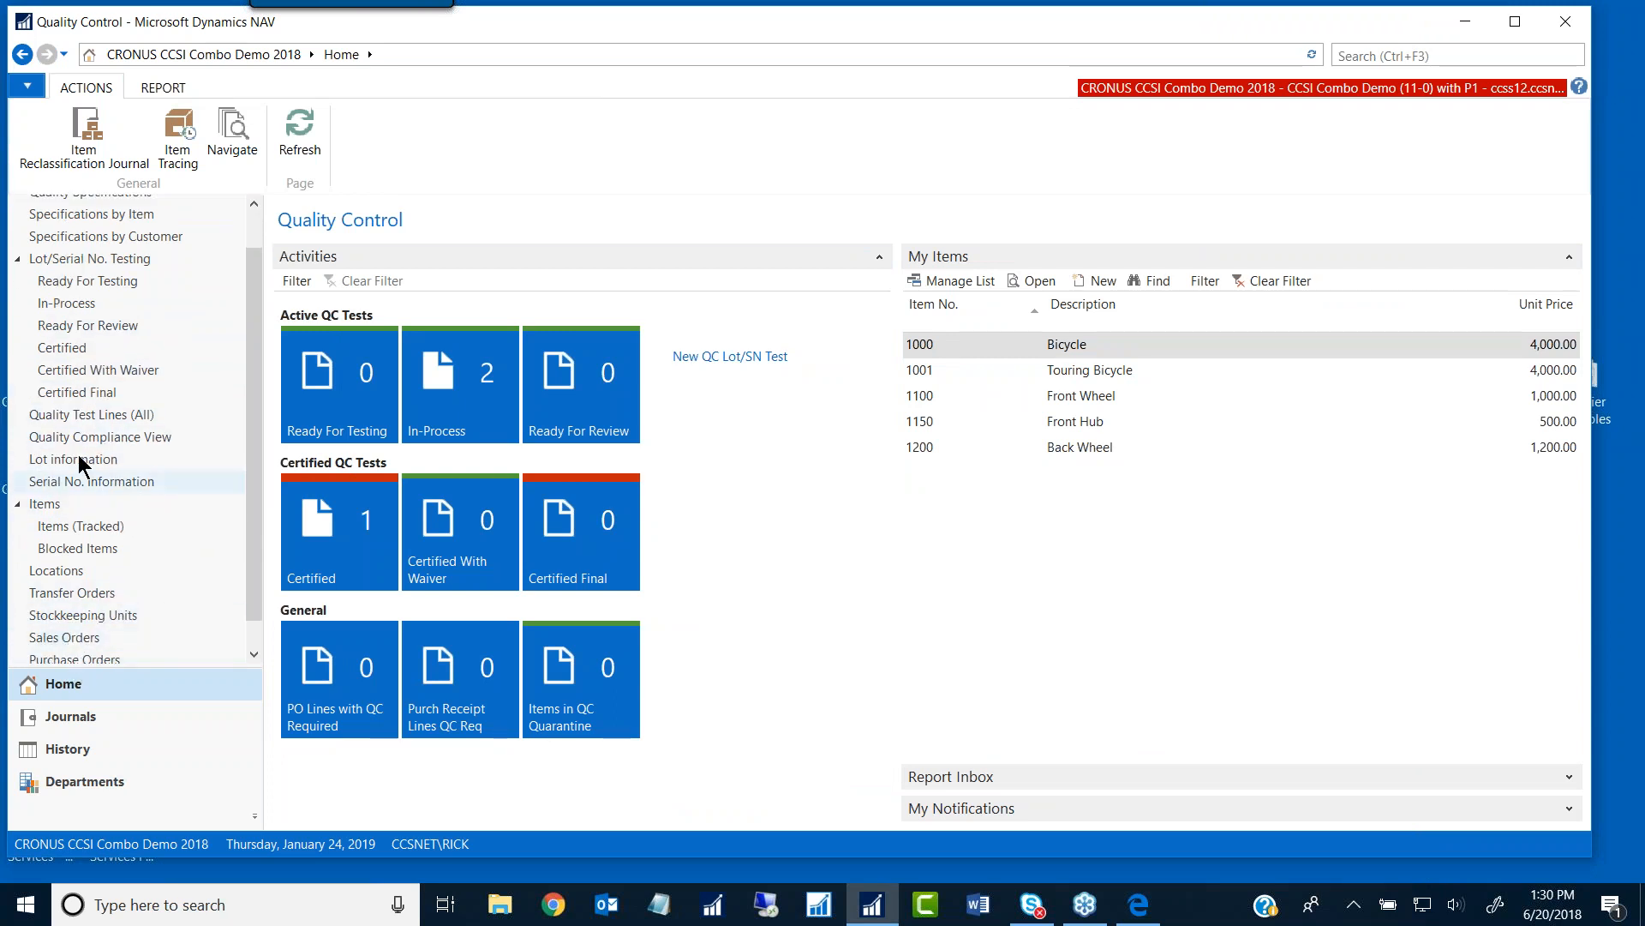
left_click(69, 636)
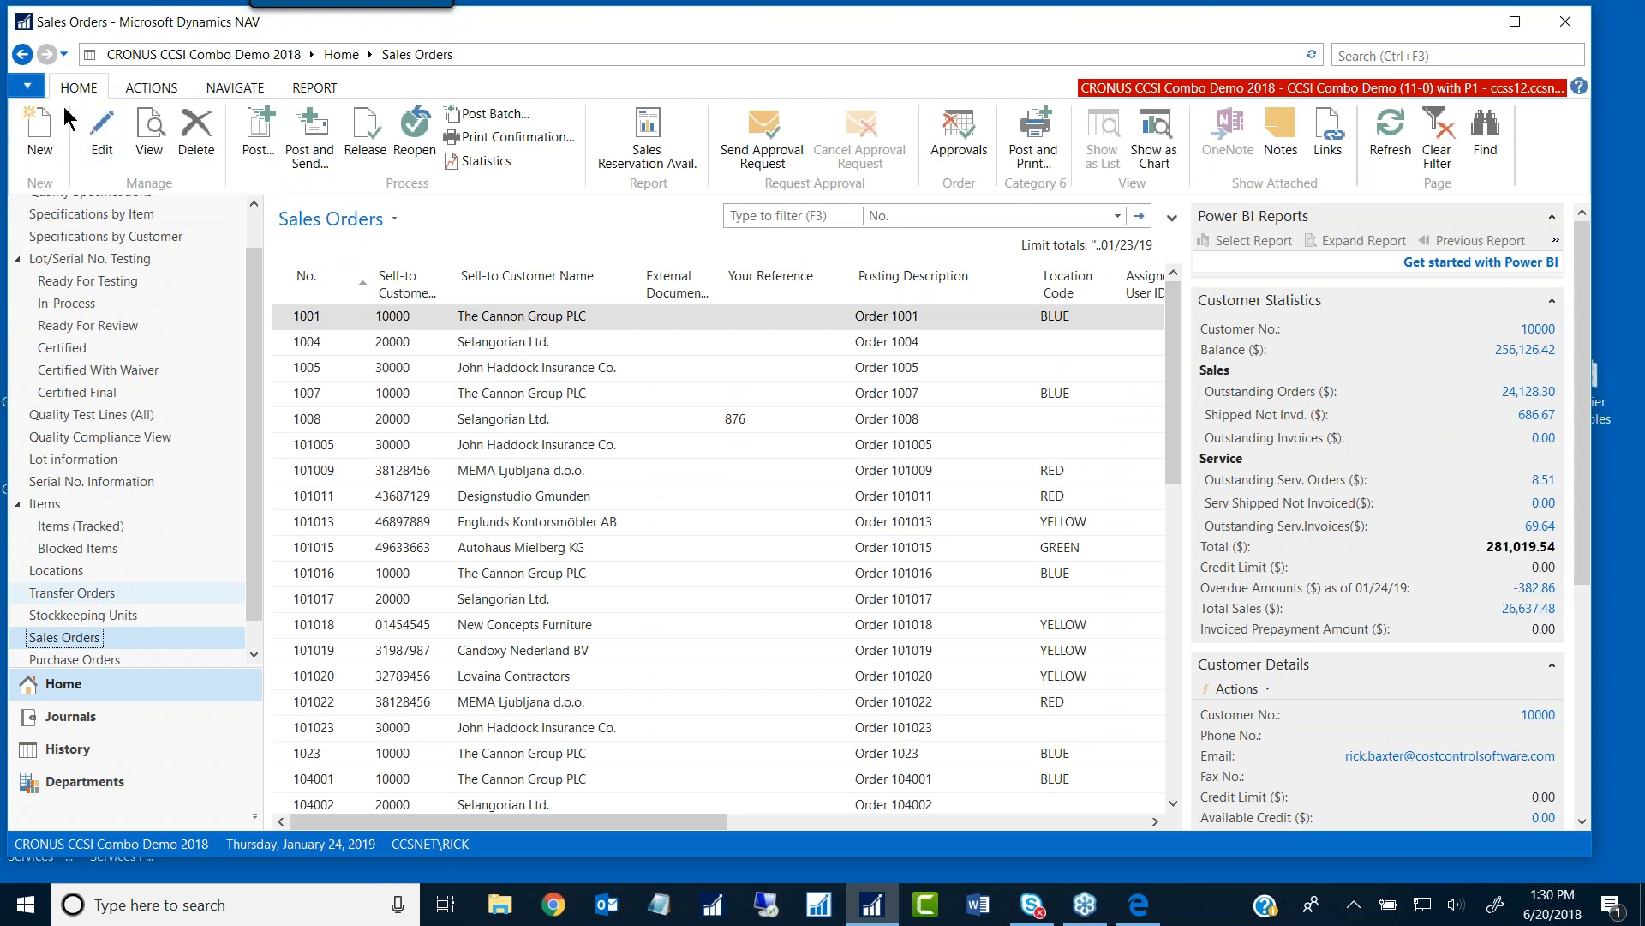
left_click(100, 133)
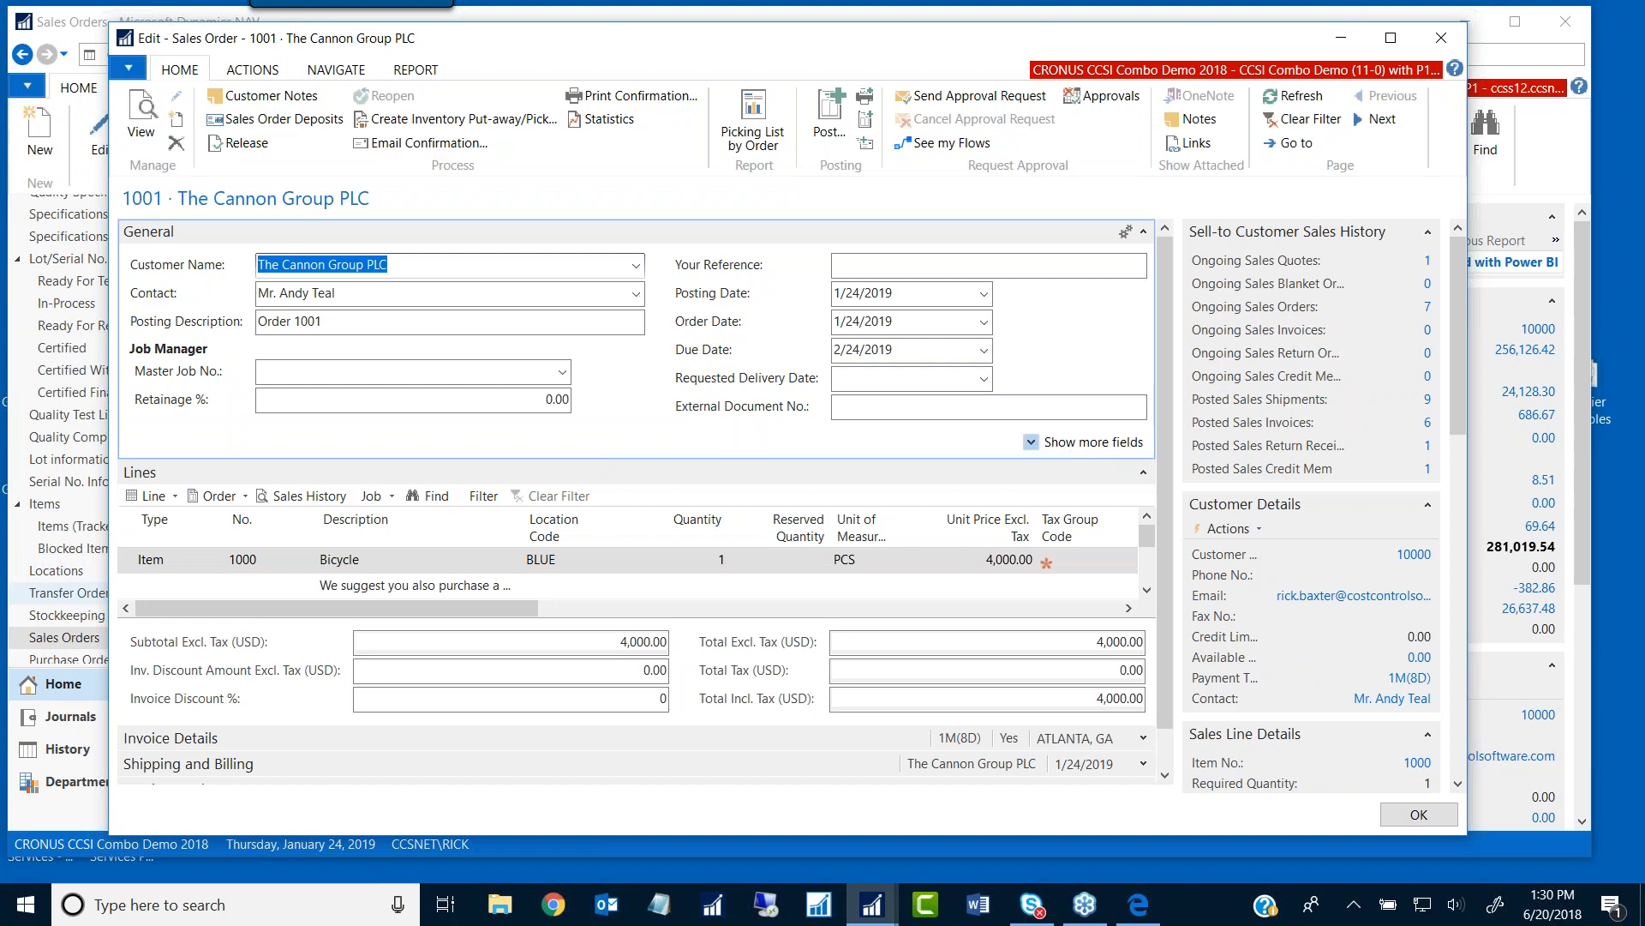
left_click(1063, 444)
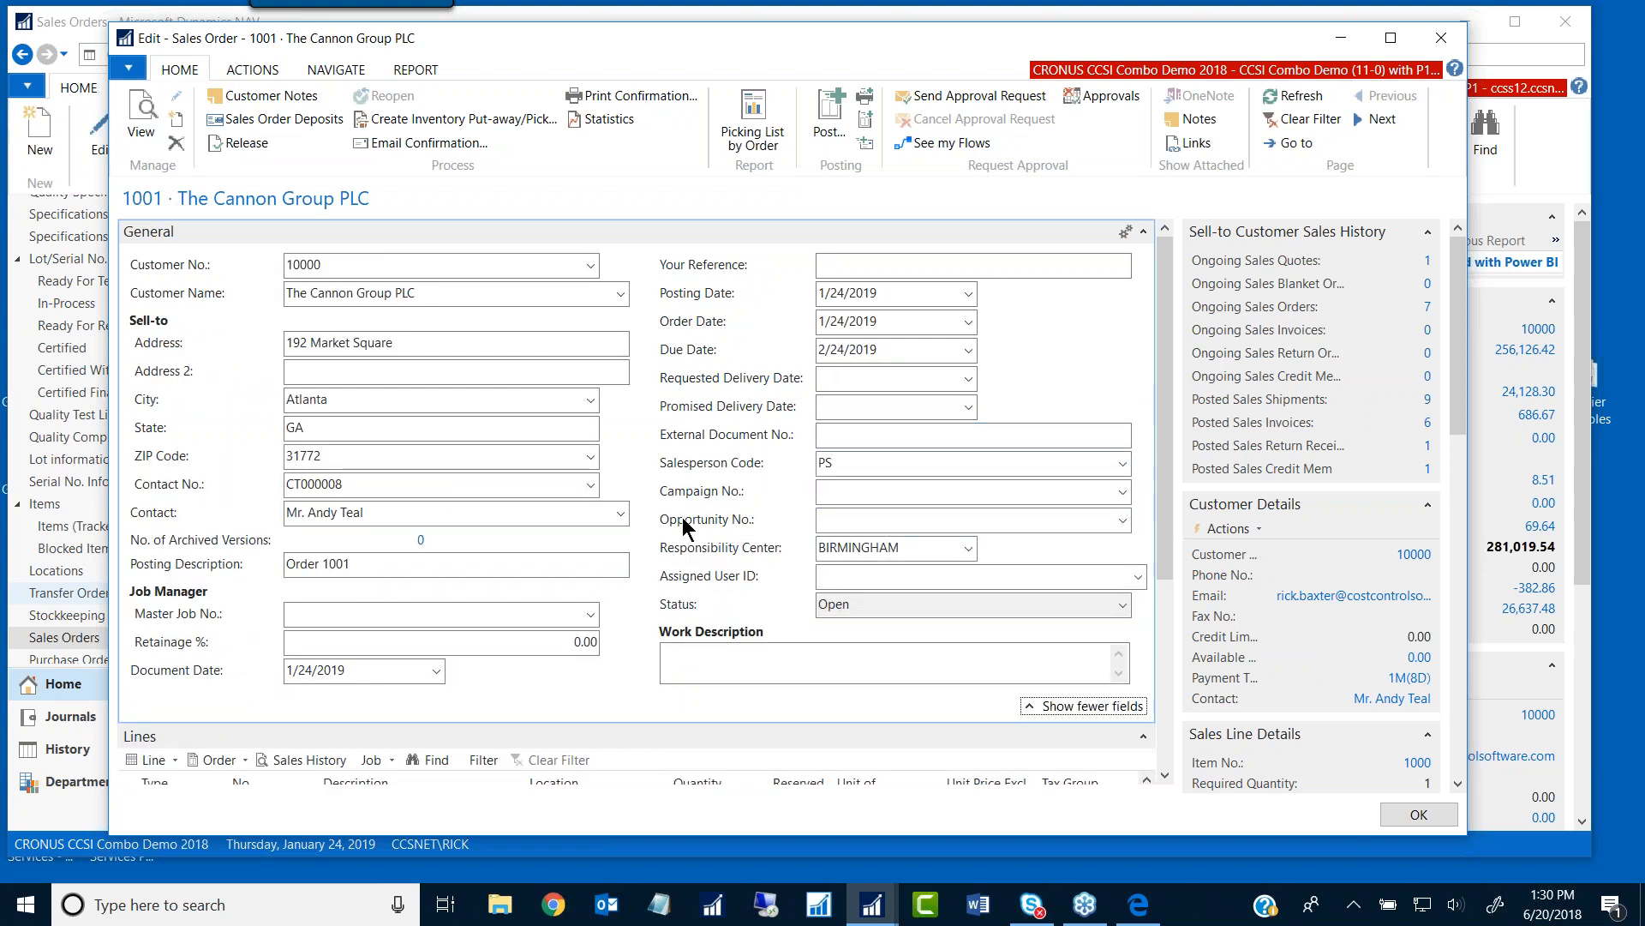
left_click(1076, 706)
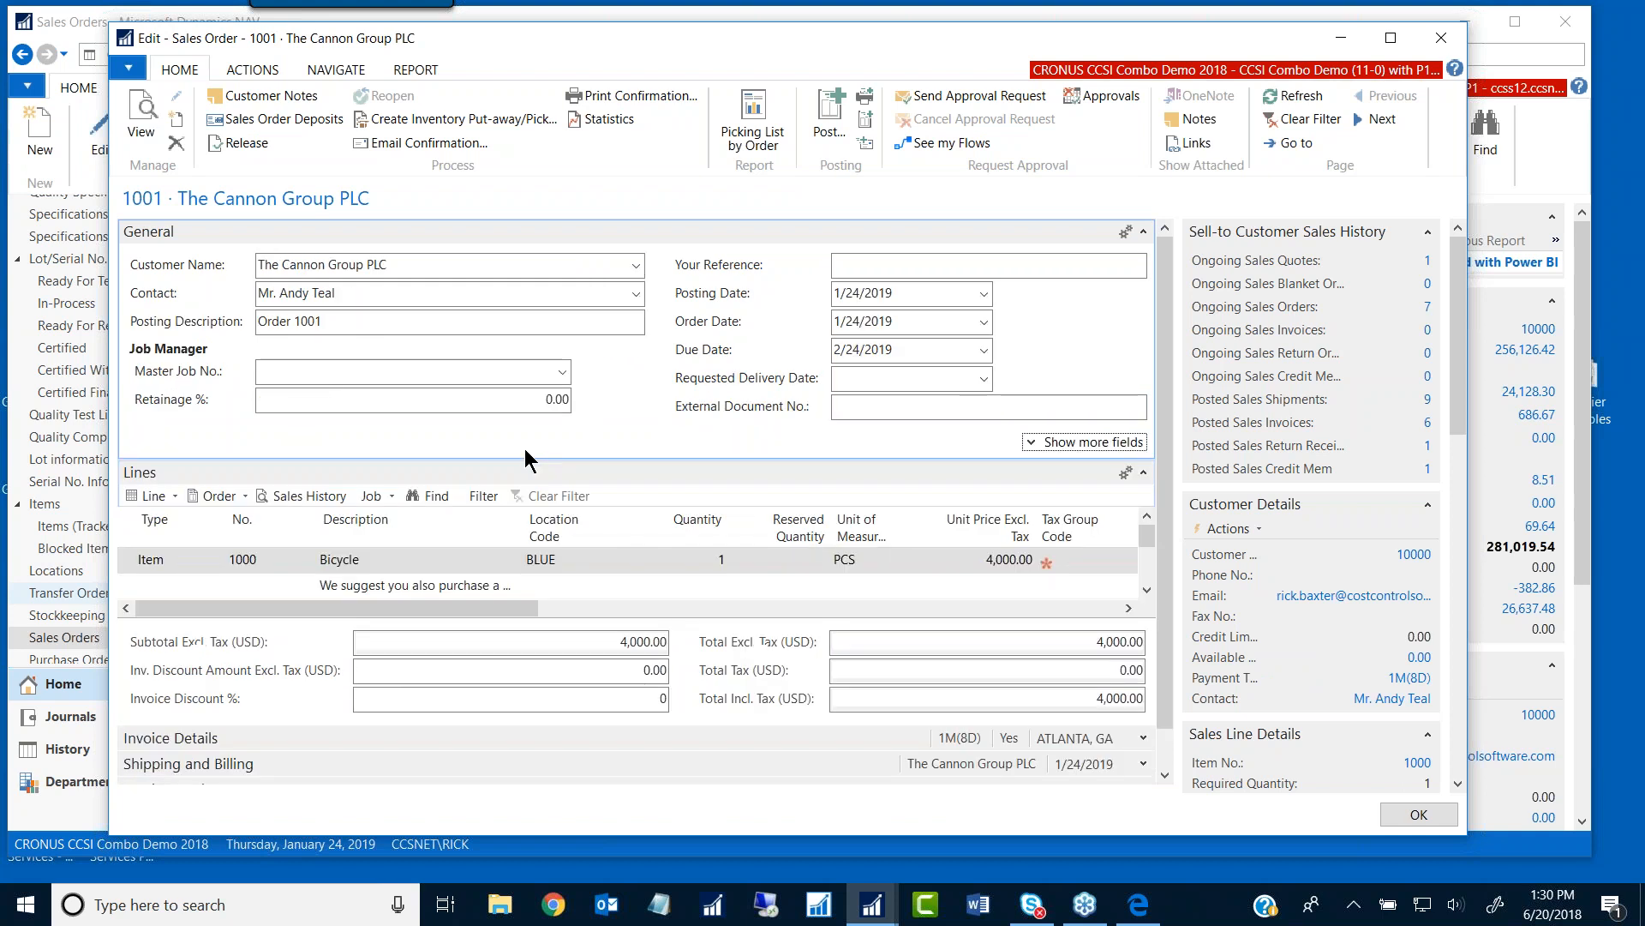
Step: Add an item line for item 80010 with a quantity of 1 to The Cannon Group PLC sales order
scroll(301, 547, "down", 2)
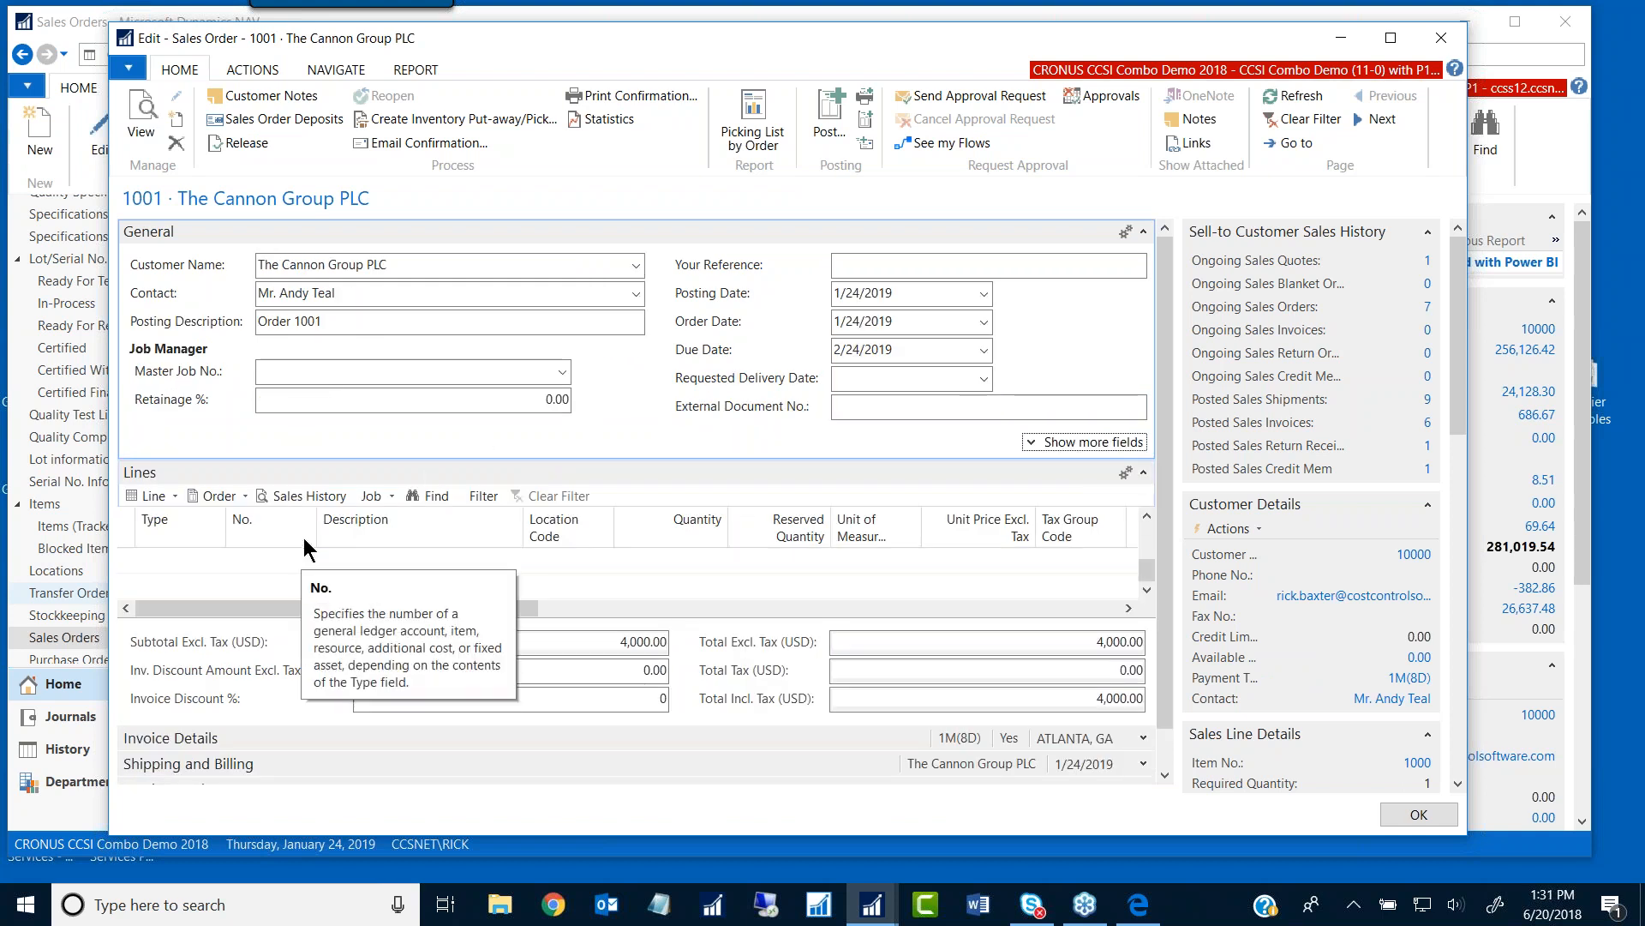
left_click(204, 558)
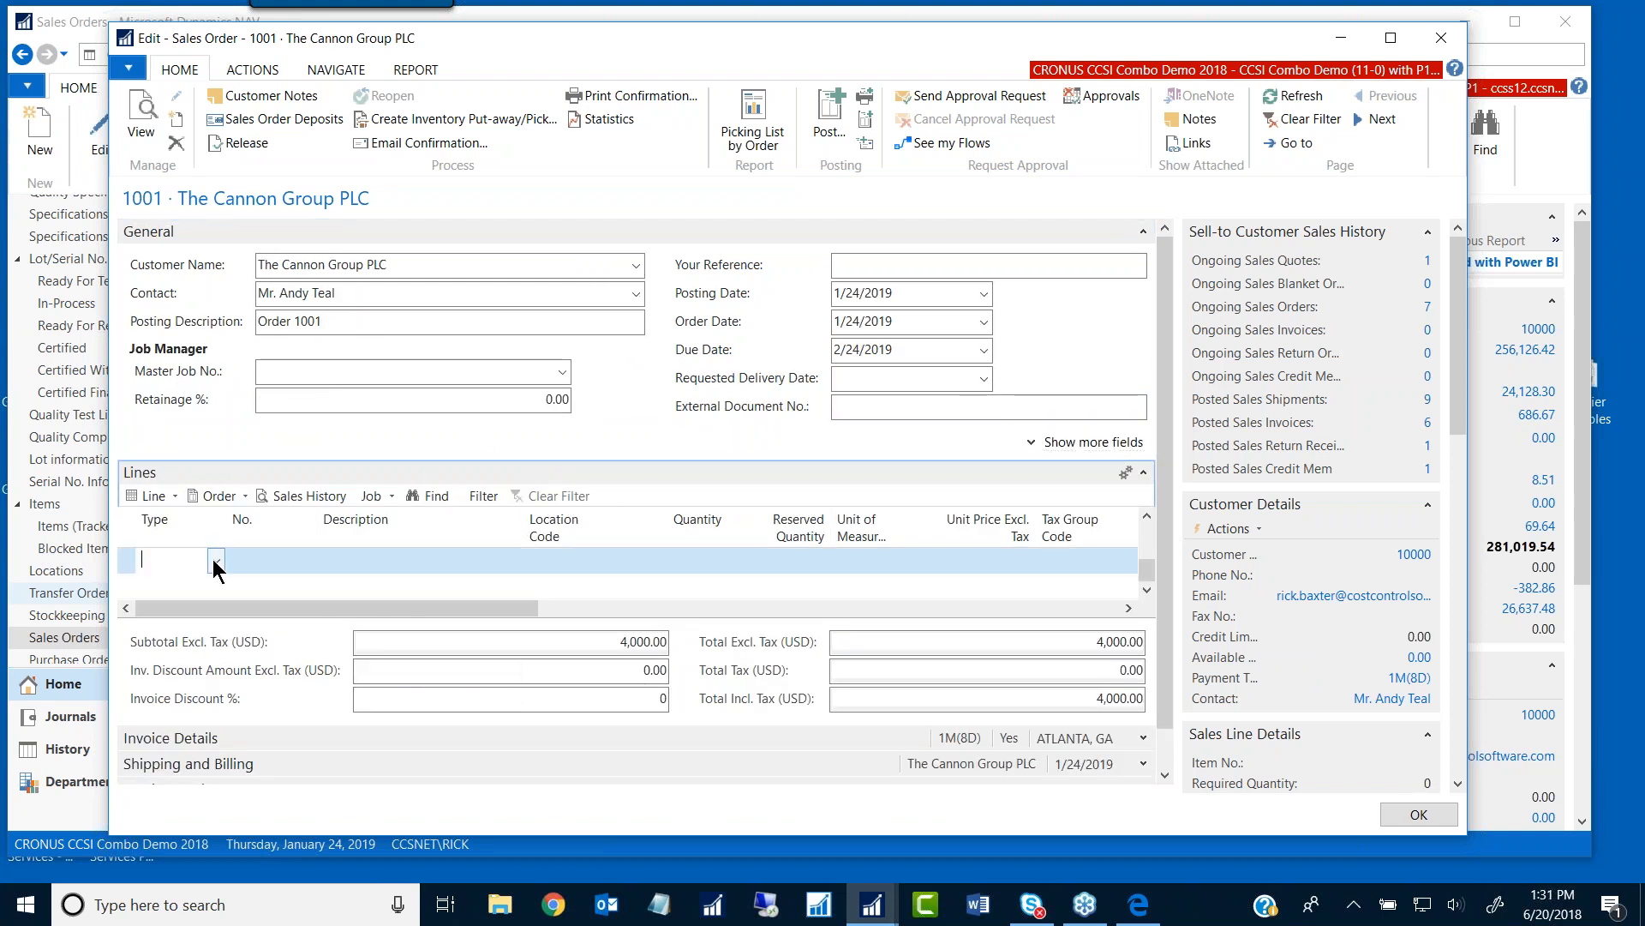
type("Item")
key("Tab")
type("8")
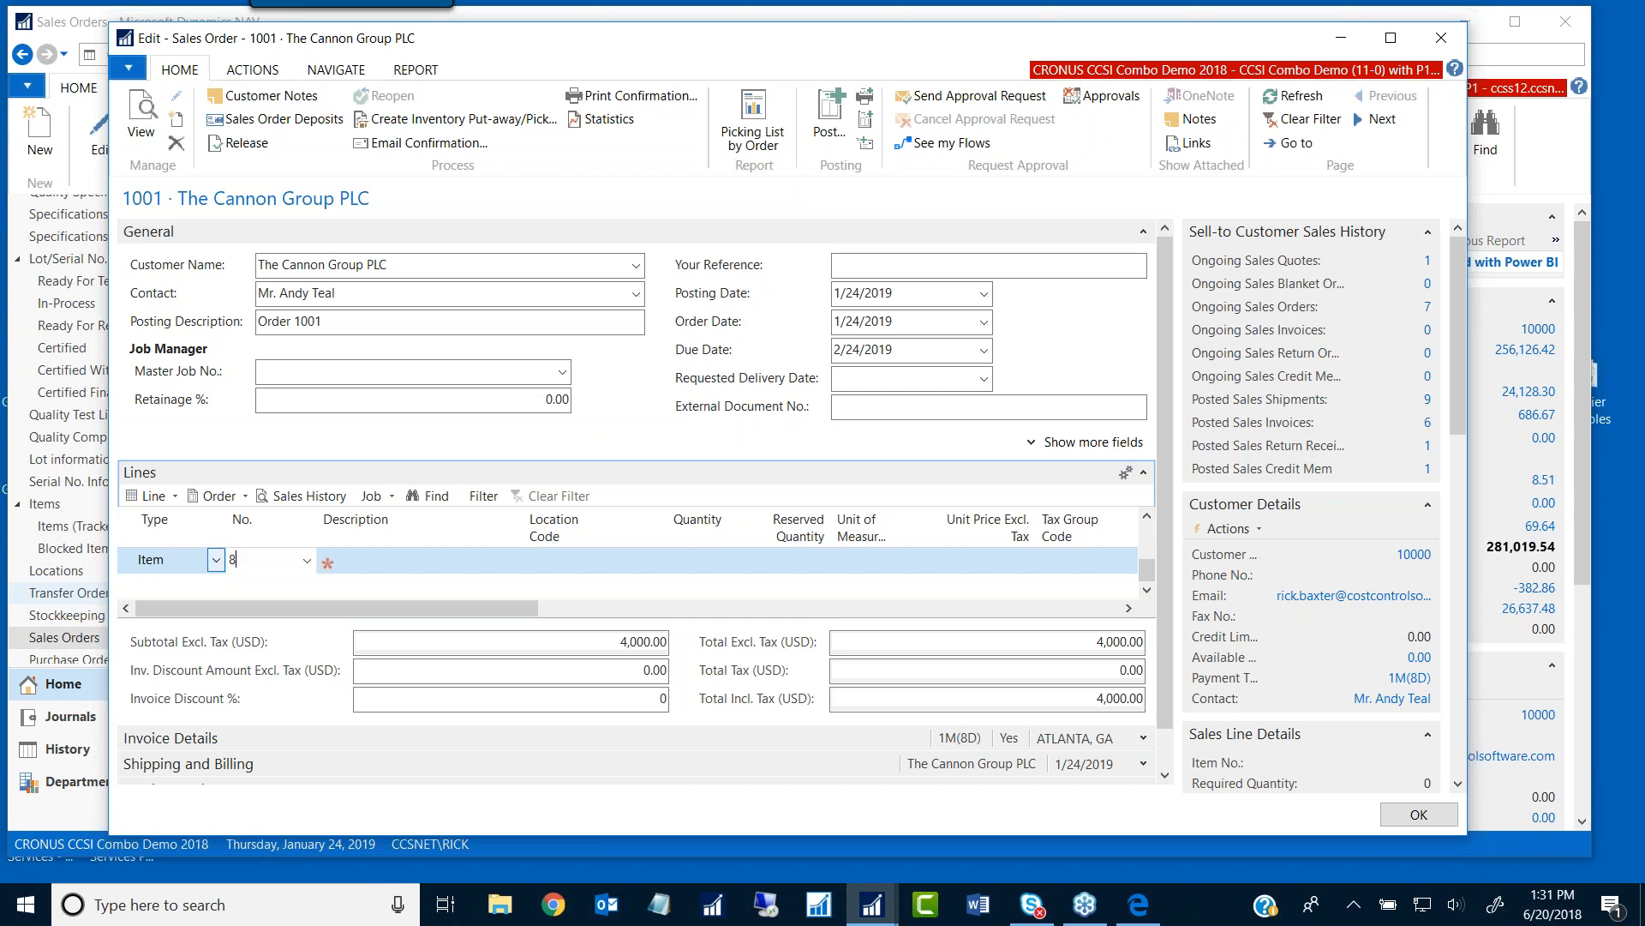
type("00")
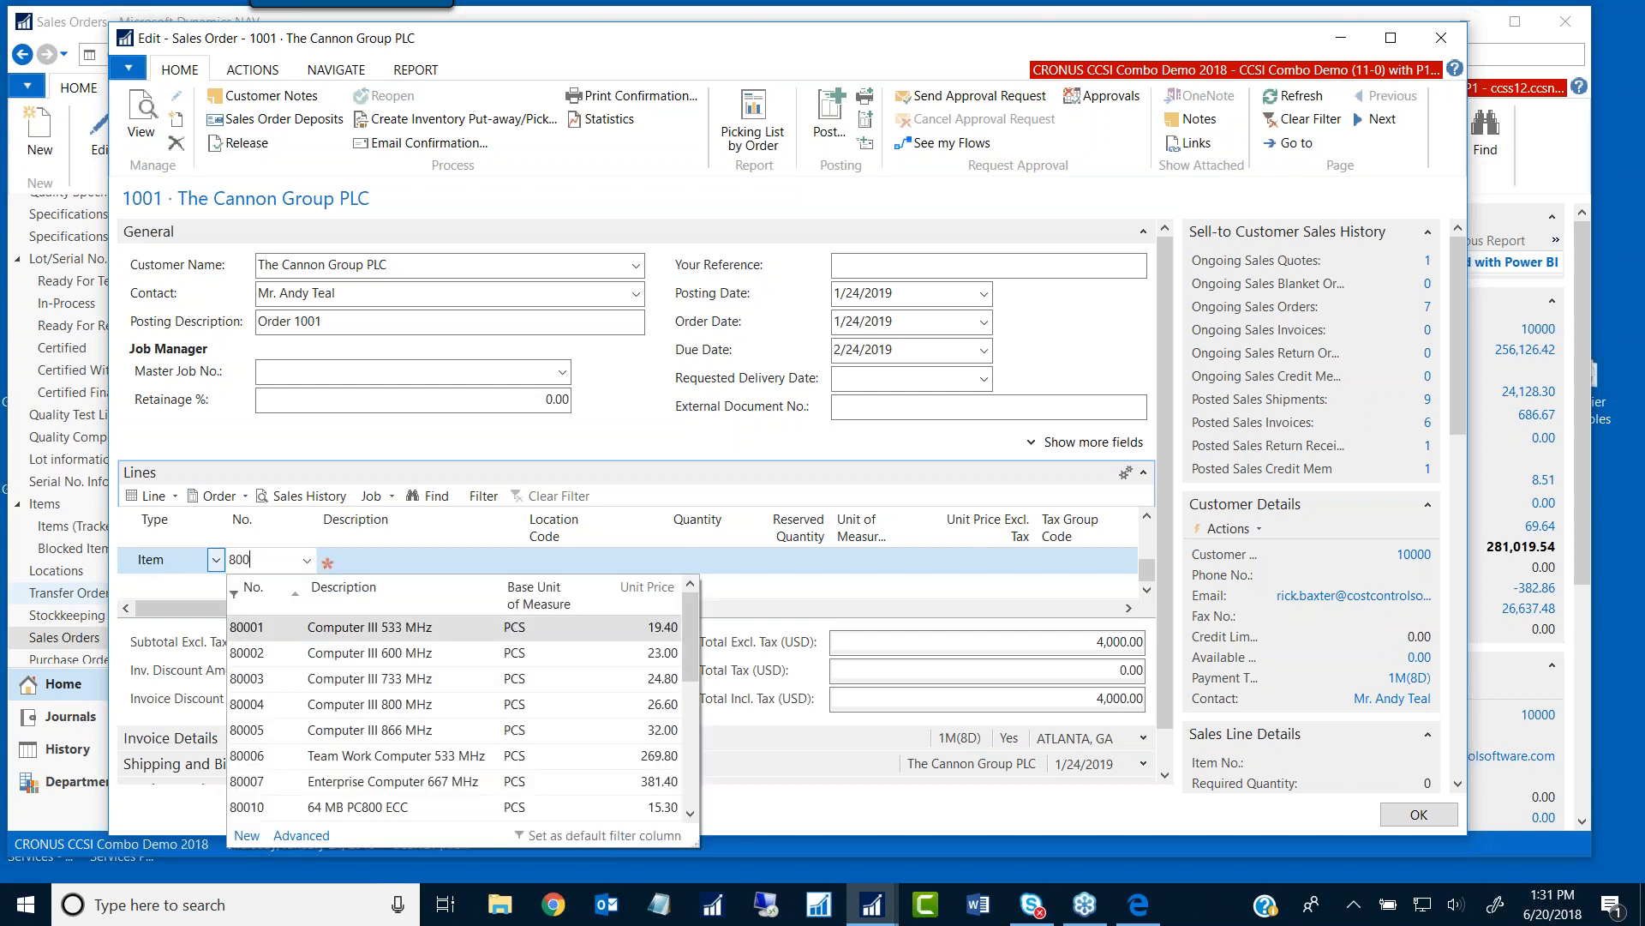
type("10")
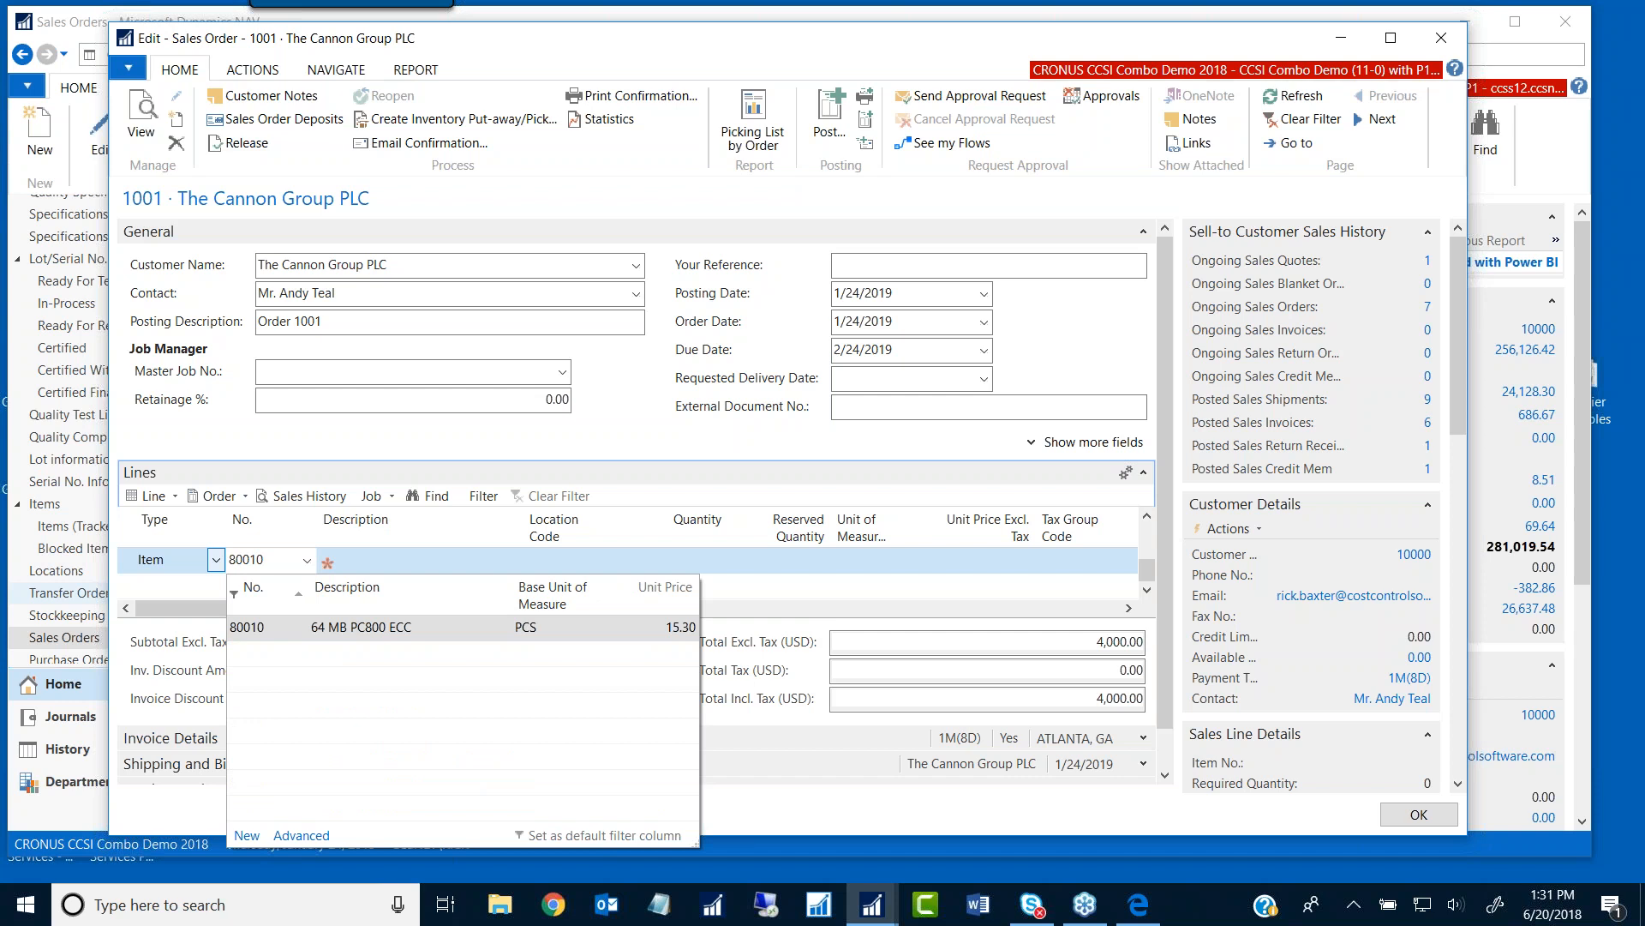
key("Tab")
type("1")
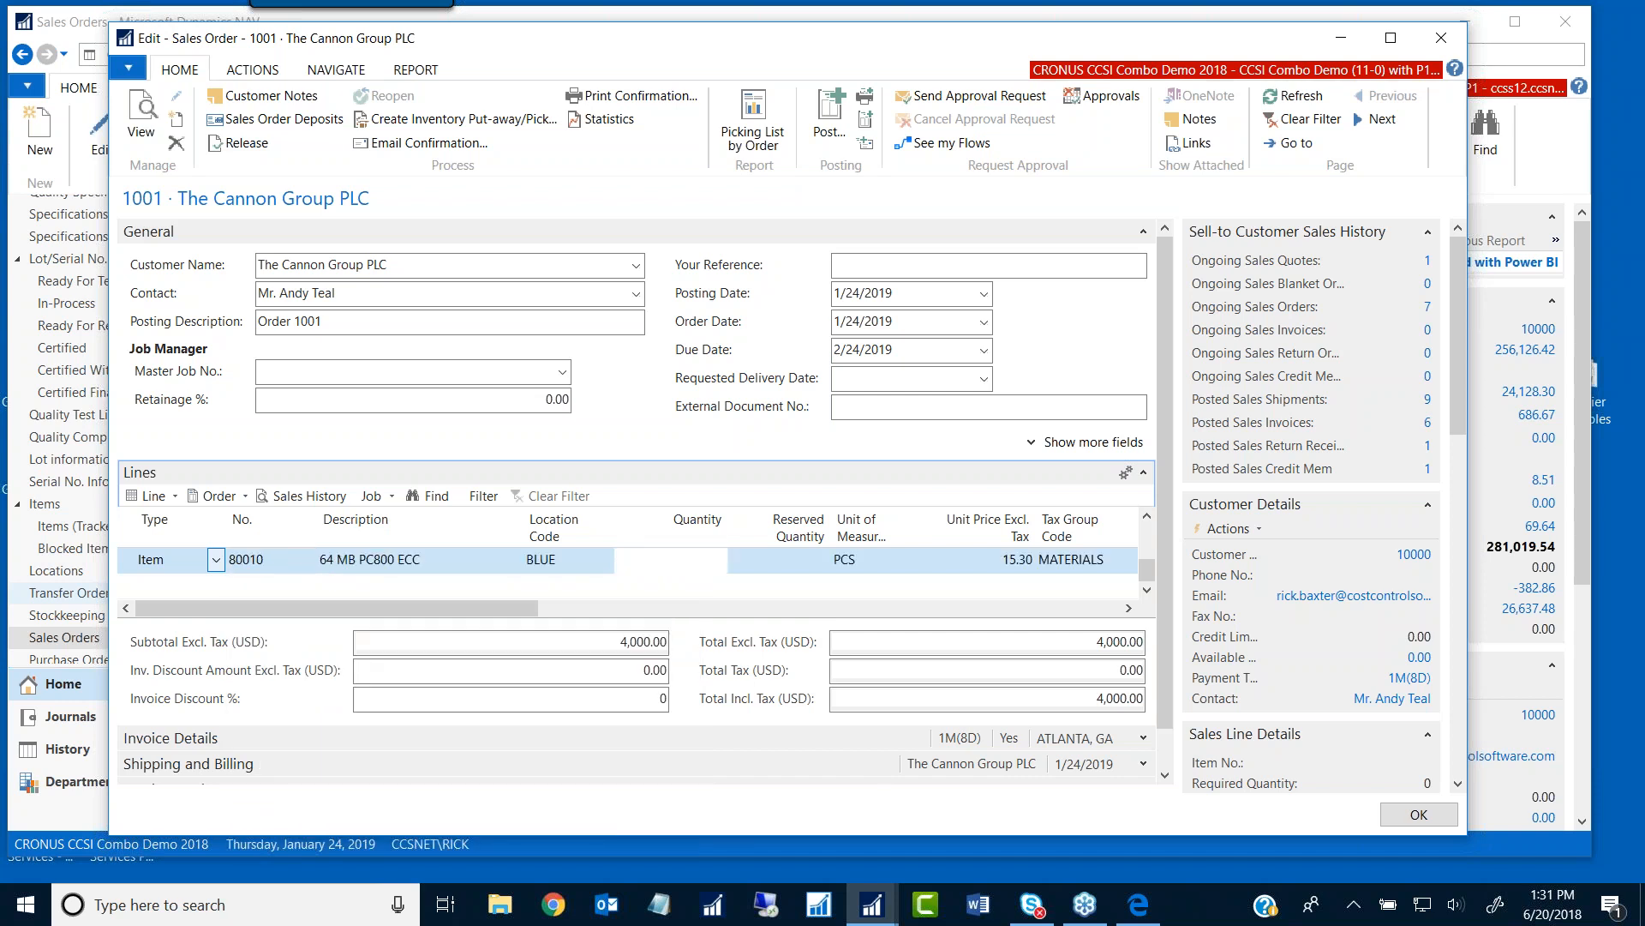
key("Tab")
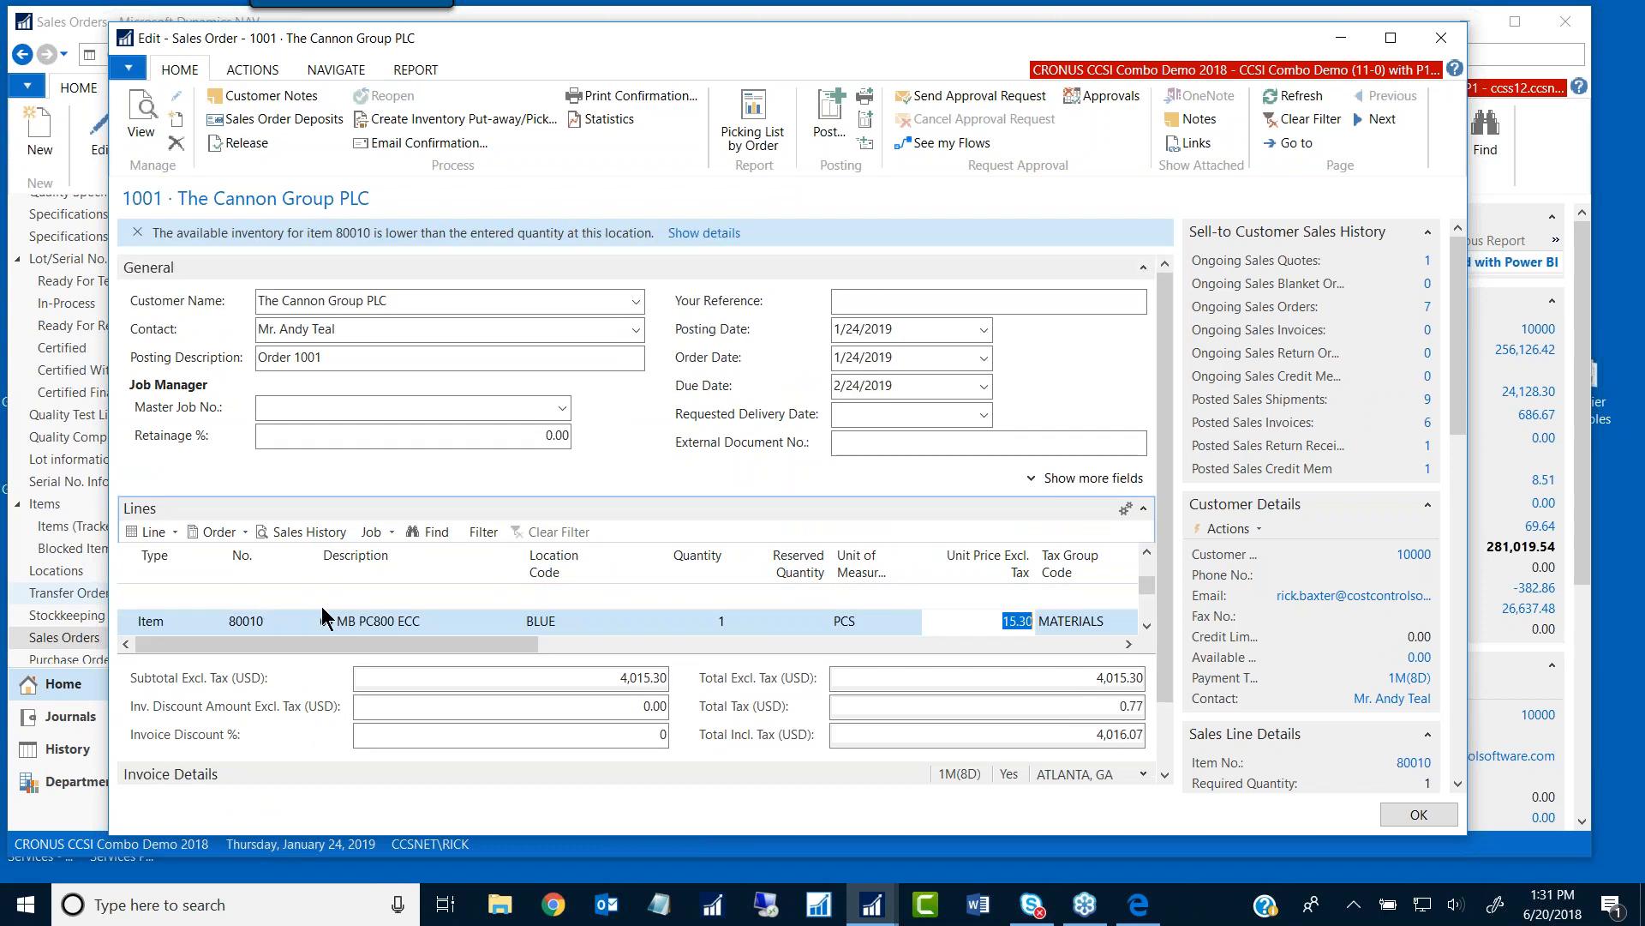
Step: Check the order tracking entries for the item 80010 line and close the Order Tracking window
left_click(366, 622)
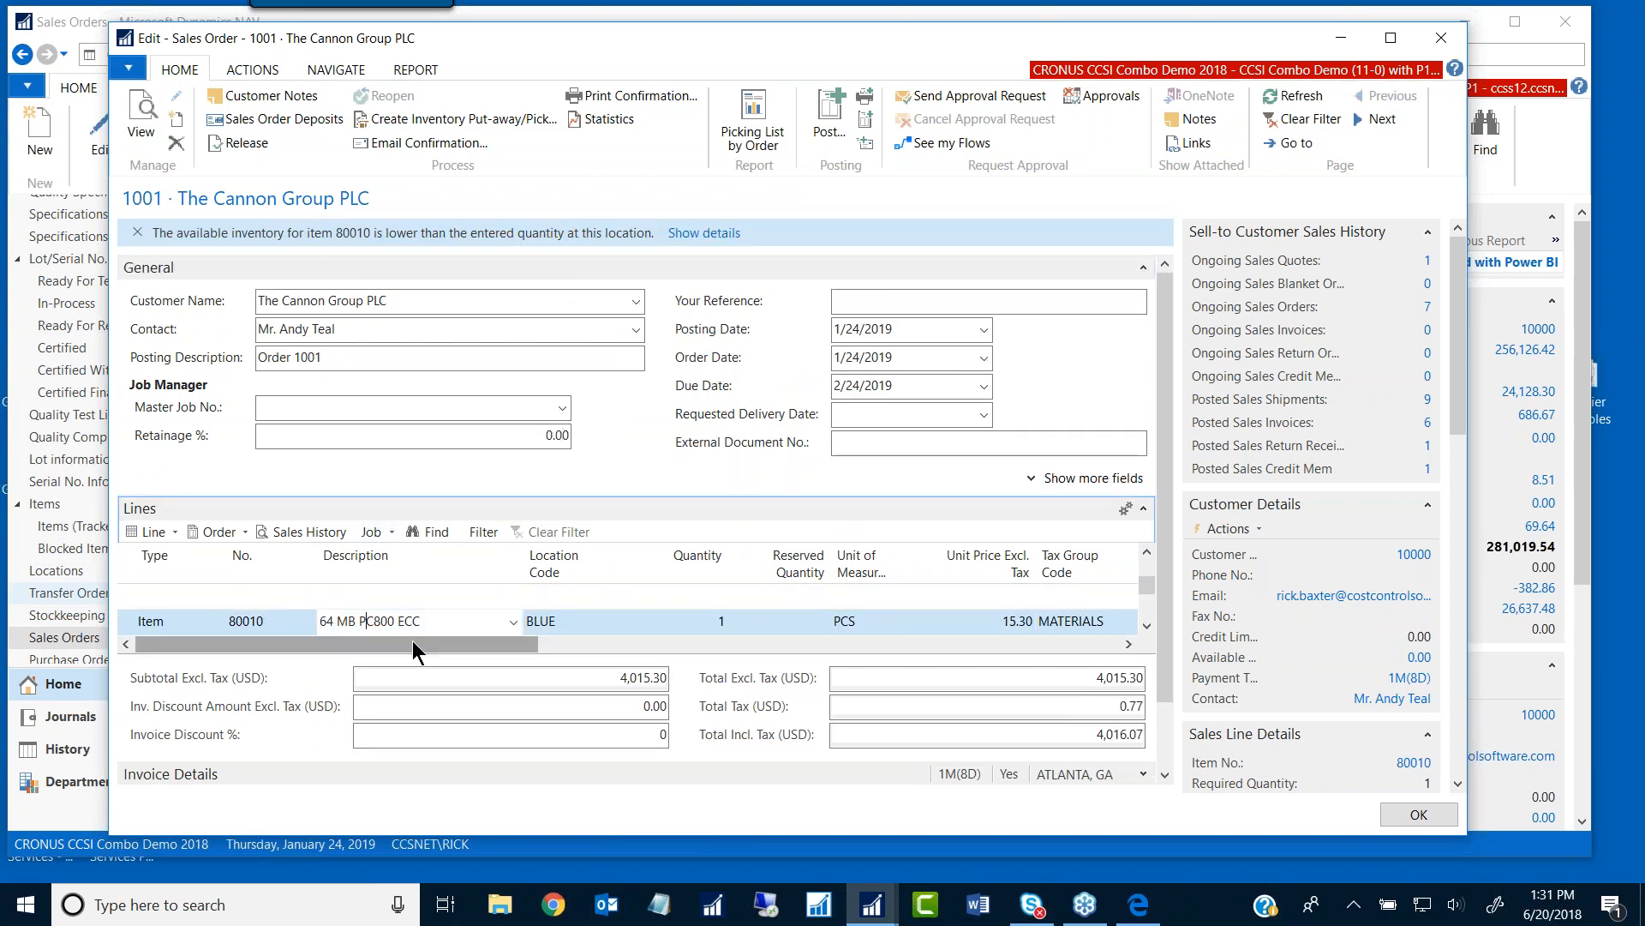
left_click(152, 531)
mouse_move(168, 581)
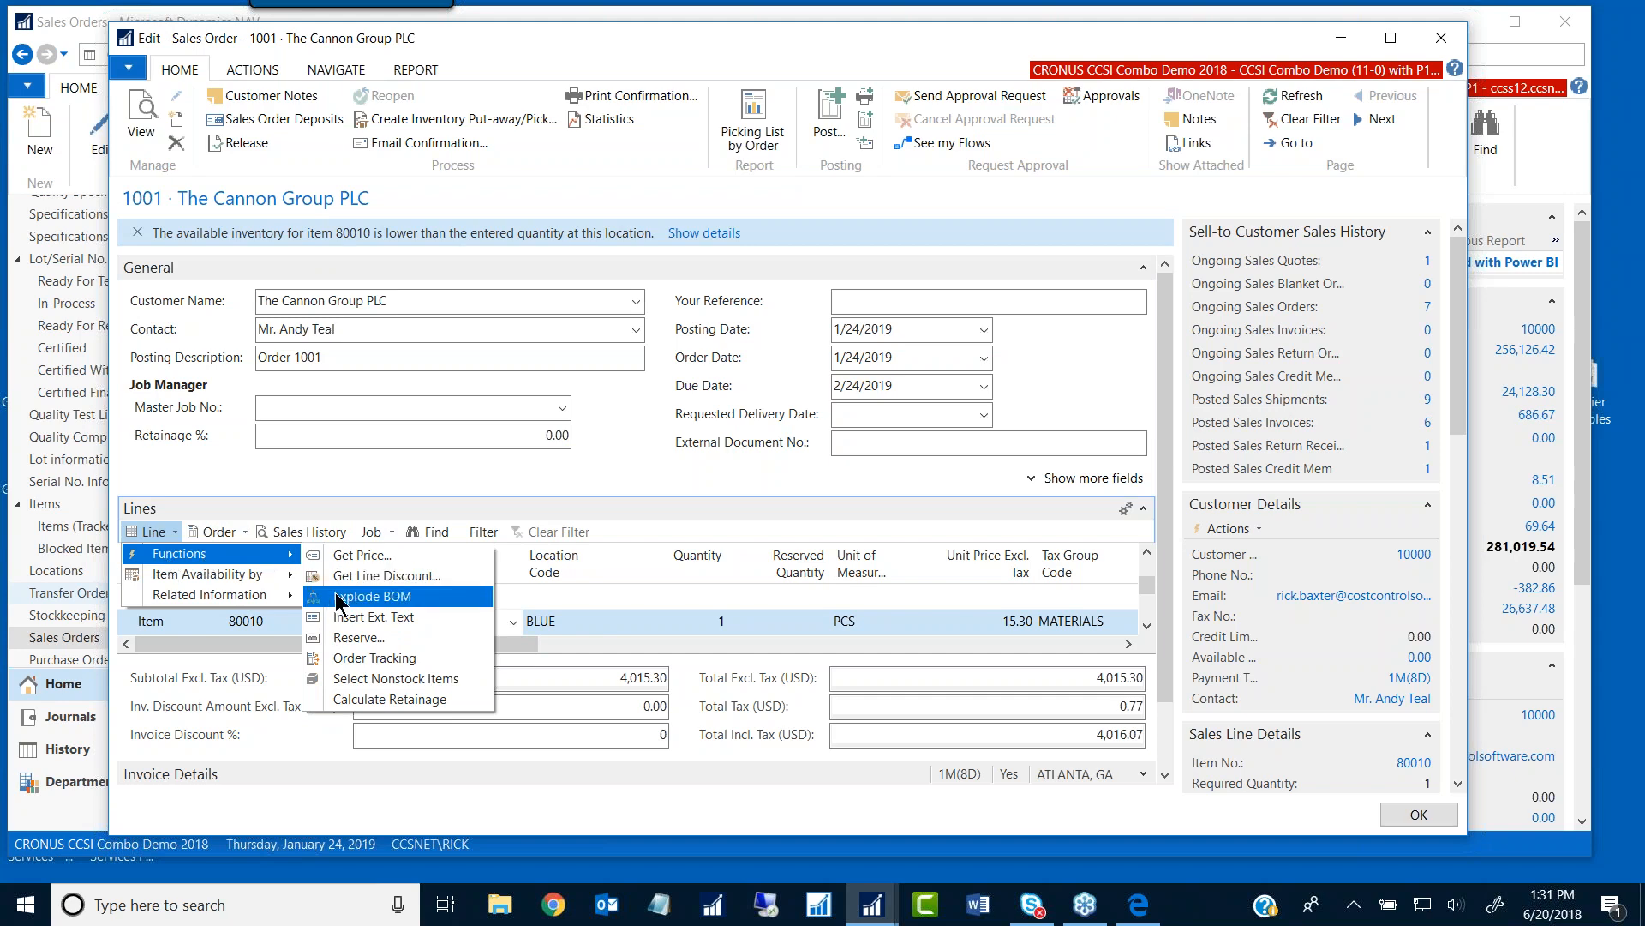
left_click(358, 660)
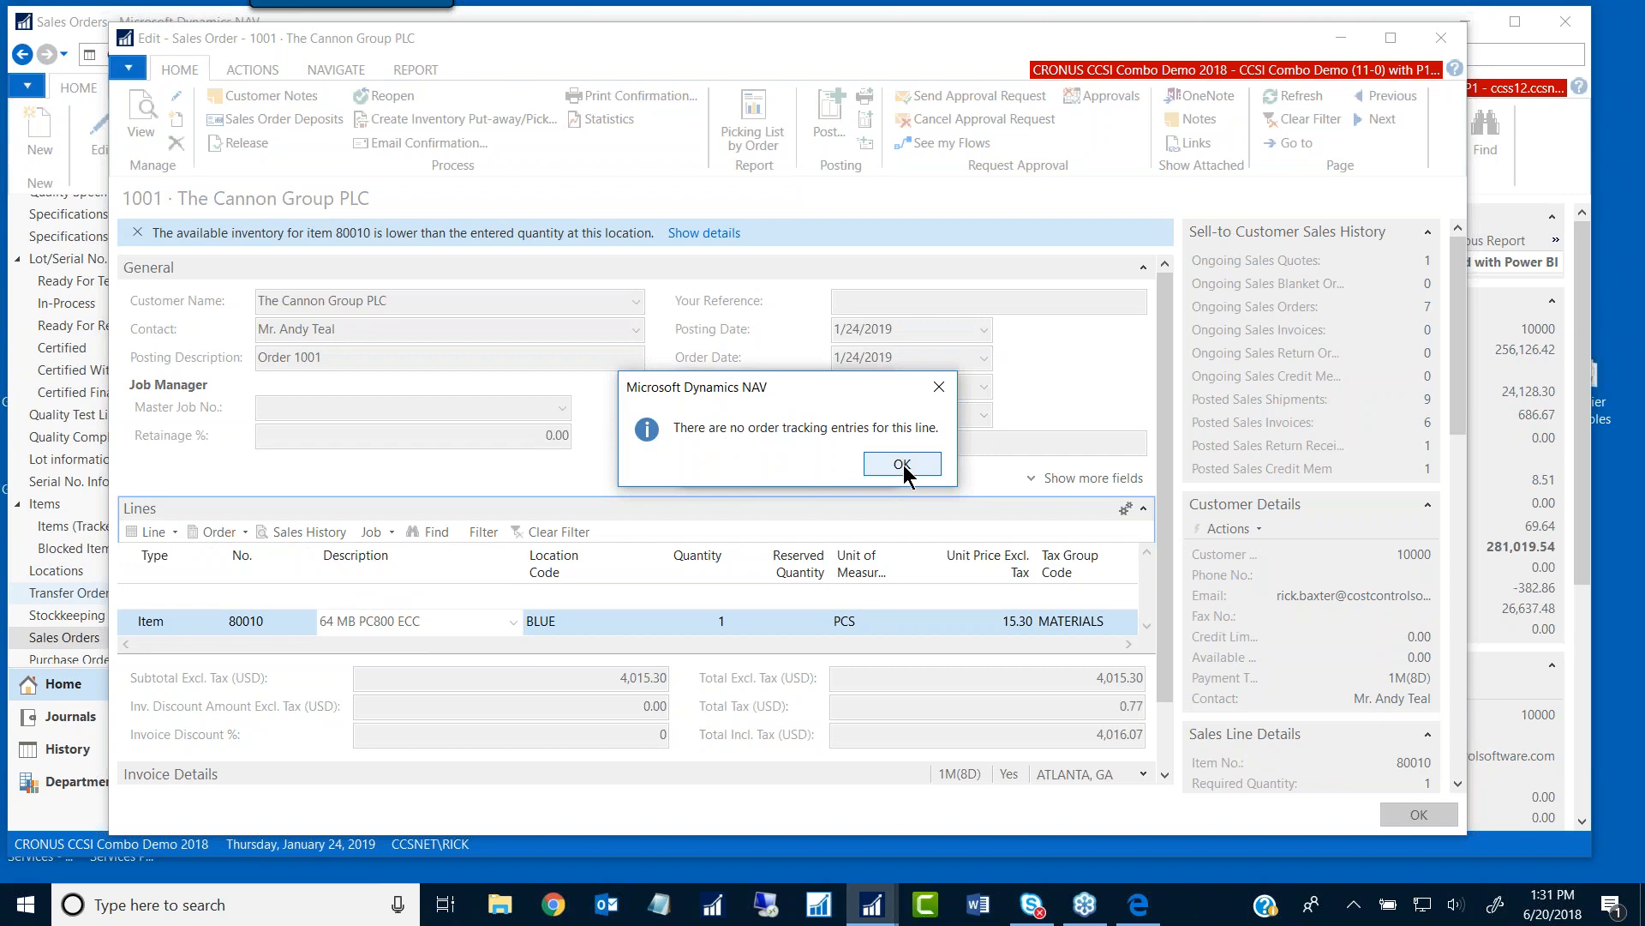
left_click(903, 463)
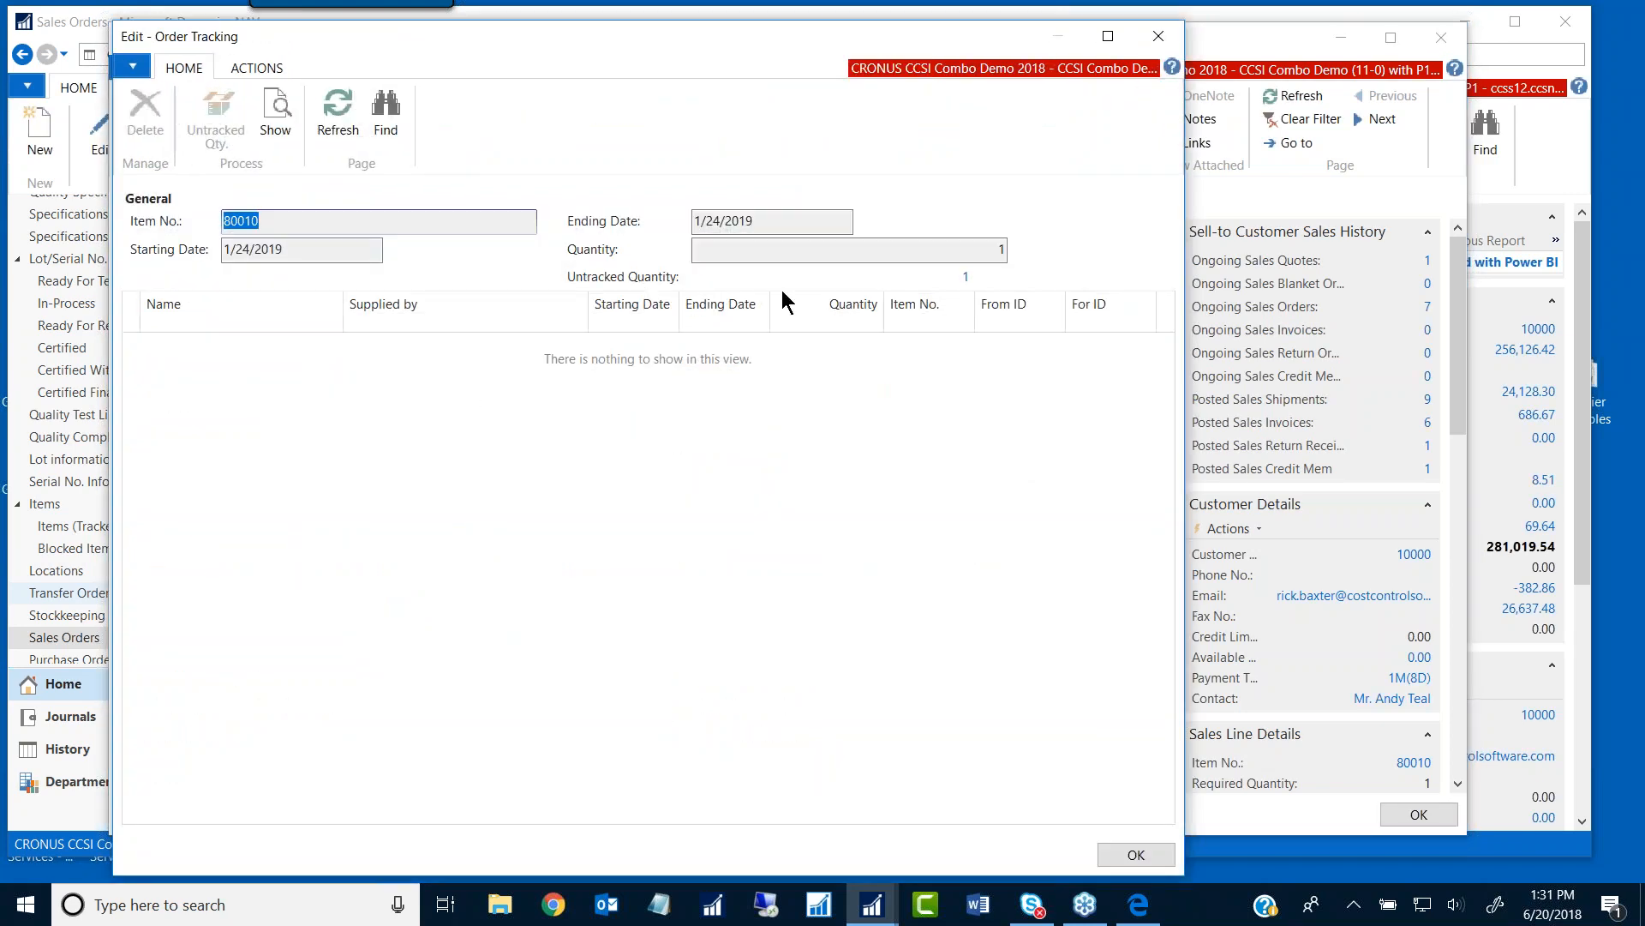
left_click(1158, 36)
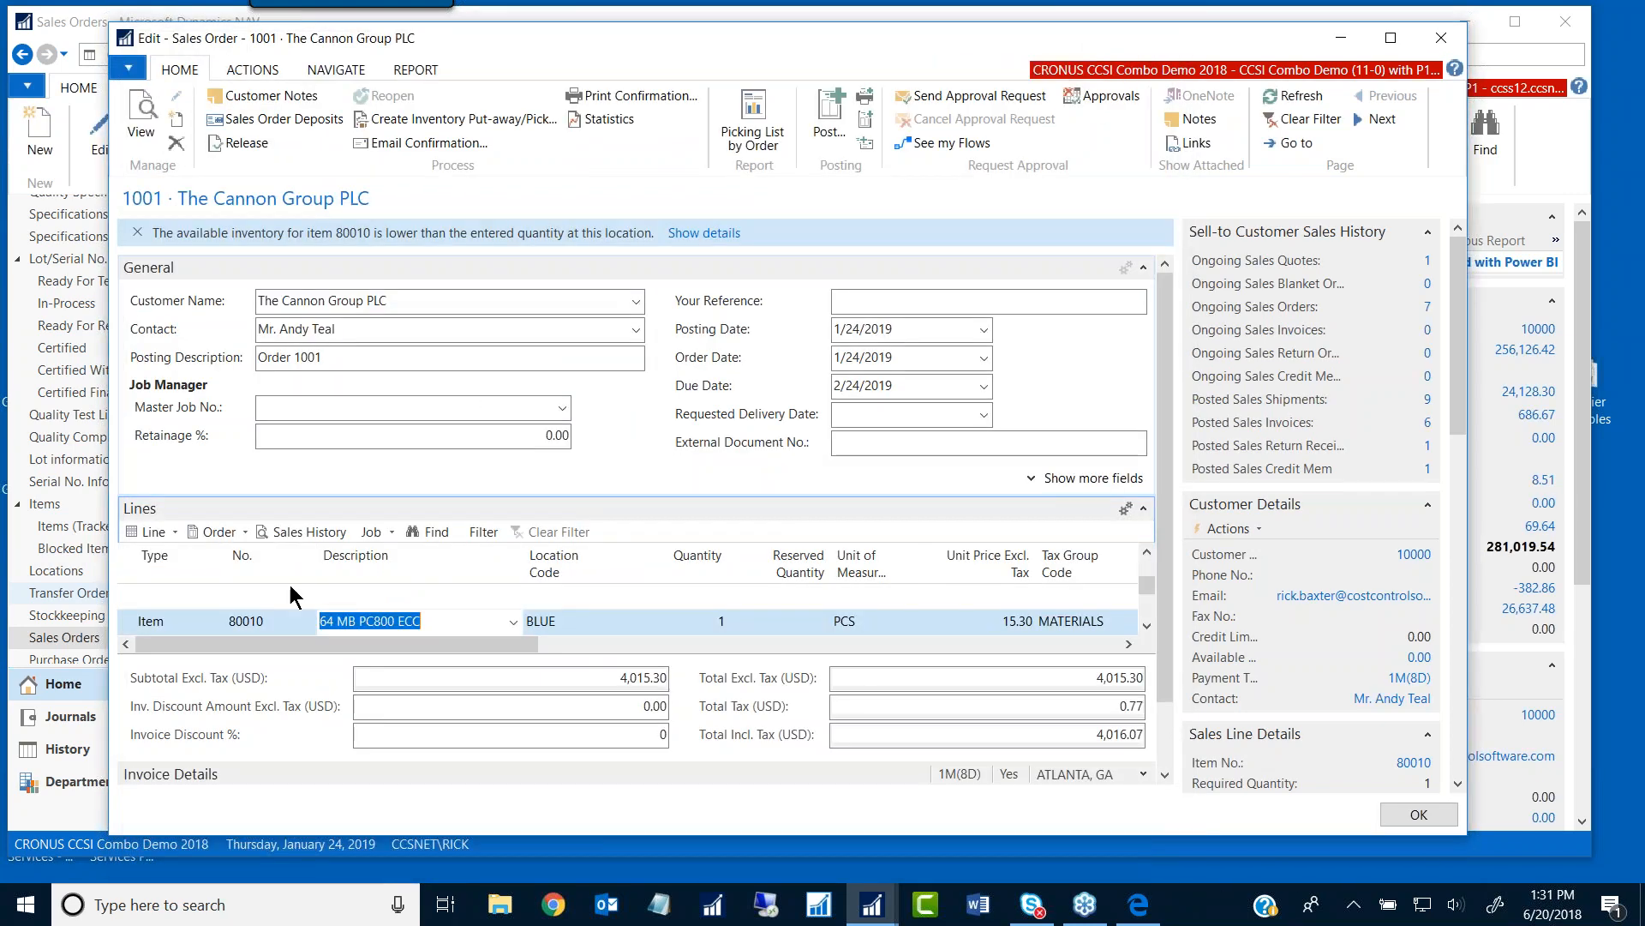
Step: Open the item tracking lines for item 80010 and examine the Lot No. List columns, widening Cust Test Exists, without selecting a lot
left_click(220, 532)
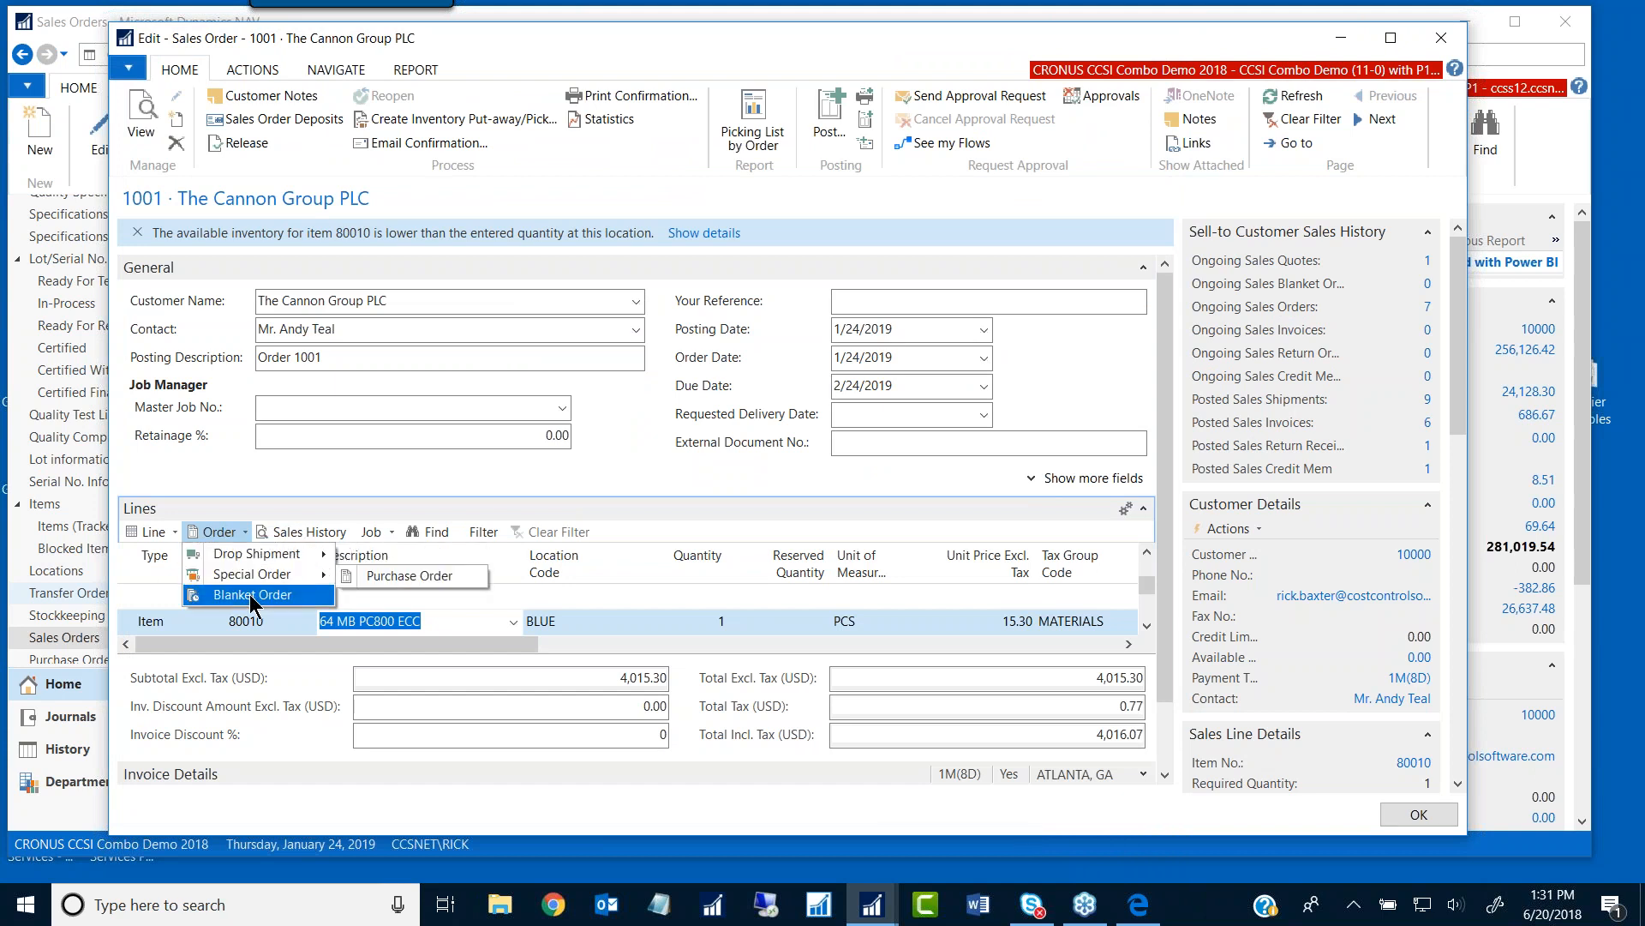
left_click(152, 533)
left_click(152, 535)
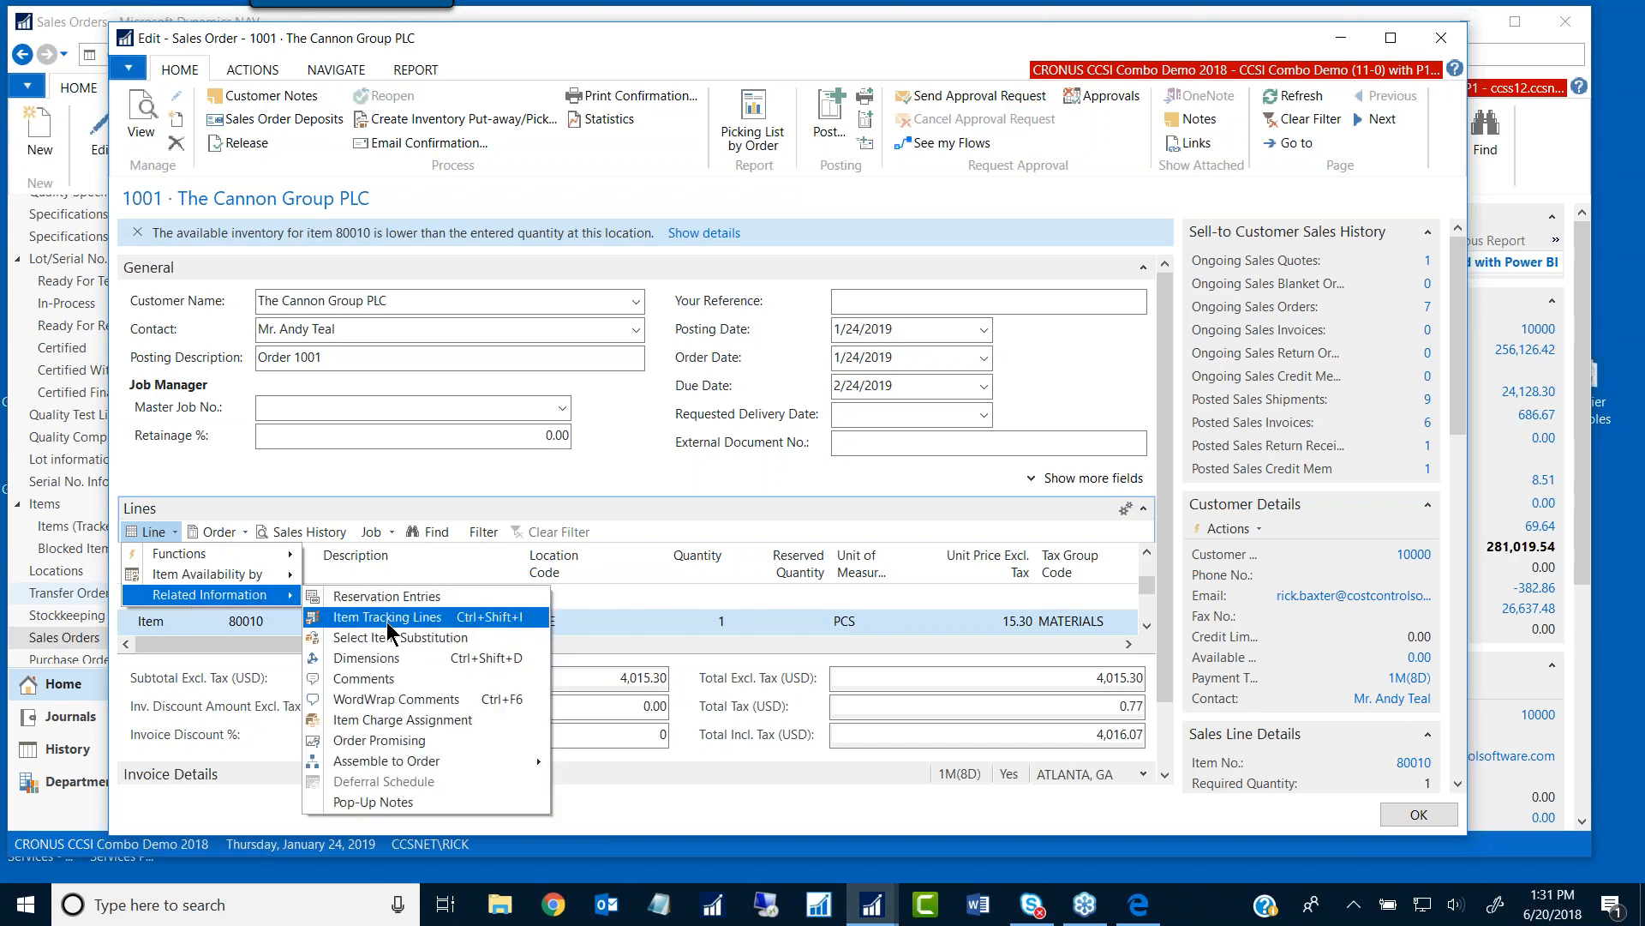
left_click(365, 619)
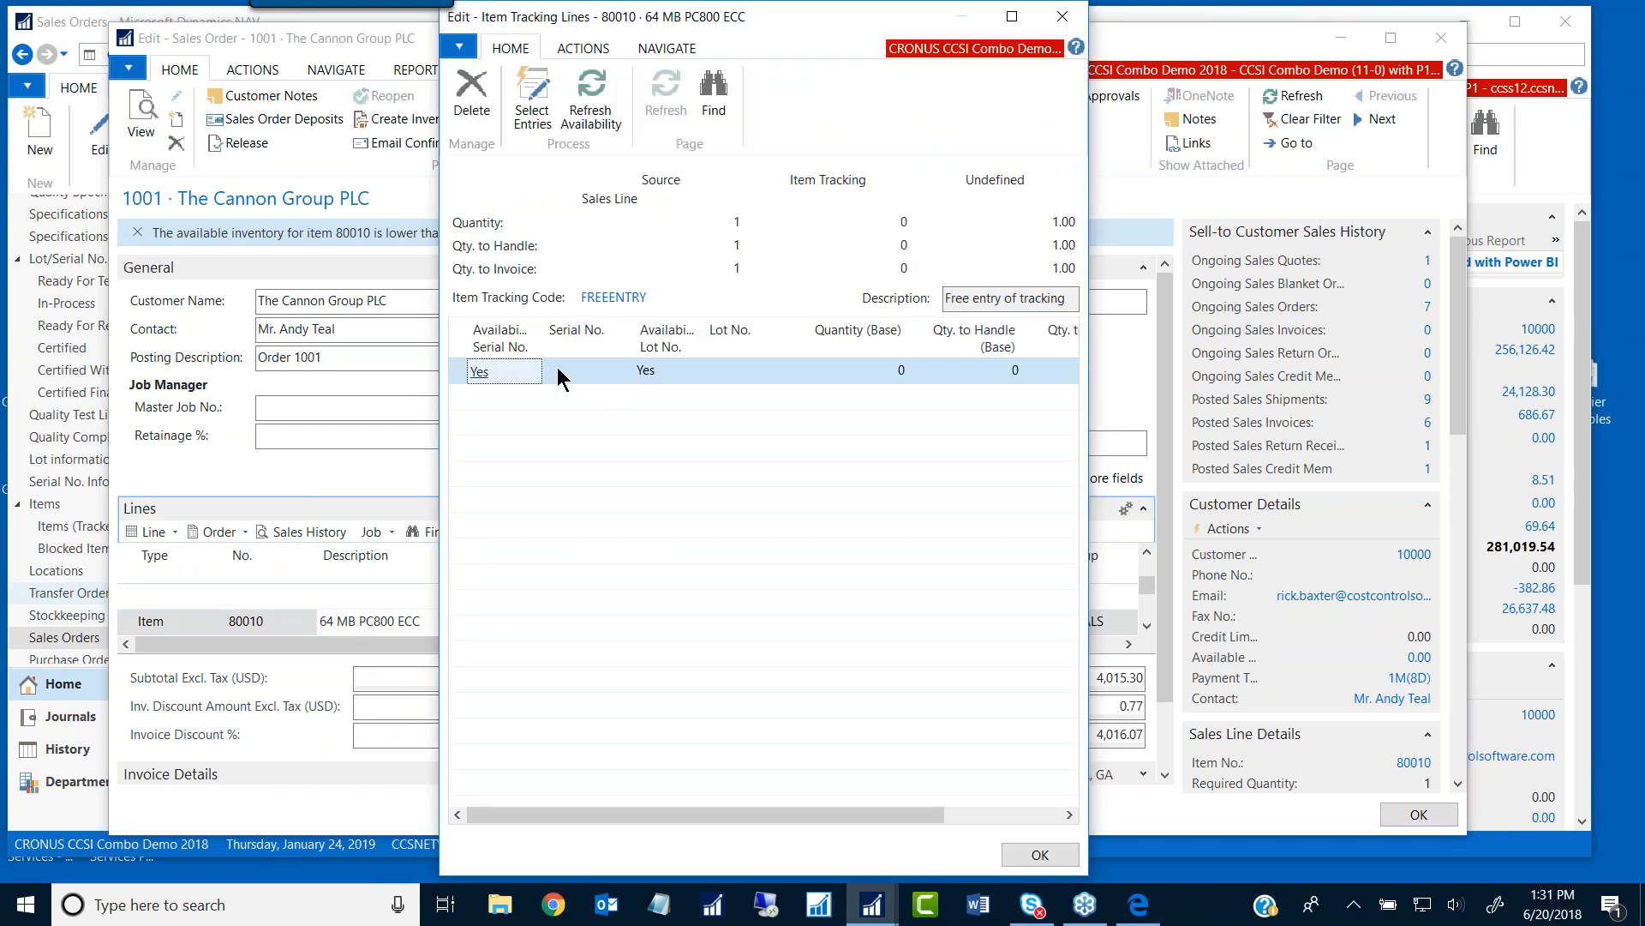
left_click(727, 371)
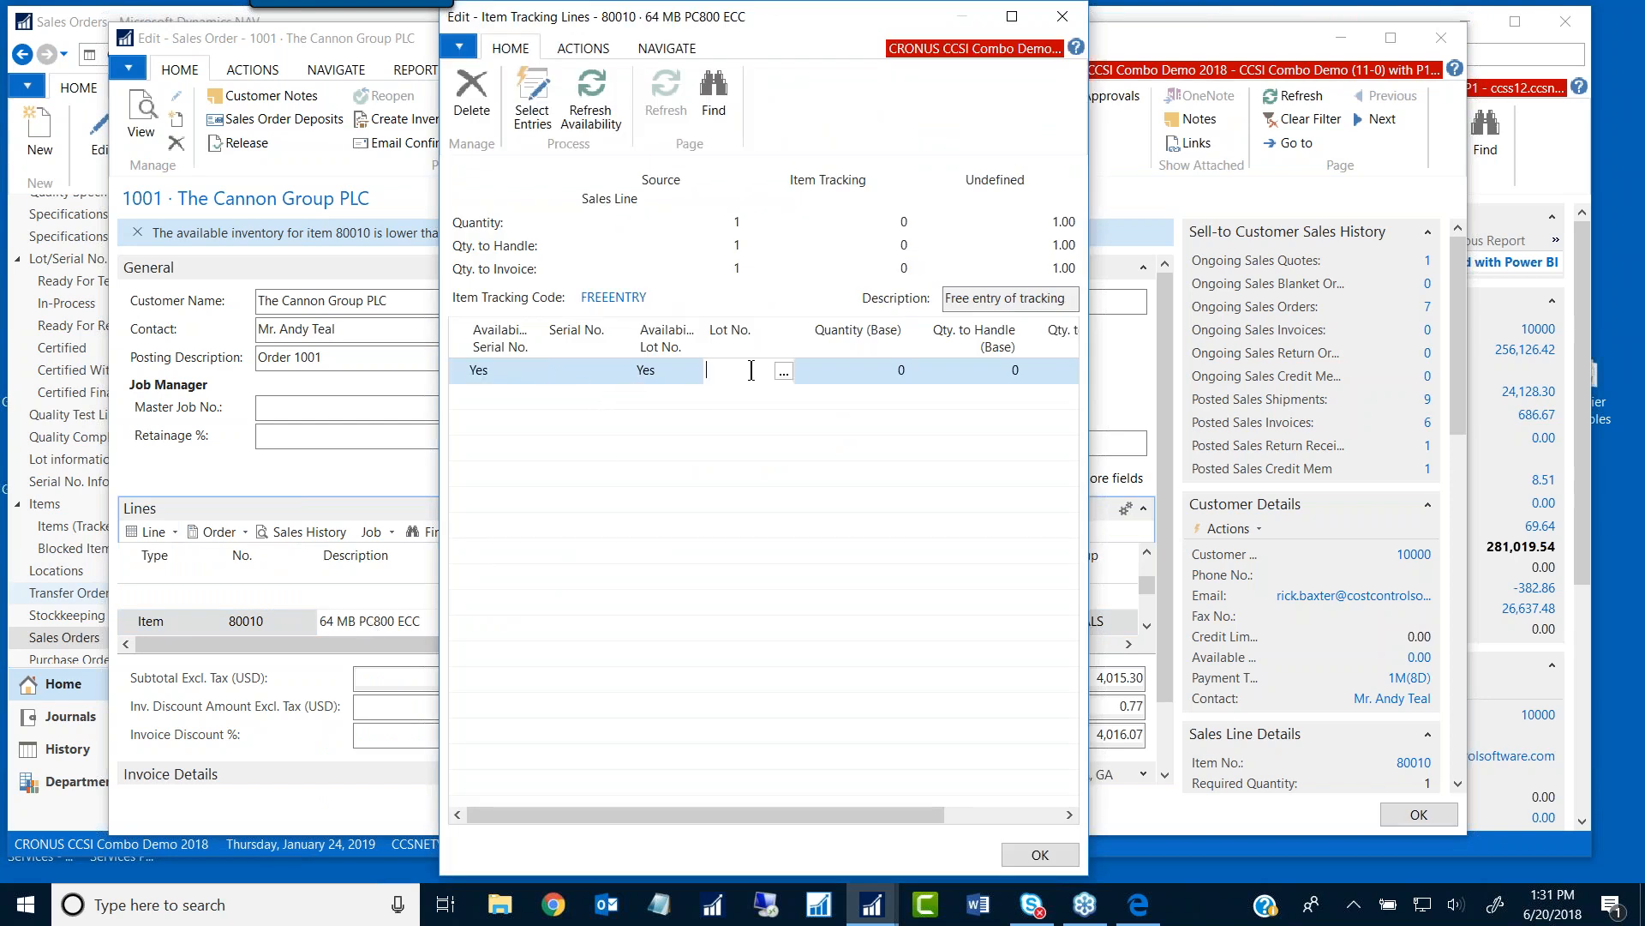
left_click(784, 370)
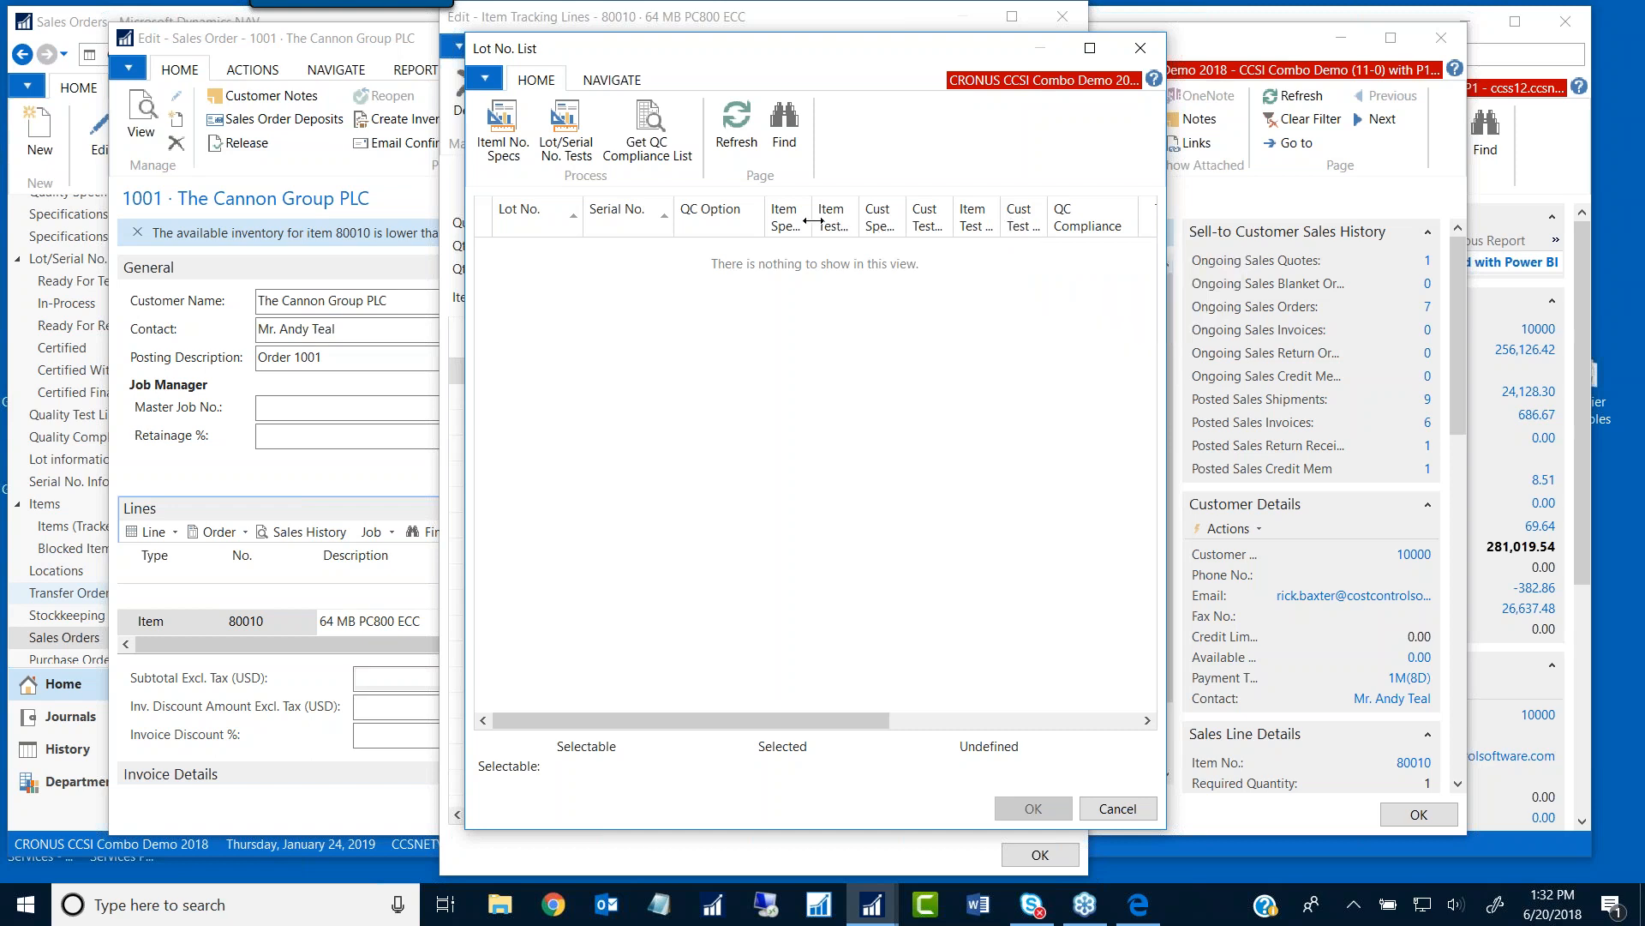
left_click_drag(951, 204, 987, 204)
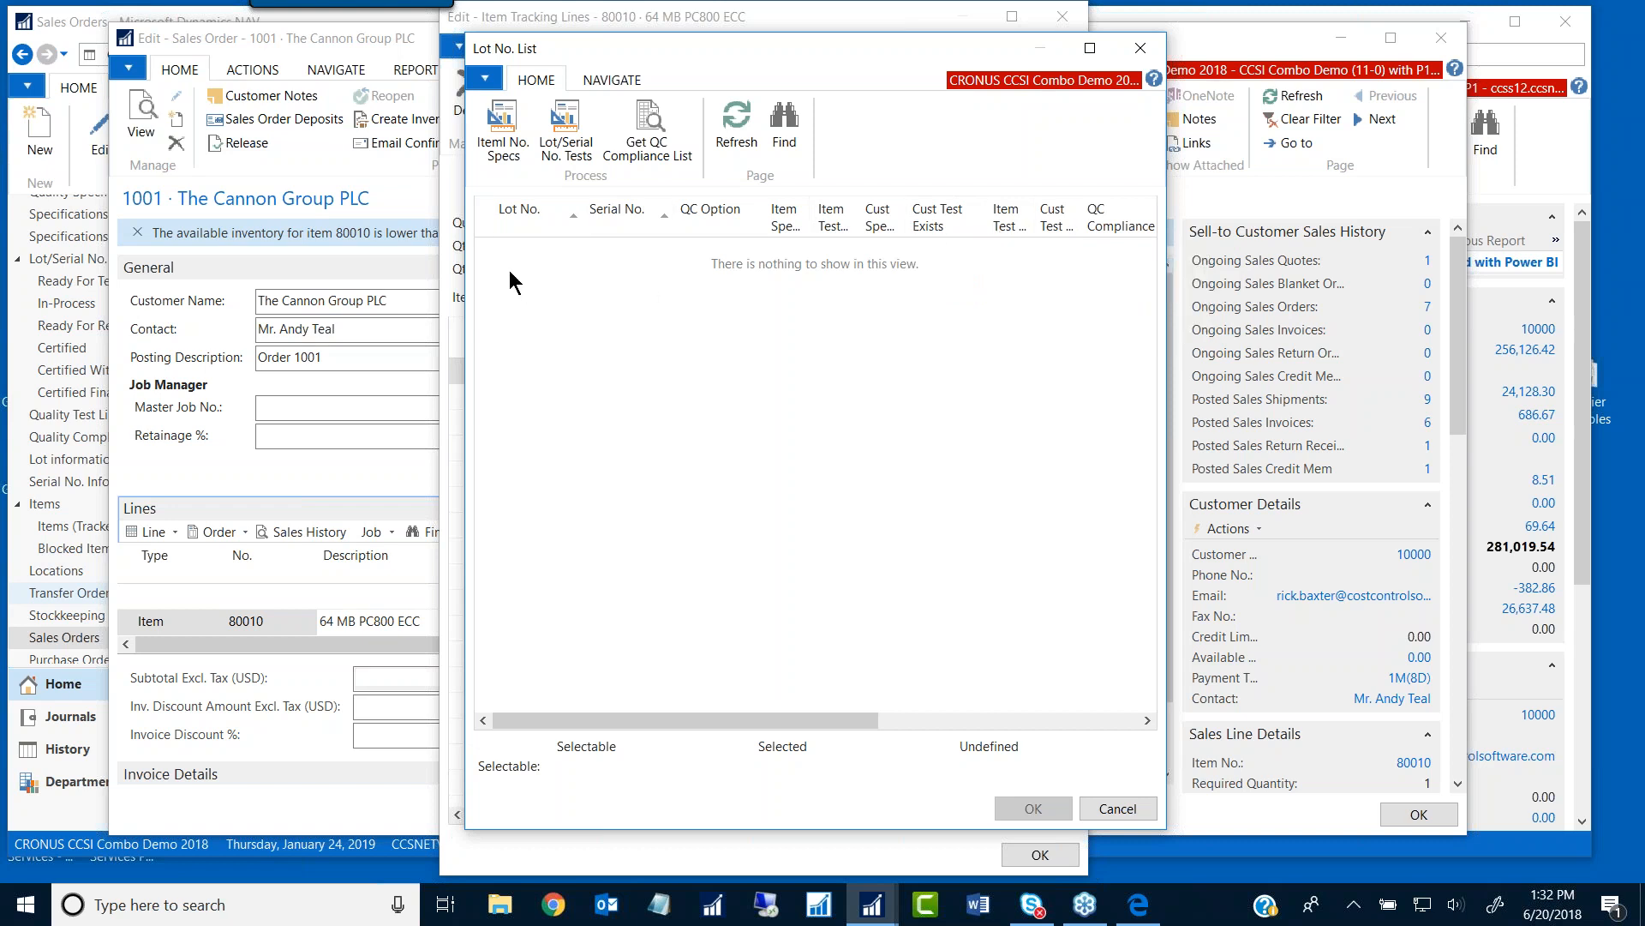
left_click(1111, 806)
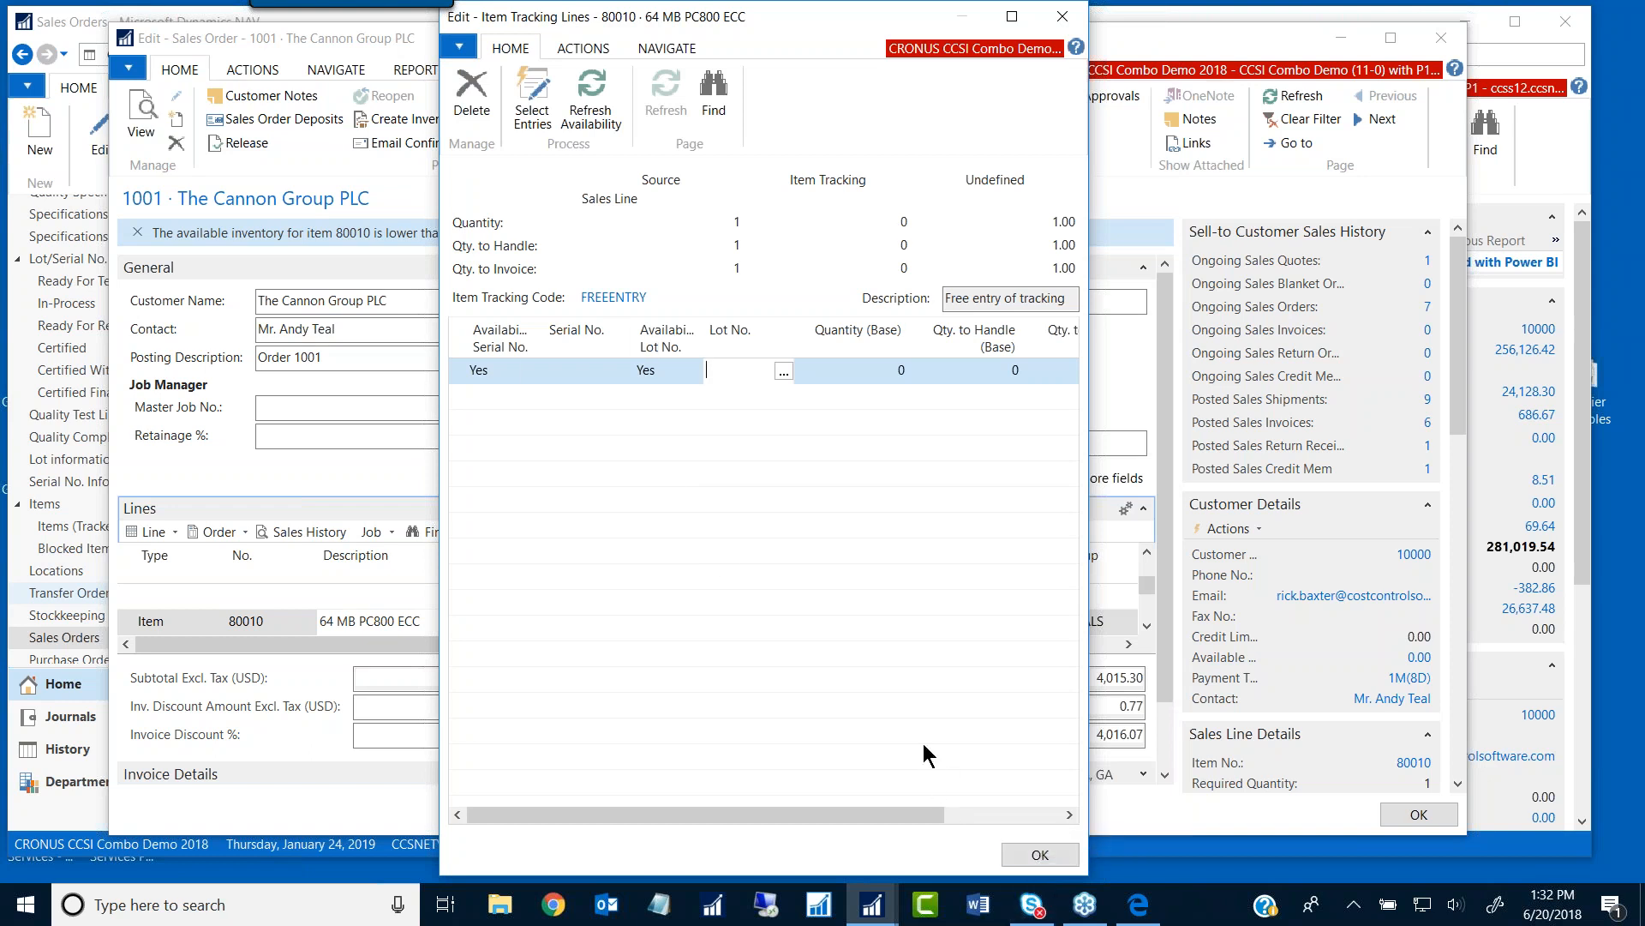
Step: Set the tracking line's Quantity (Base) to 1, recheck the Lot No. List, and leave the item tracking lines
left_click(853, 371)
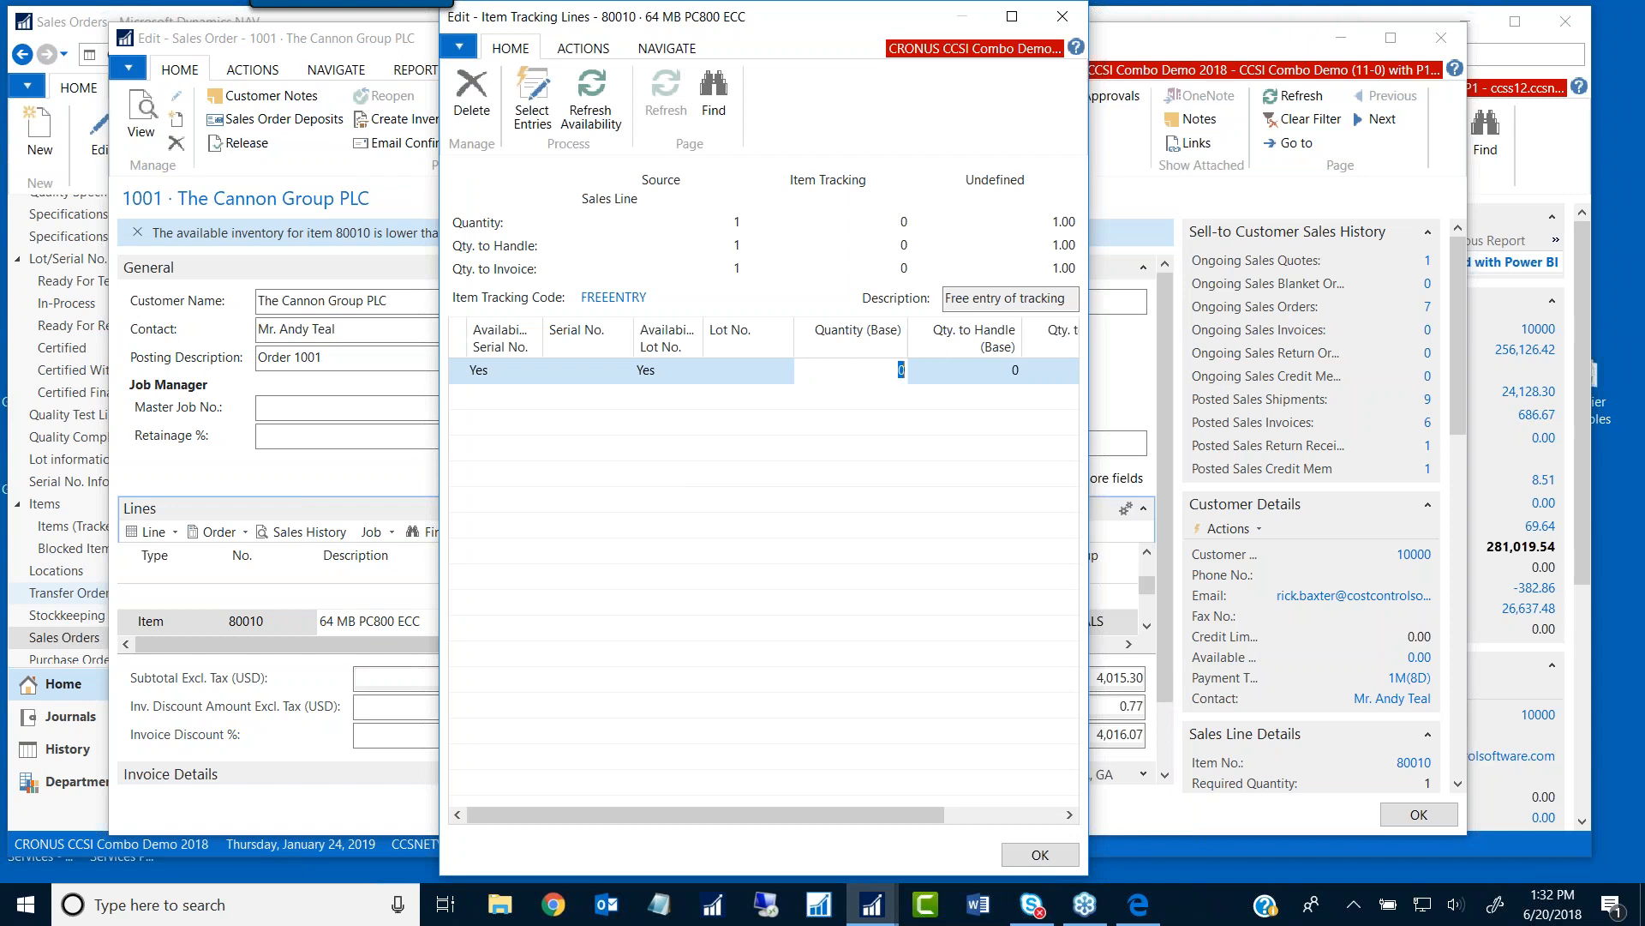
key("Tab")
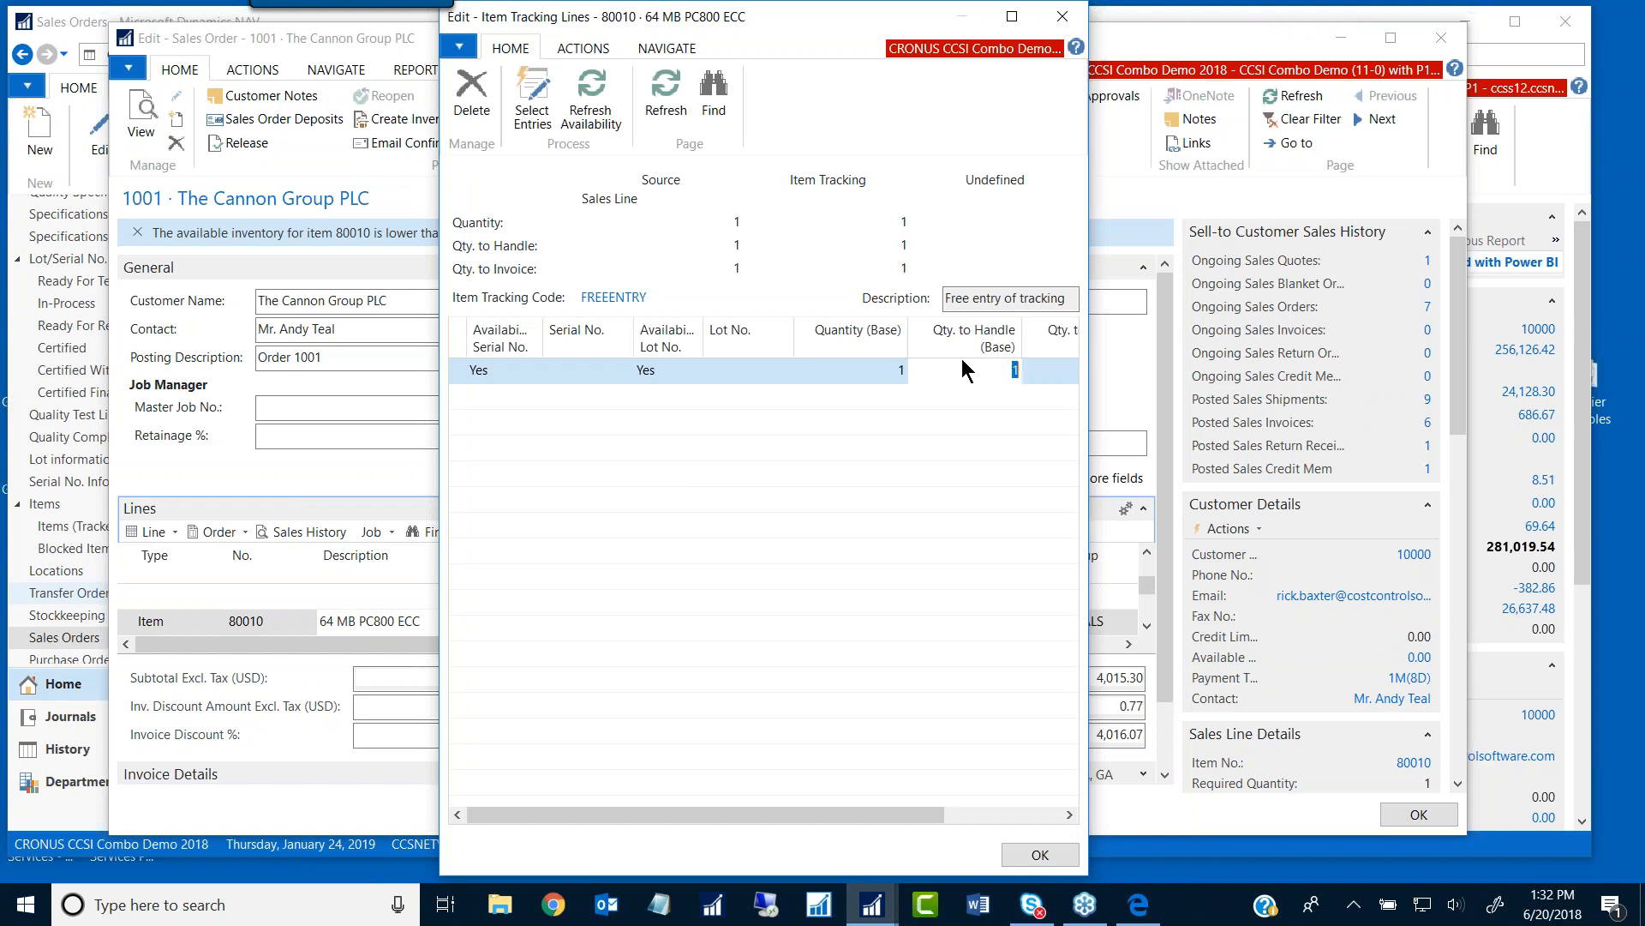
left_click(754, 371)
left_click(785, 372)
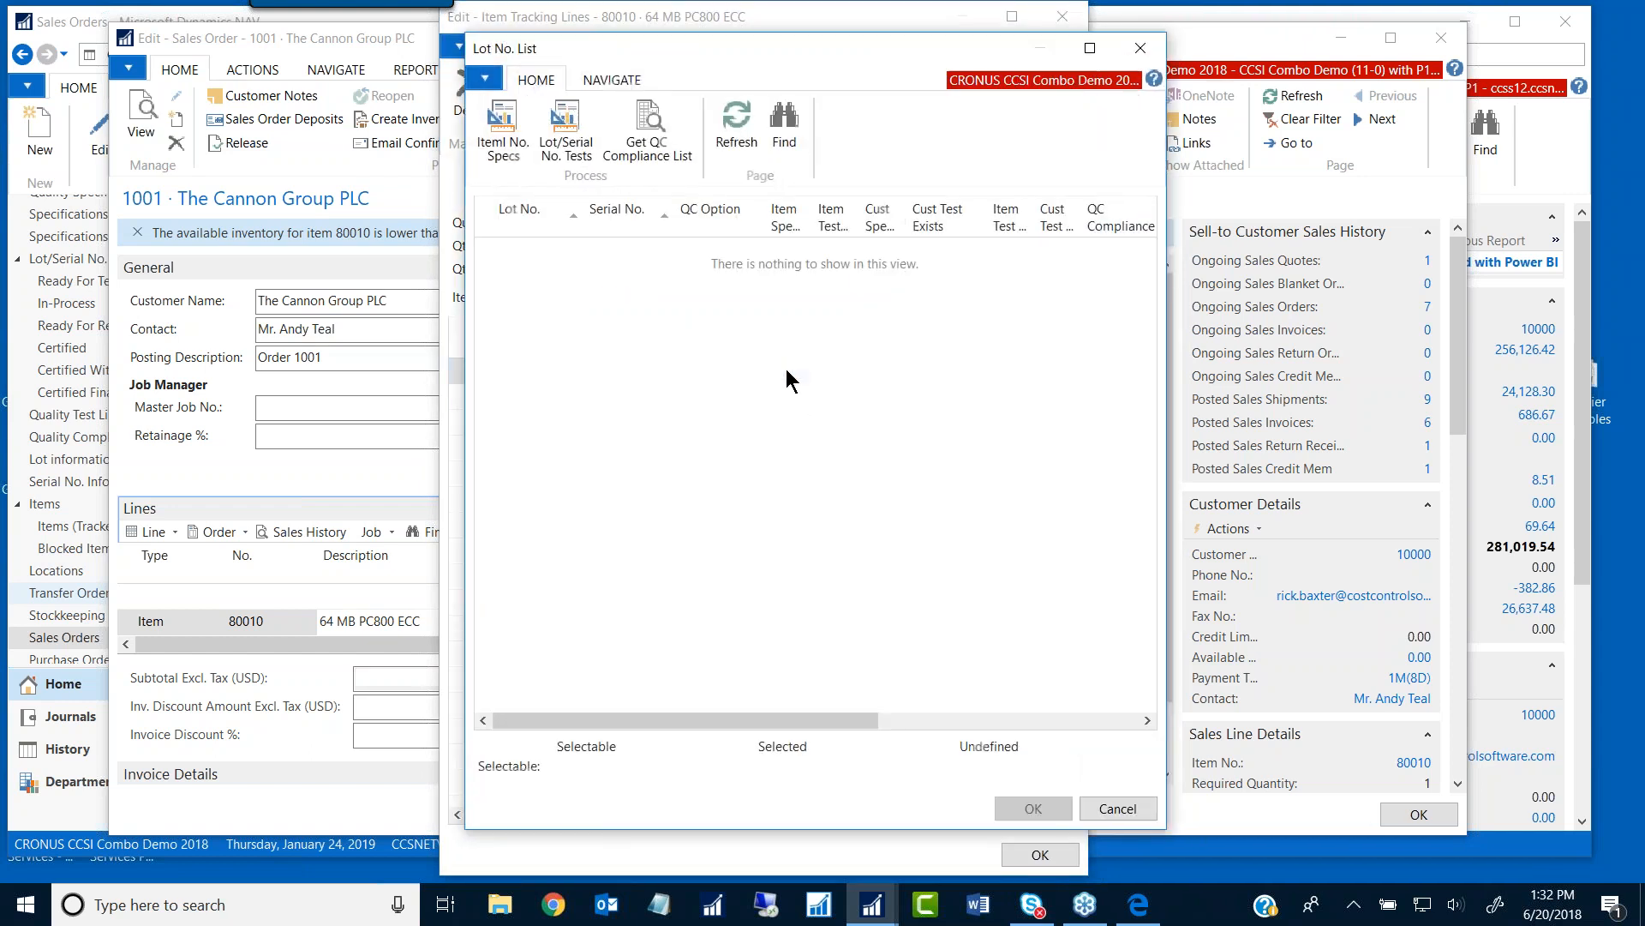
key("Escape")
key("Escape")
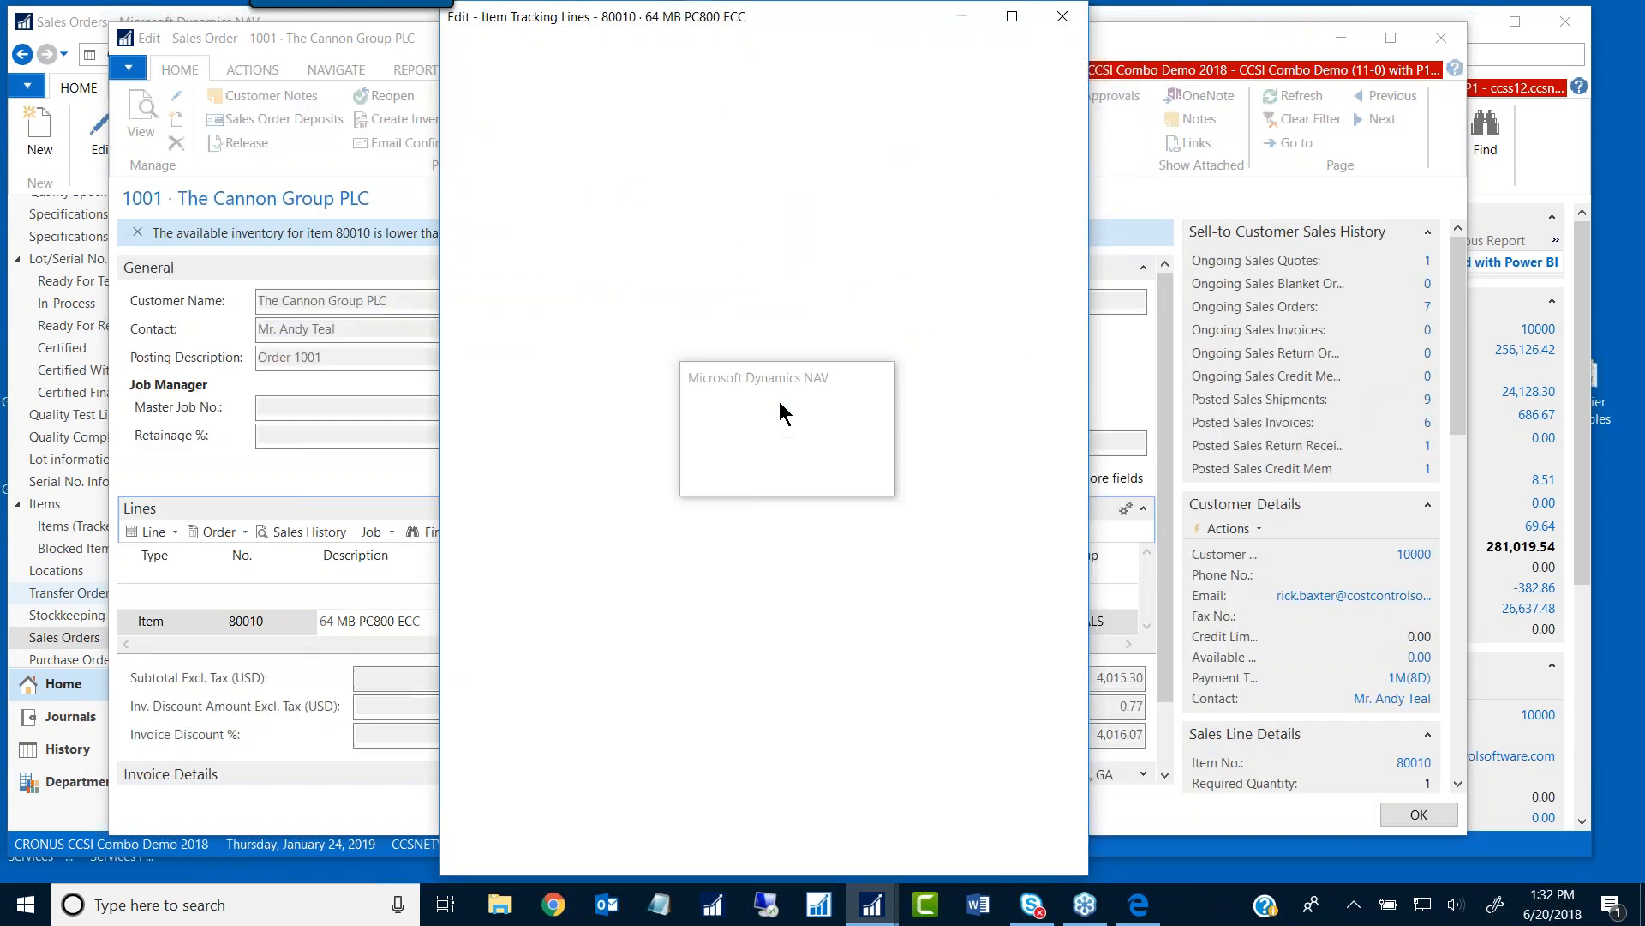
Step: Exit The Cannon Group PLC sales order without posting it and return to the Role Center
left_click(1406, 814)
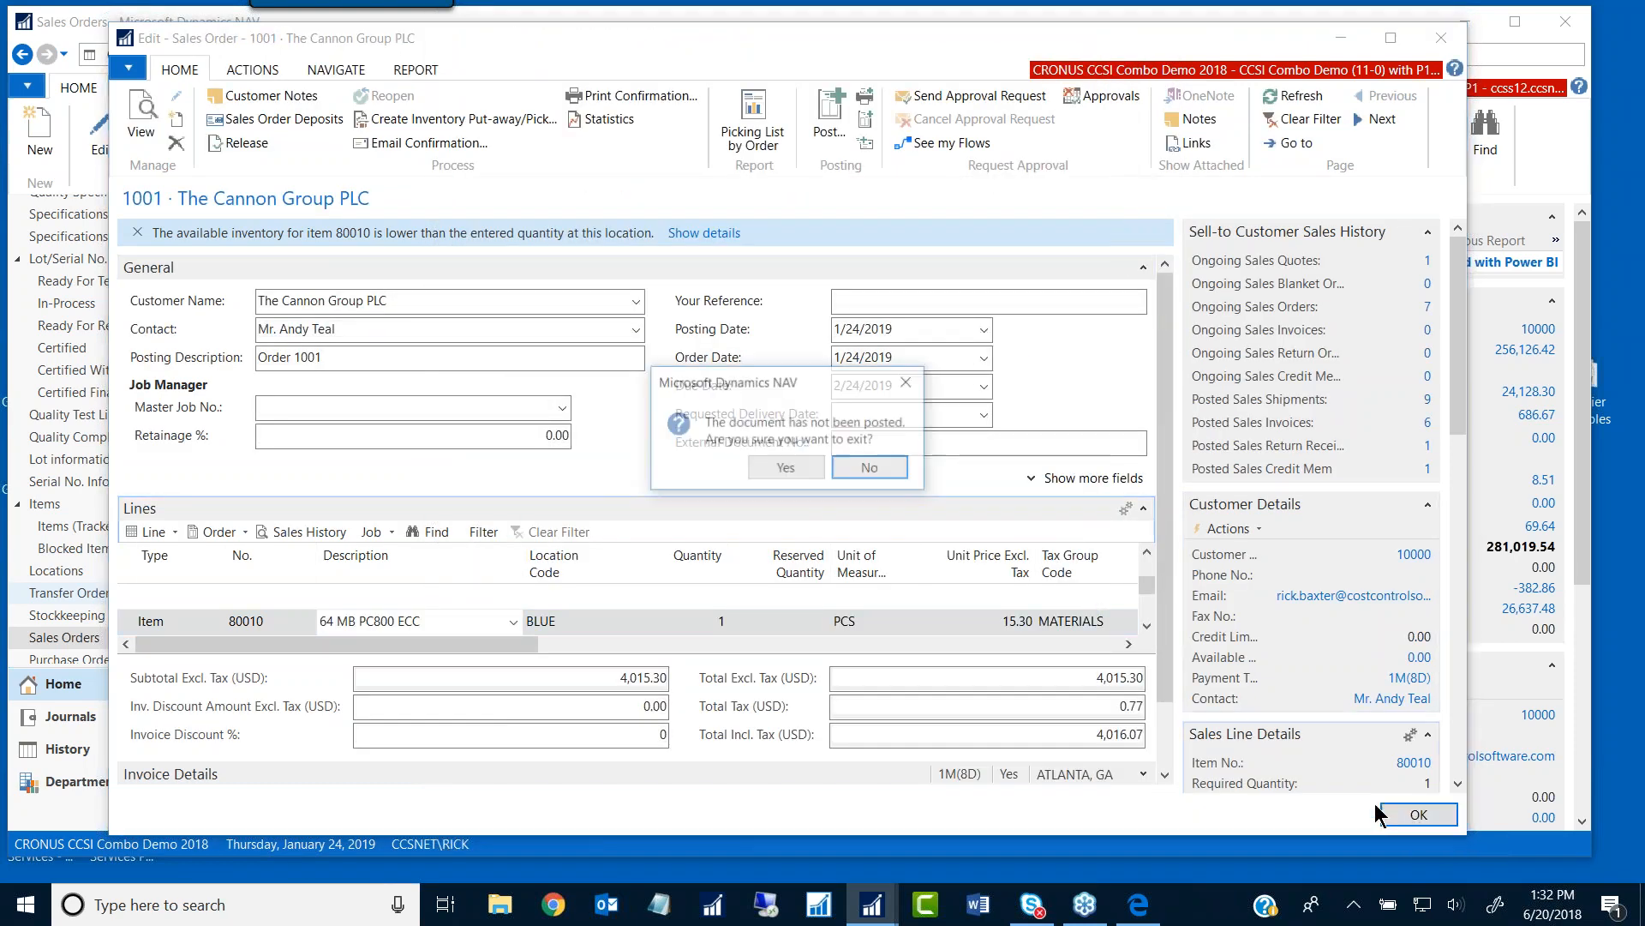
left_click(785, 469)
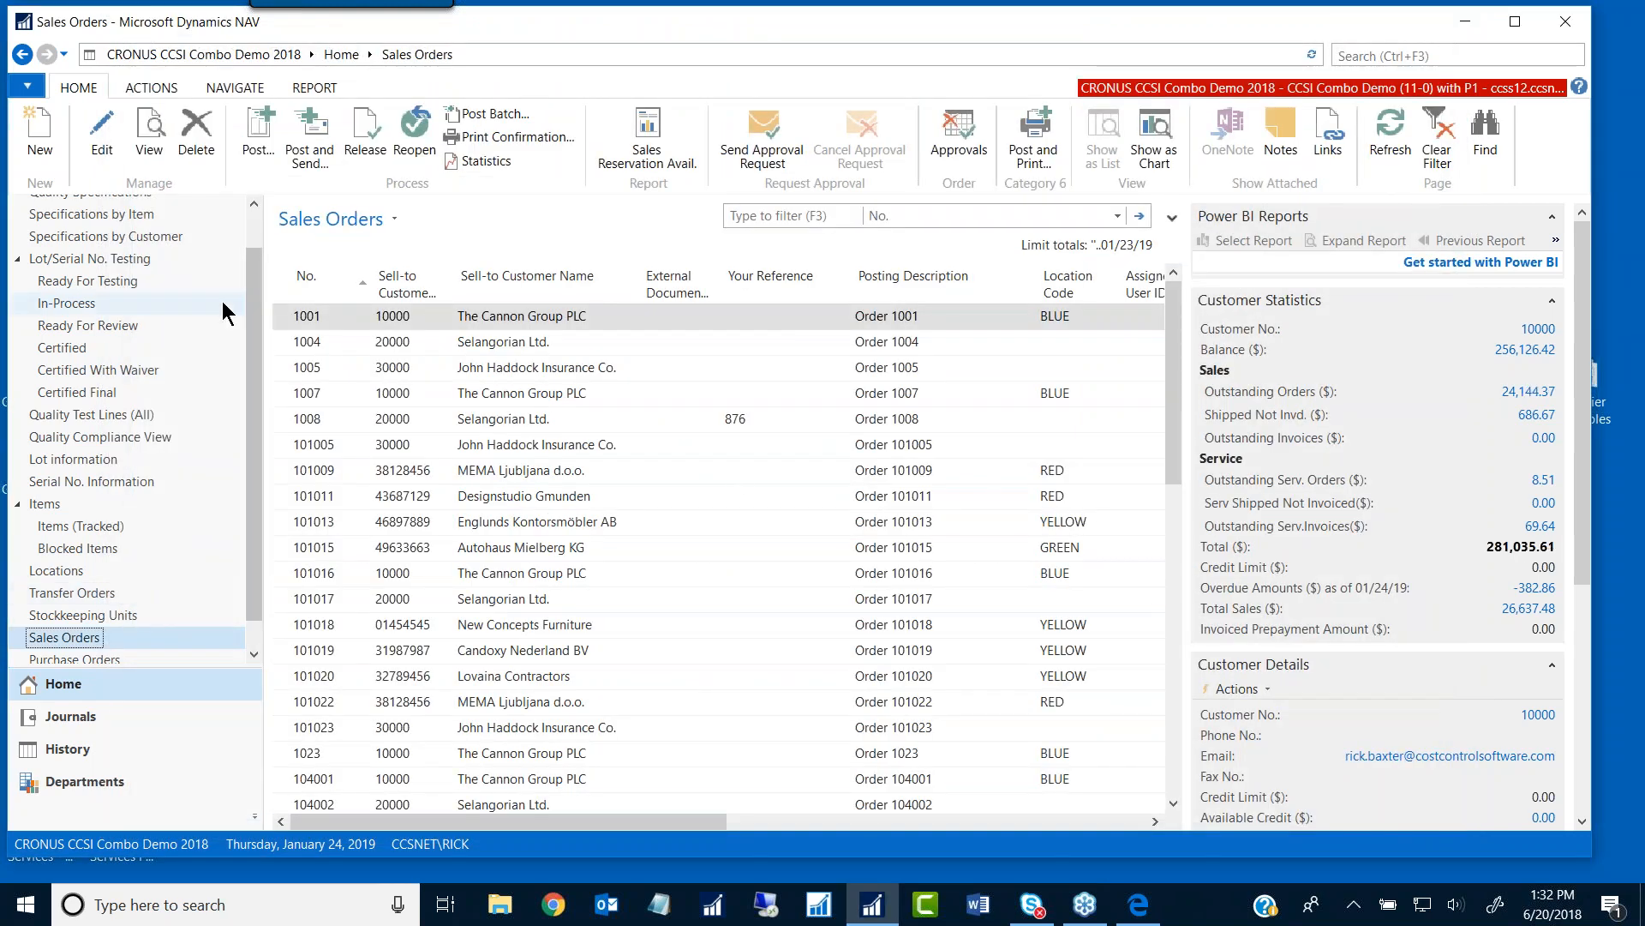
scroll(231, 334, "up", 2)
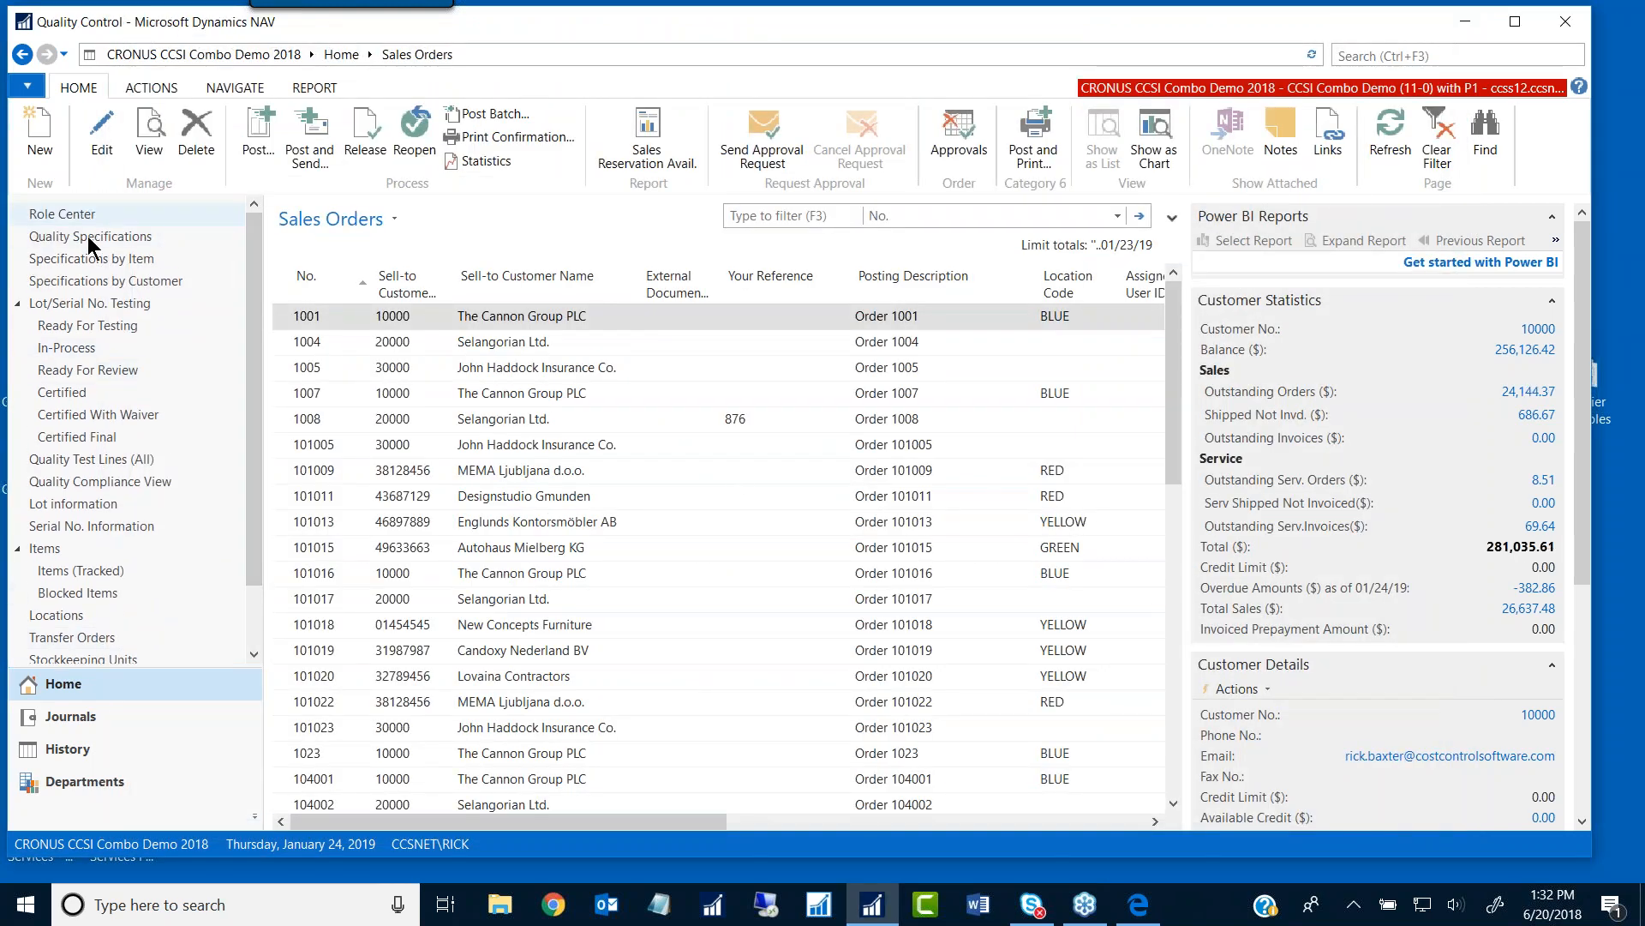
left_click(62, 213)
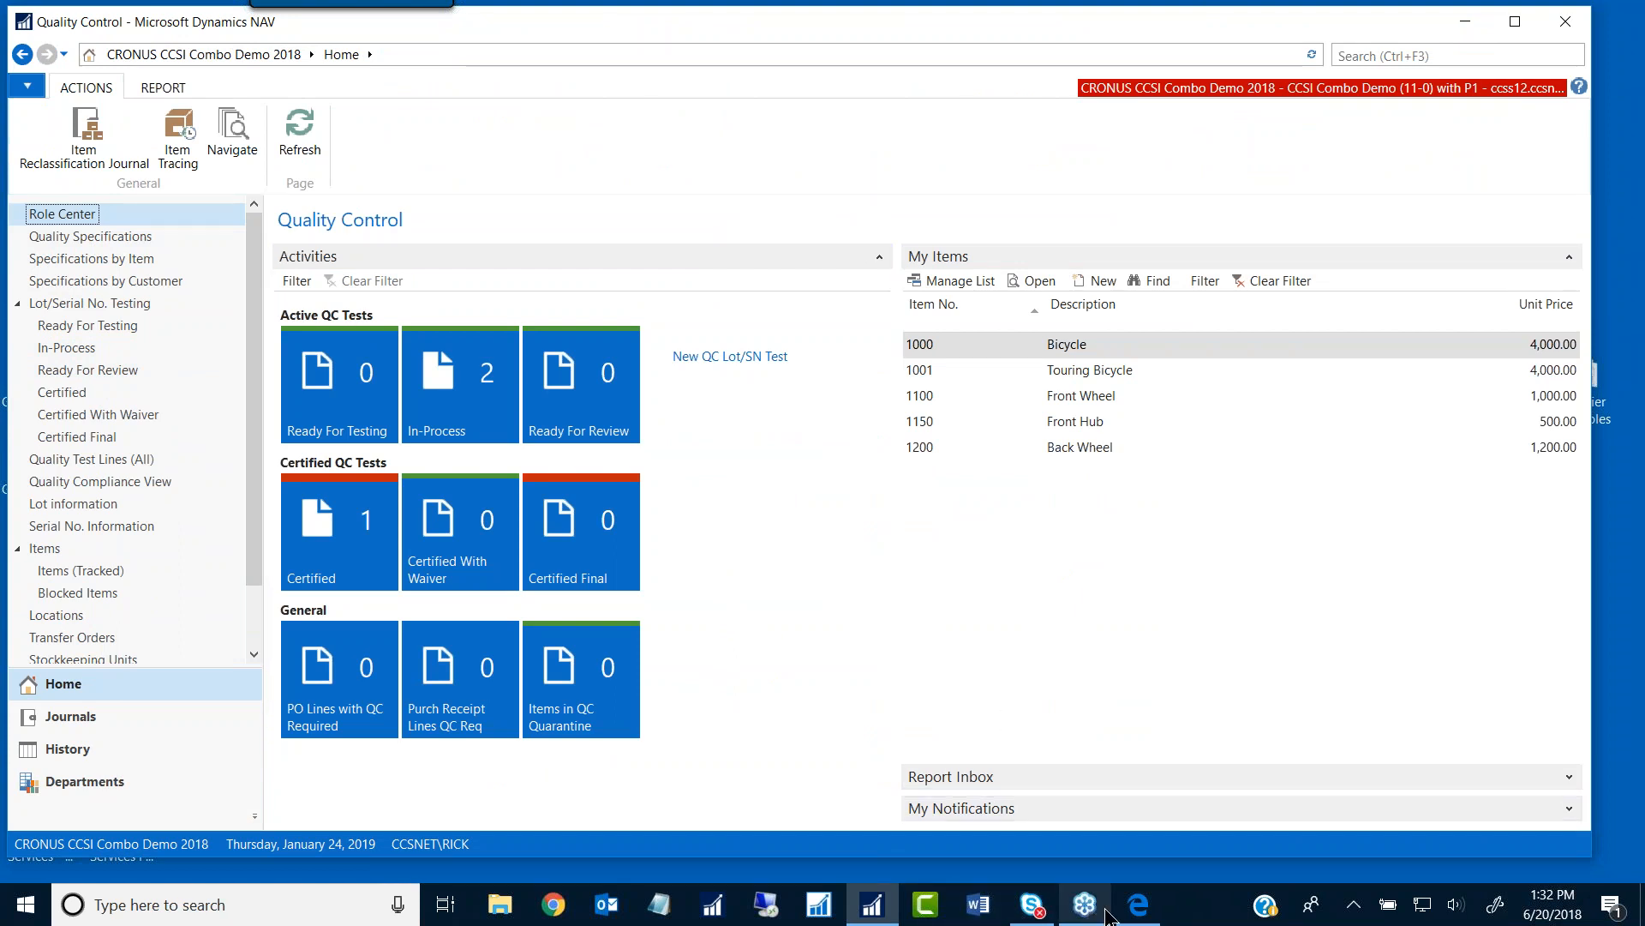
Step: Switch to the study guide in Edge, review the numbered quality control attributes through Reporting, and minimize it
left_click(1144, 905)
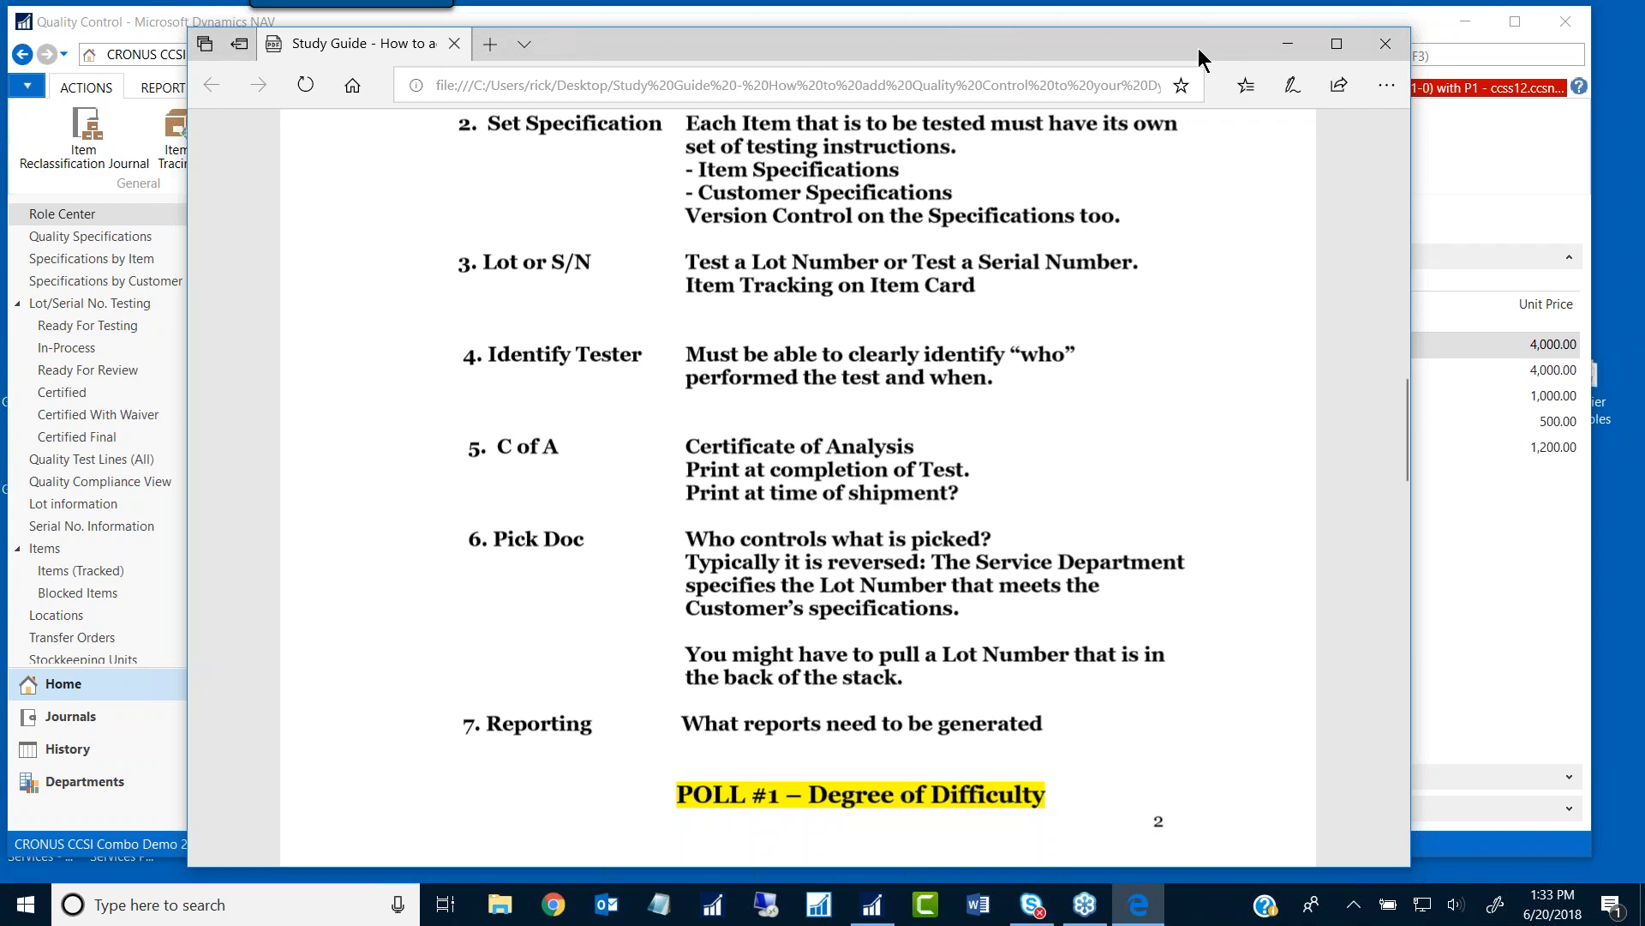
left_click(1280, 48)
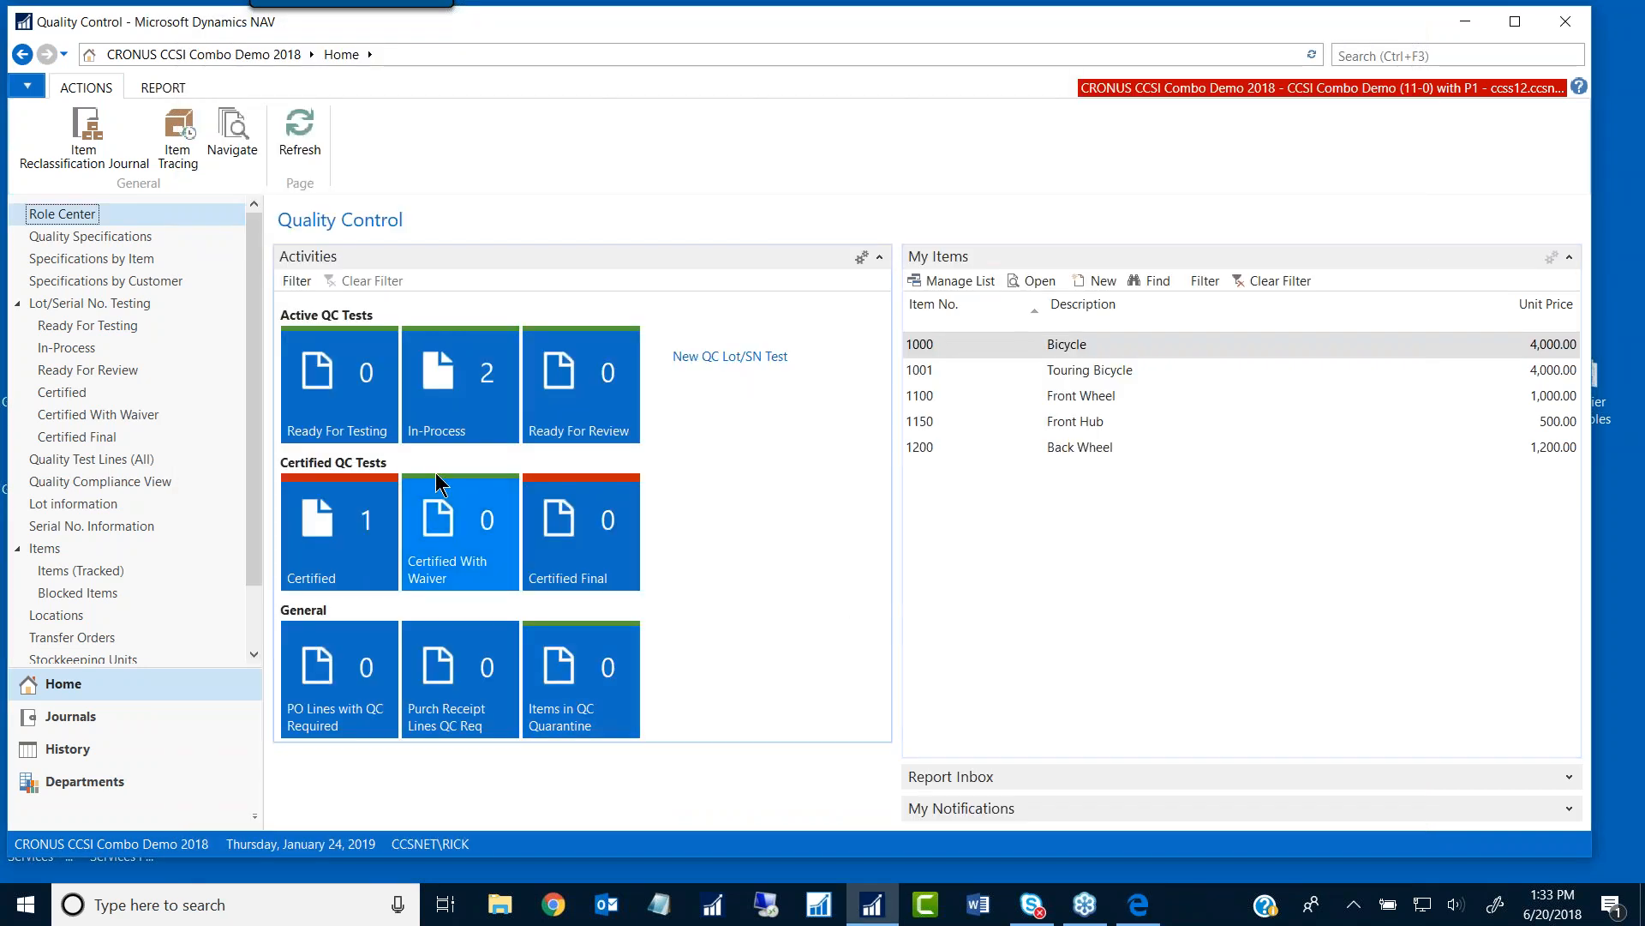
Step: Open in-process test QCT00003 for editing, preview its Testing Worksheet report, and close the preview
left_click(437, 426)
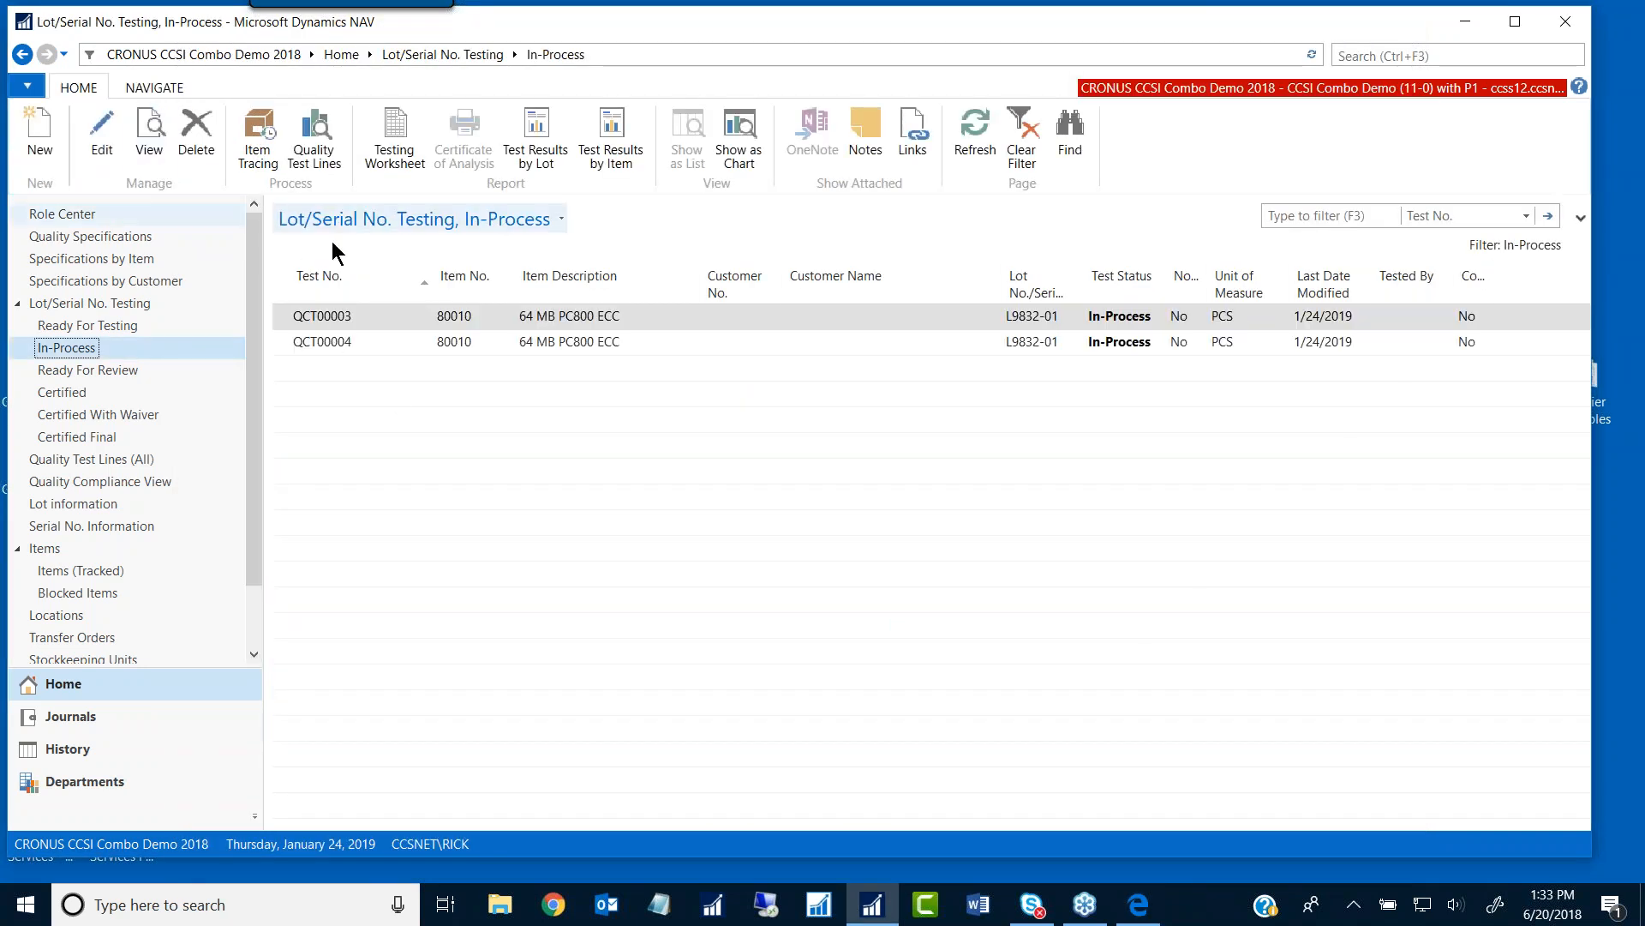
left_click(116, 137)
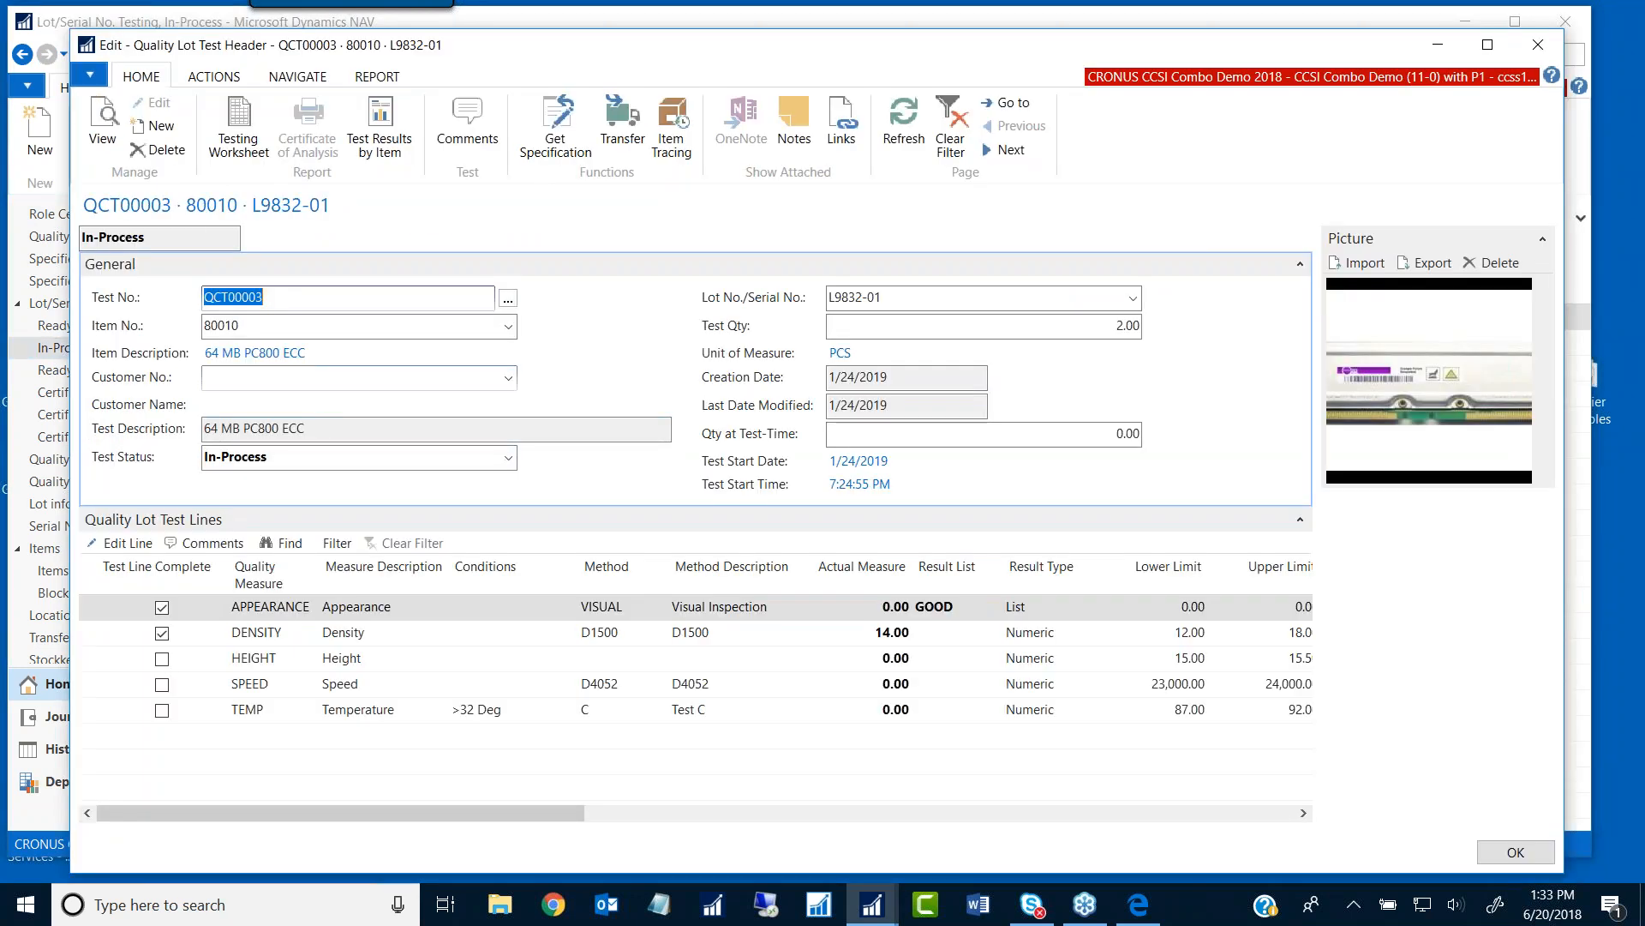
left_click(225, 118)
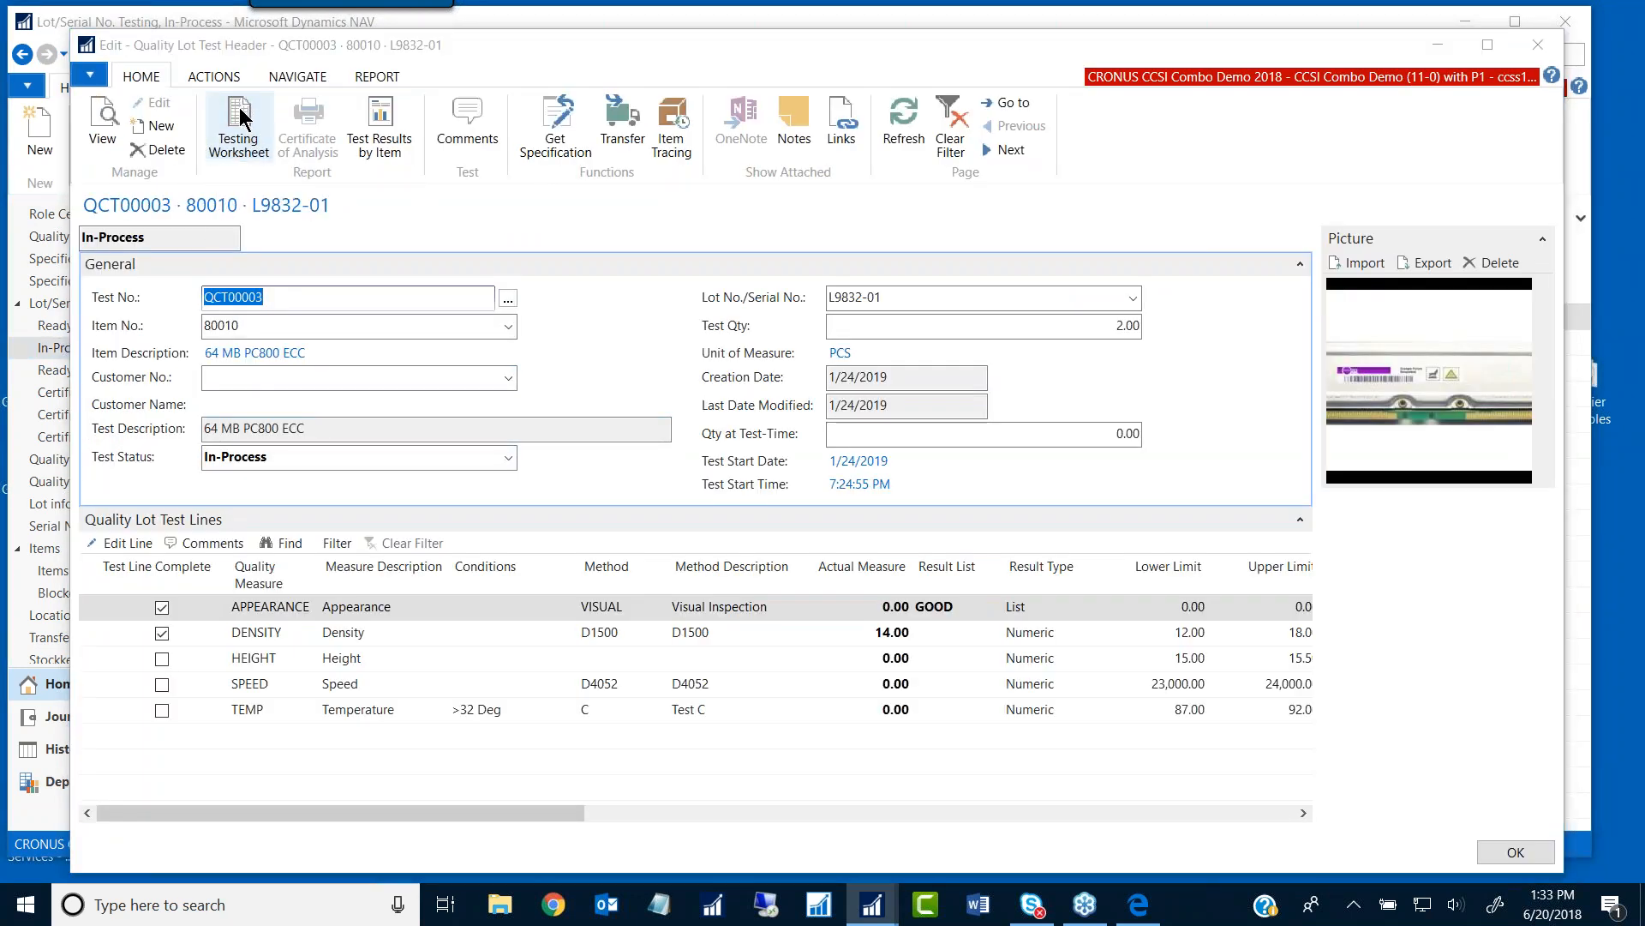
left_click(483, 618)
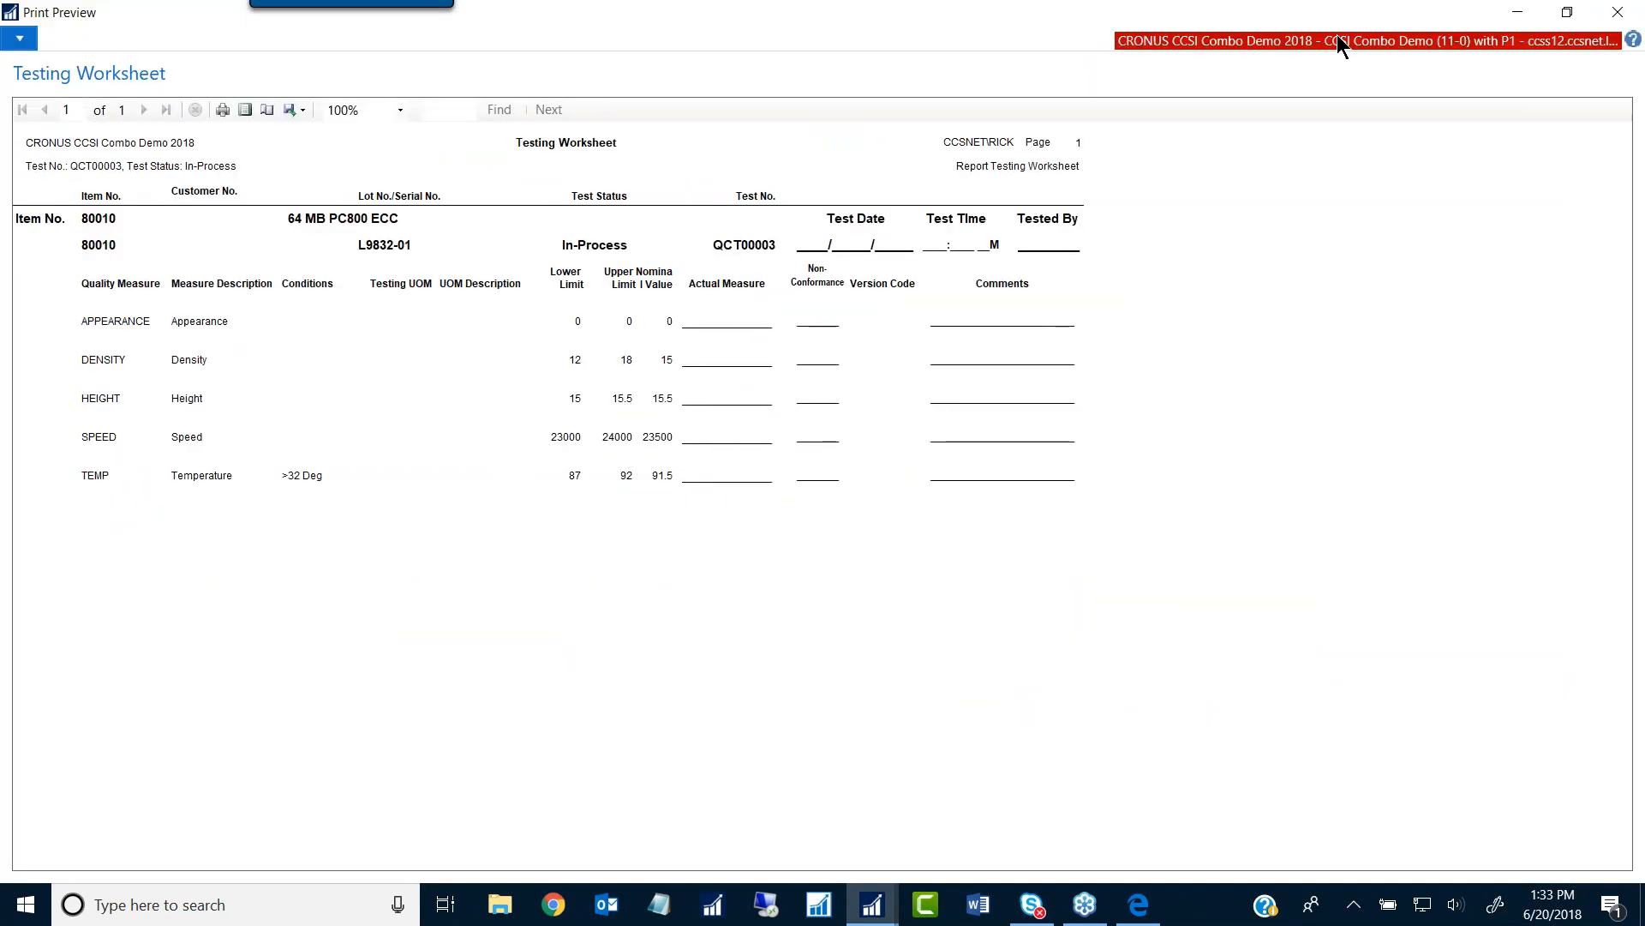
left_click(1618, 12)
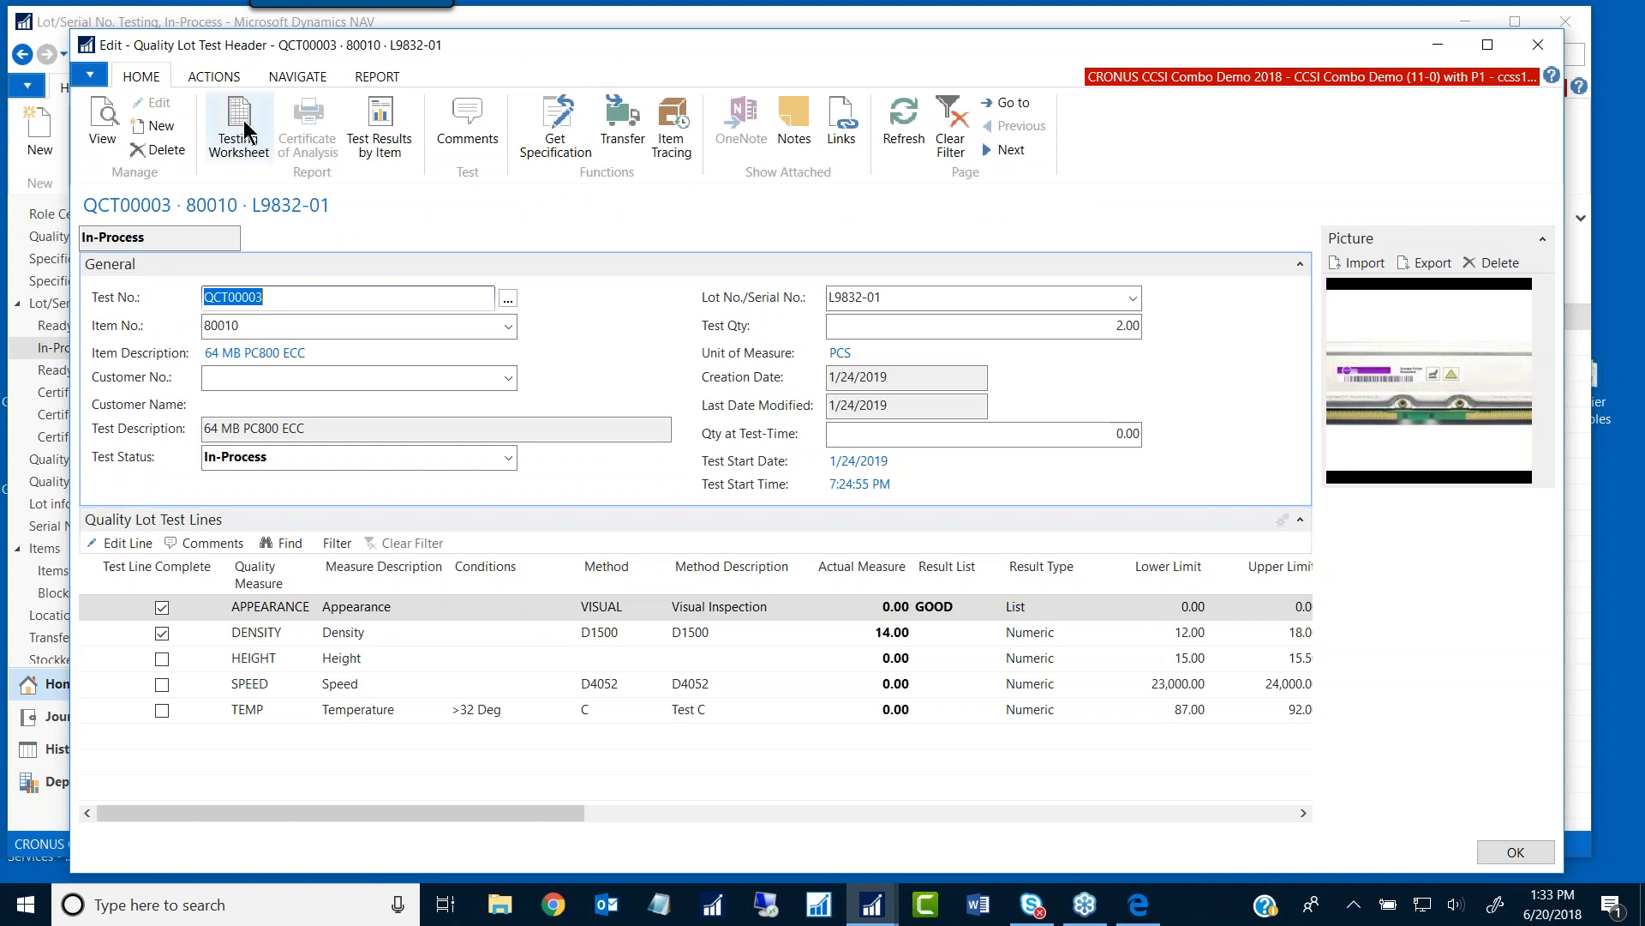
Step: Preview the Test Results by Item report from test QCT00003, close the preview, and exit the test card
left_click(378, 120)
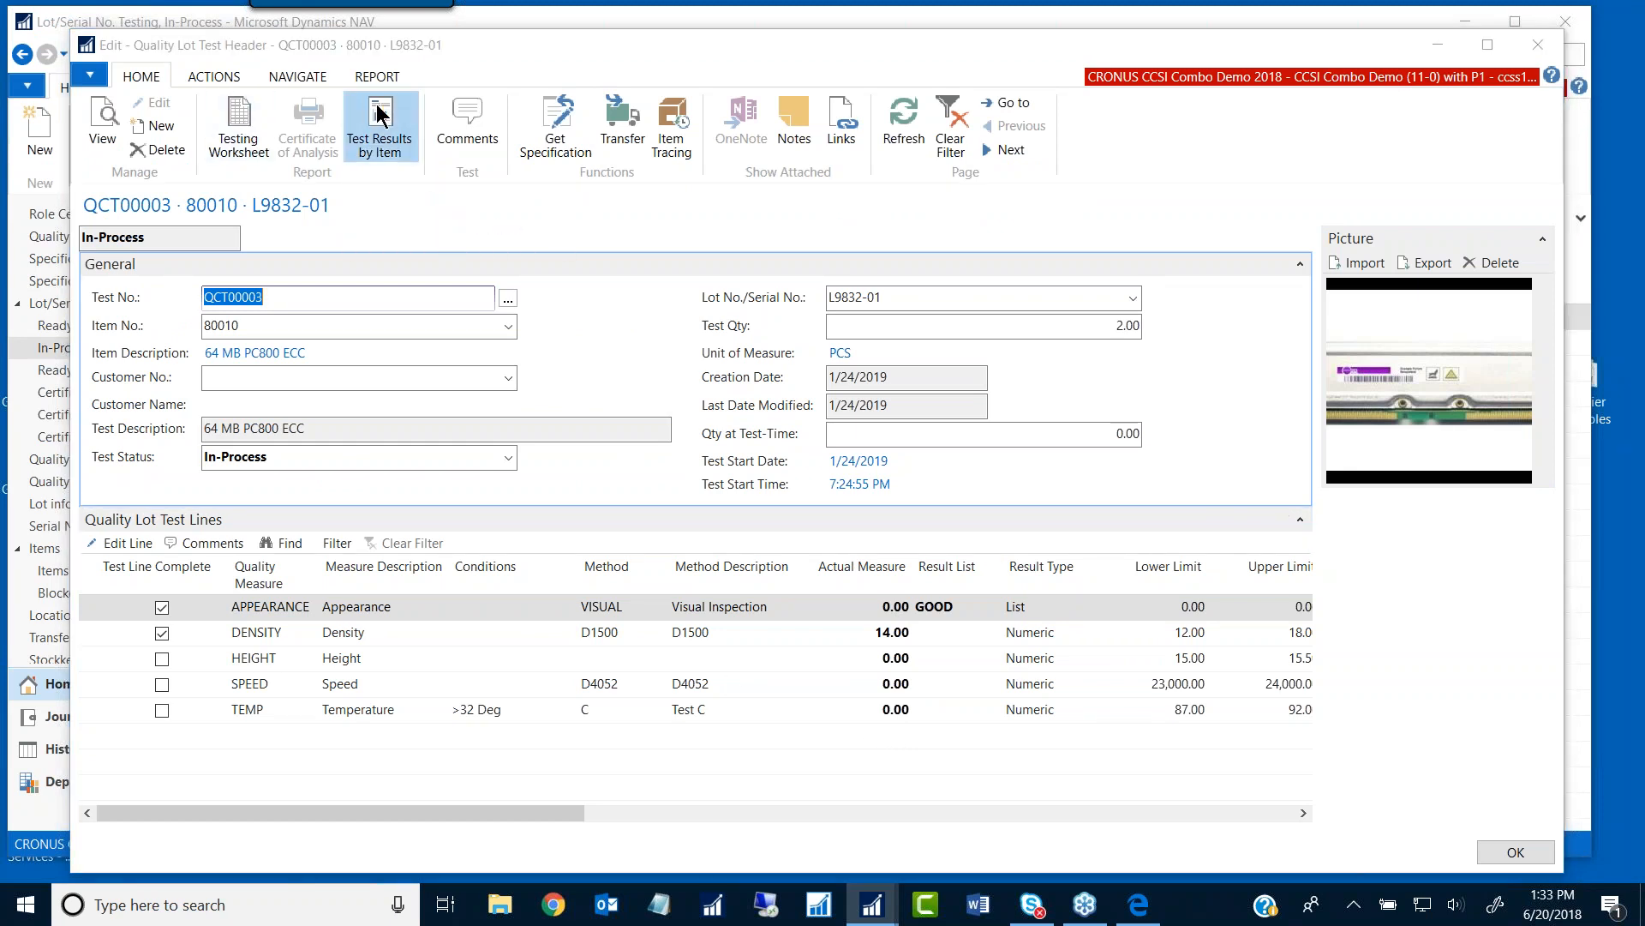
left_click(485, 623)
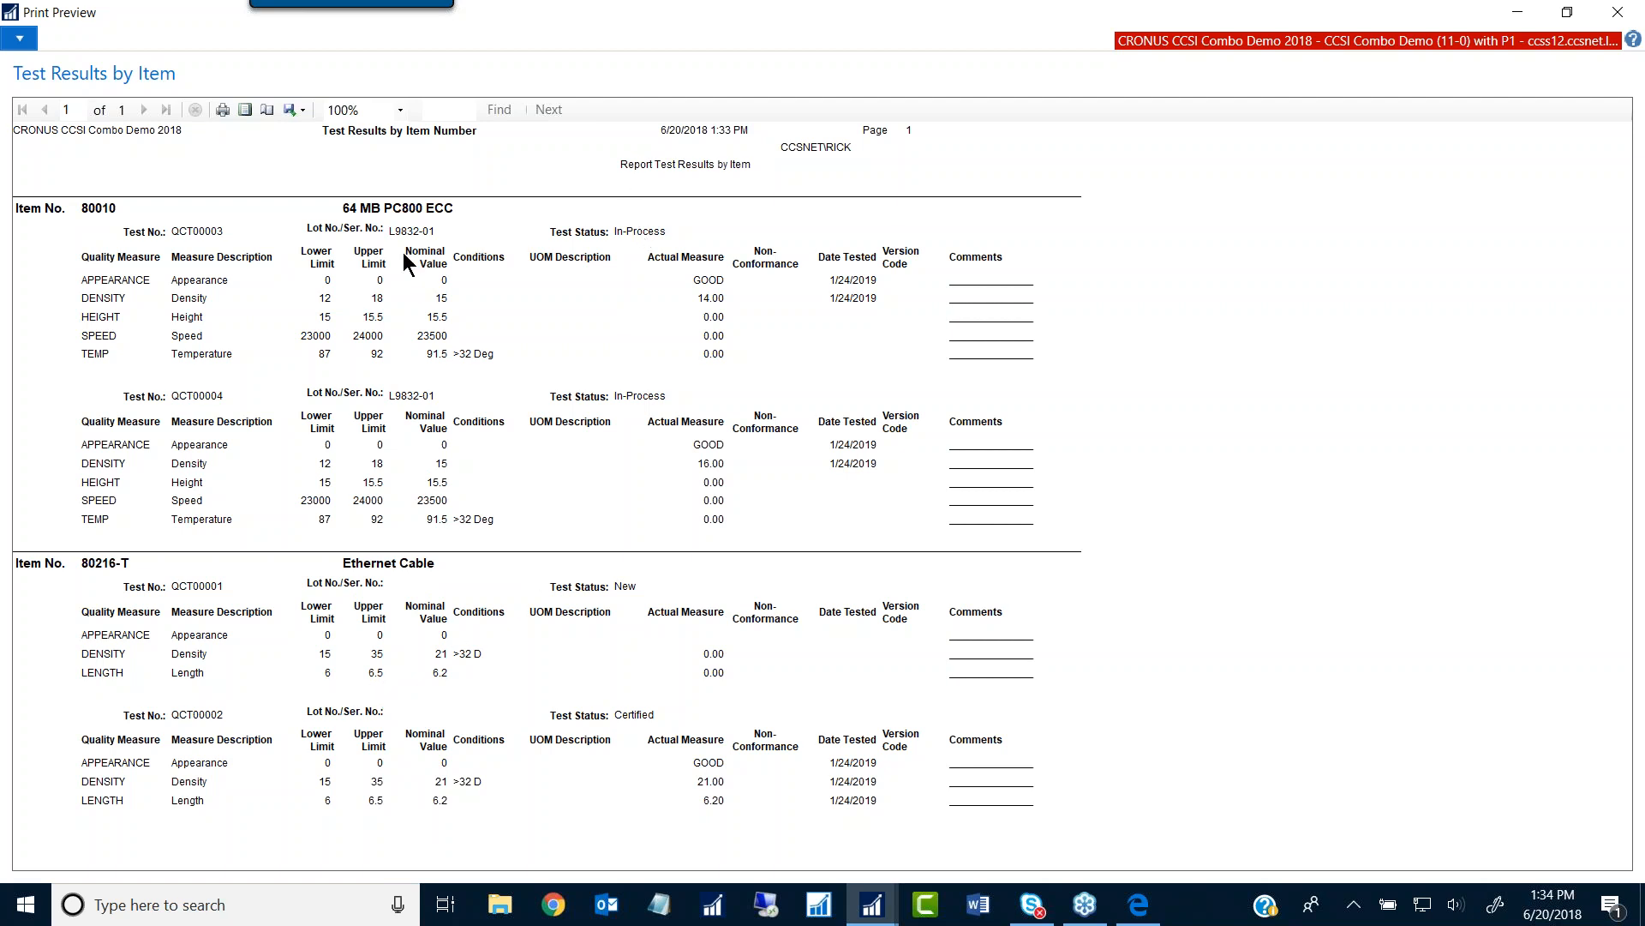
left_click(1618, 16)
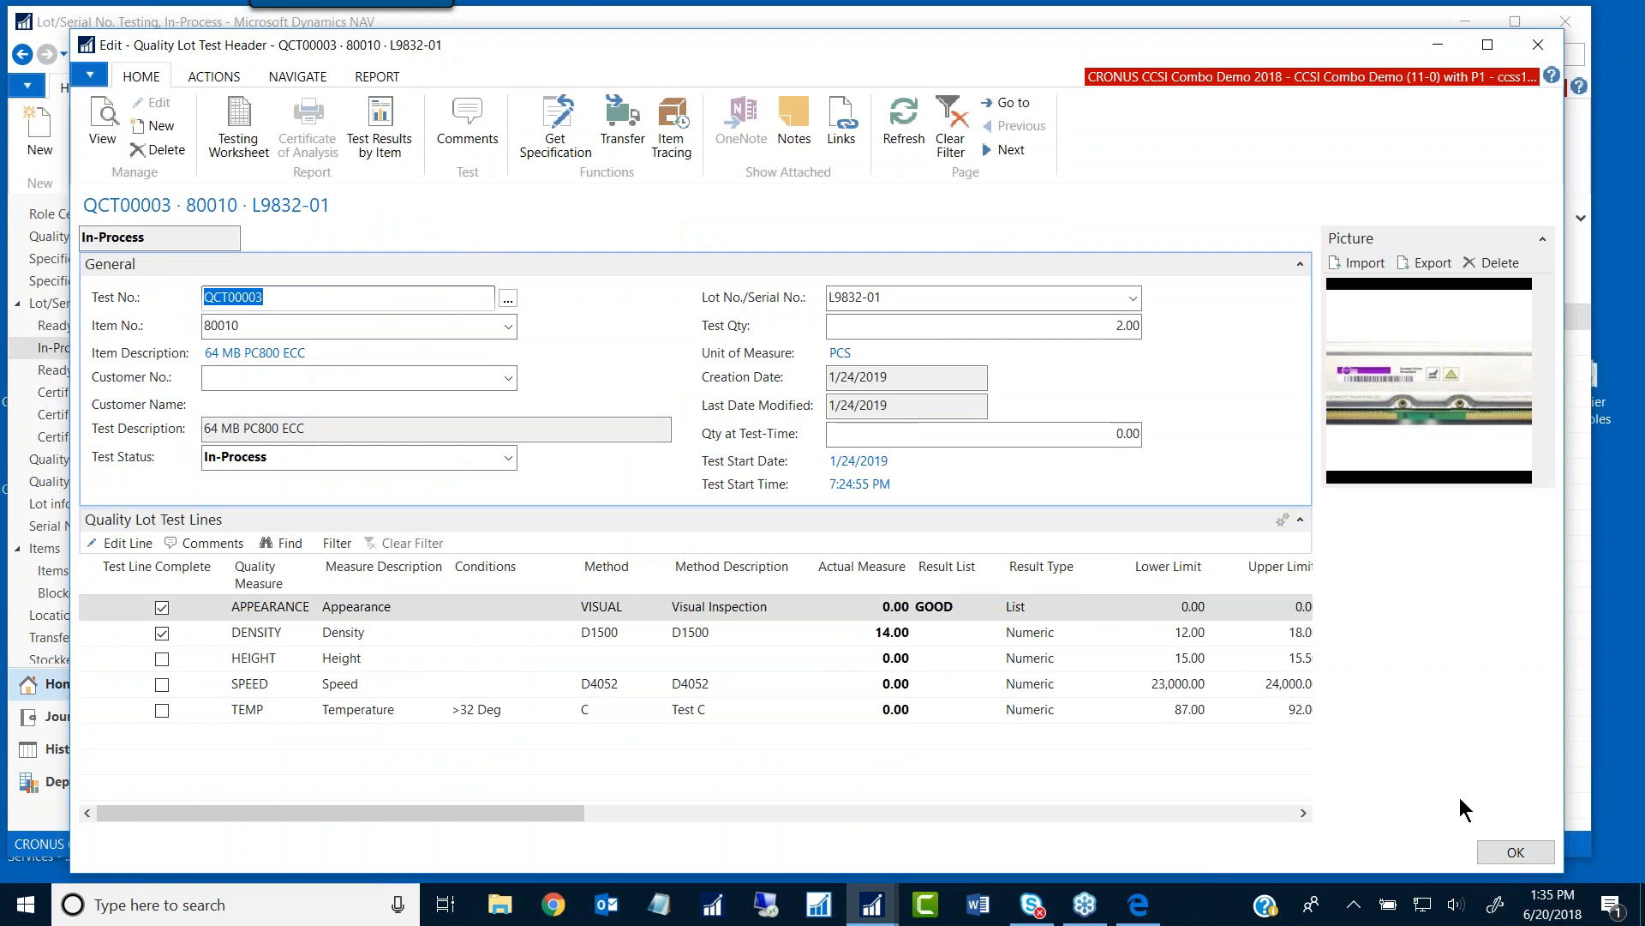
left_click(1508, 852)
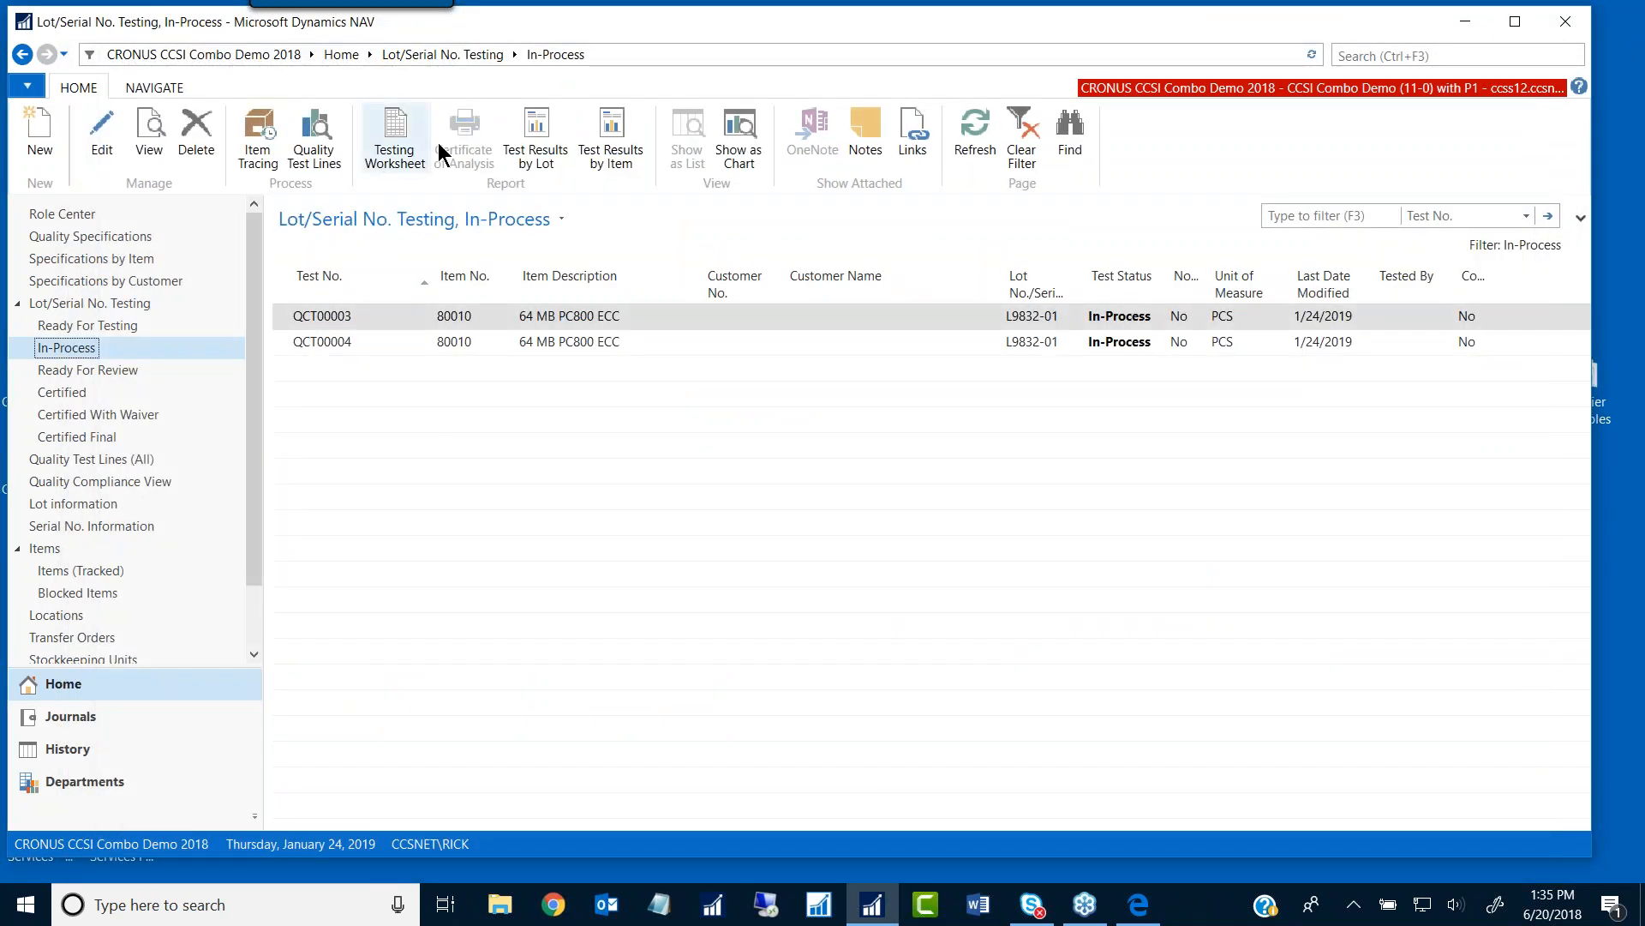
Step: Preview the Test Results by Lot report without entering any filter values, and close the preview
left_click(535, 135)
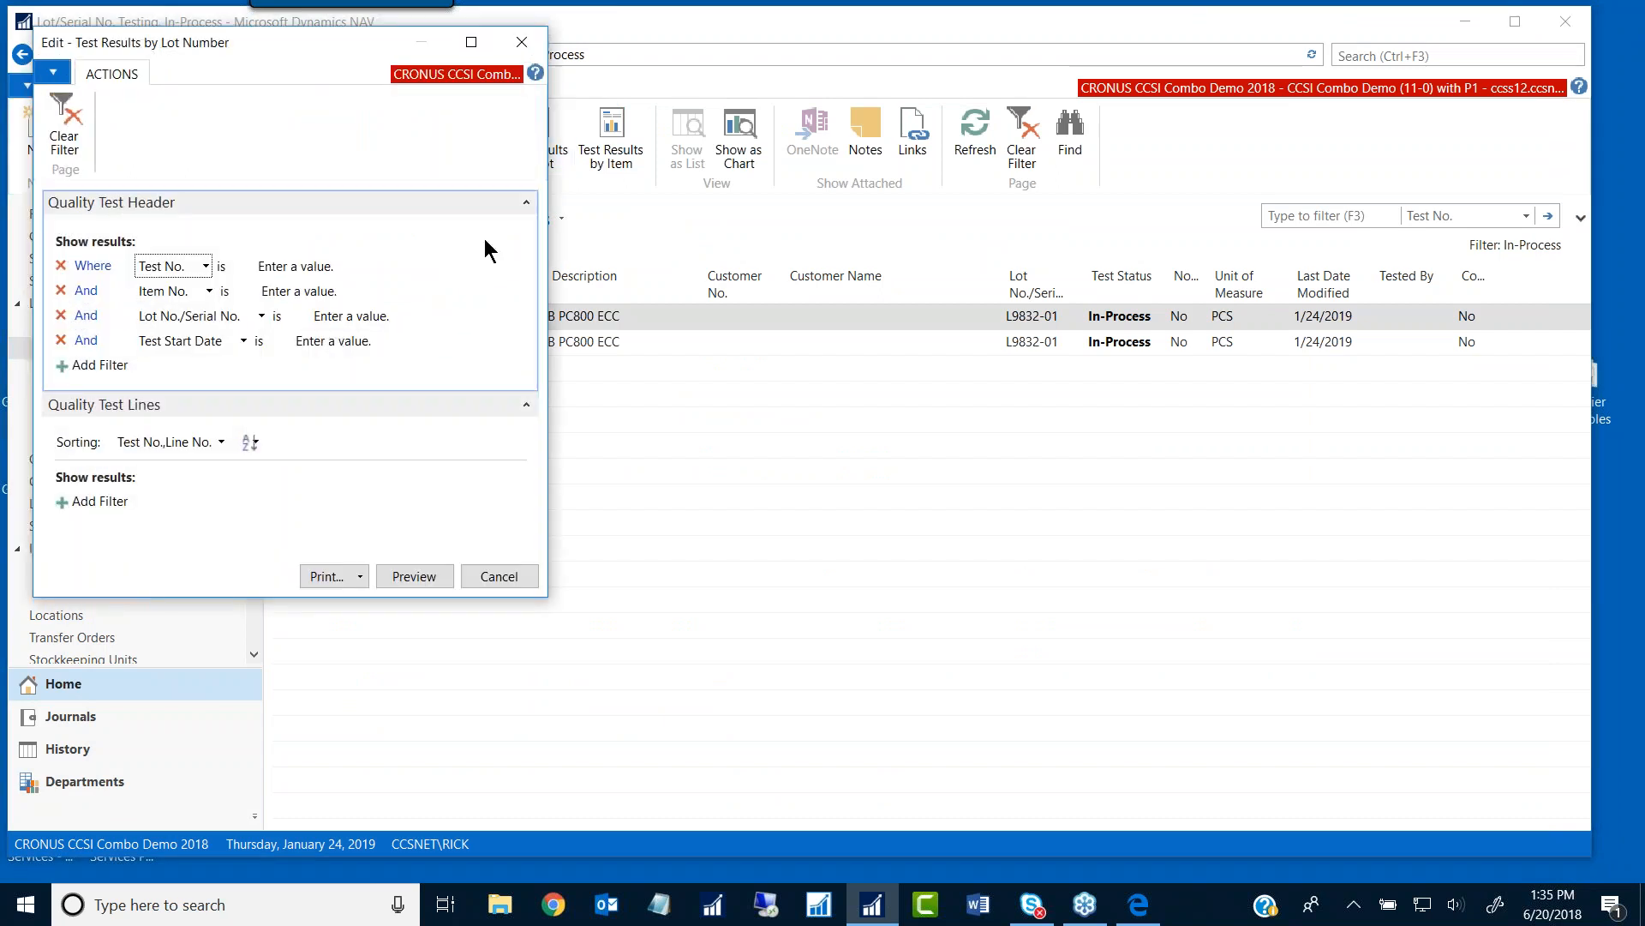
left_click(420, 577)
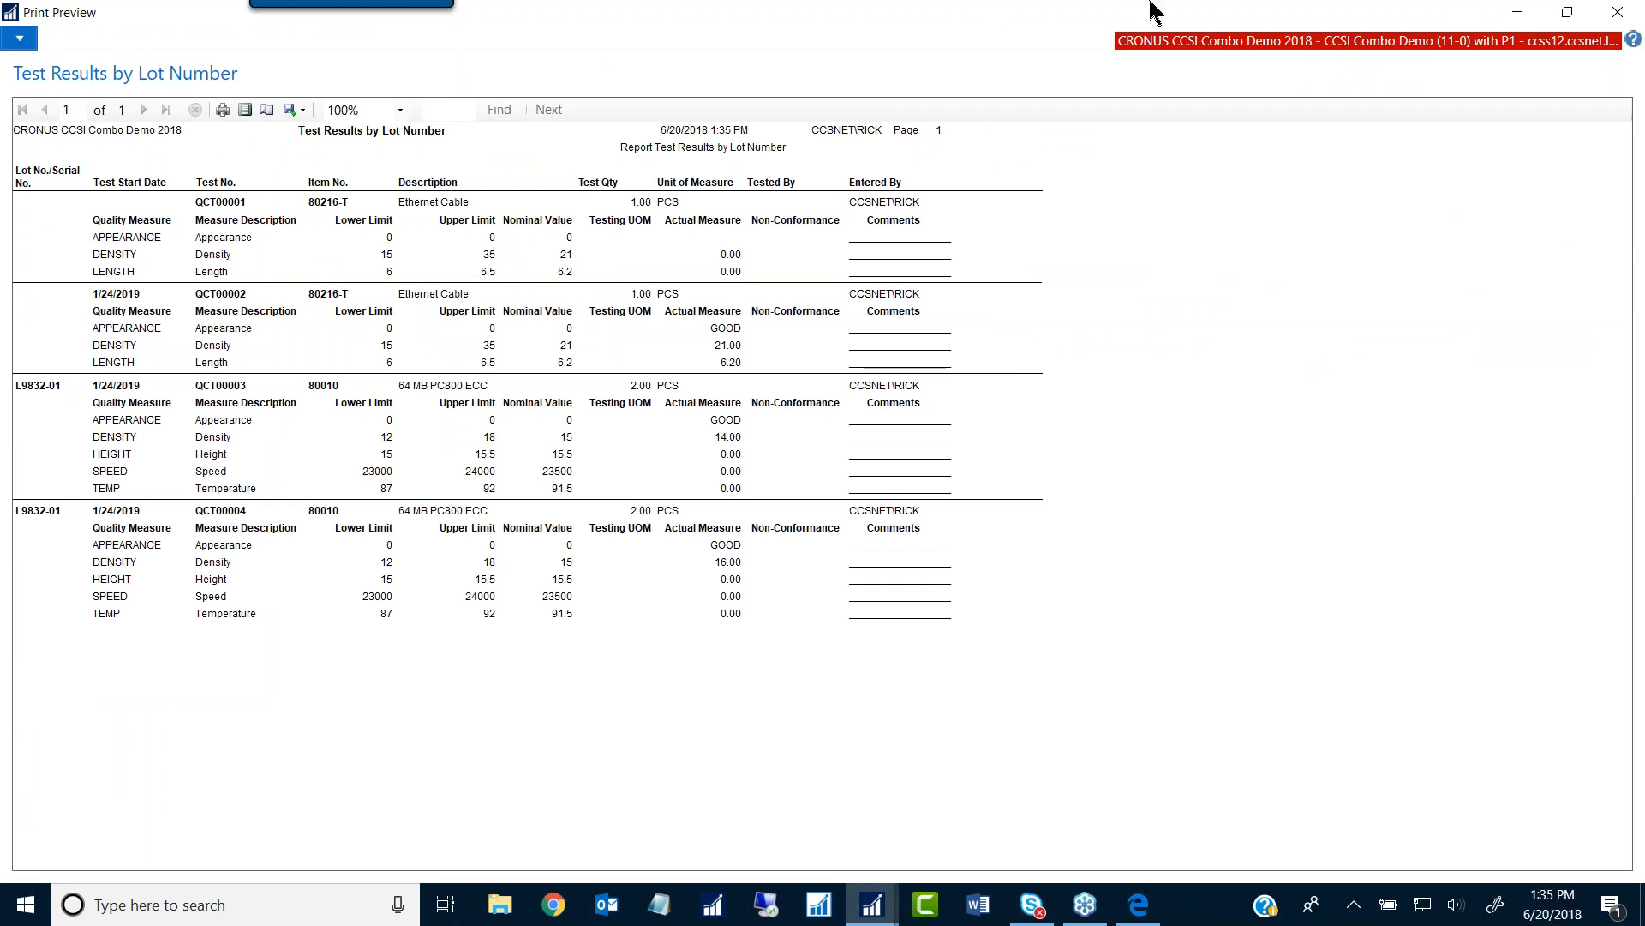
left_click(1616, 12)
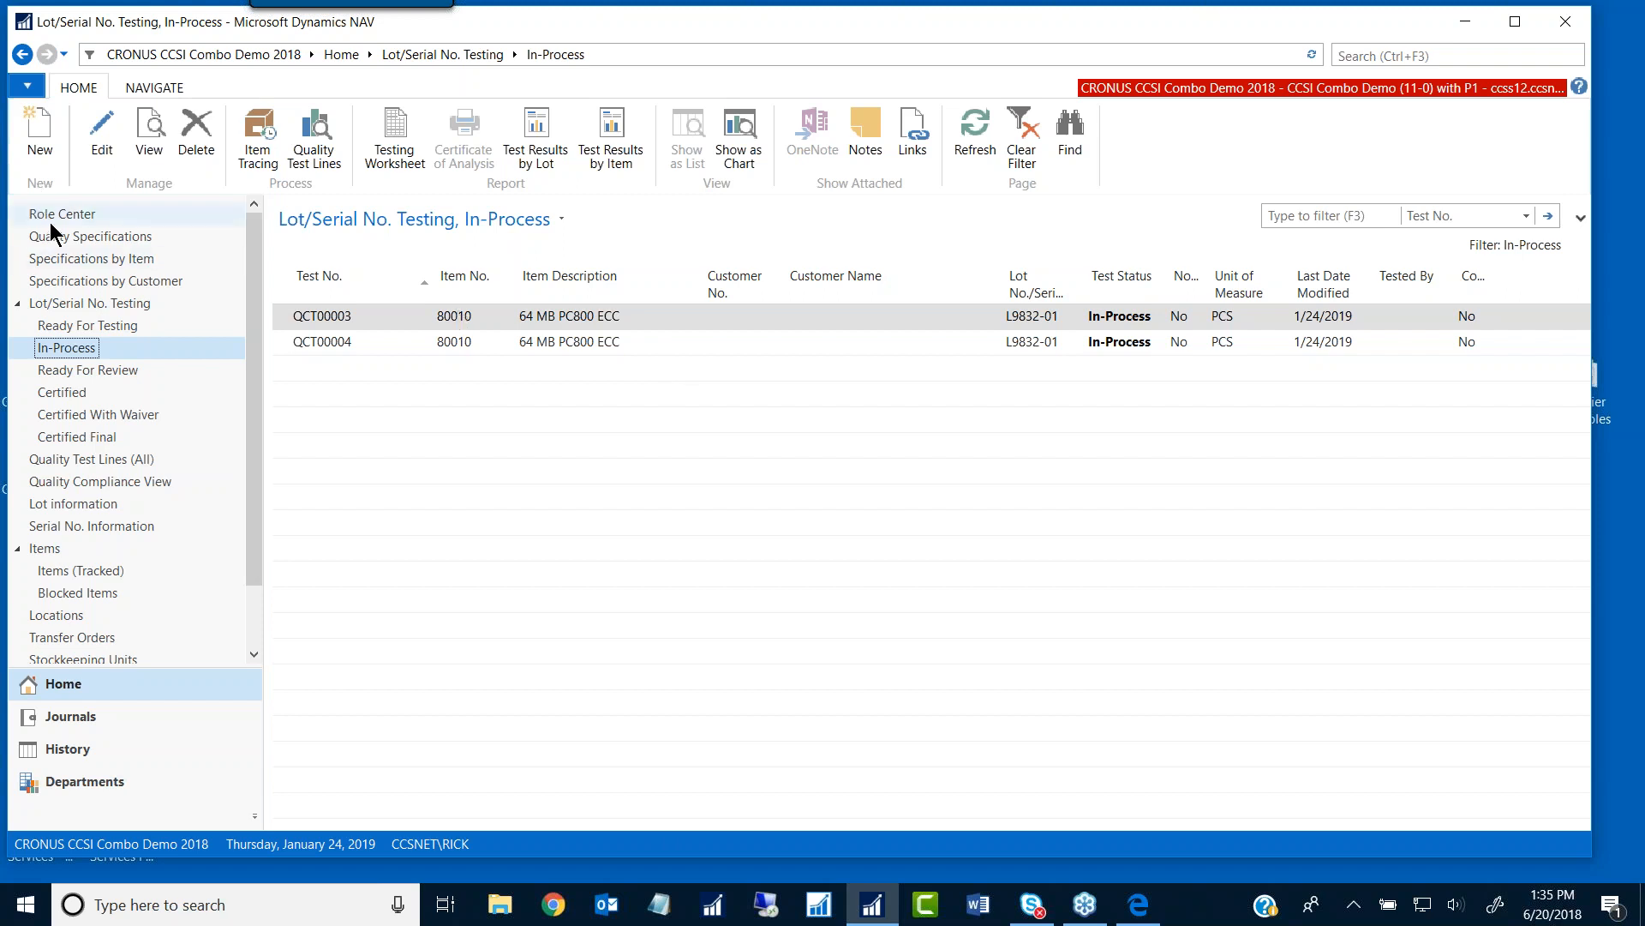
Step: Open test QCT00003 for editing, switch to the study guide in Edge, and review Daily Workflow item 1 on receiving inventory, including QC Location
left_click(100, 138)
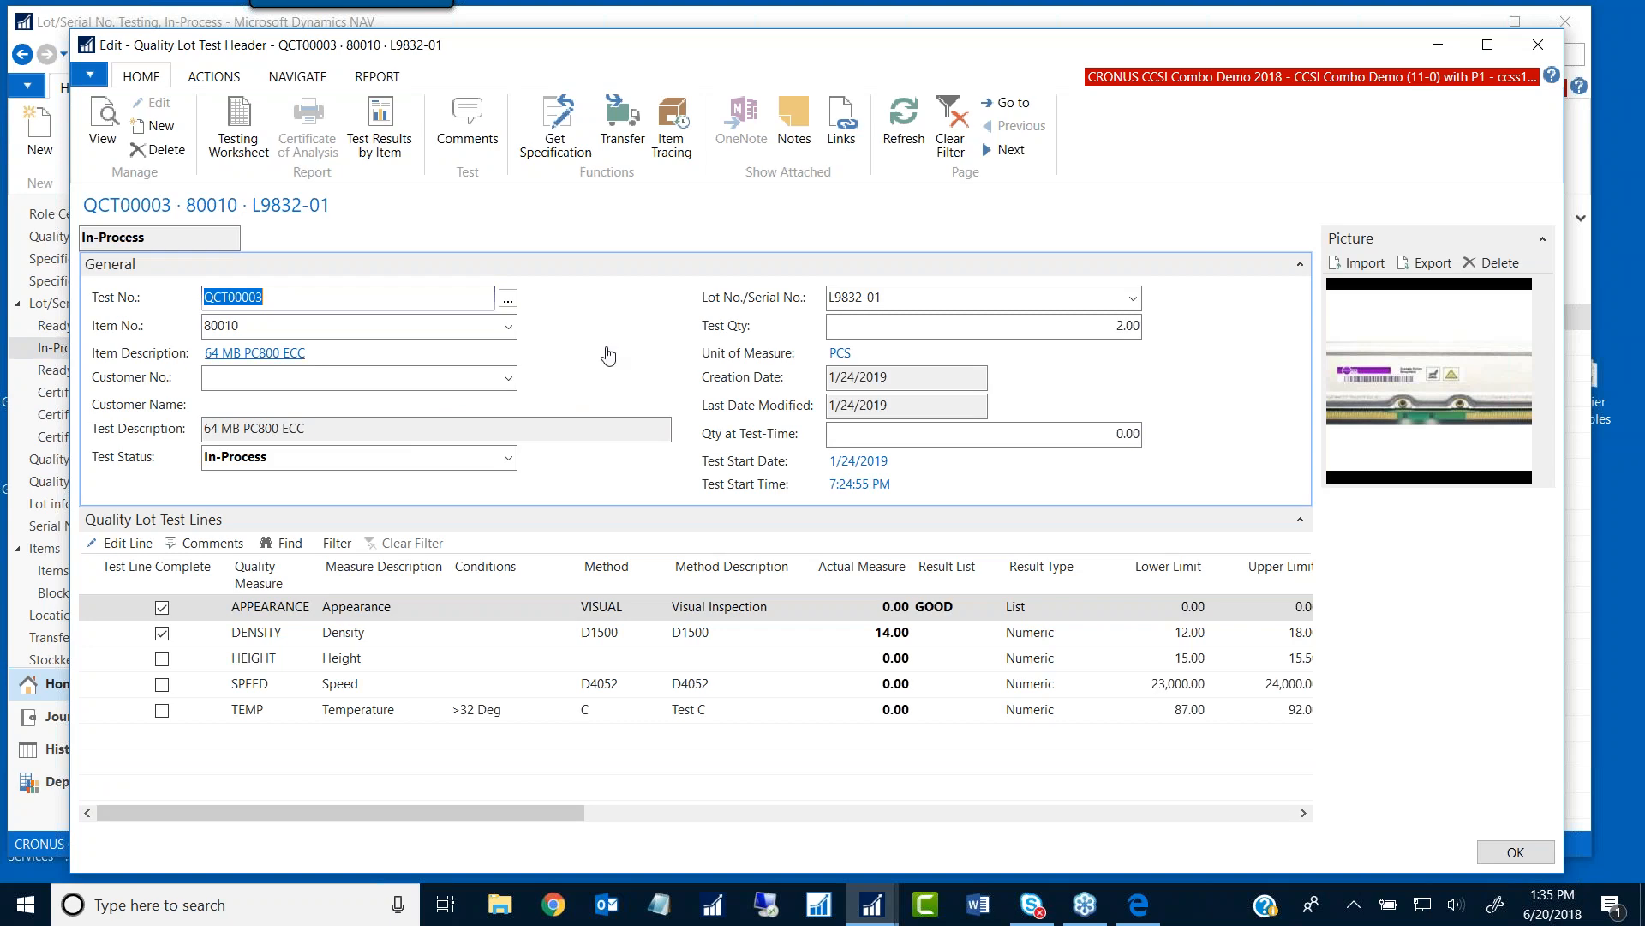
left_click(1140, 907)
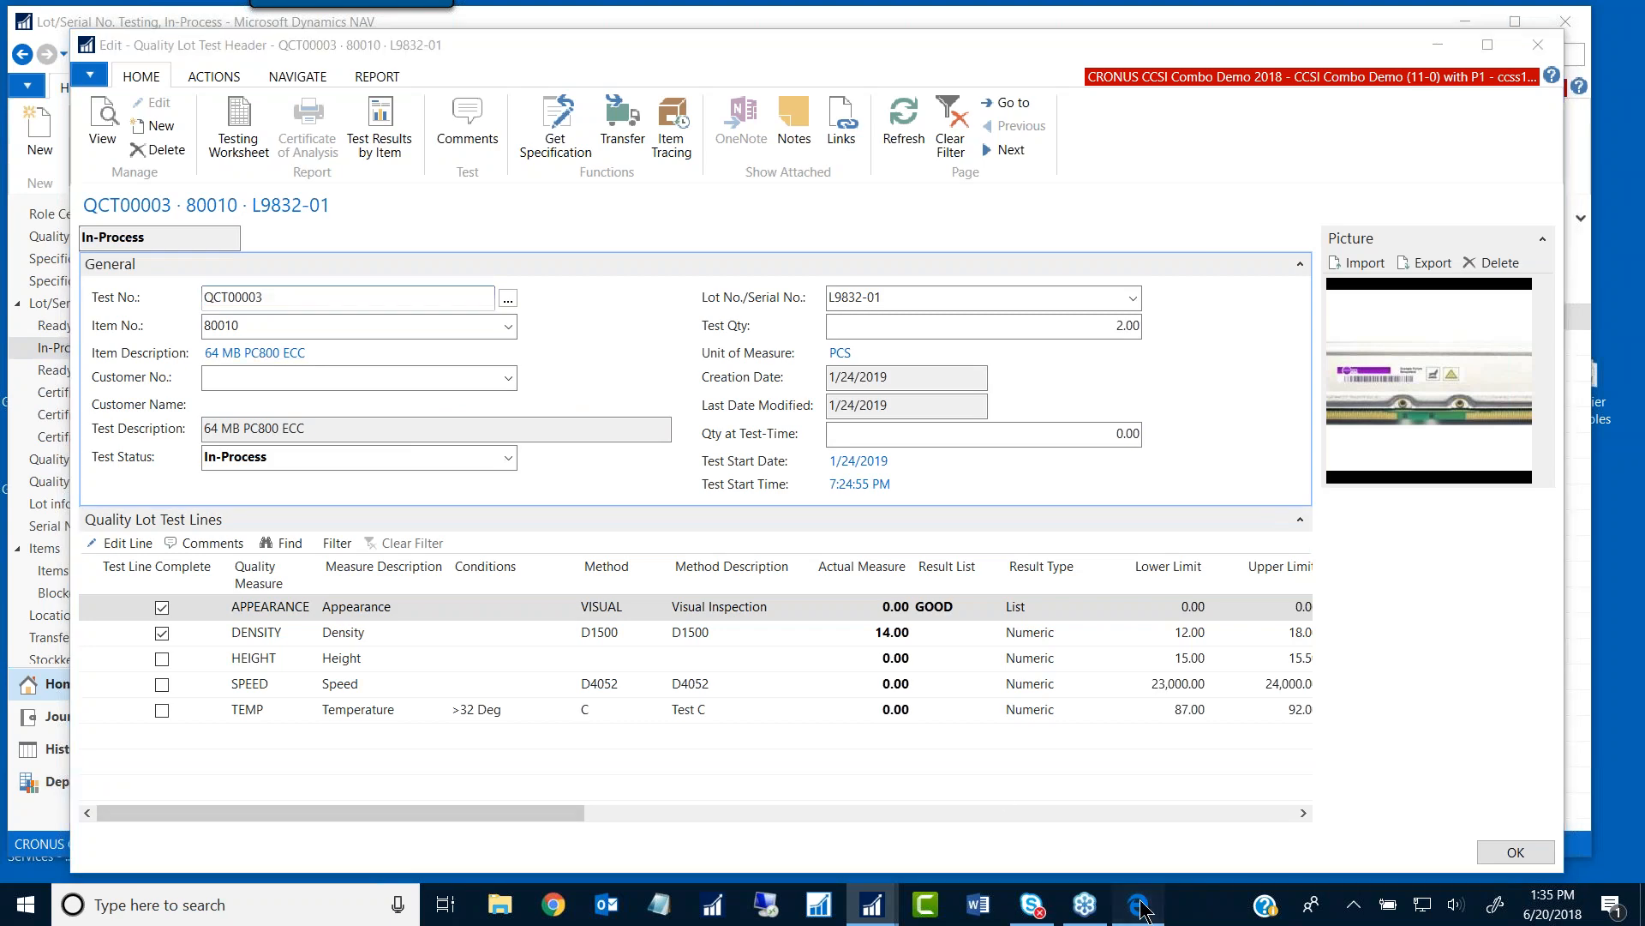
scroll(824, 499, "down", 10)
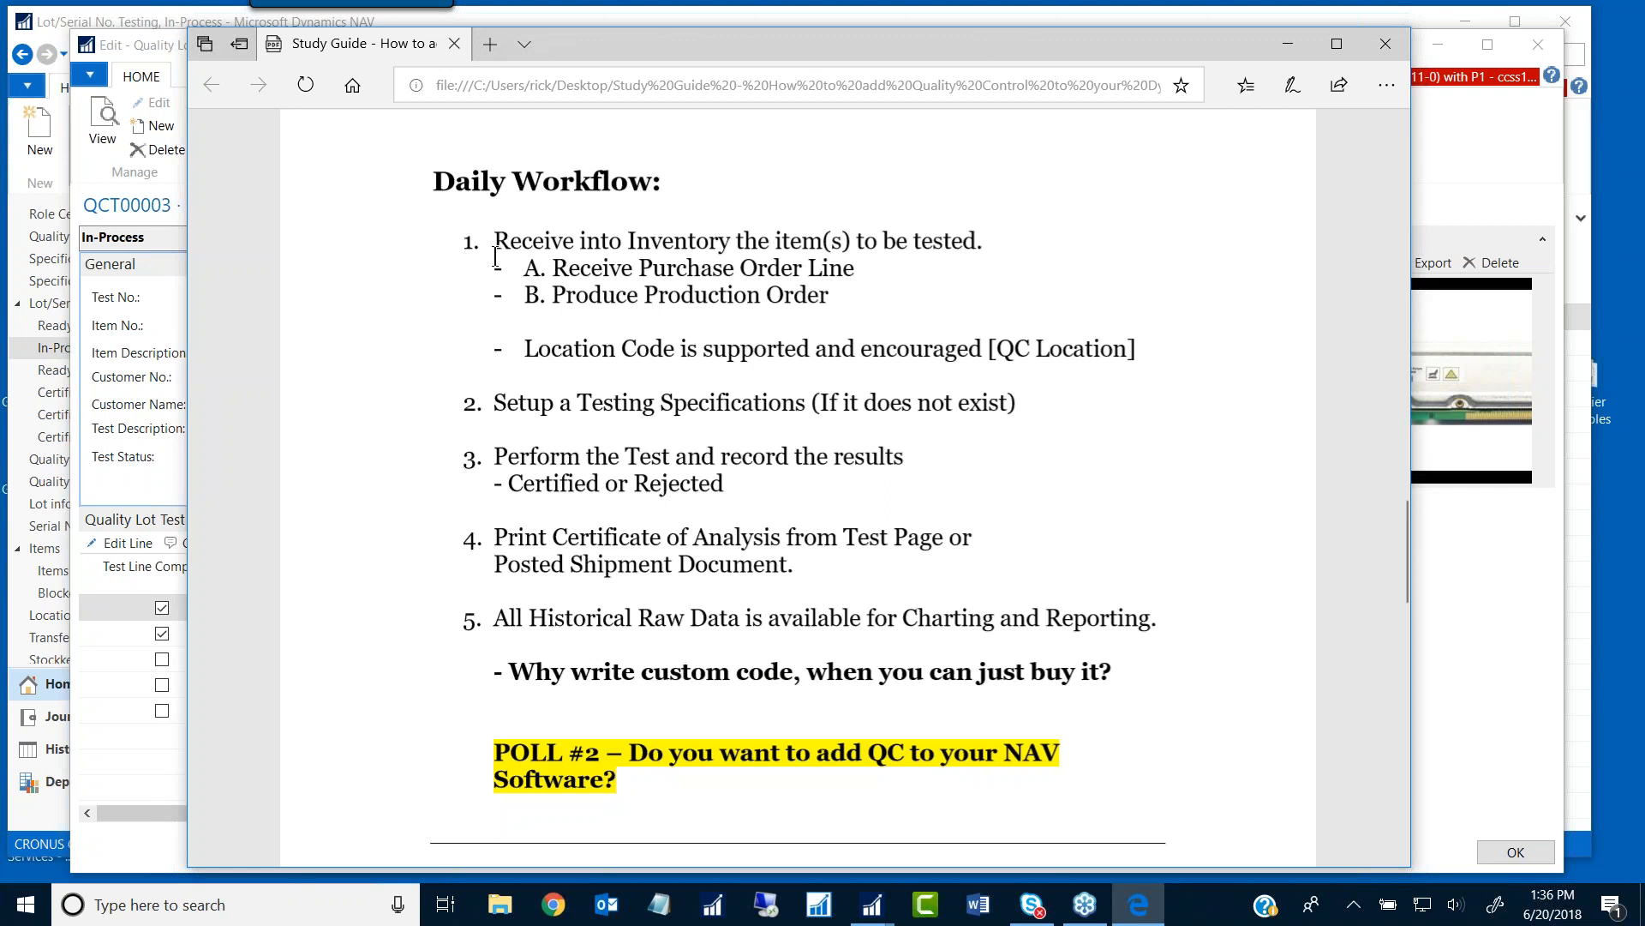
left_click_drag(495, 243, 735, 241)
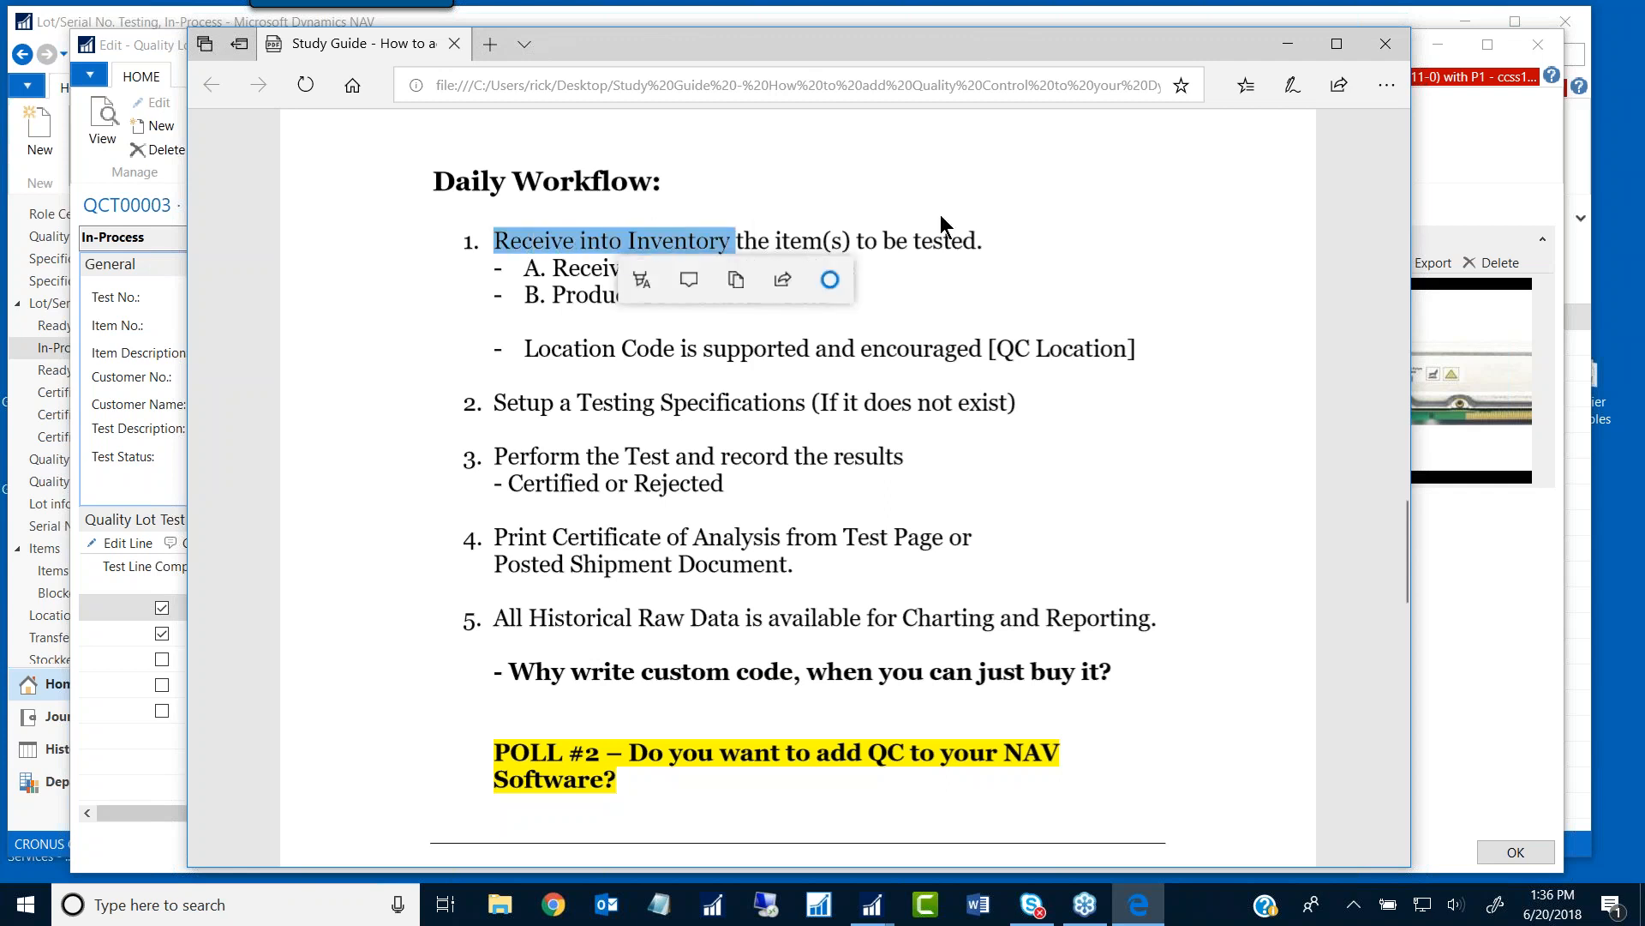
left_click(987, 241)
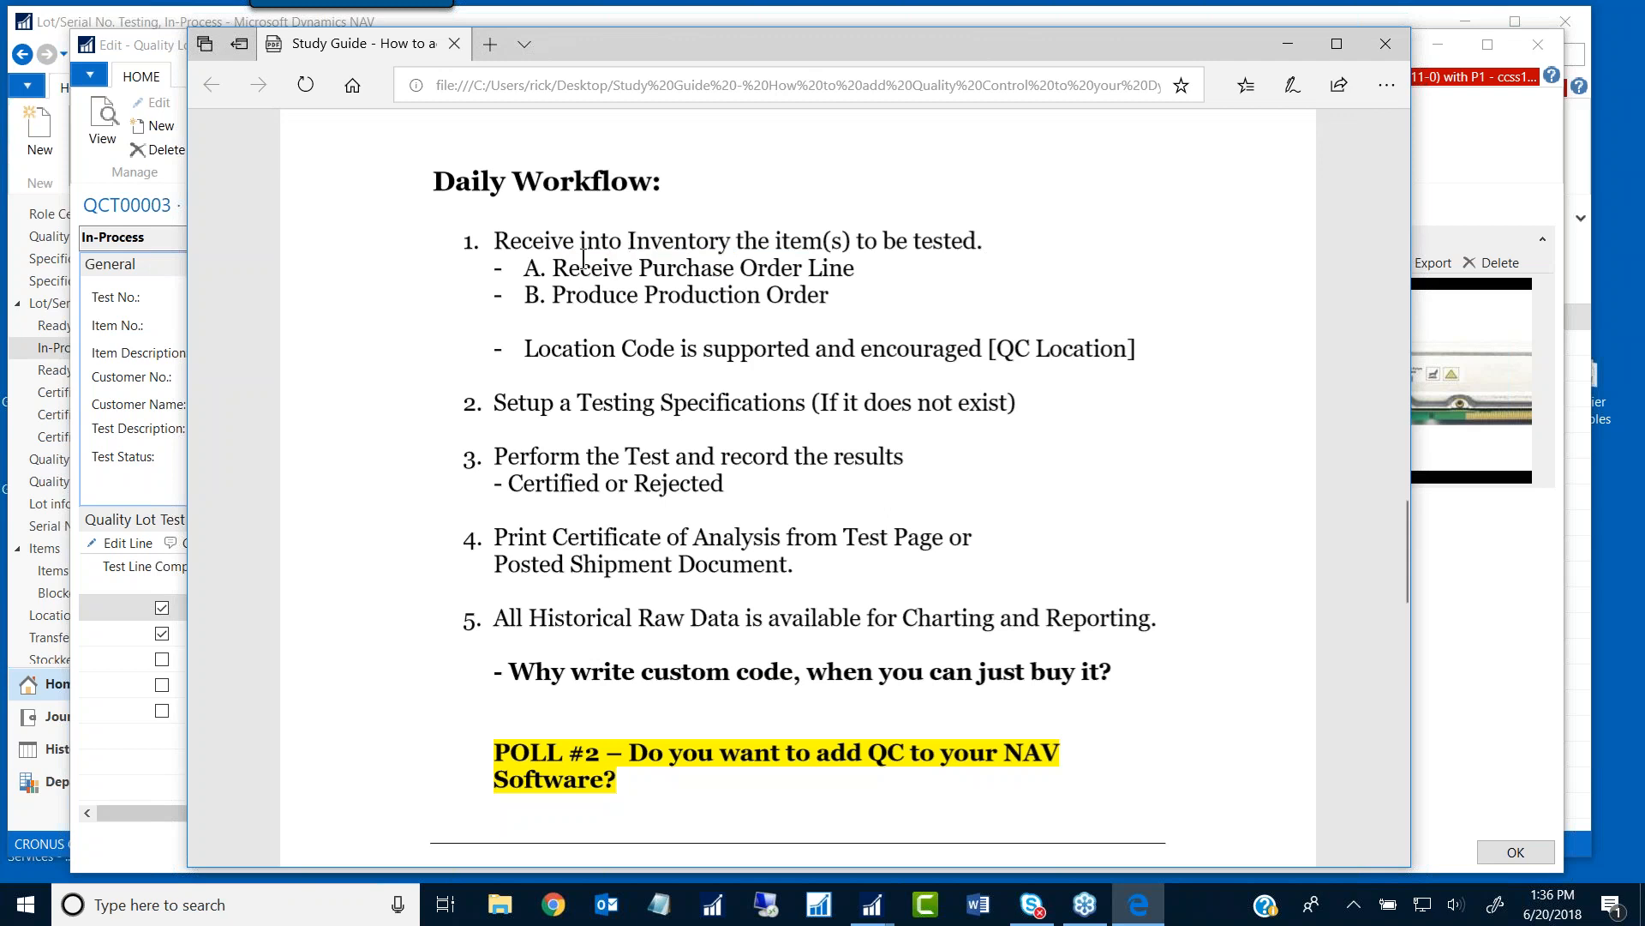
left_click_drag(542, 273, 857, 272)
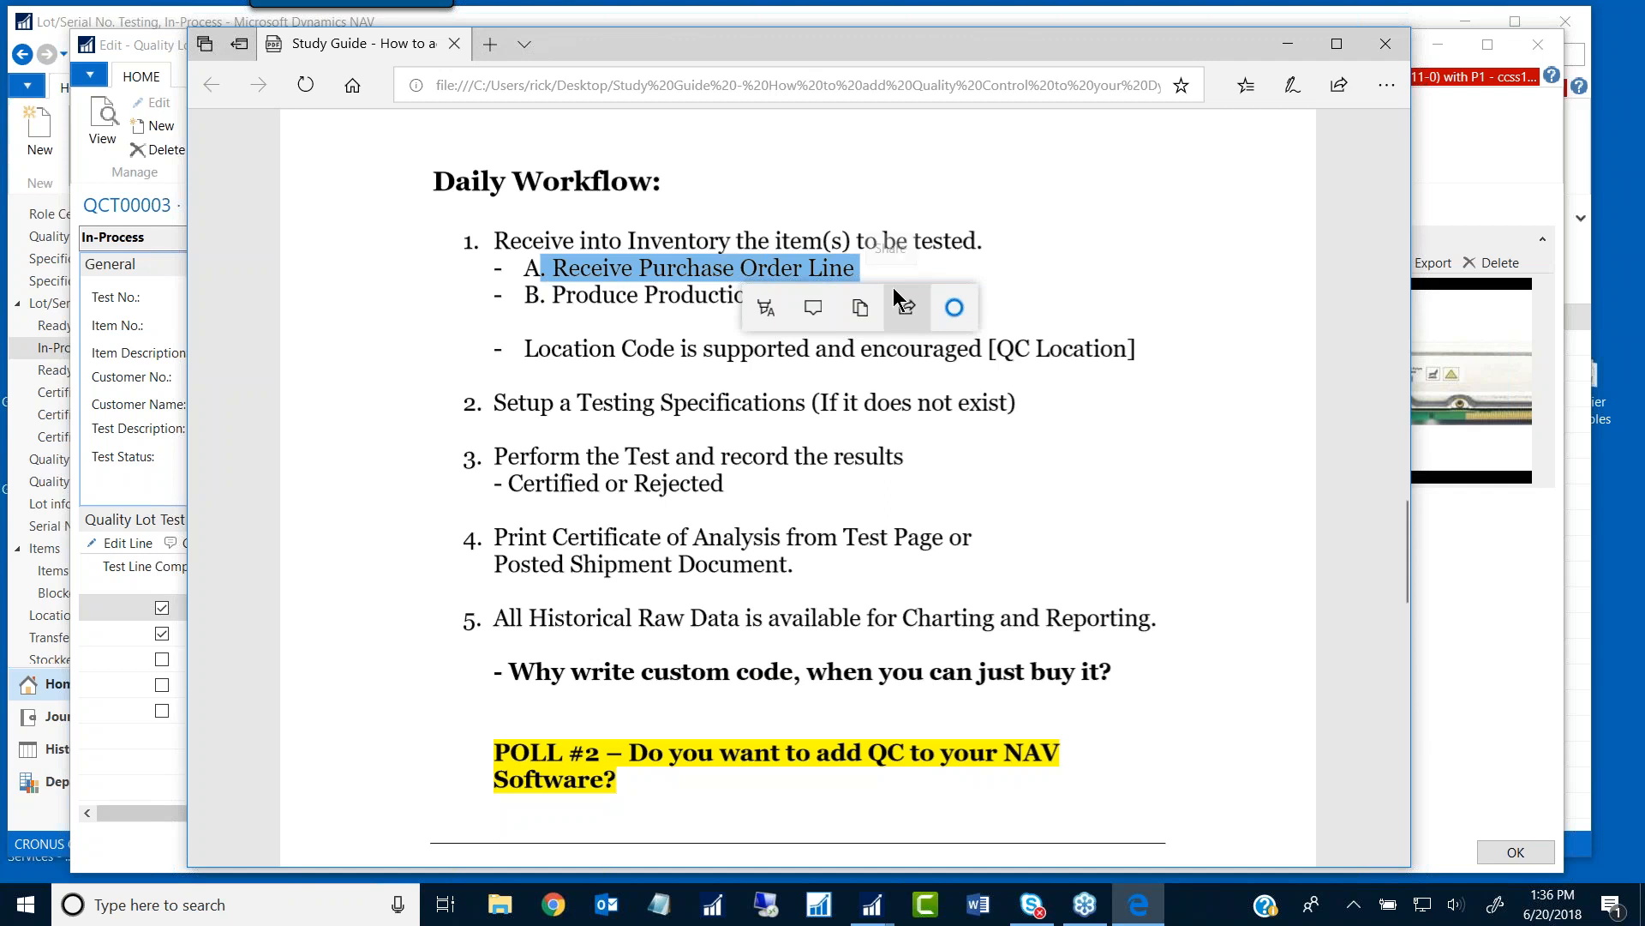
left_click(637, 335)
left_click_drag(553, 300, 801, 299)
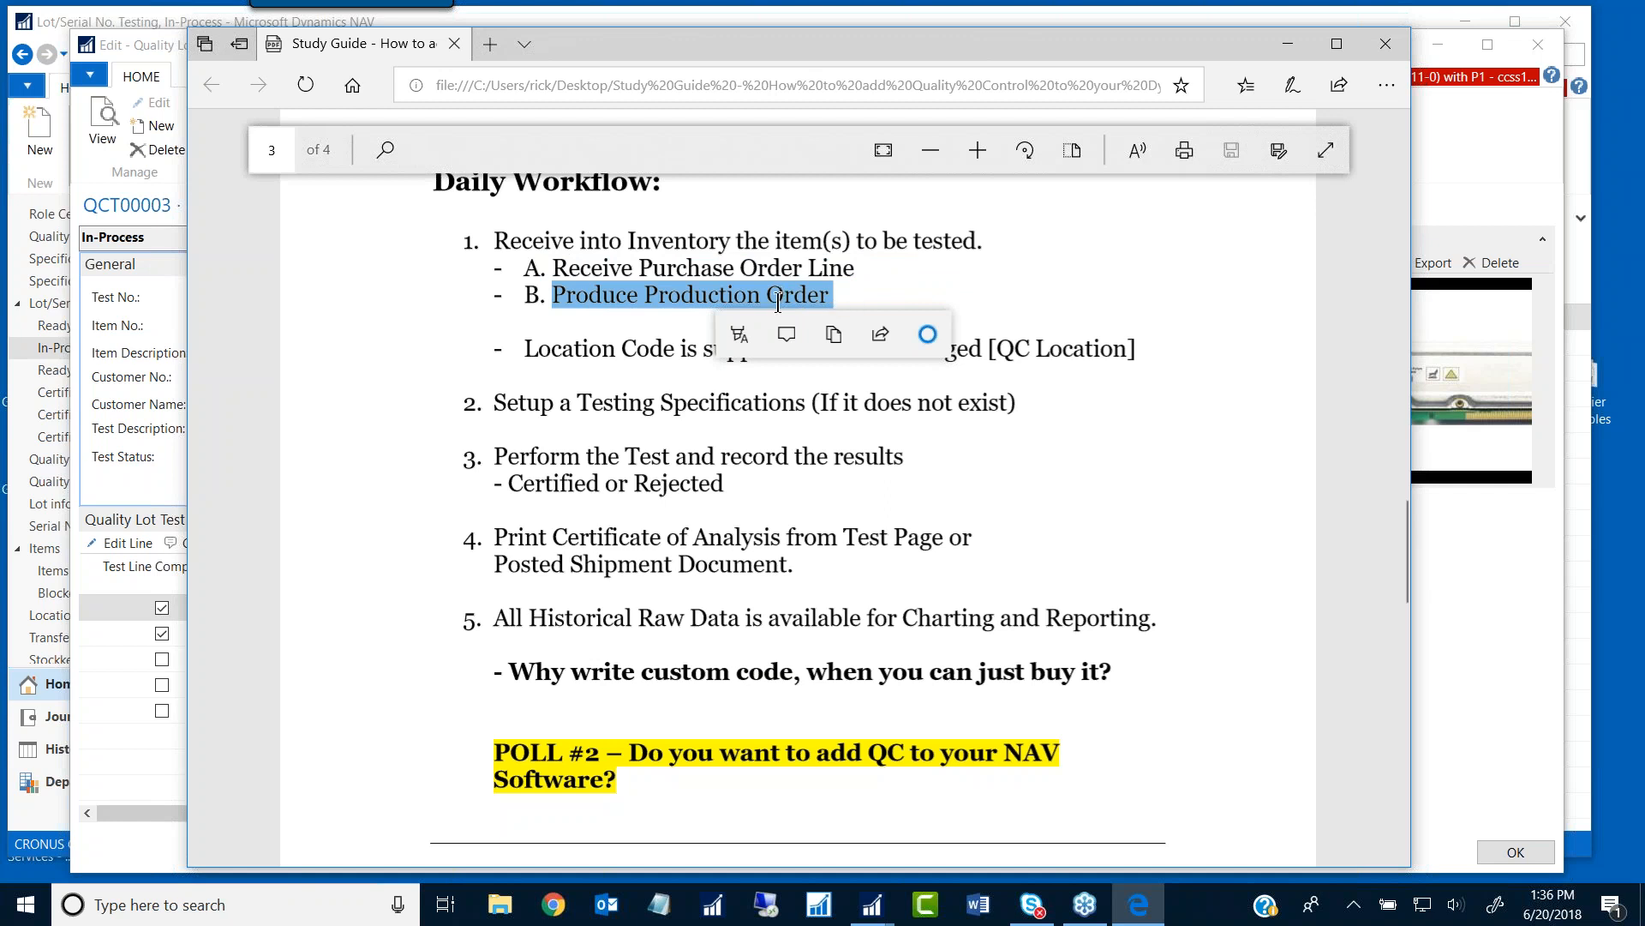
left_click(716, 264)
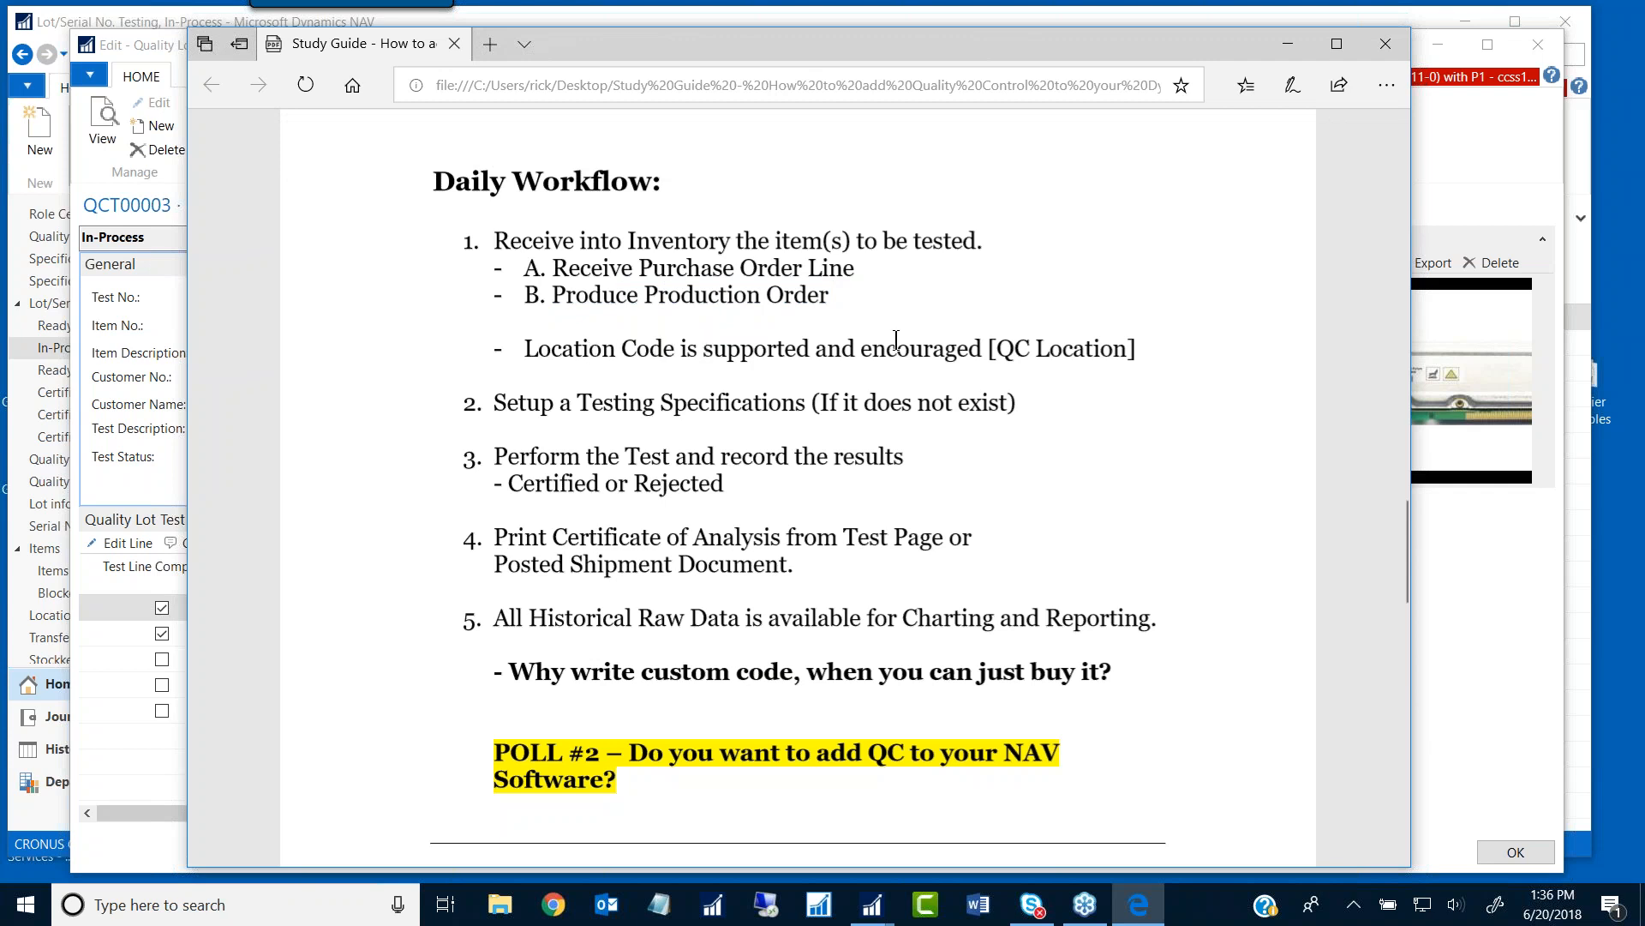
left_click_drag(997, 349, 1126, 348)
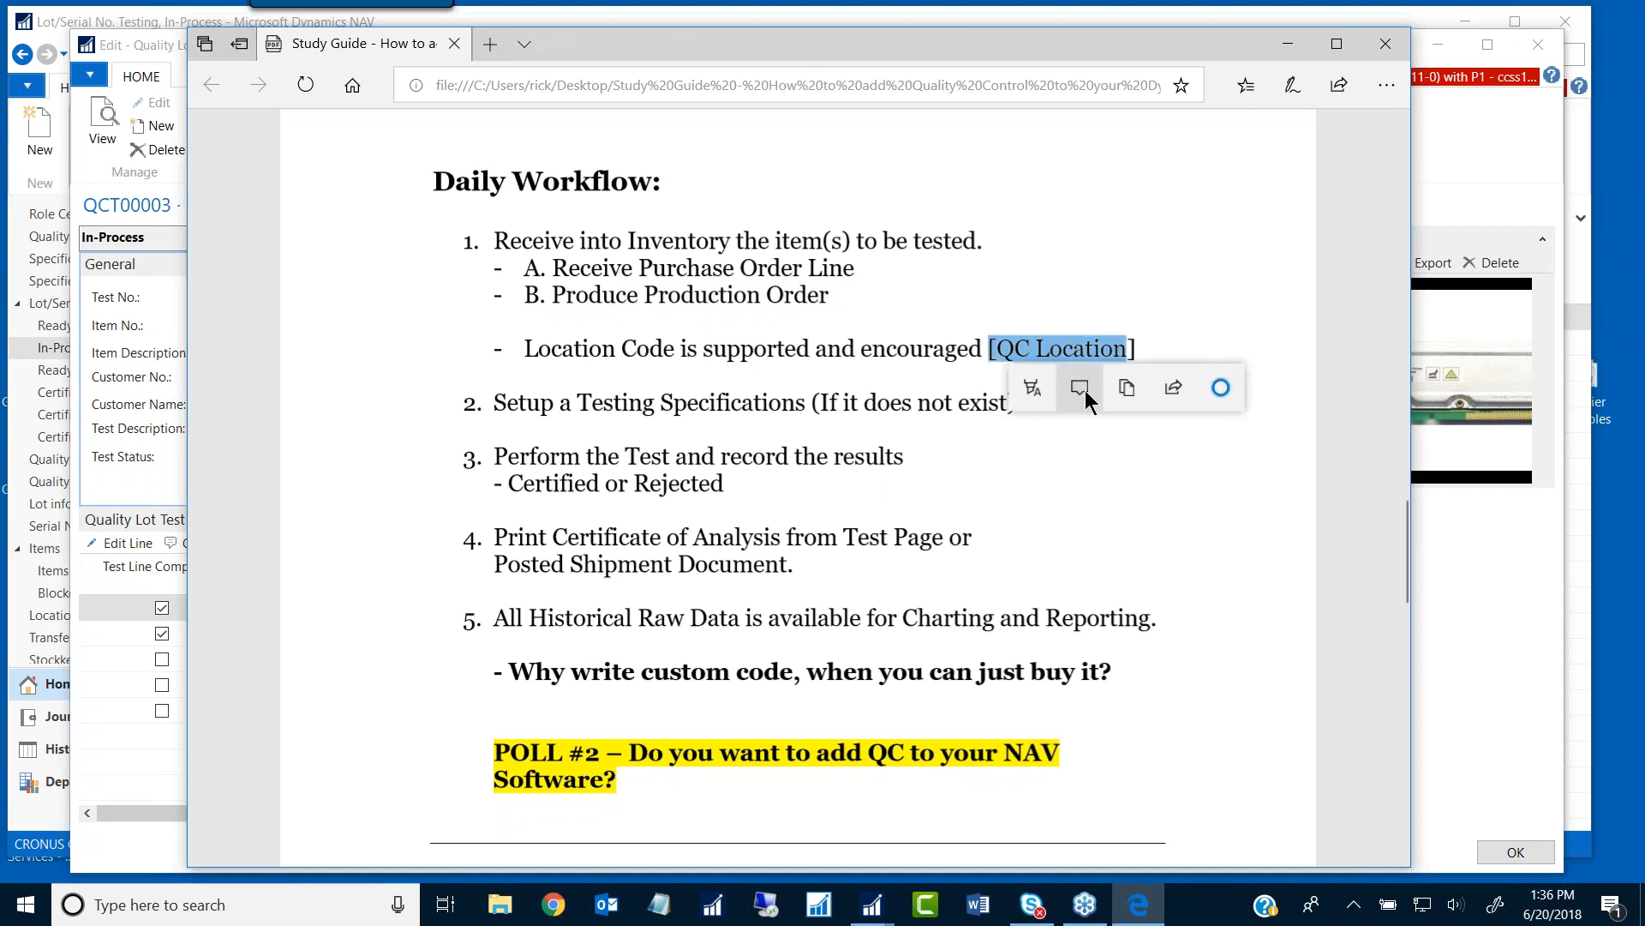
left_click(1143, 349)
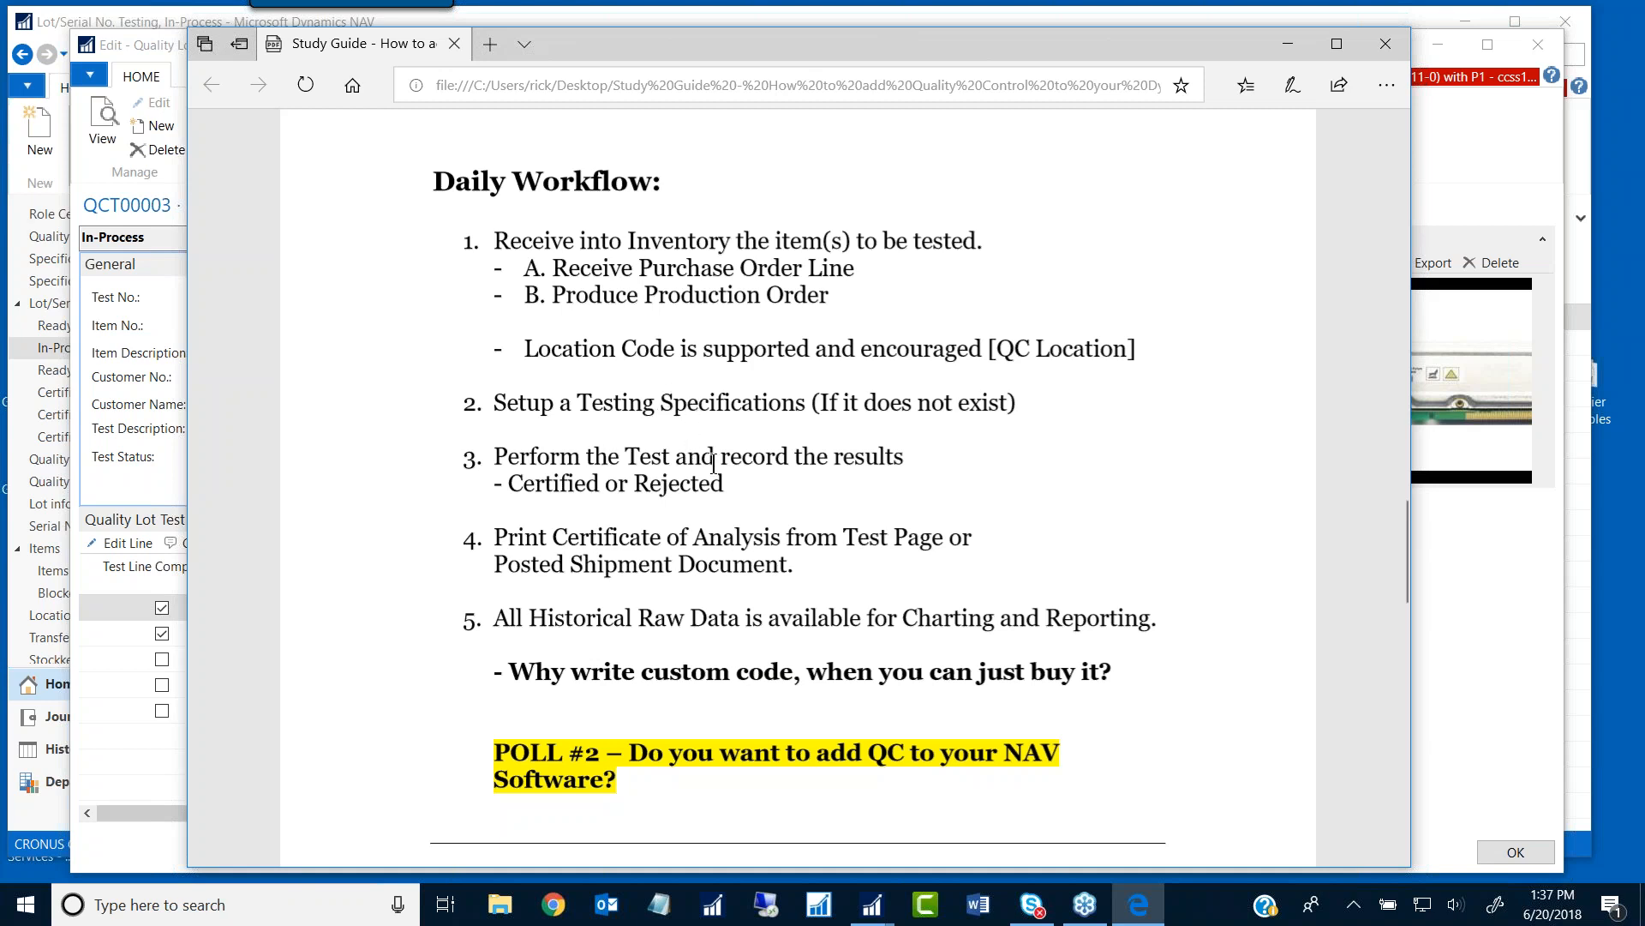
Step: Review Daily Workflow items 3 and 4 in the study guide, covering recording results and printing the Certificate of Analysis from the posted shipment
left_click_drag(720, 458, 907, 458)
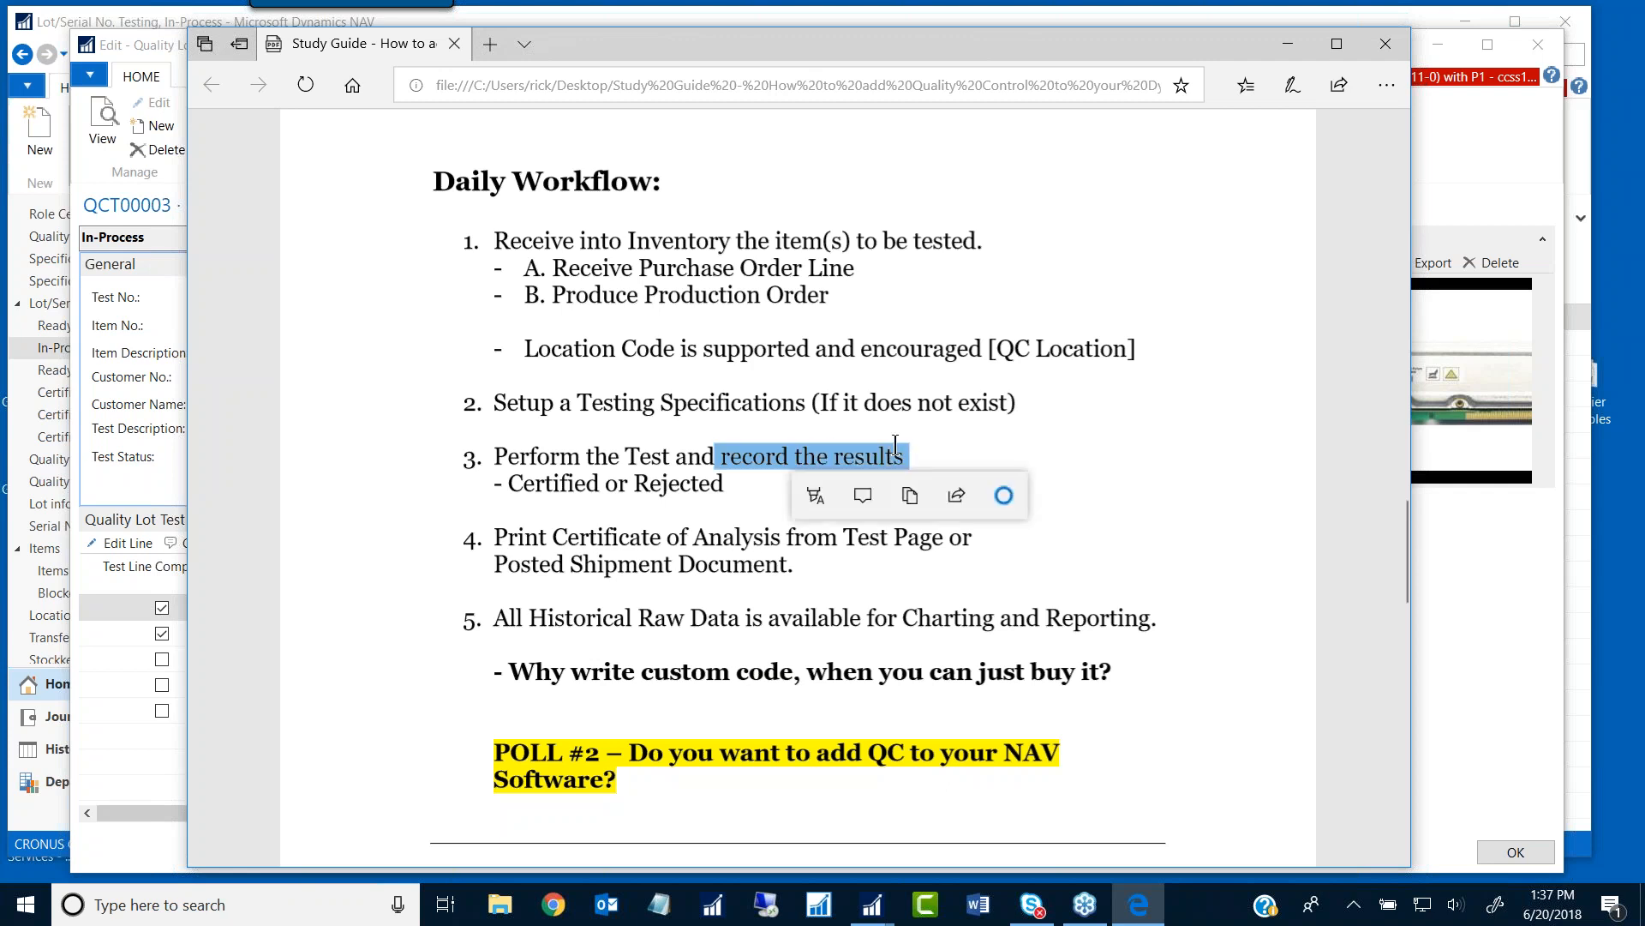
left_click(730, 481)
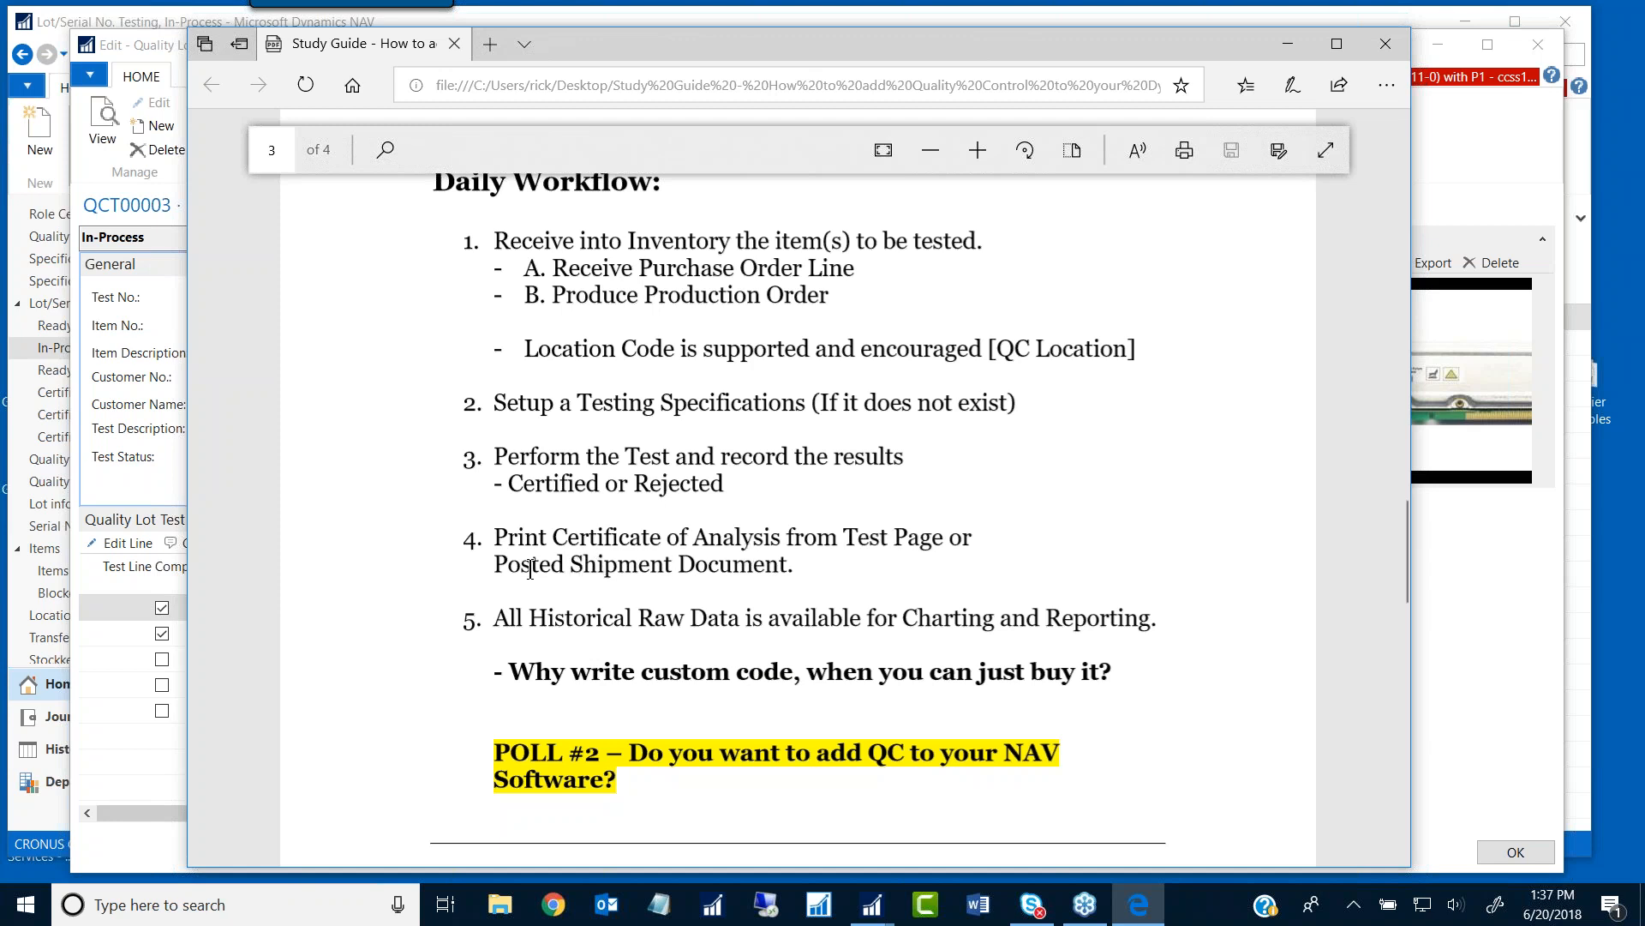
left_click_drag(497, 563, 794, 563)
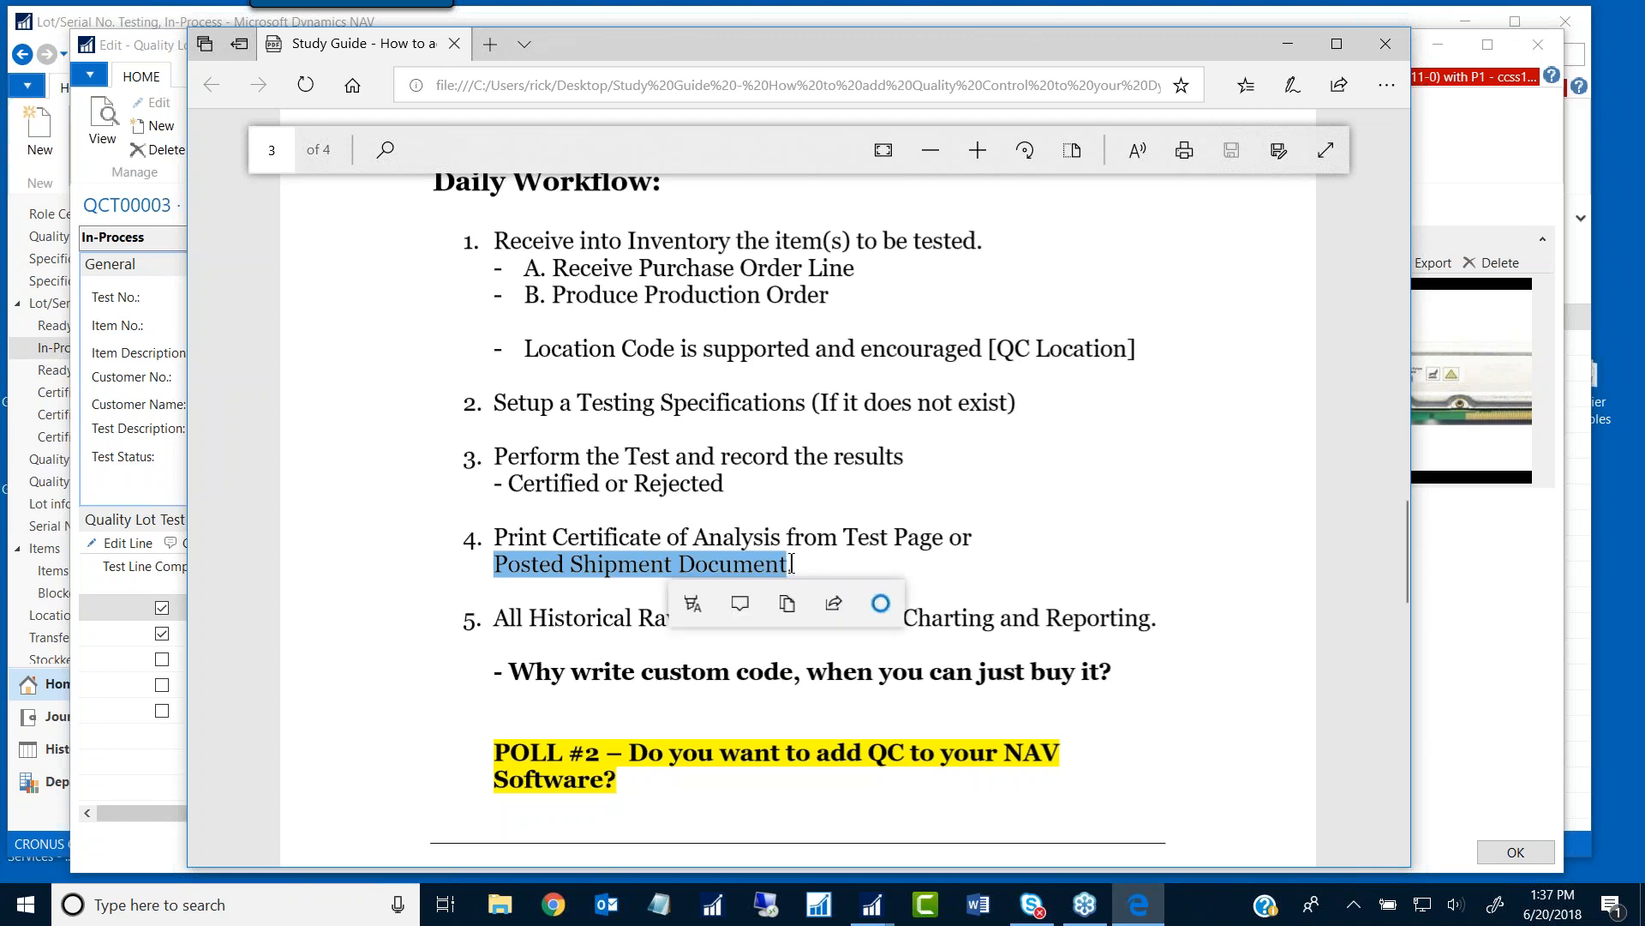
left_click(804, 564)
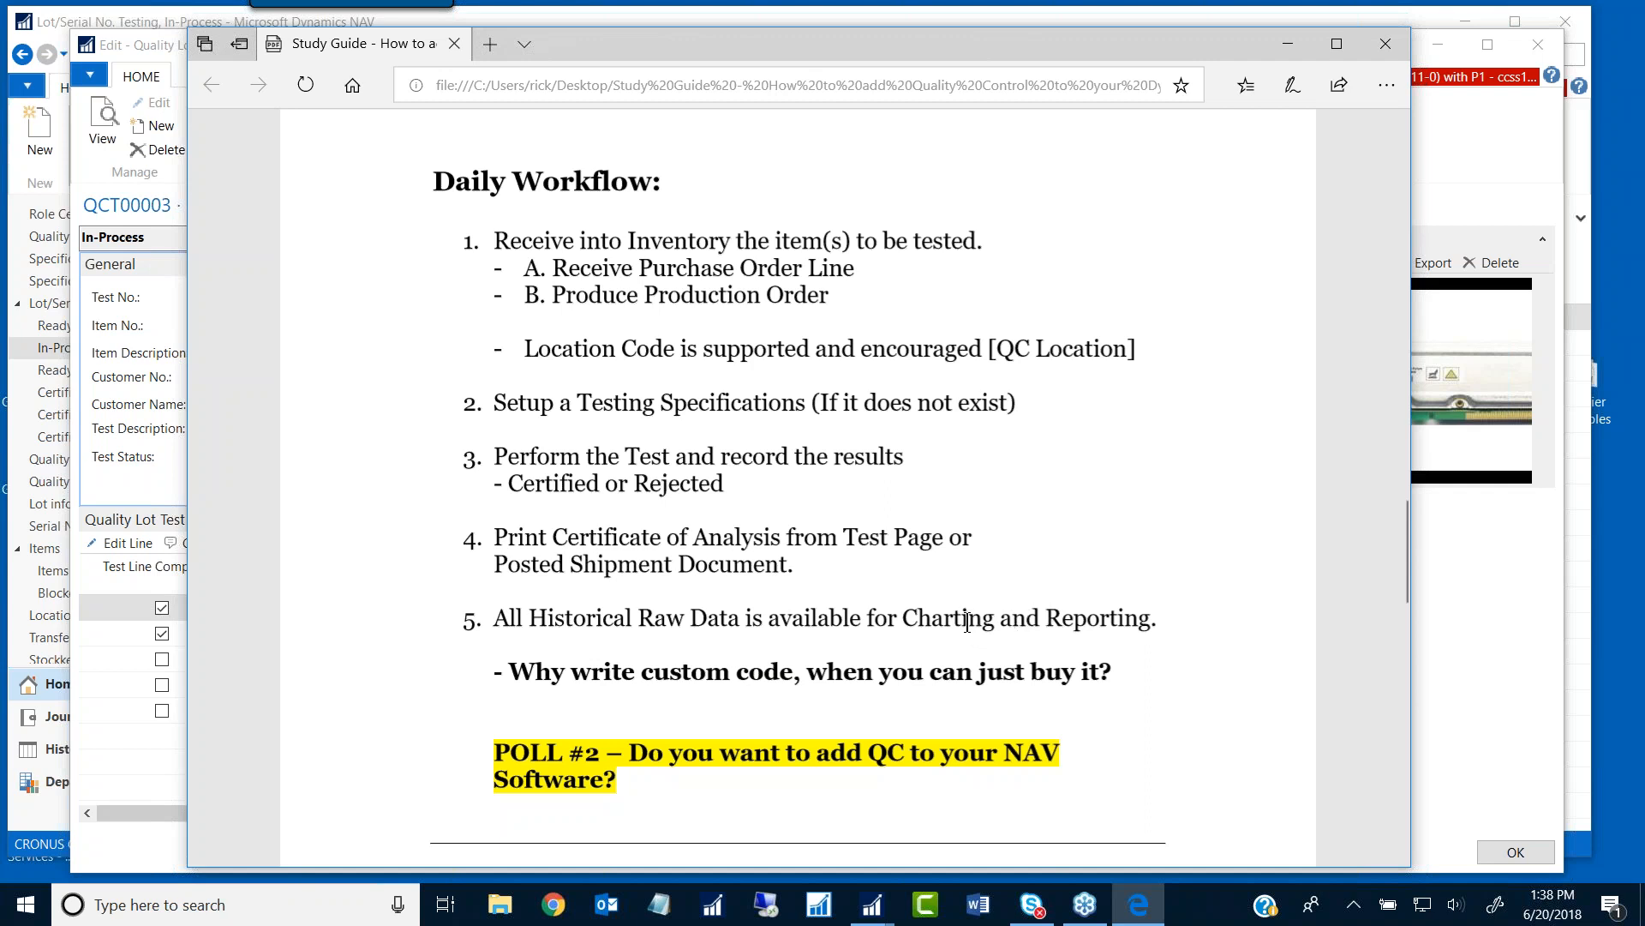
Step: Switch back to Dynamics NAV, close the QCT00003 test card, and minimize the study guide
left_click(1450, 626)
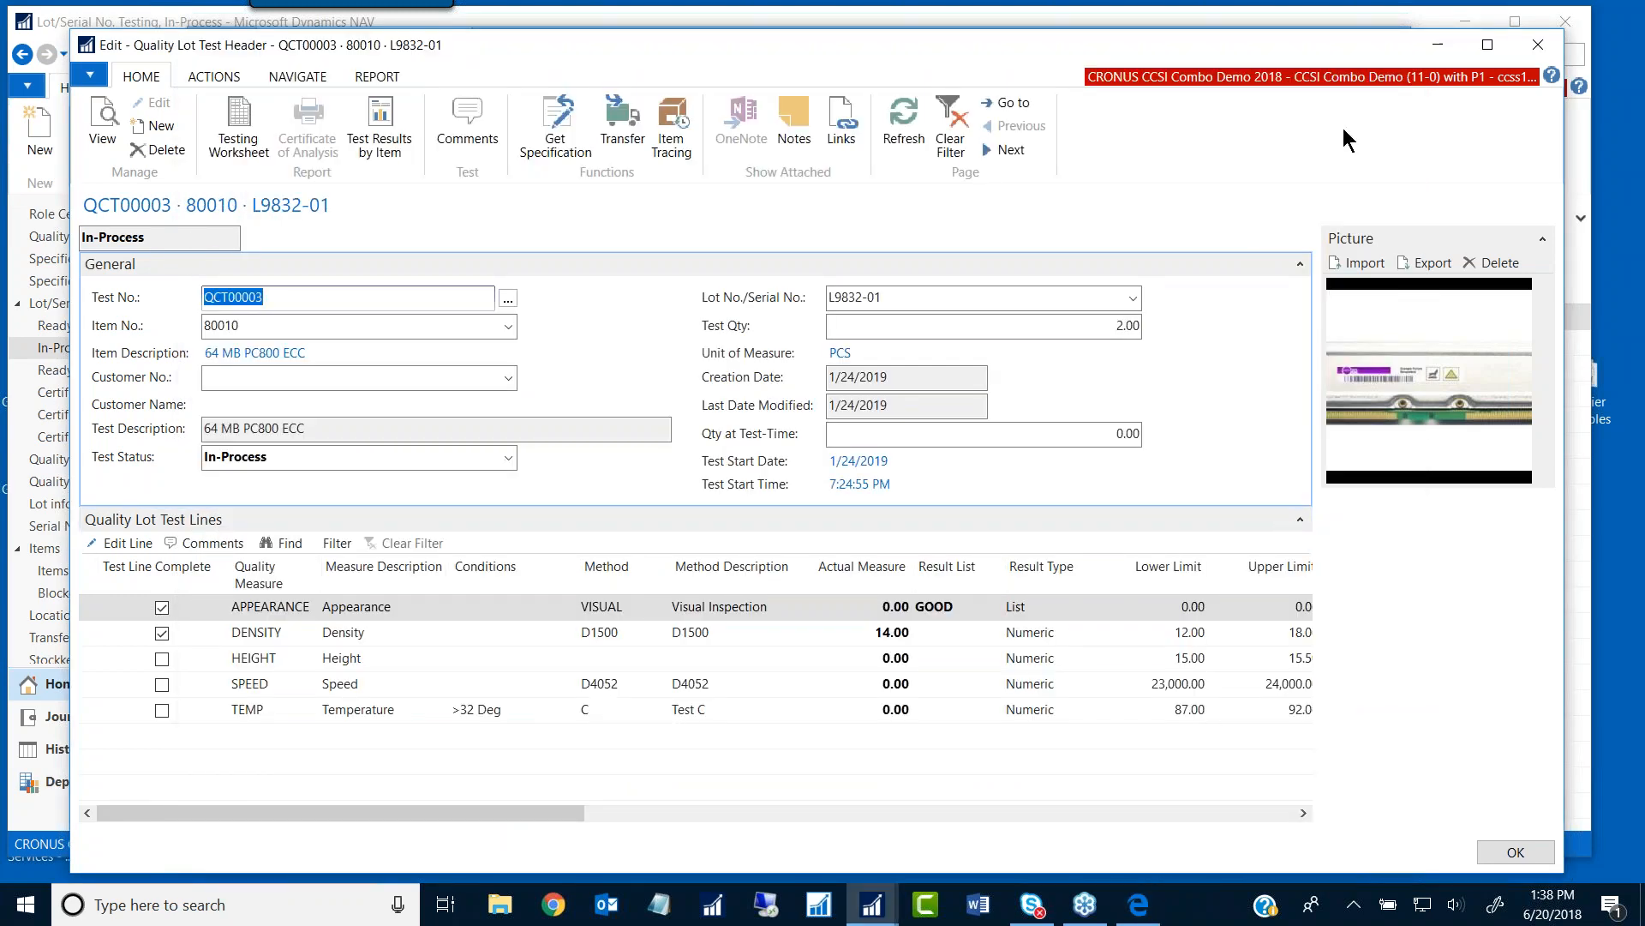
left_click(1538, 48)
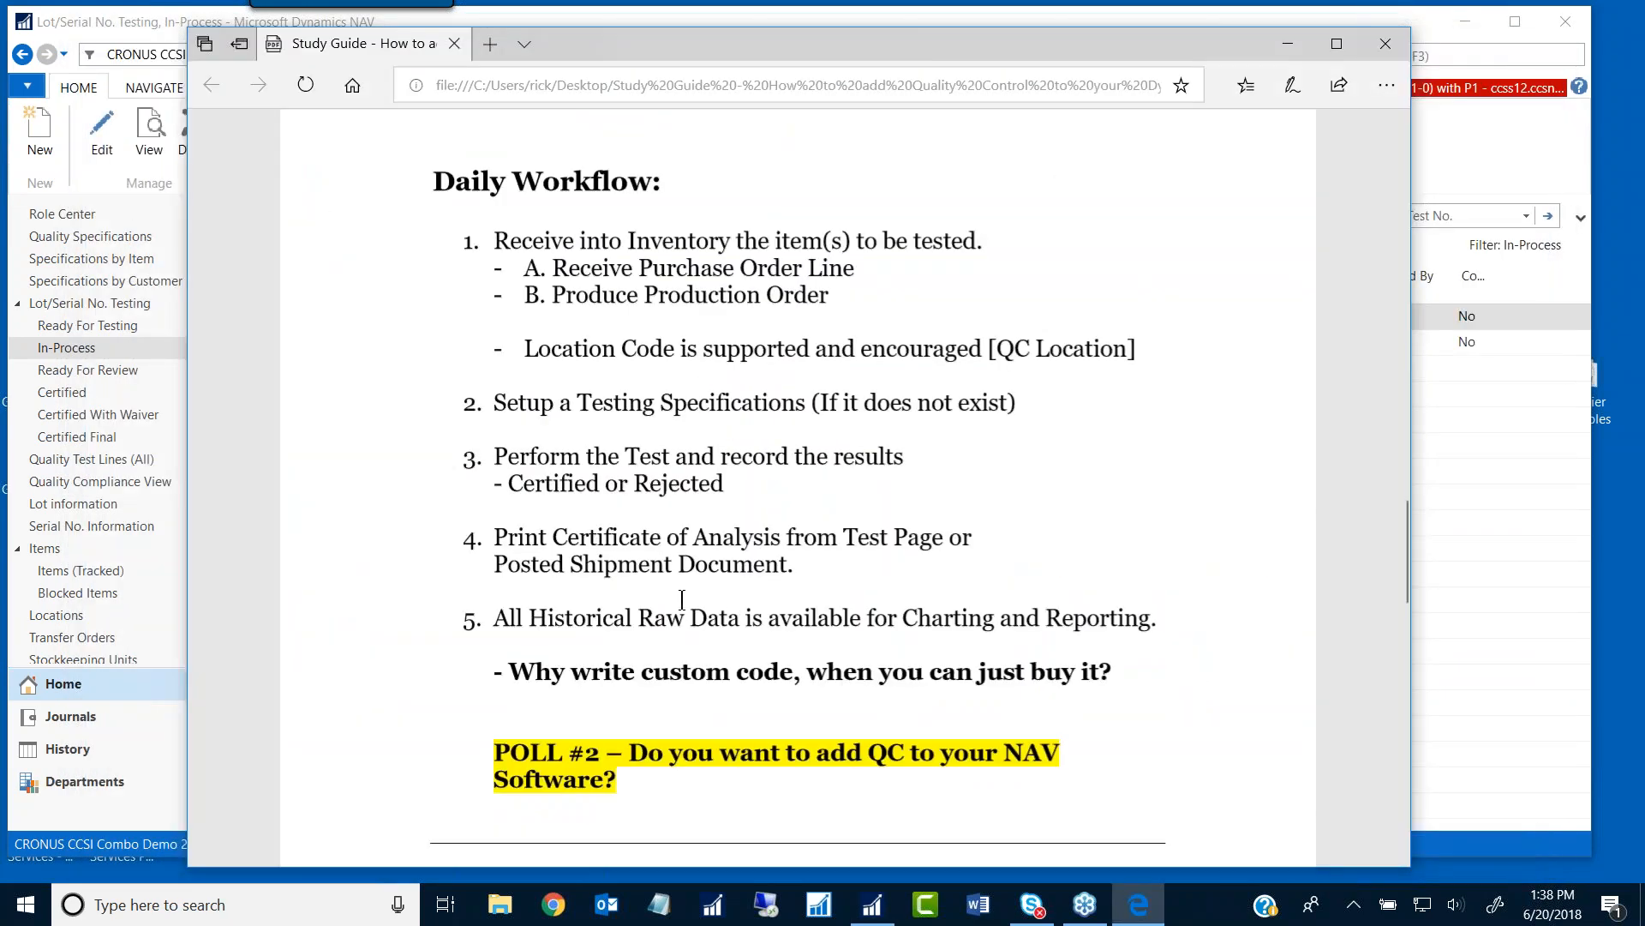
left_click(1286, 51)
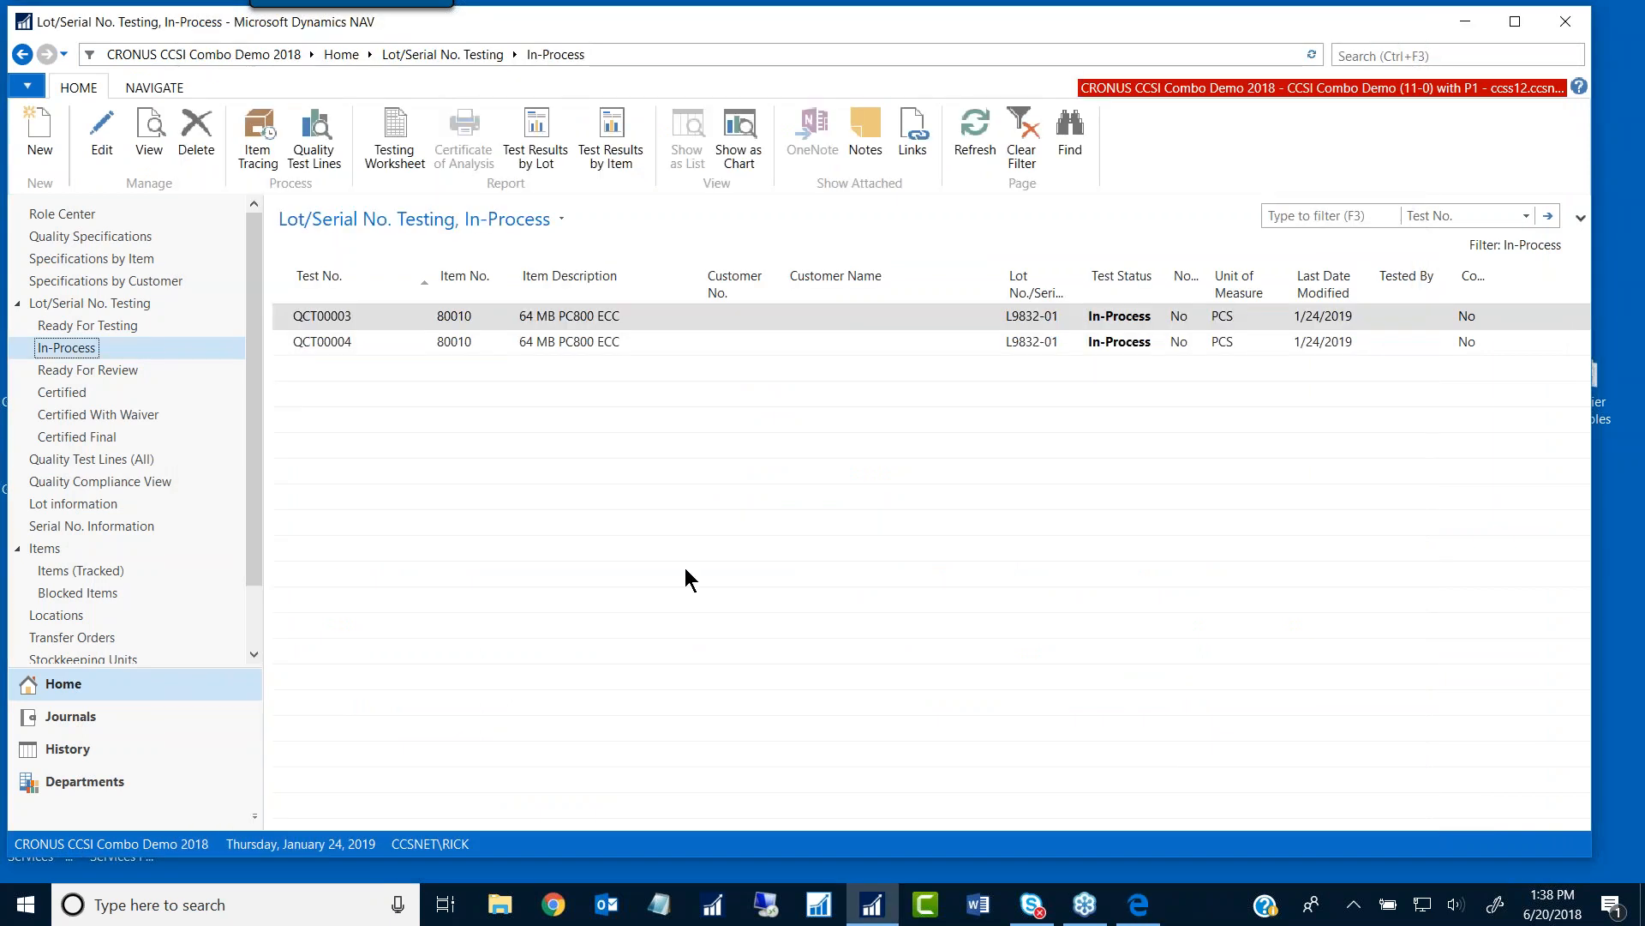
Step: Display the unfiltered Lot/Serial No. Testing list, collapse its status views, and open Quality Test Lines (All)
left_click(44, 308)
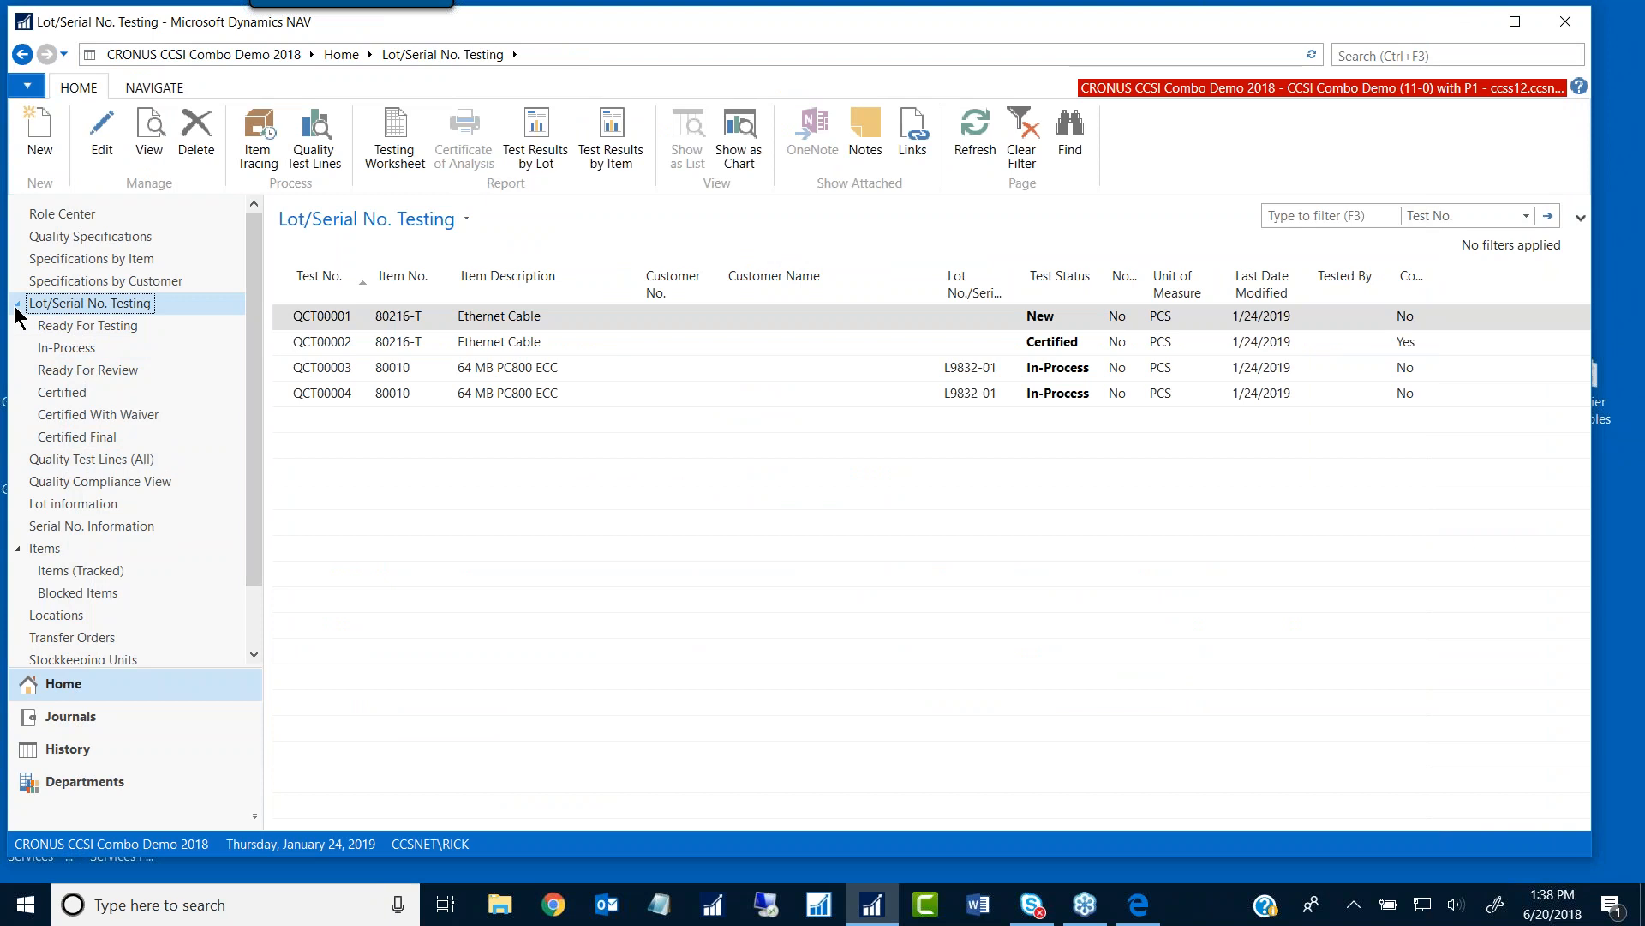
left_click(18, 303)
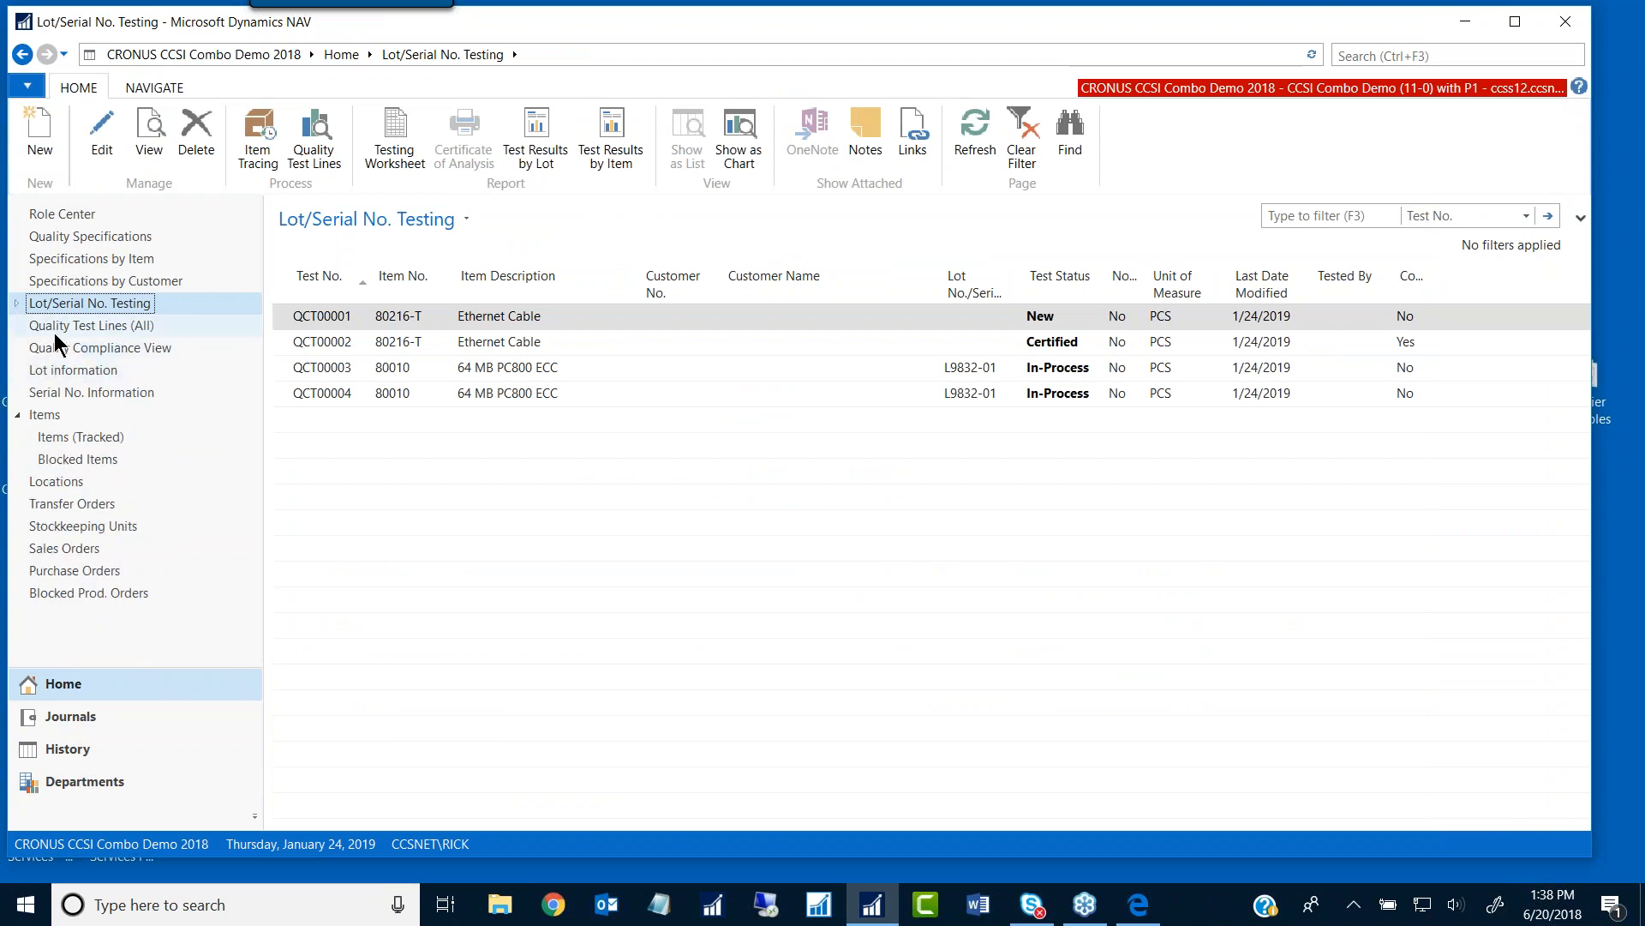
left_click(89, 328)
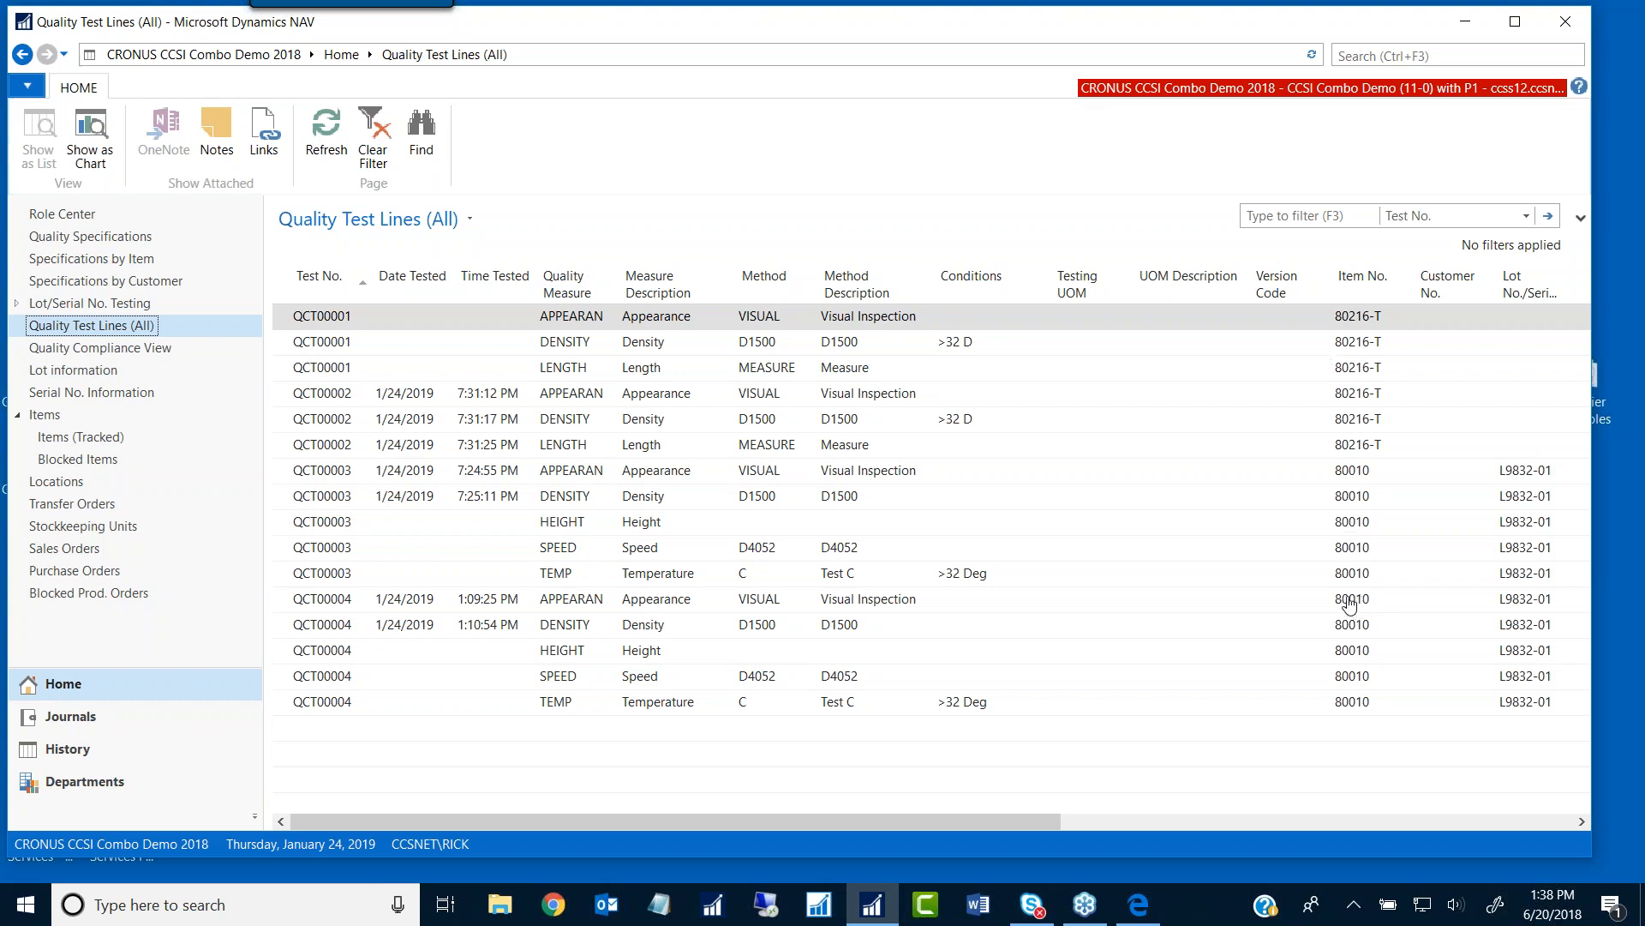
Step: Show the quality test lines as a chart with Actual Measure as the measure and Item No. as the dimension
left_click(95, 142)
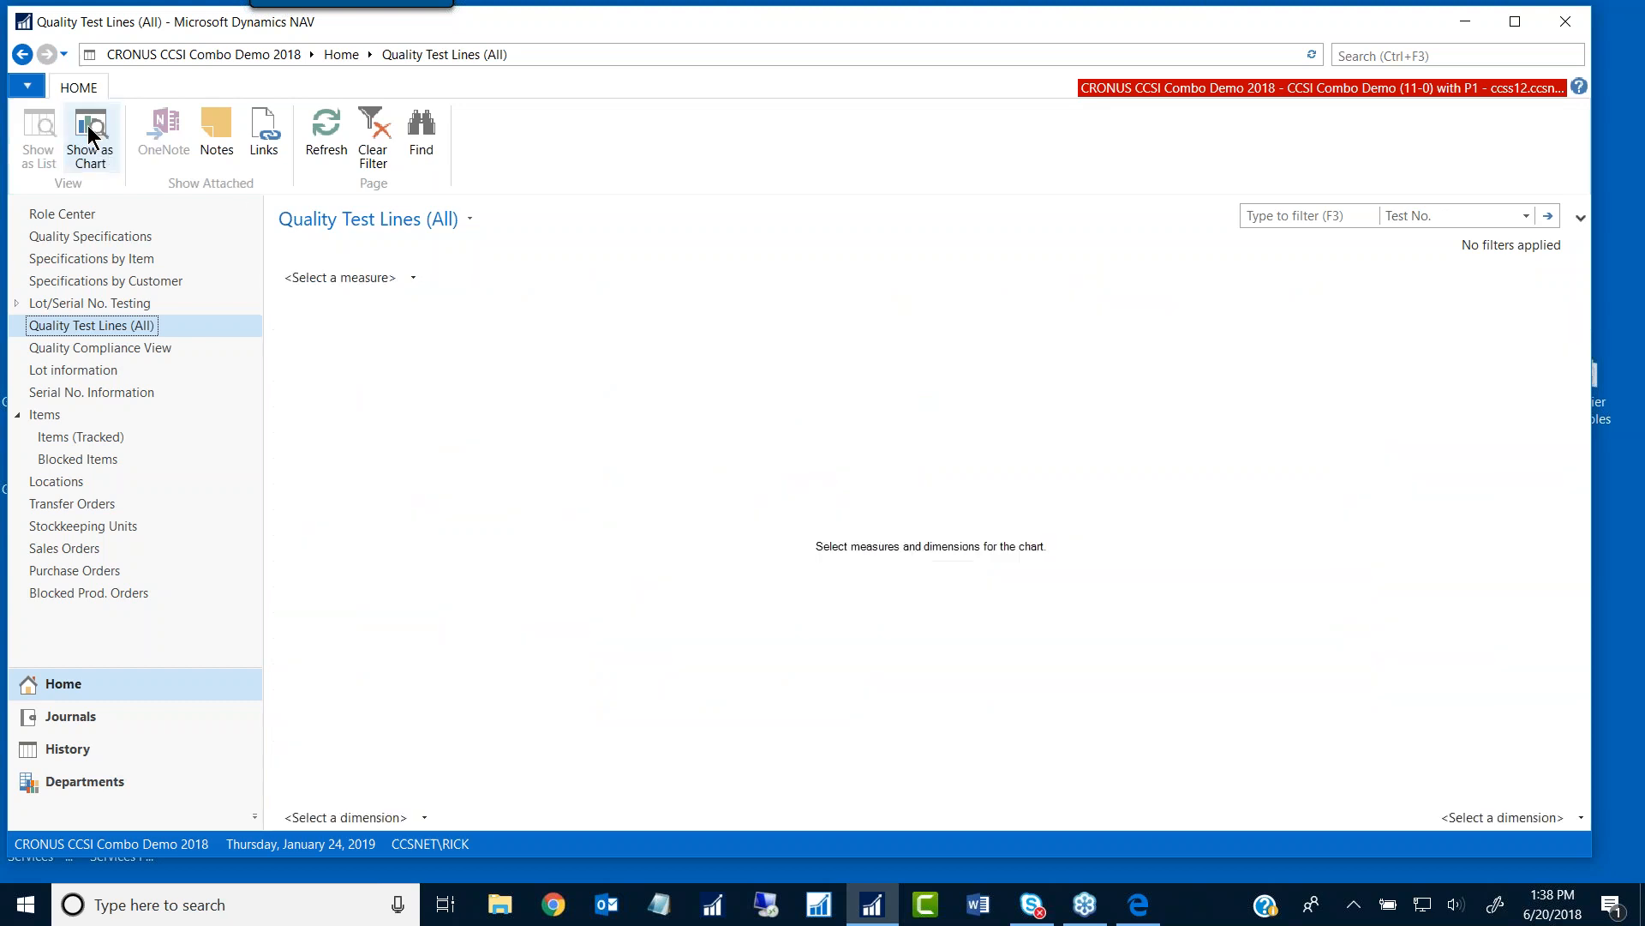
left_click(334, 281)
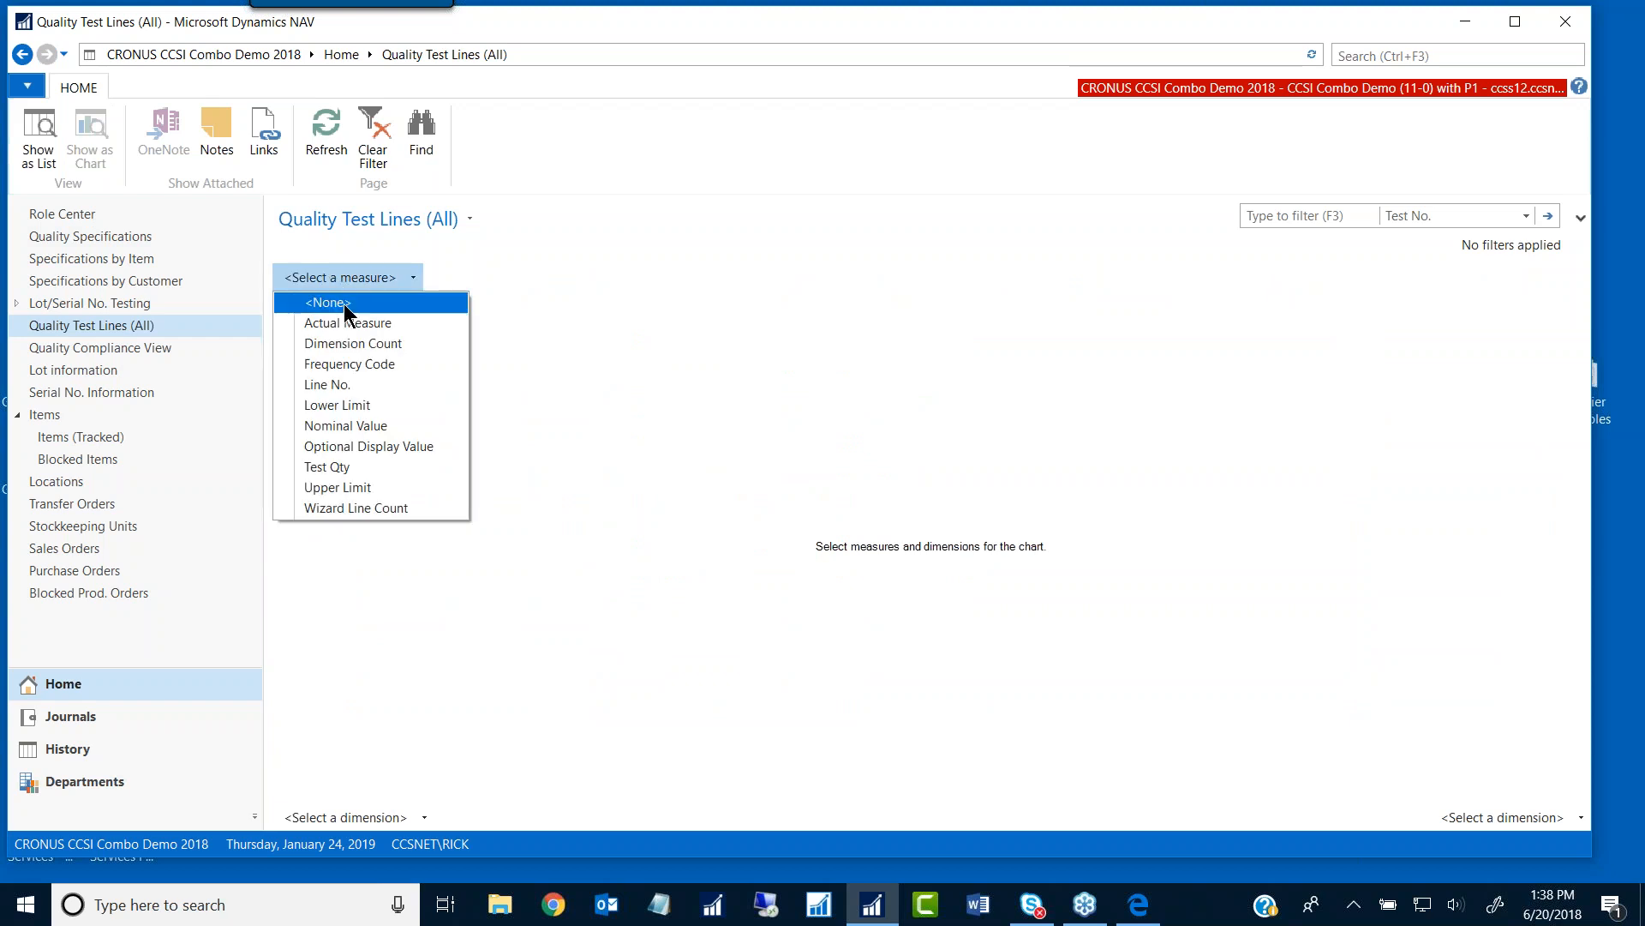
left_click(347, 331)
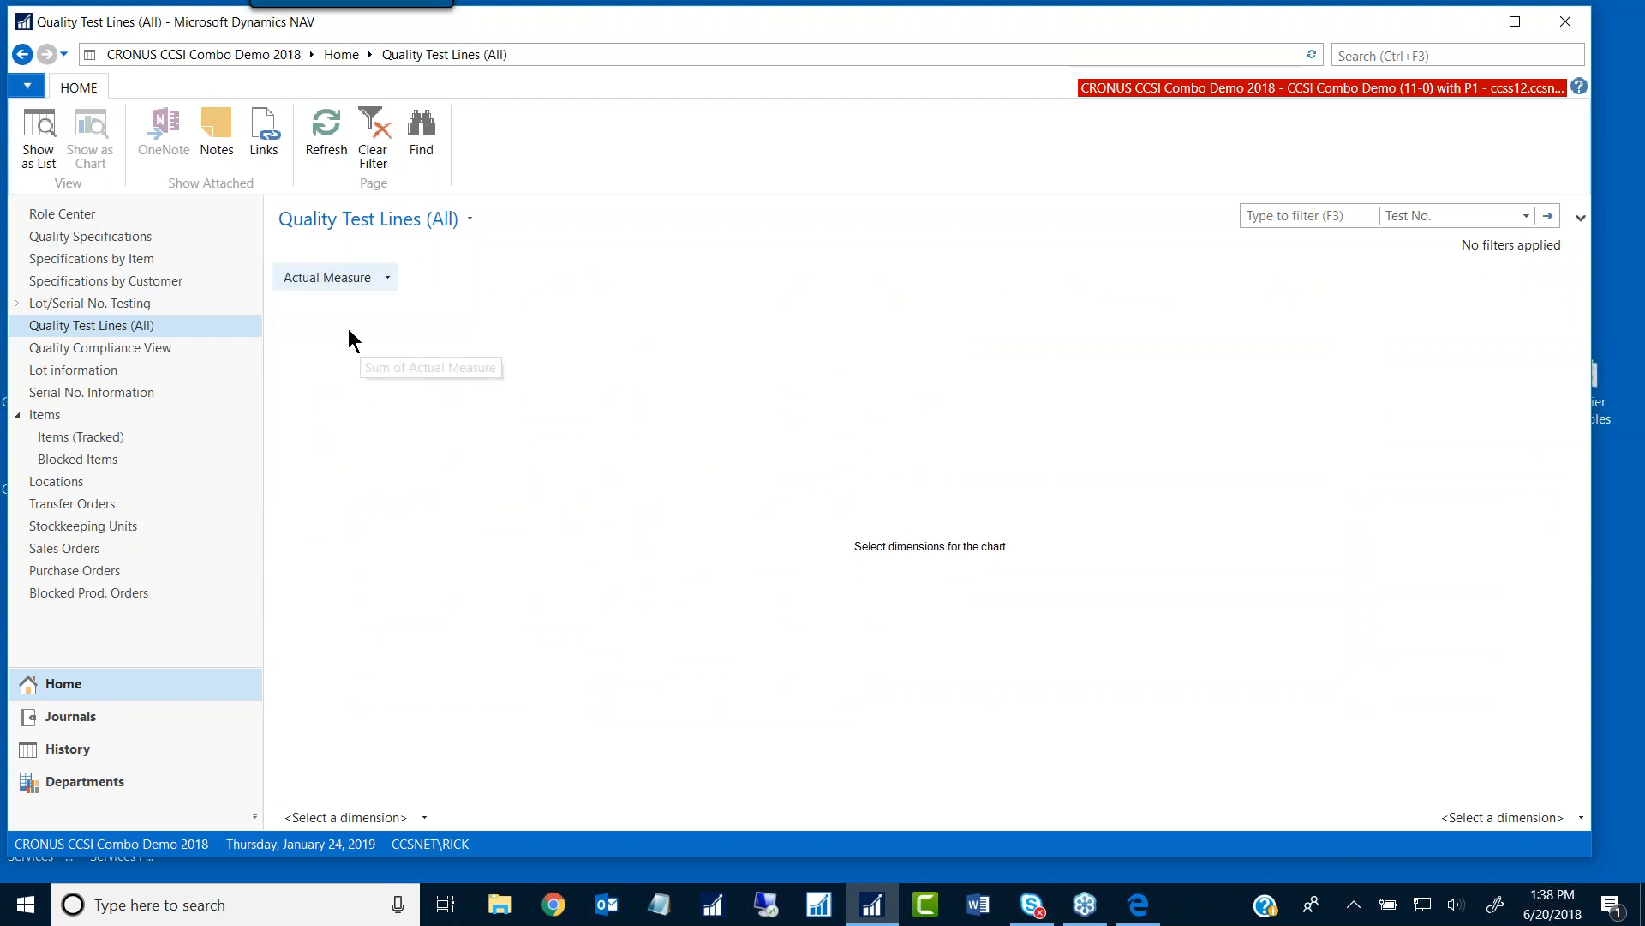
left_click(1502, 823)
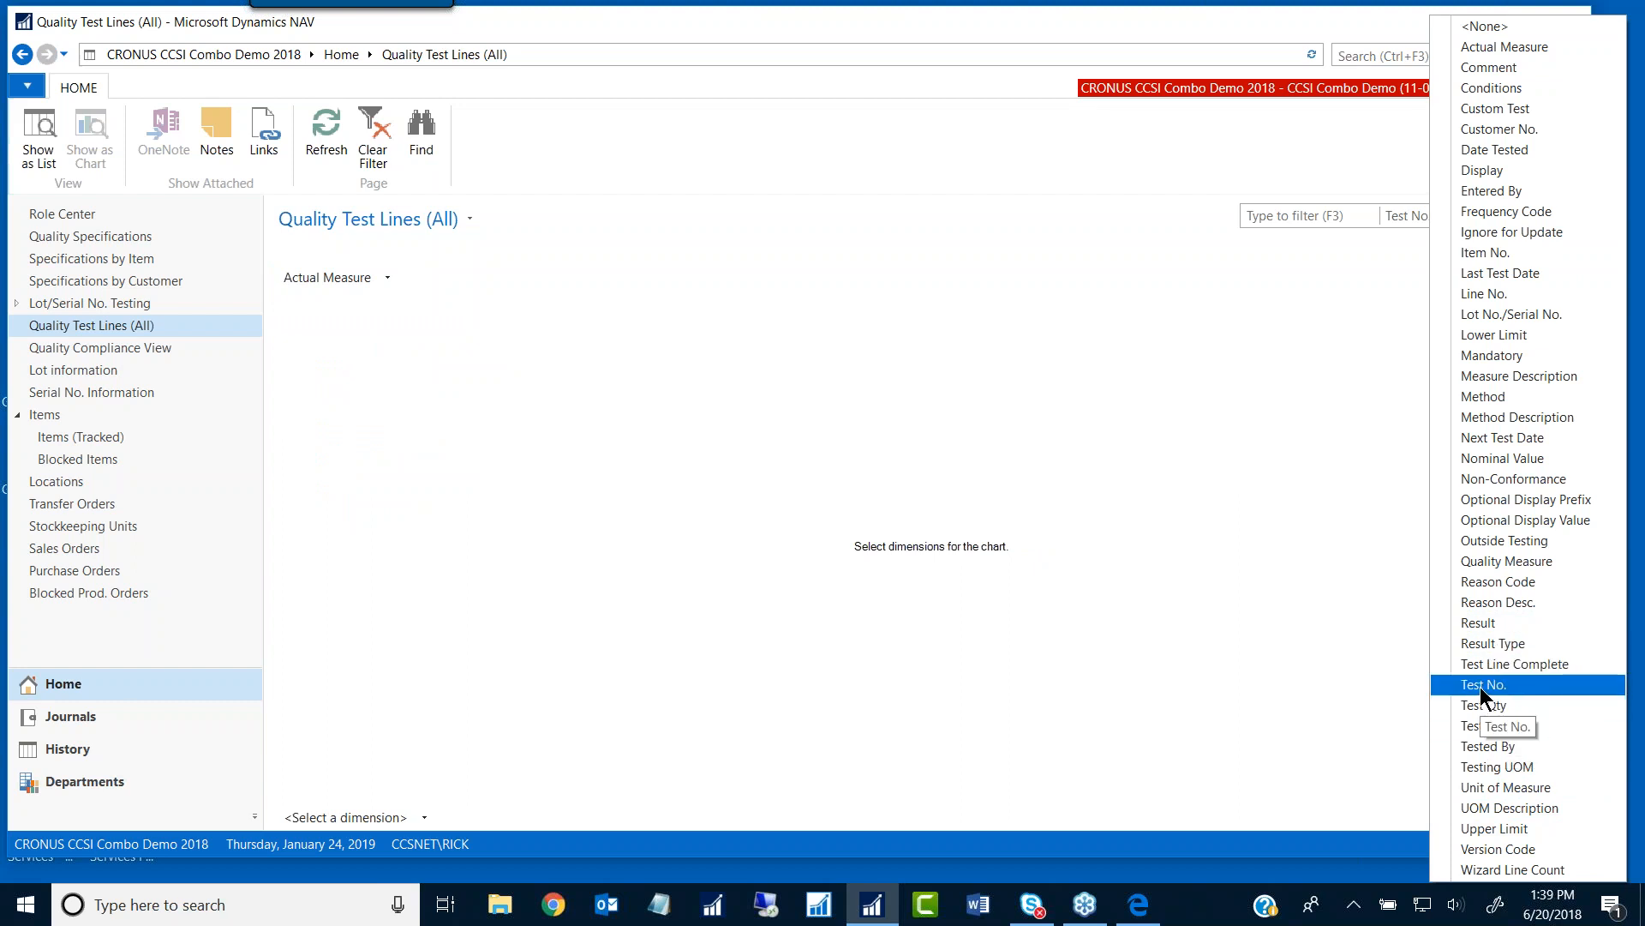
left_click(1488, 252)
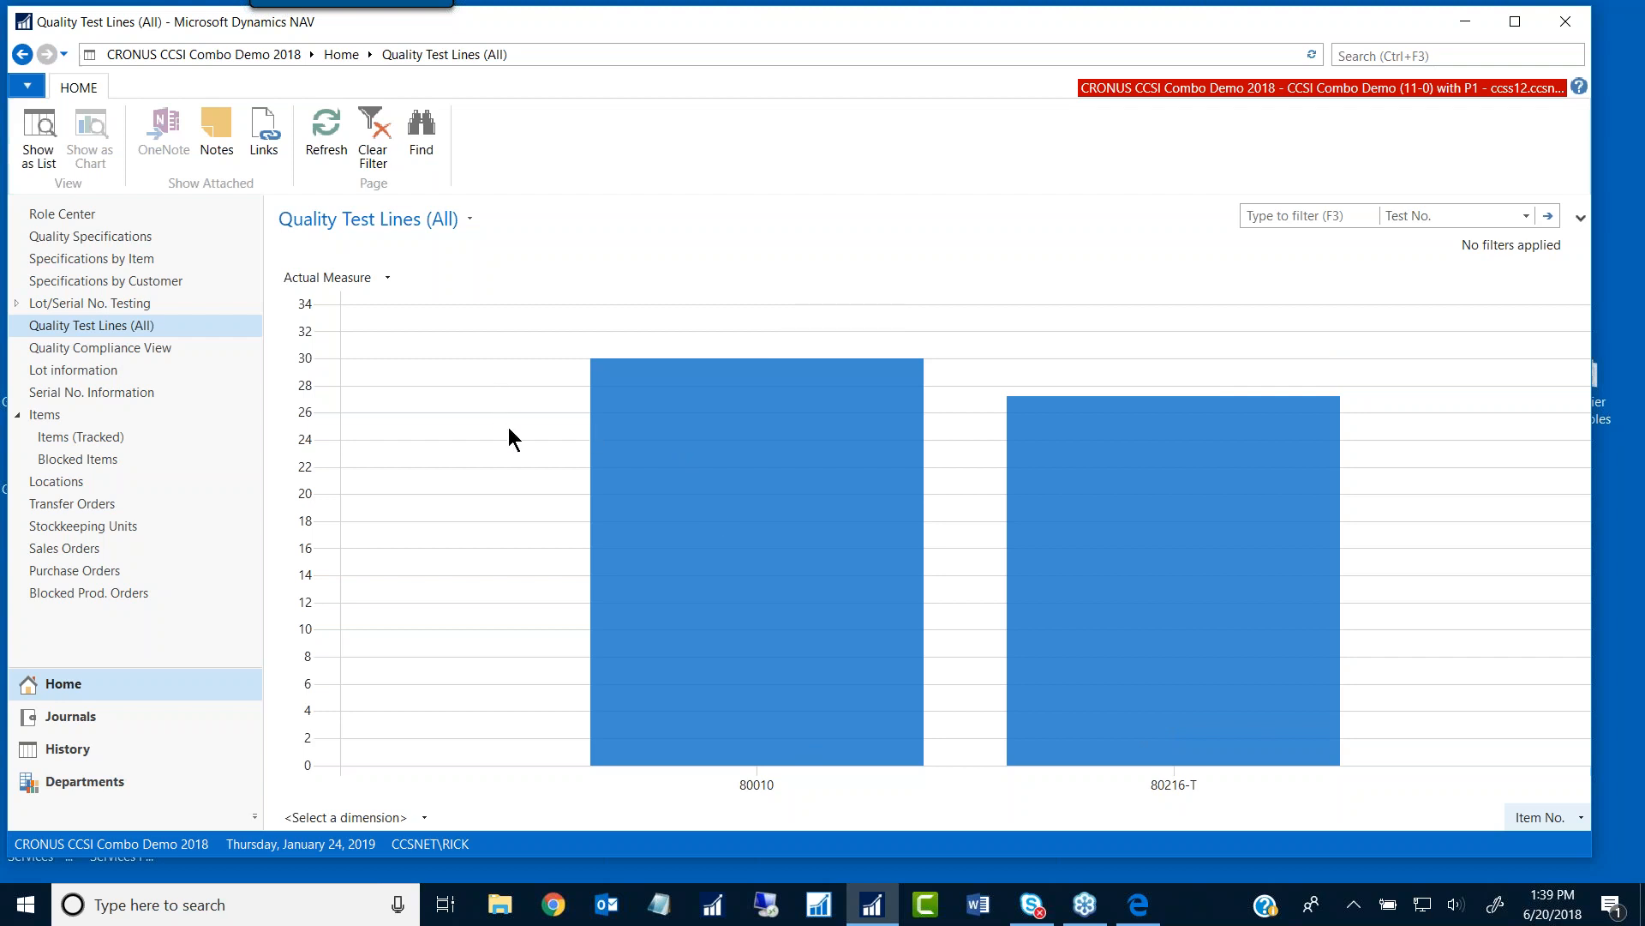
Step: Examine the fields available for filtering the quality test lines chart, keeping Test No. as the filter field
left_click(1259, 214)
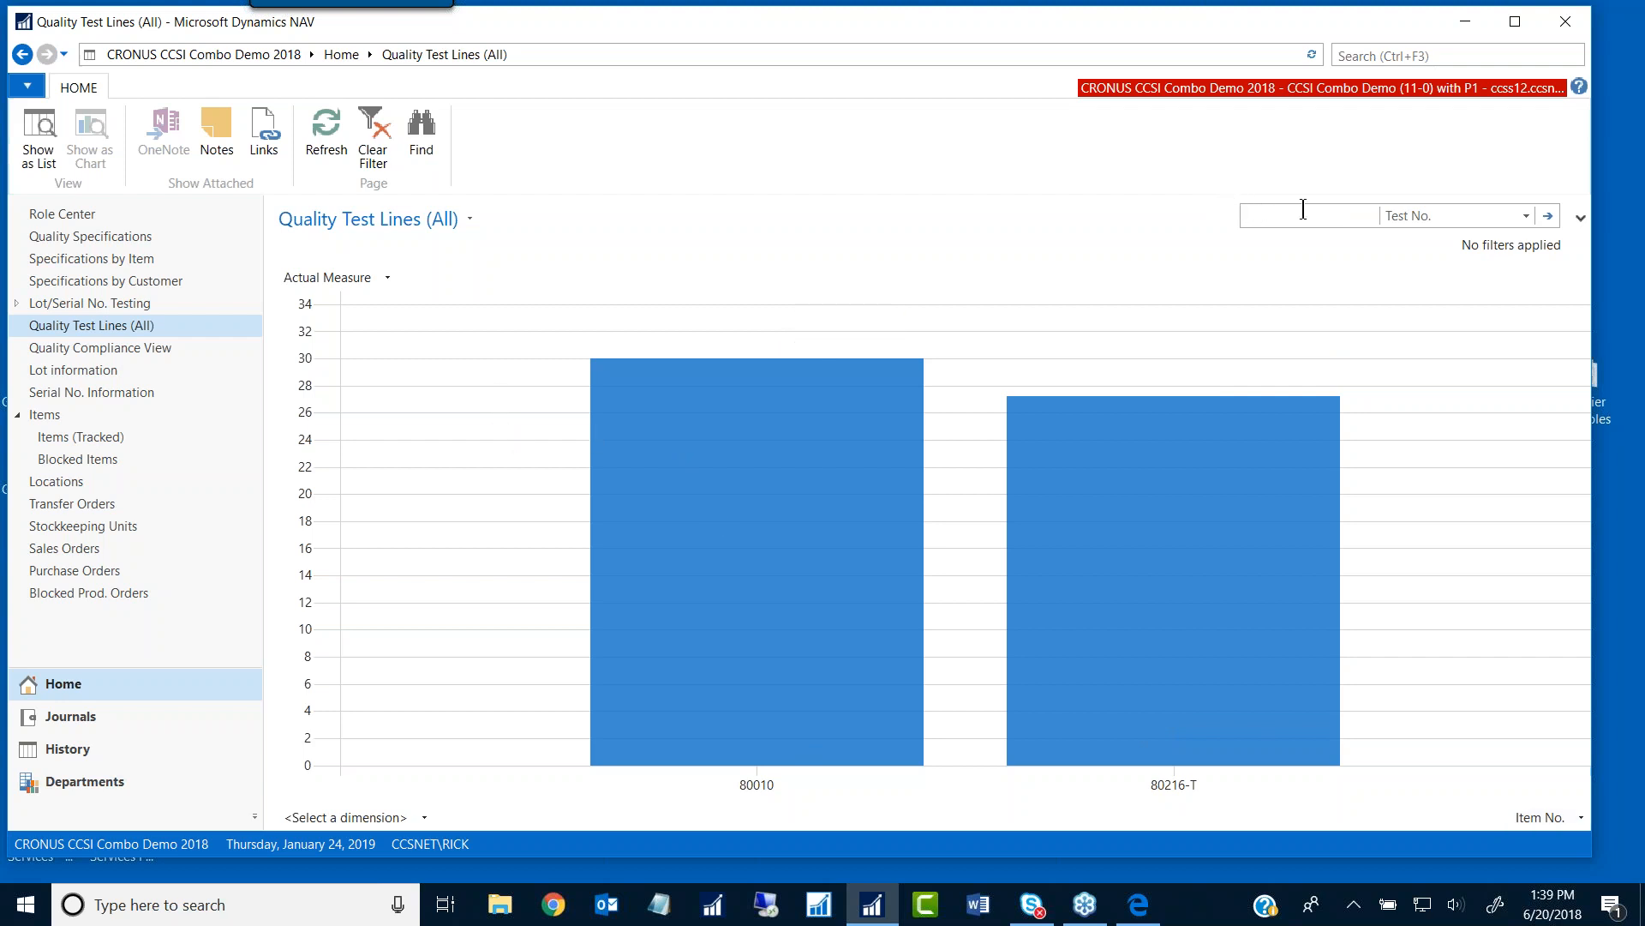
left_click(1525, 216)
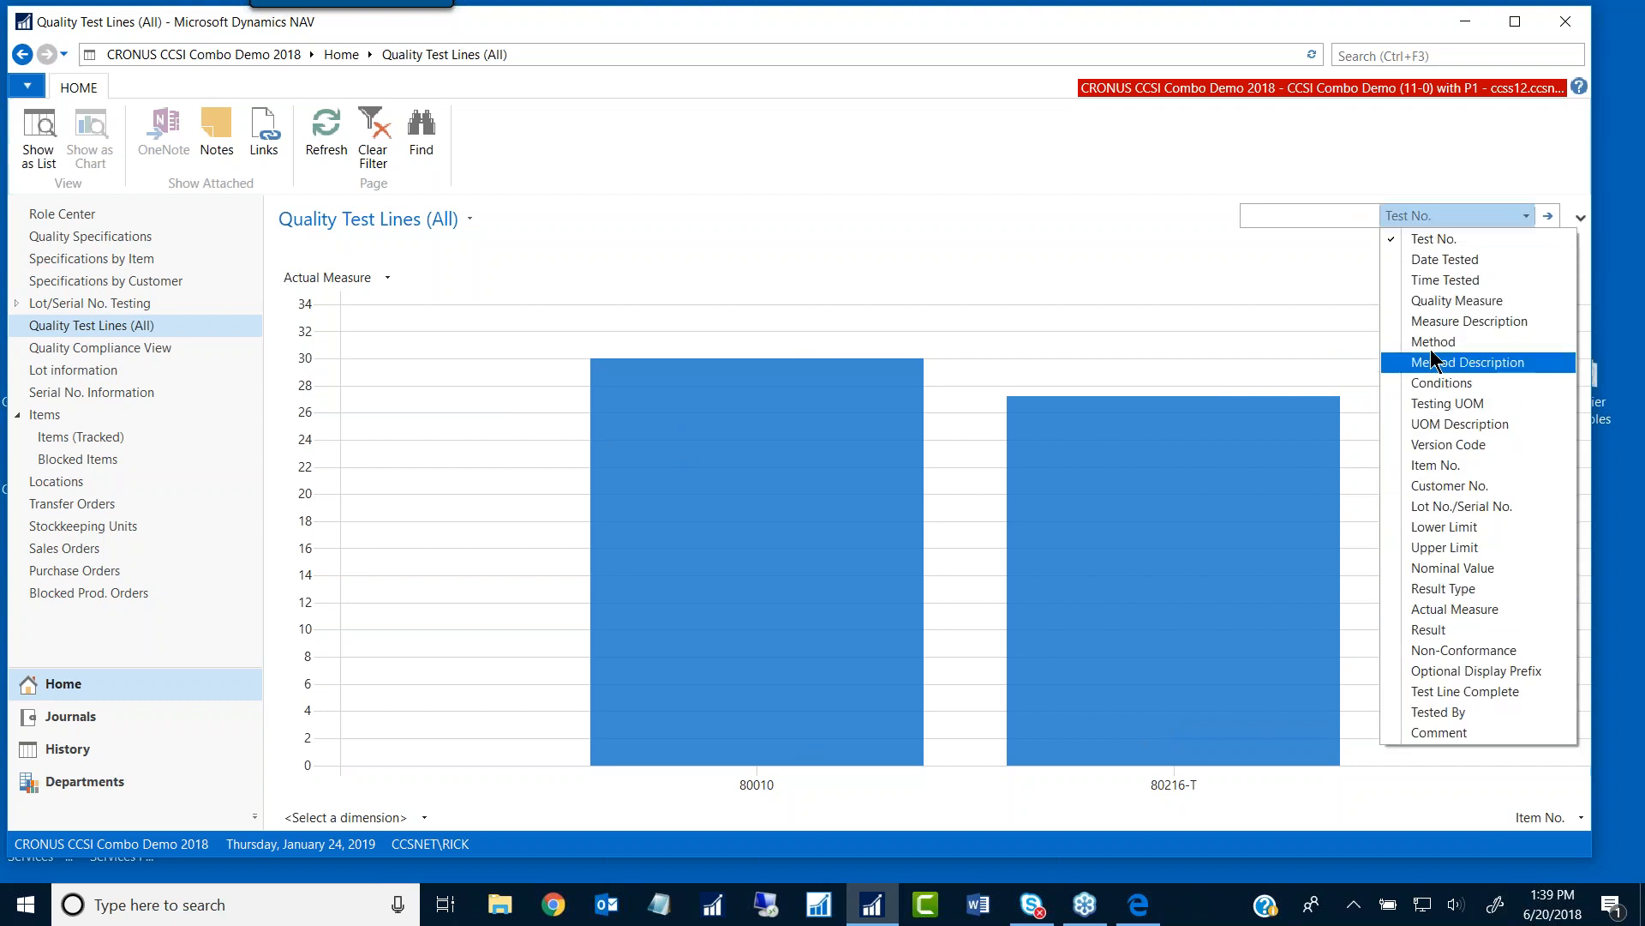
left_click(1291, 220)
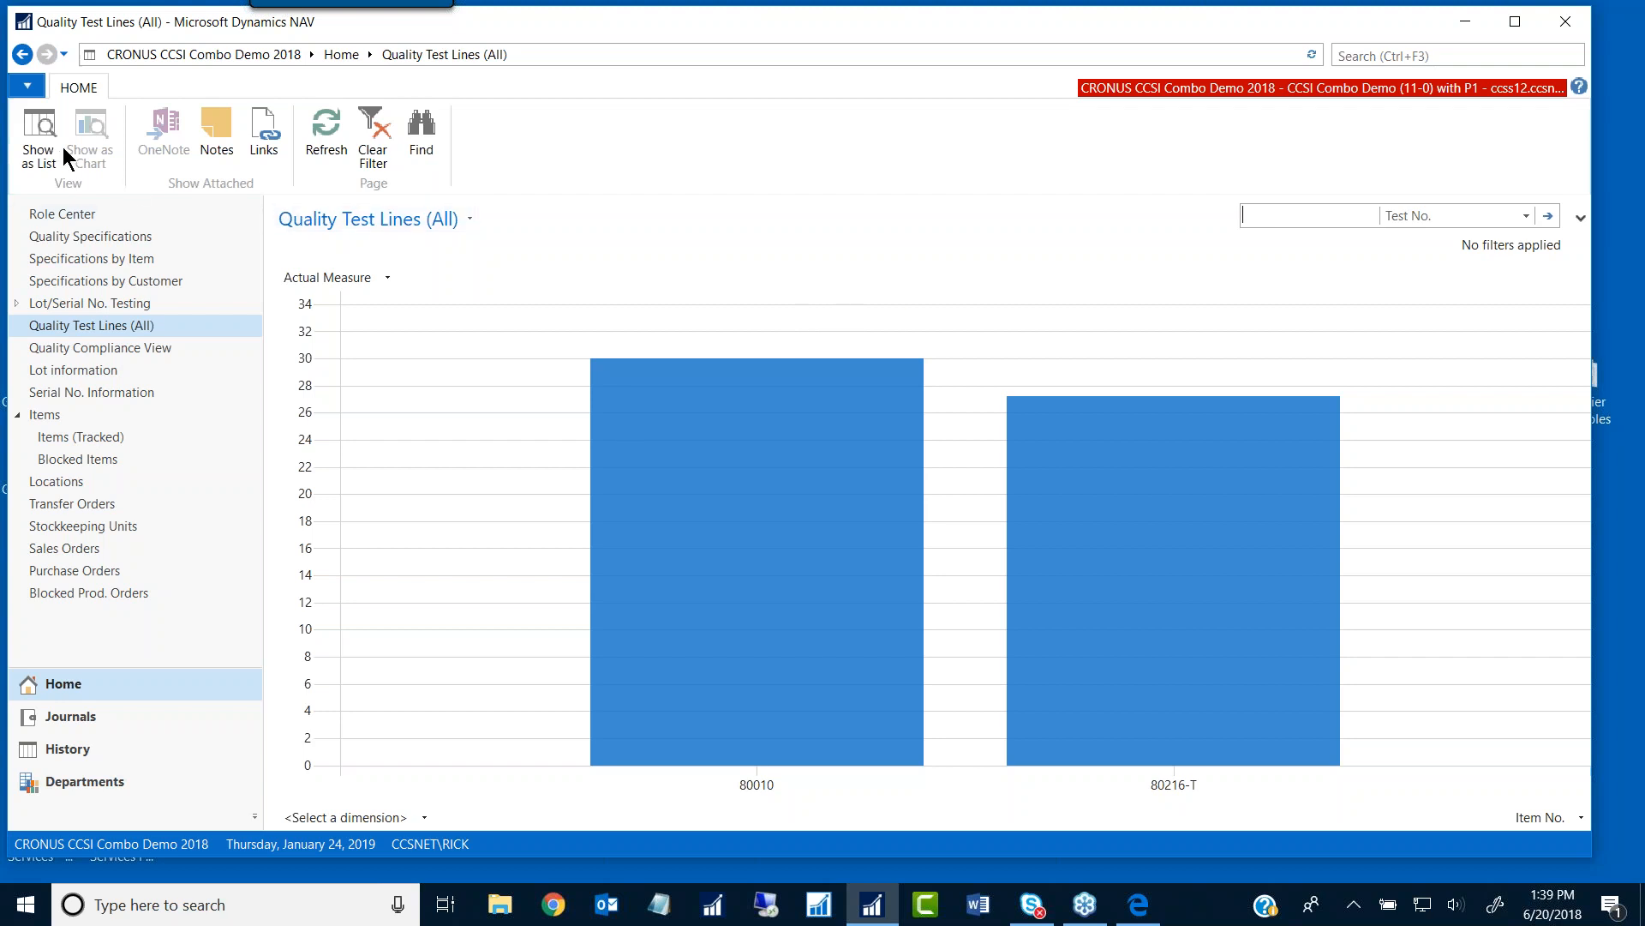
Step: Return the quality test lines to list view, and review the FAQ and contact pages of the study guide in Edge
left_click(35, 133)
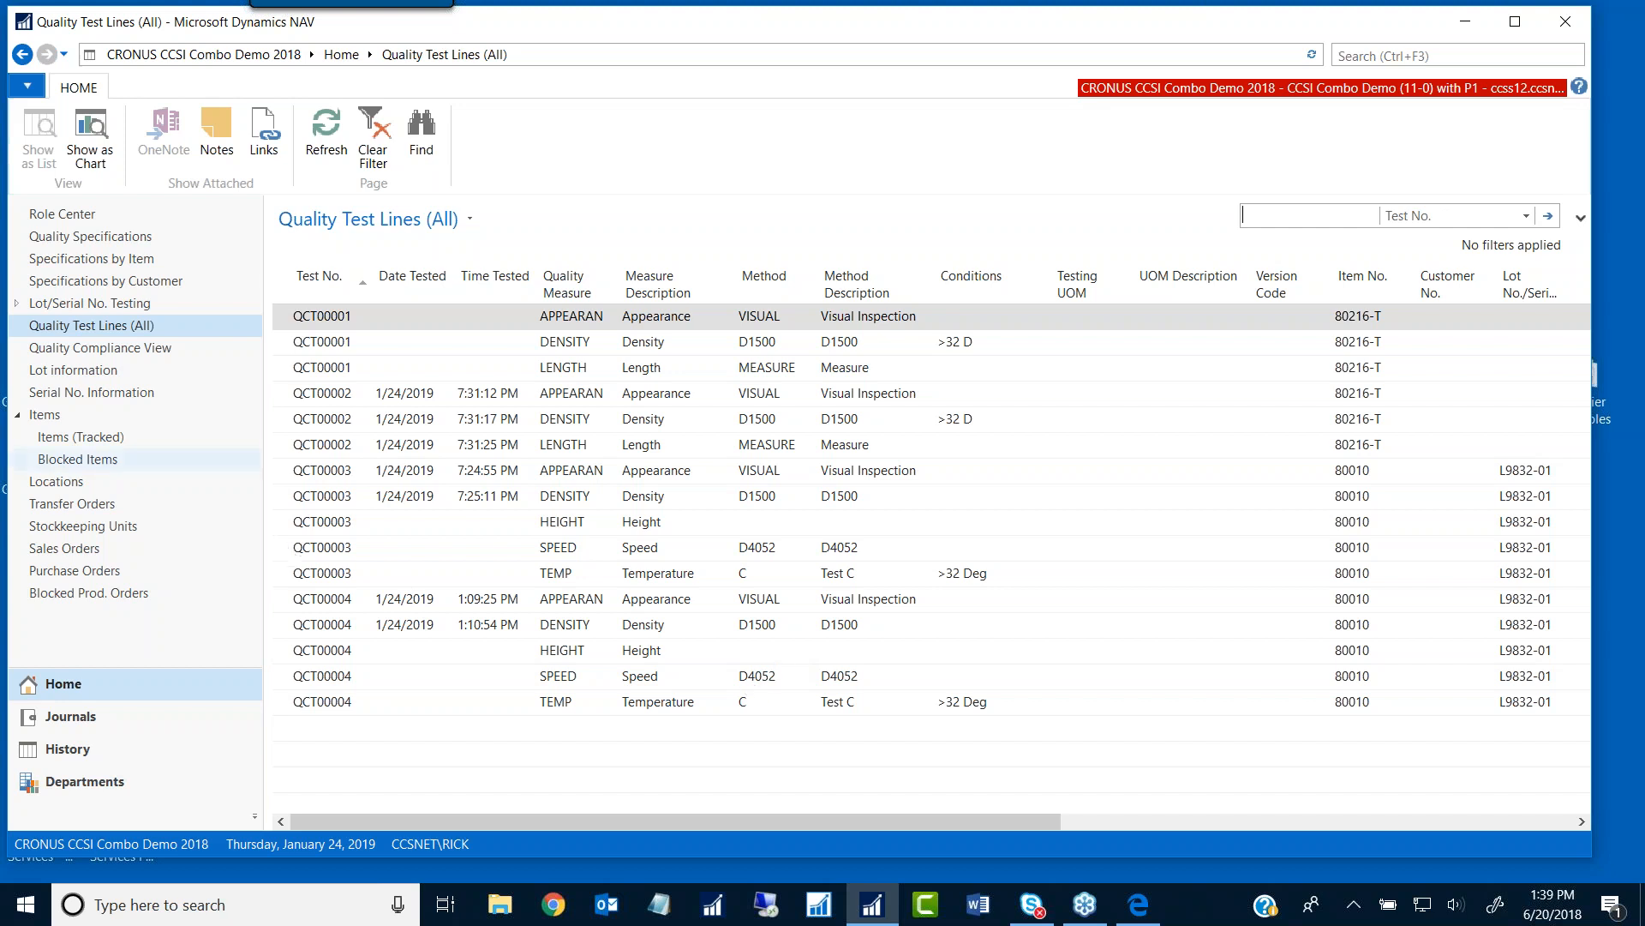
left_click(1139, 904)
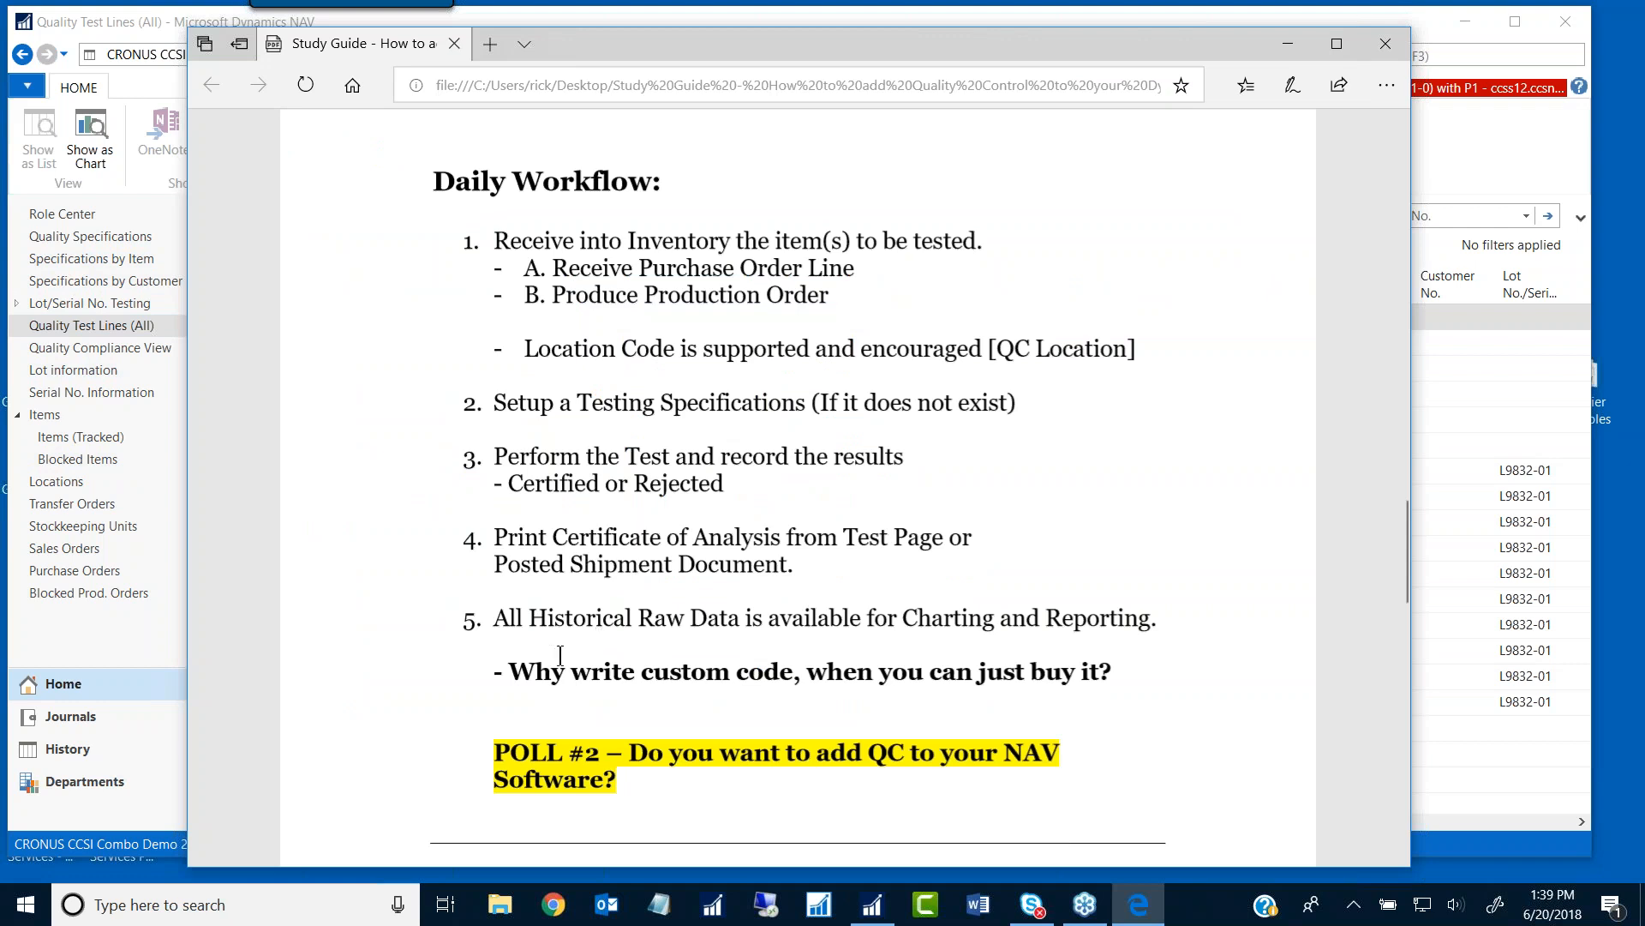
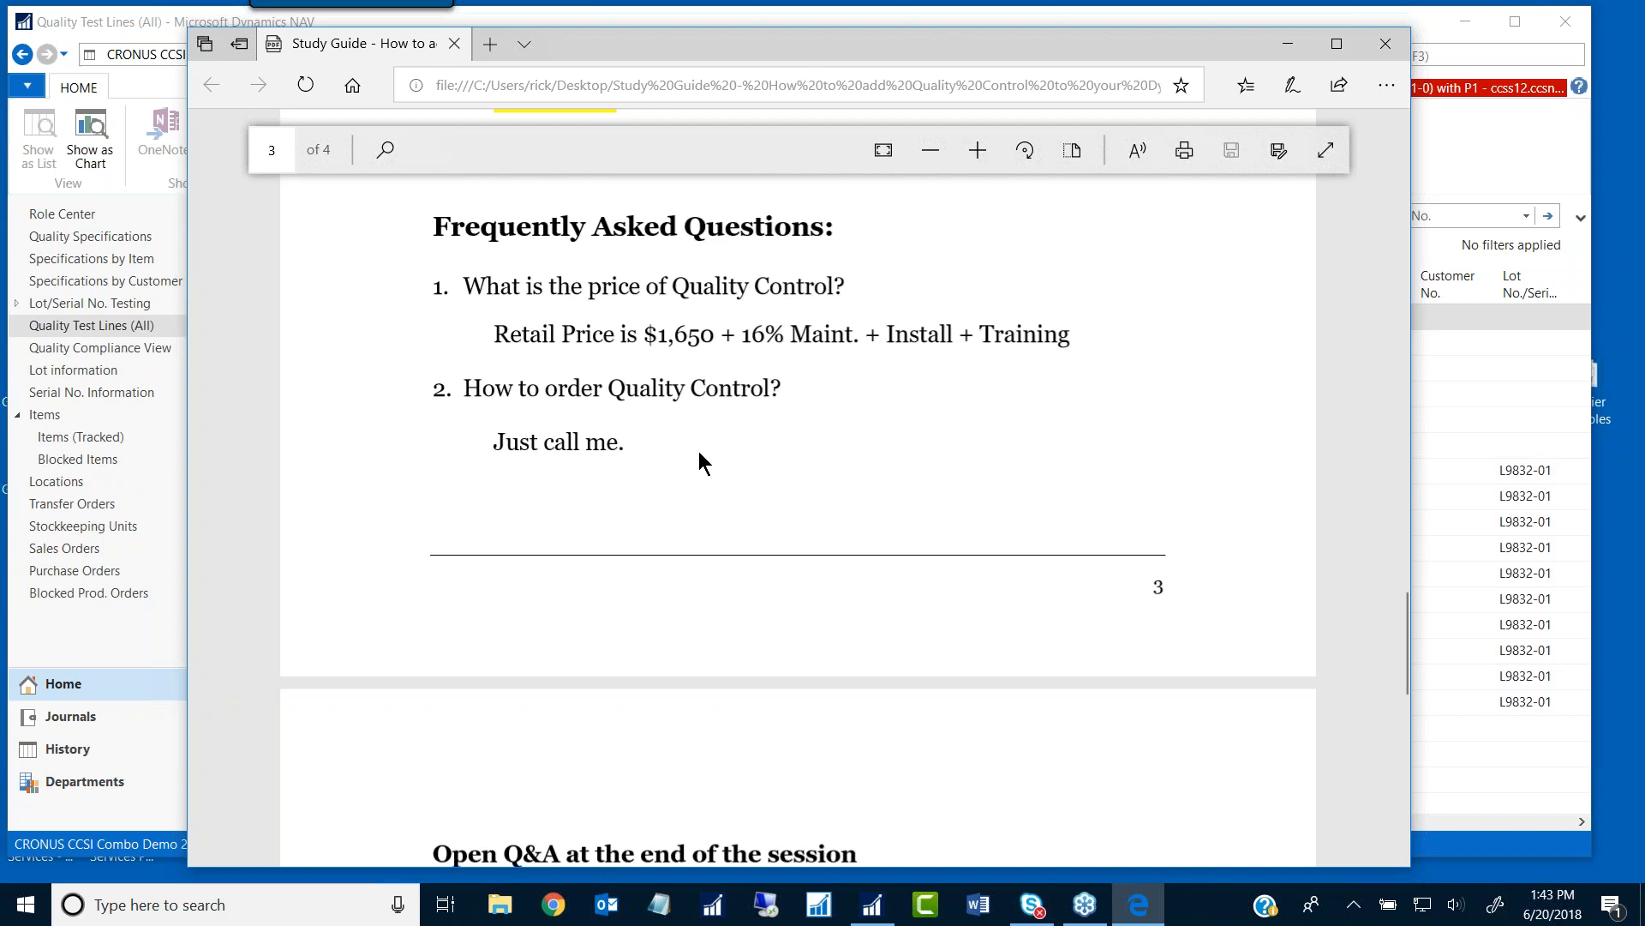
scroll(699, 461, "down", 5)
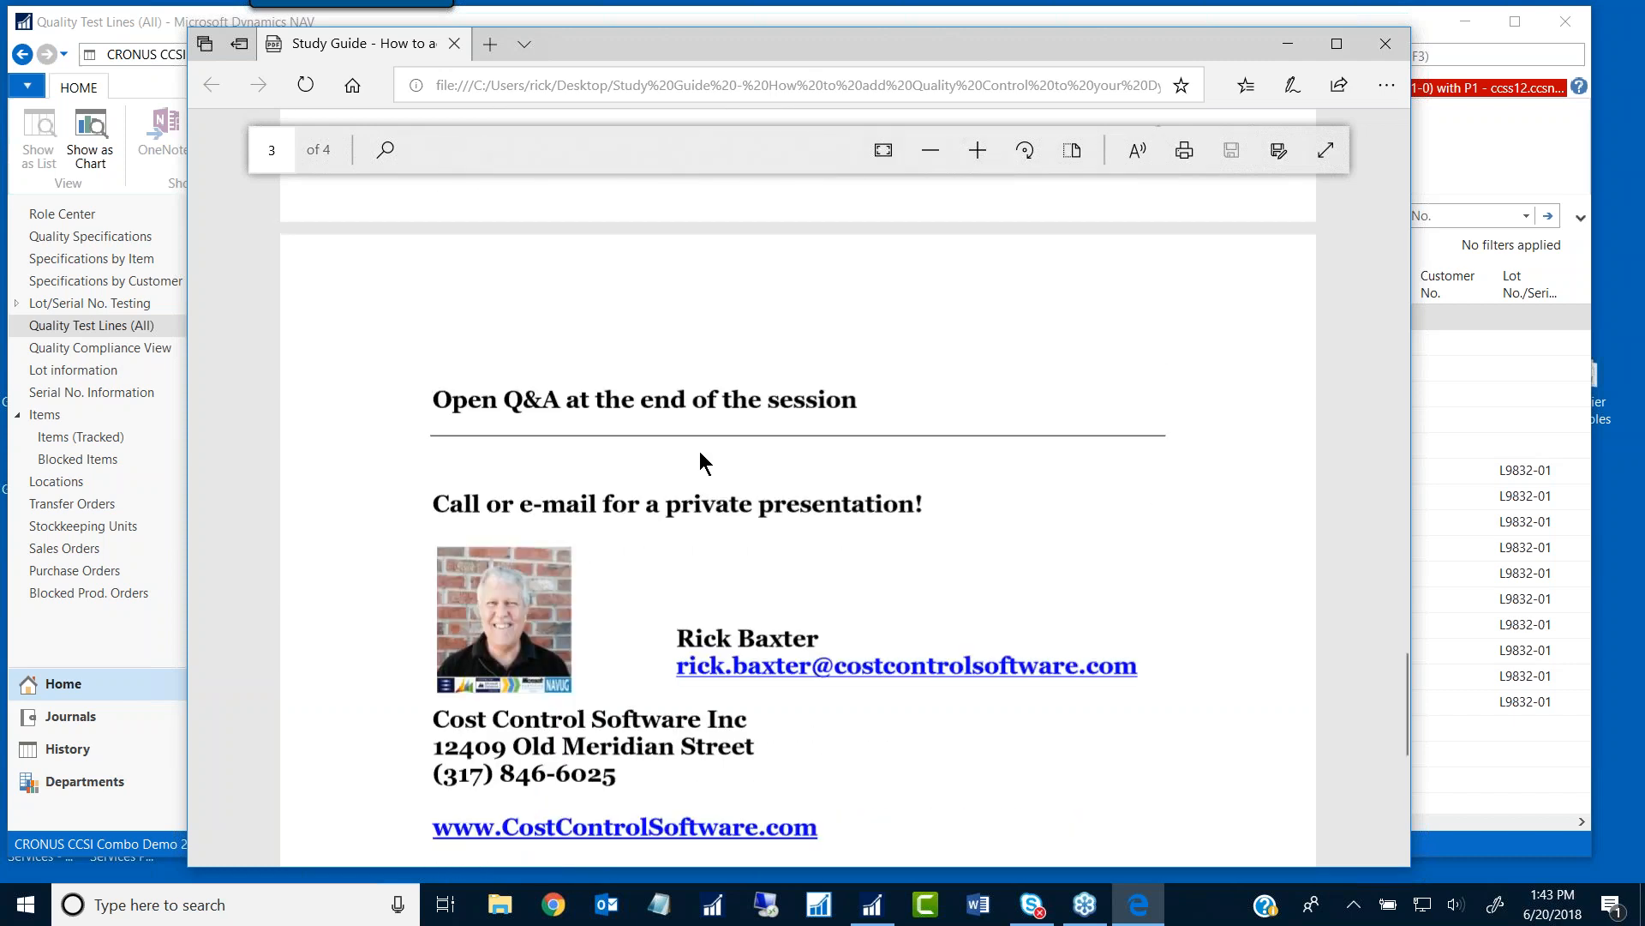
scroll(699, 452, "down", 3)
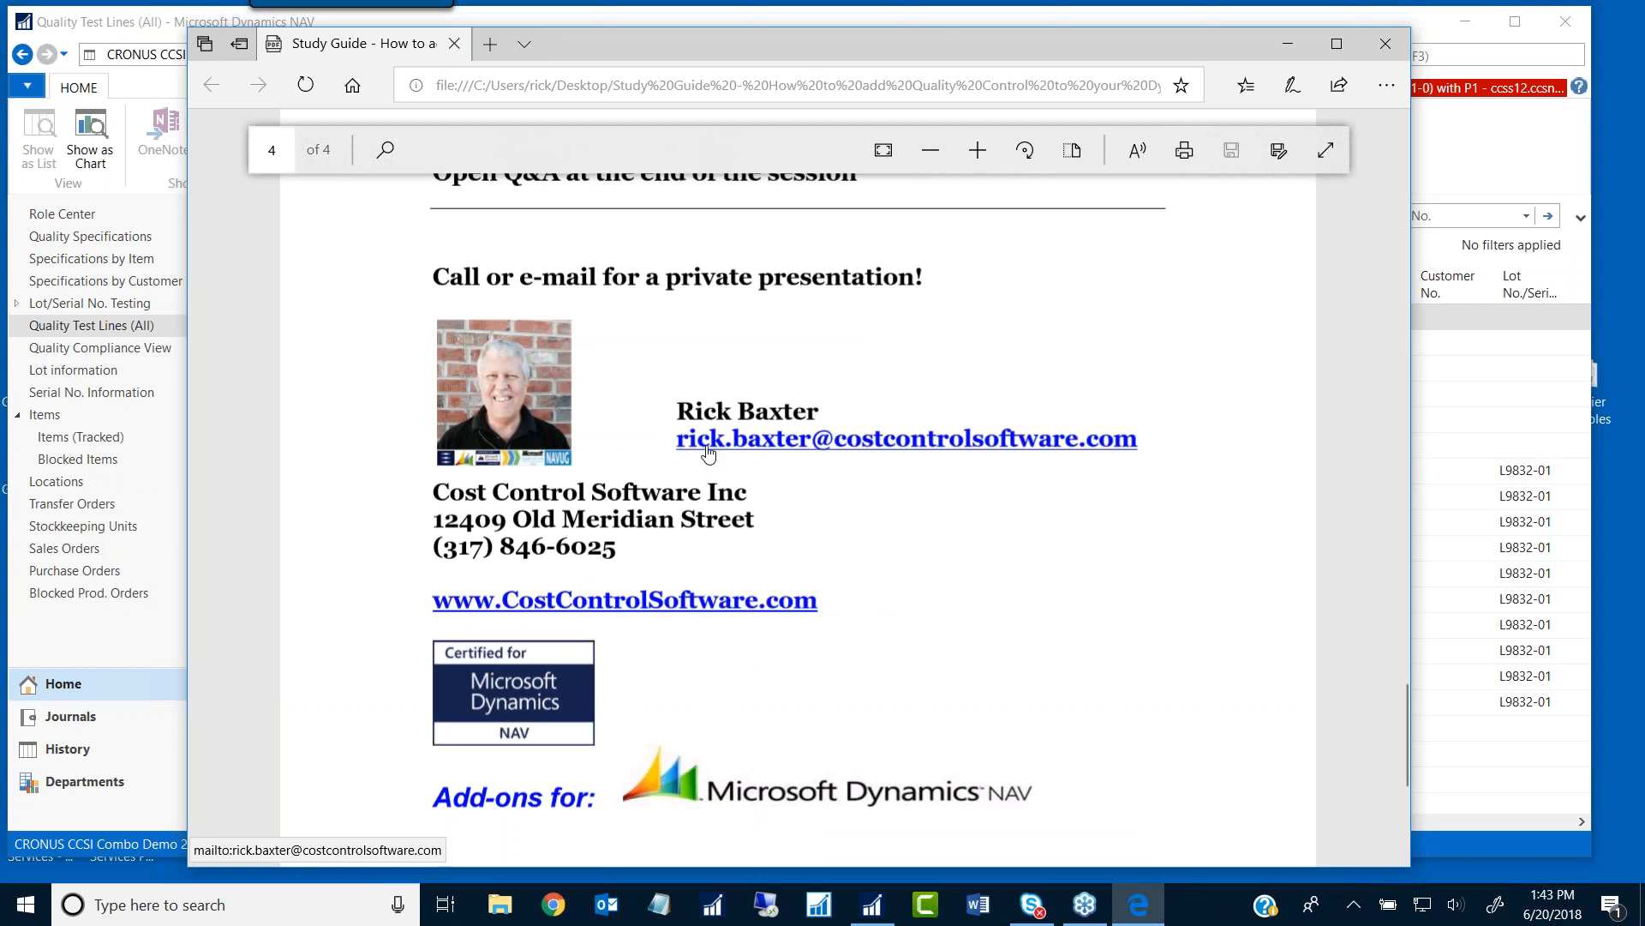
scroll(708, 454, "up", 3)
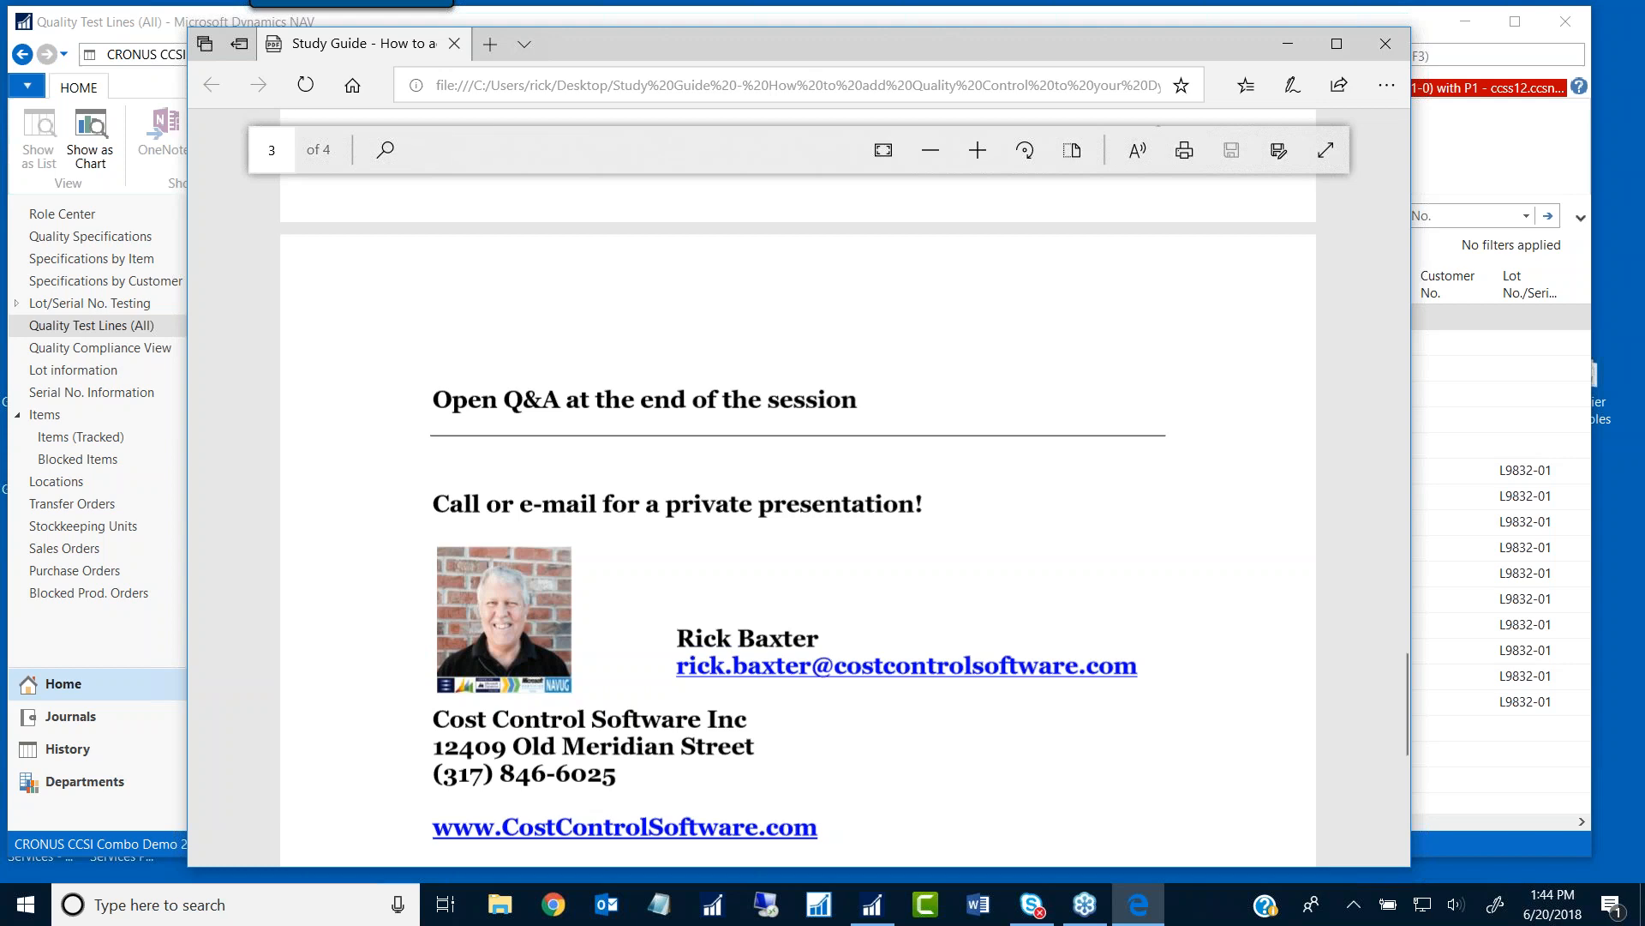
scroll(1169, 520, "up", 3)
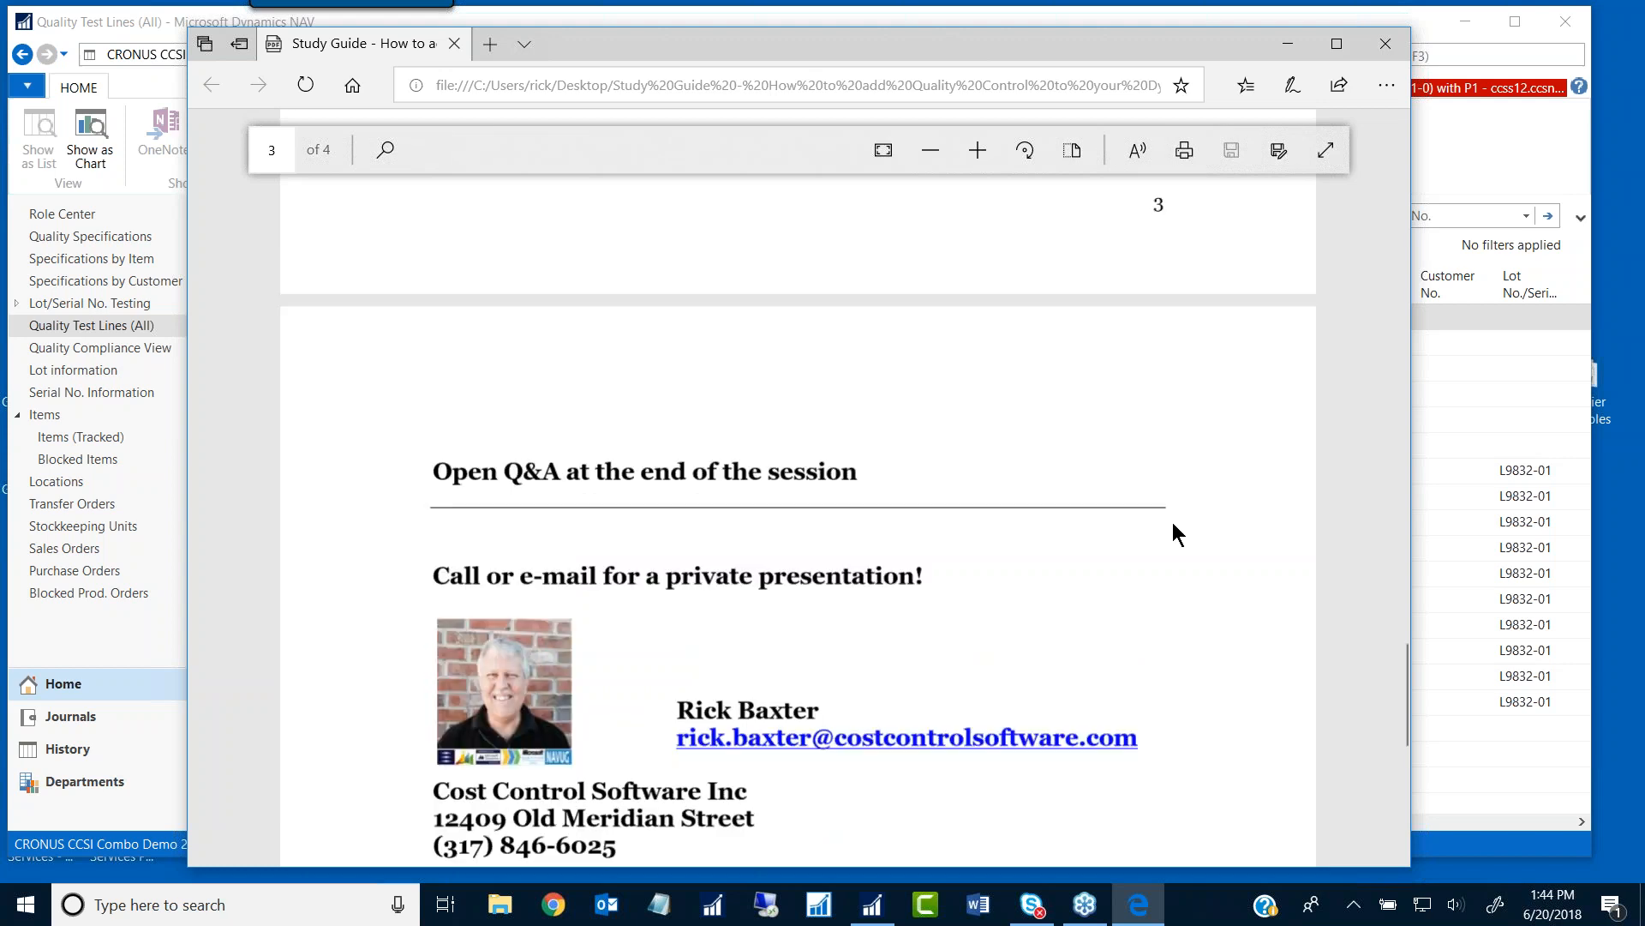
left_click(1287, 44)
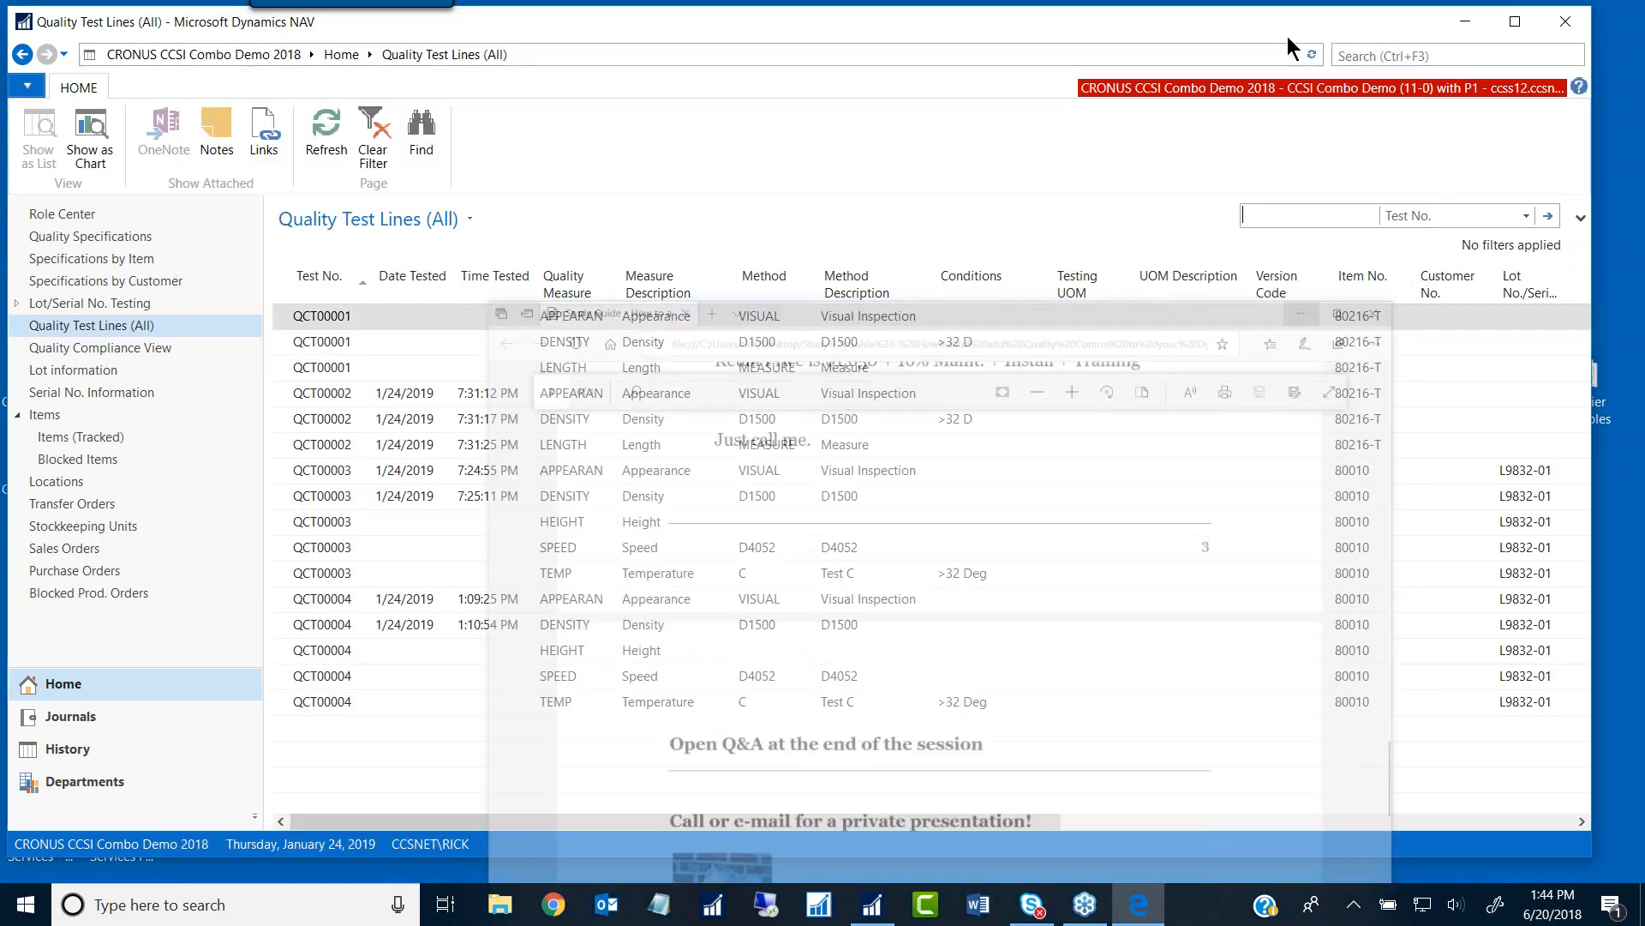
Step: Open test QCT00001 from the Lot/Serial No. Testing list and examine the result types and limits on its test lines
left_click(97, 305)
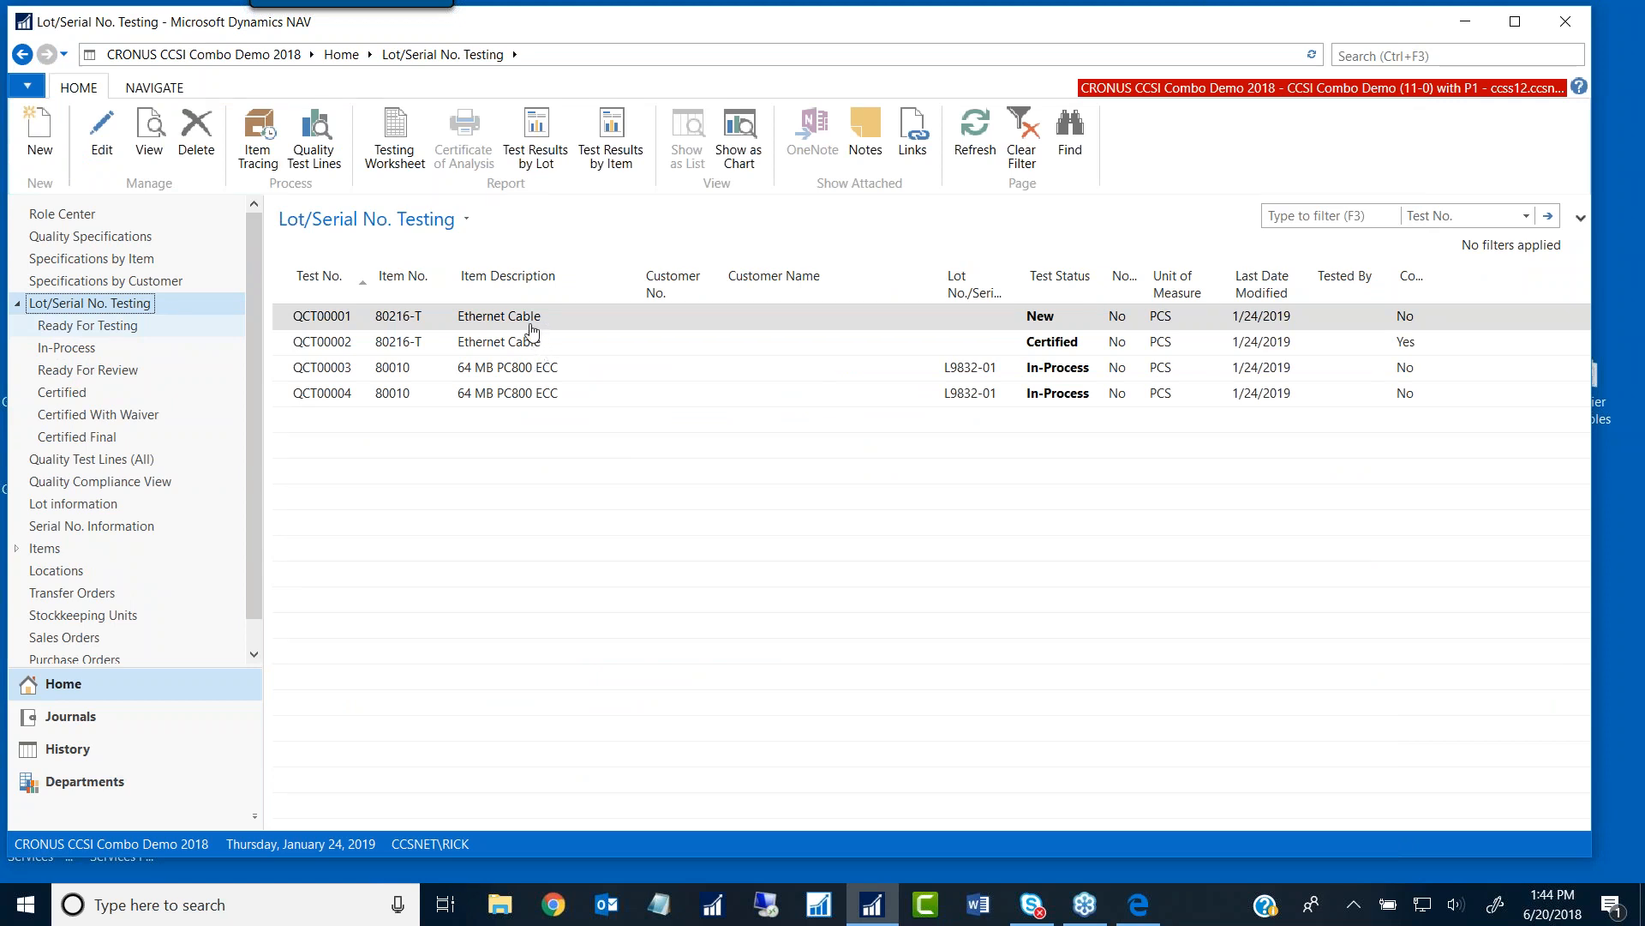
left_click(101, 142)
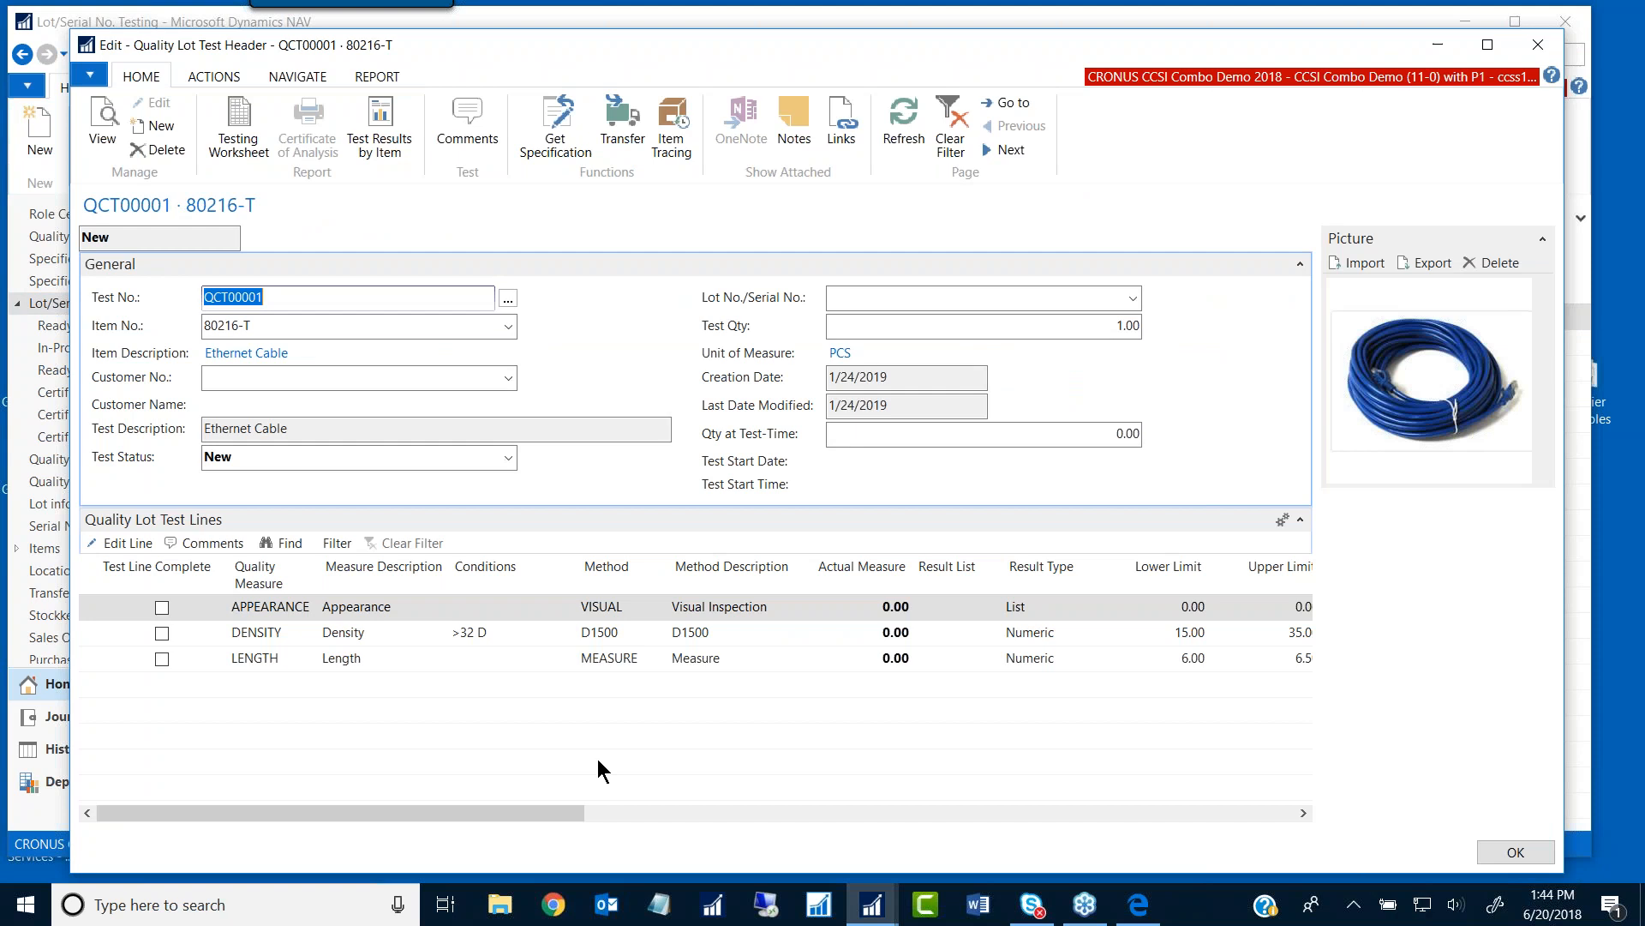
left_click_drag(564, 815, 904, 814)
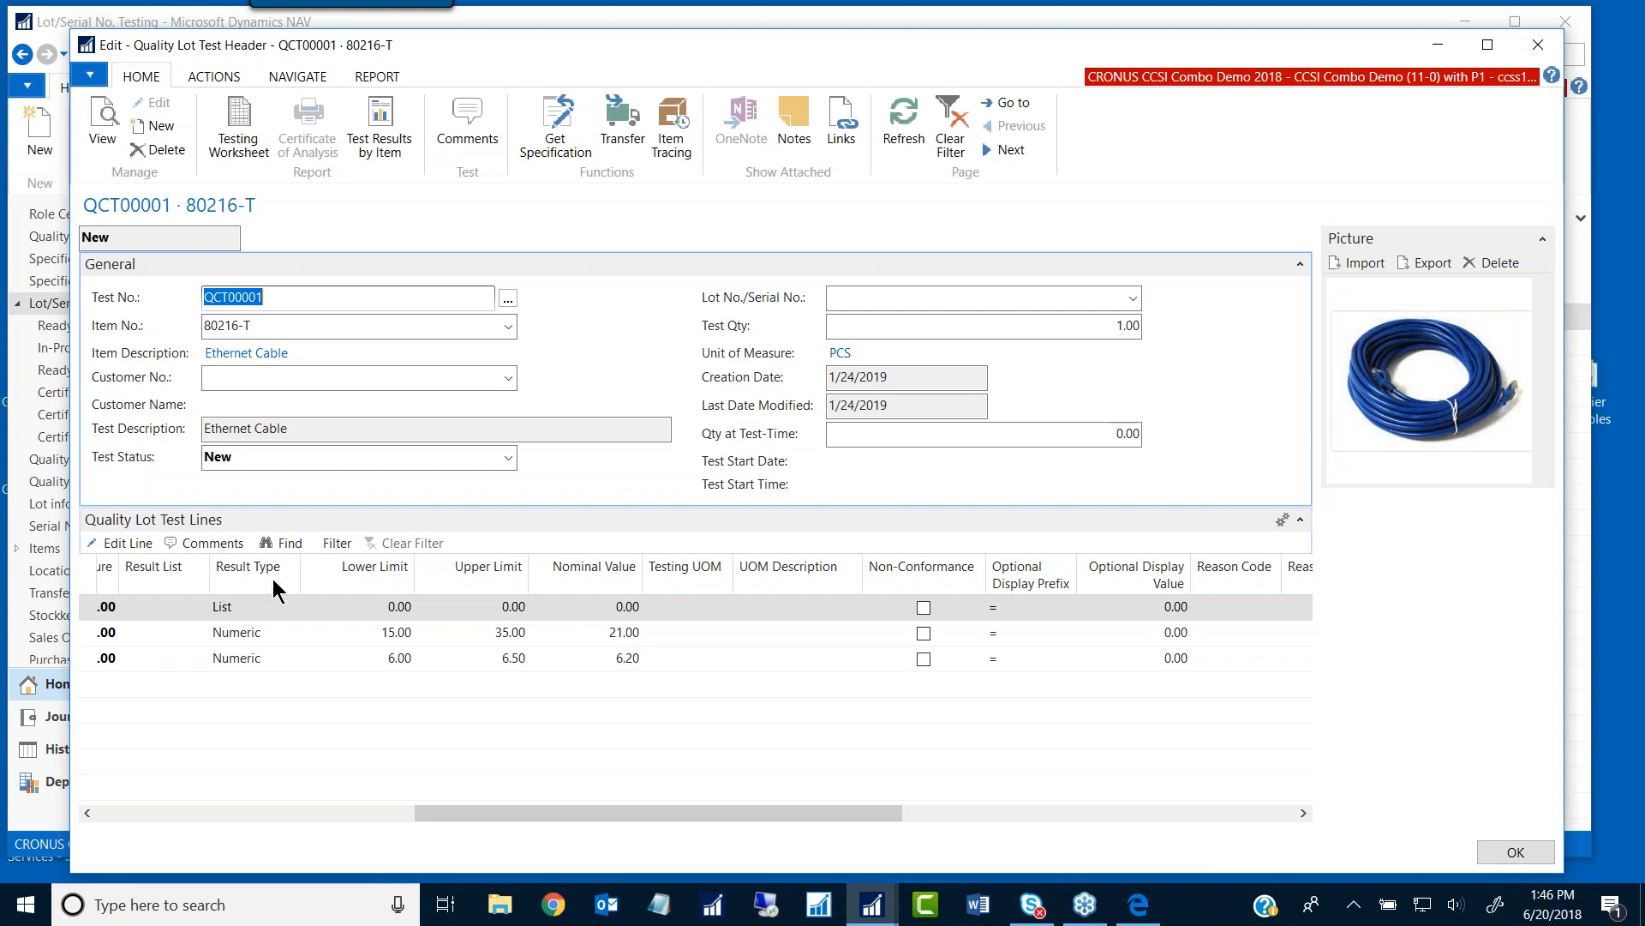
left_click(211, 682)
left_click(248, 611)
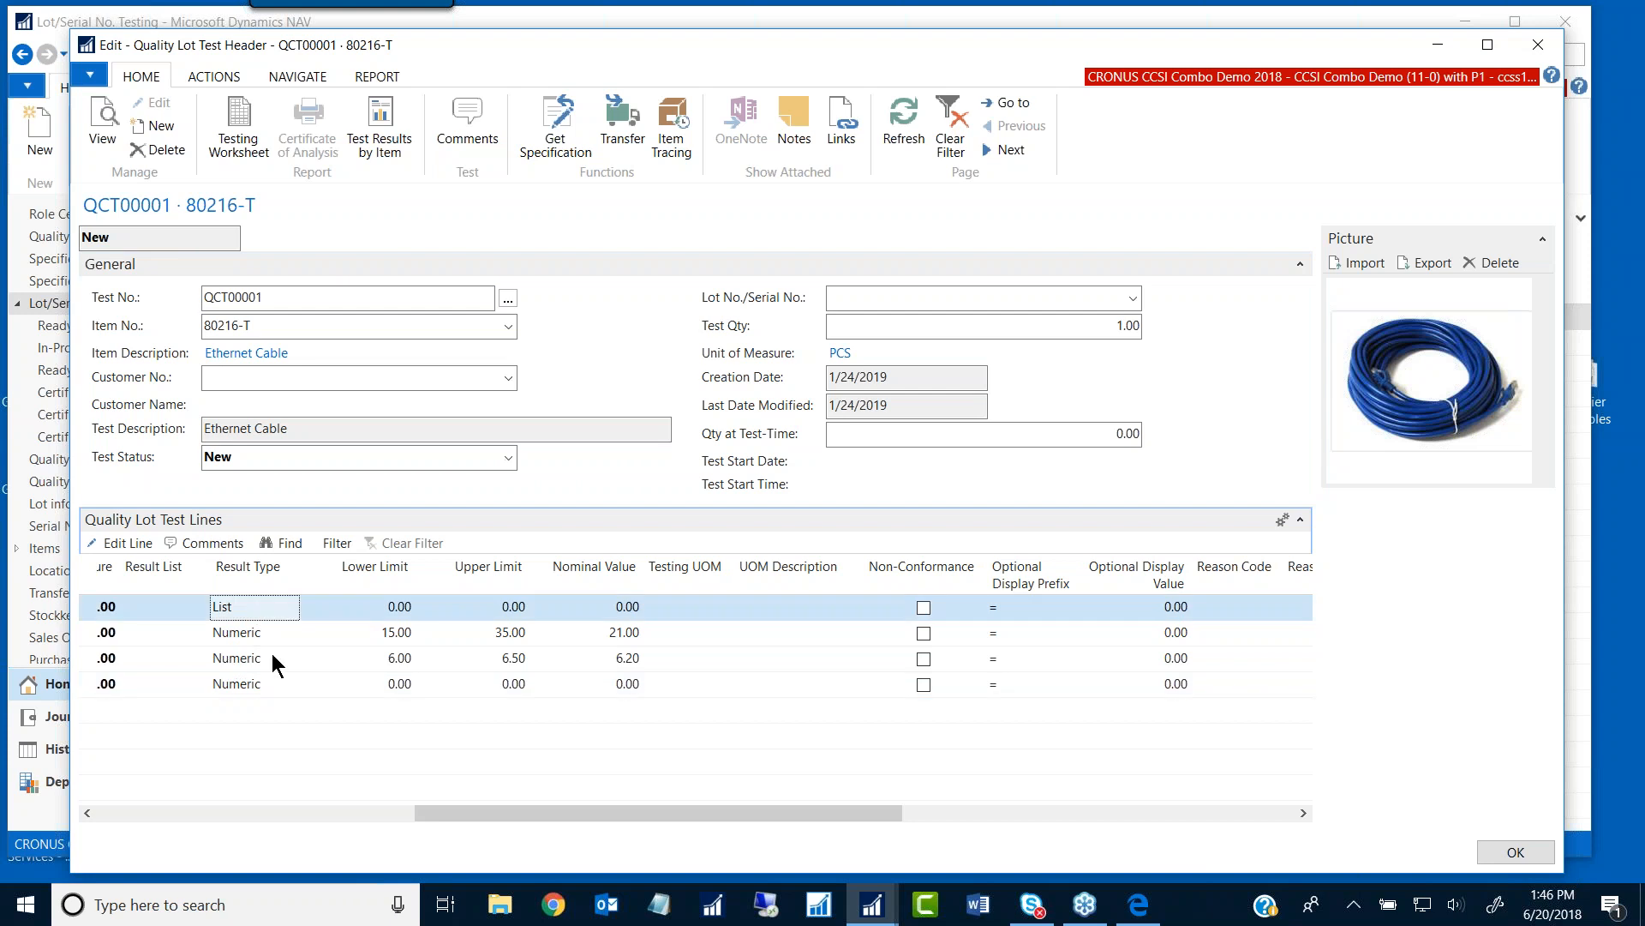
left_click_drag(526, 811, 166, 812)
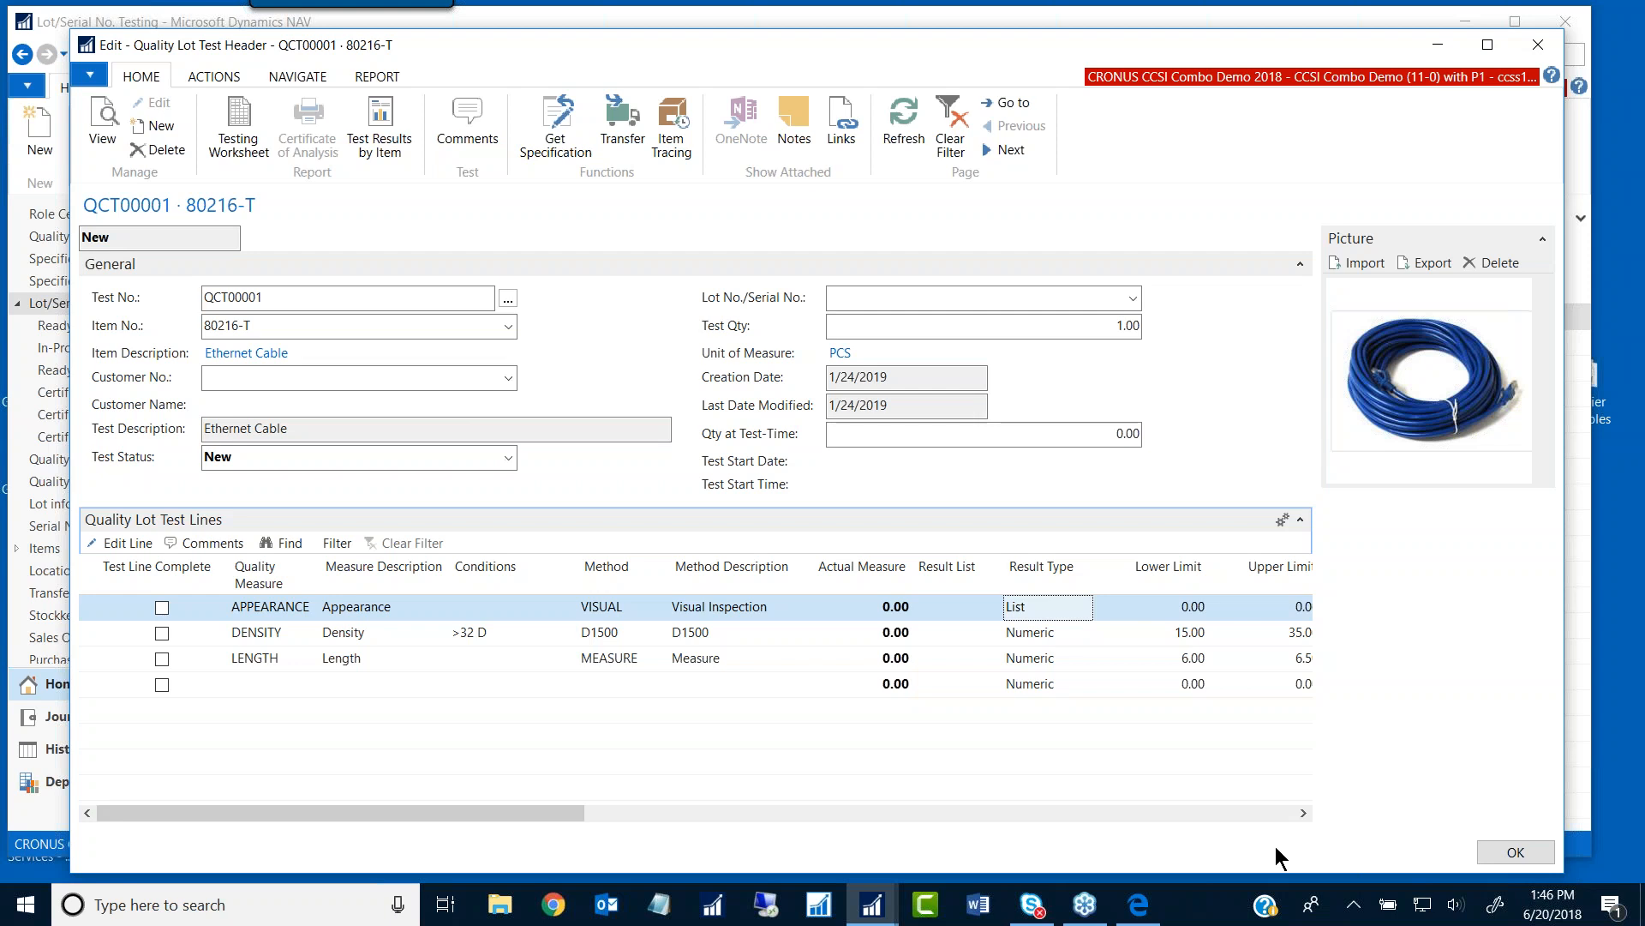
left_click(1495, 846)
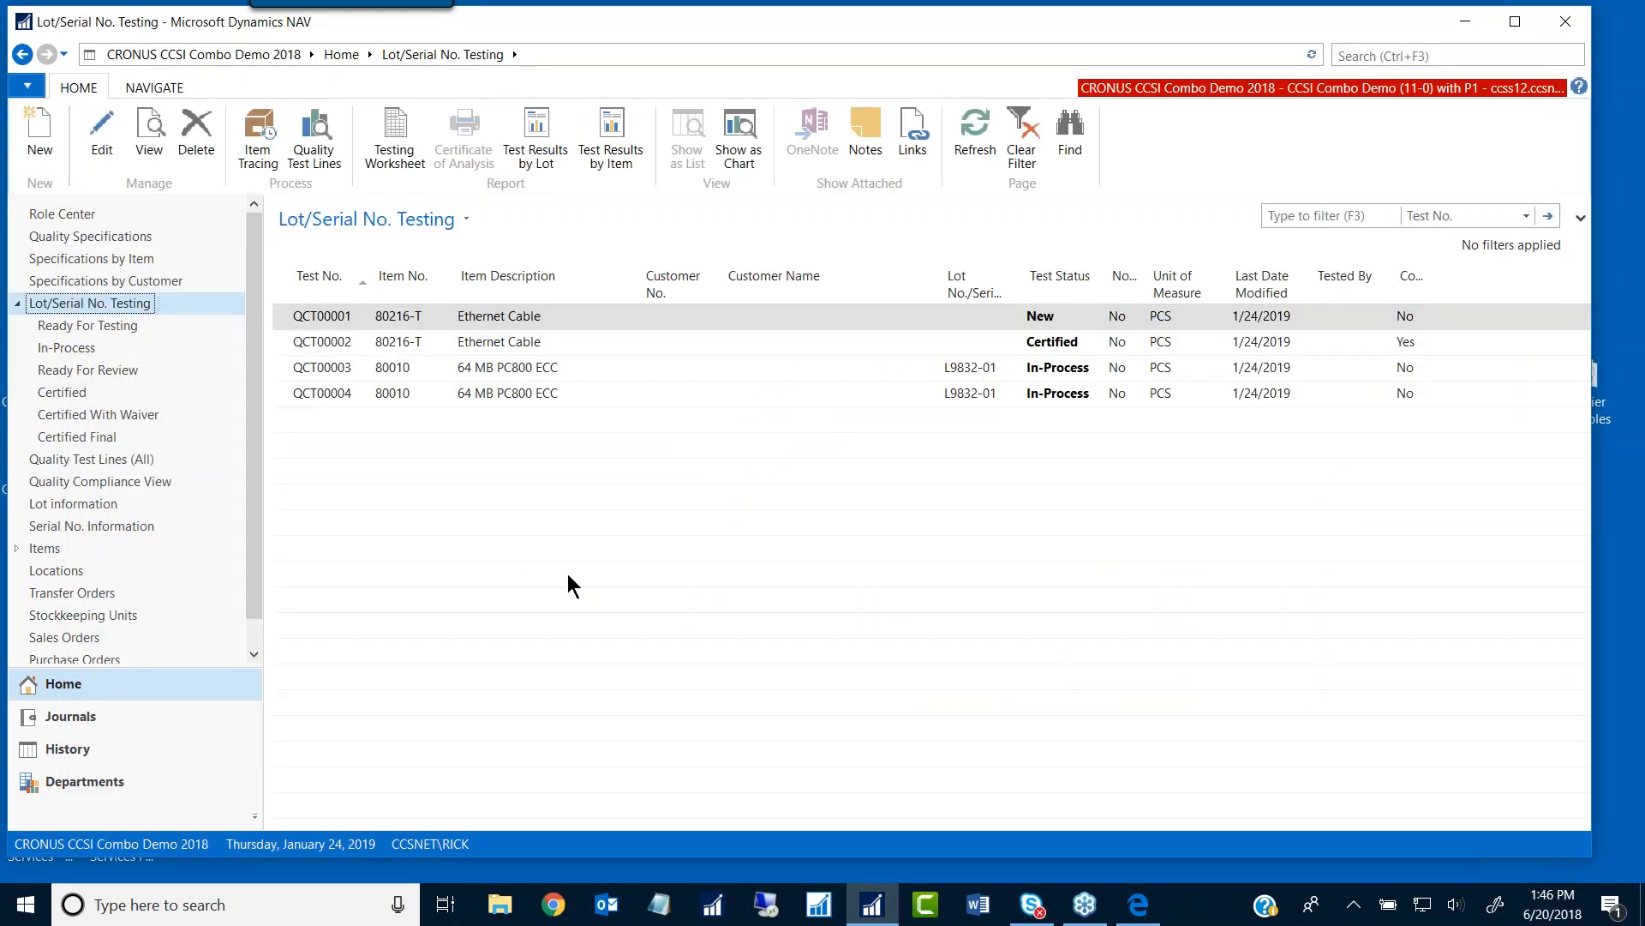
Step: Collapse the Lot/Serial No. Testing status views and return to the Quality Control Role Center
left_click(19, 306)
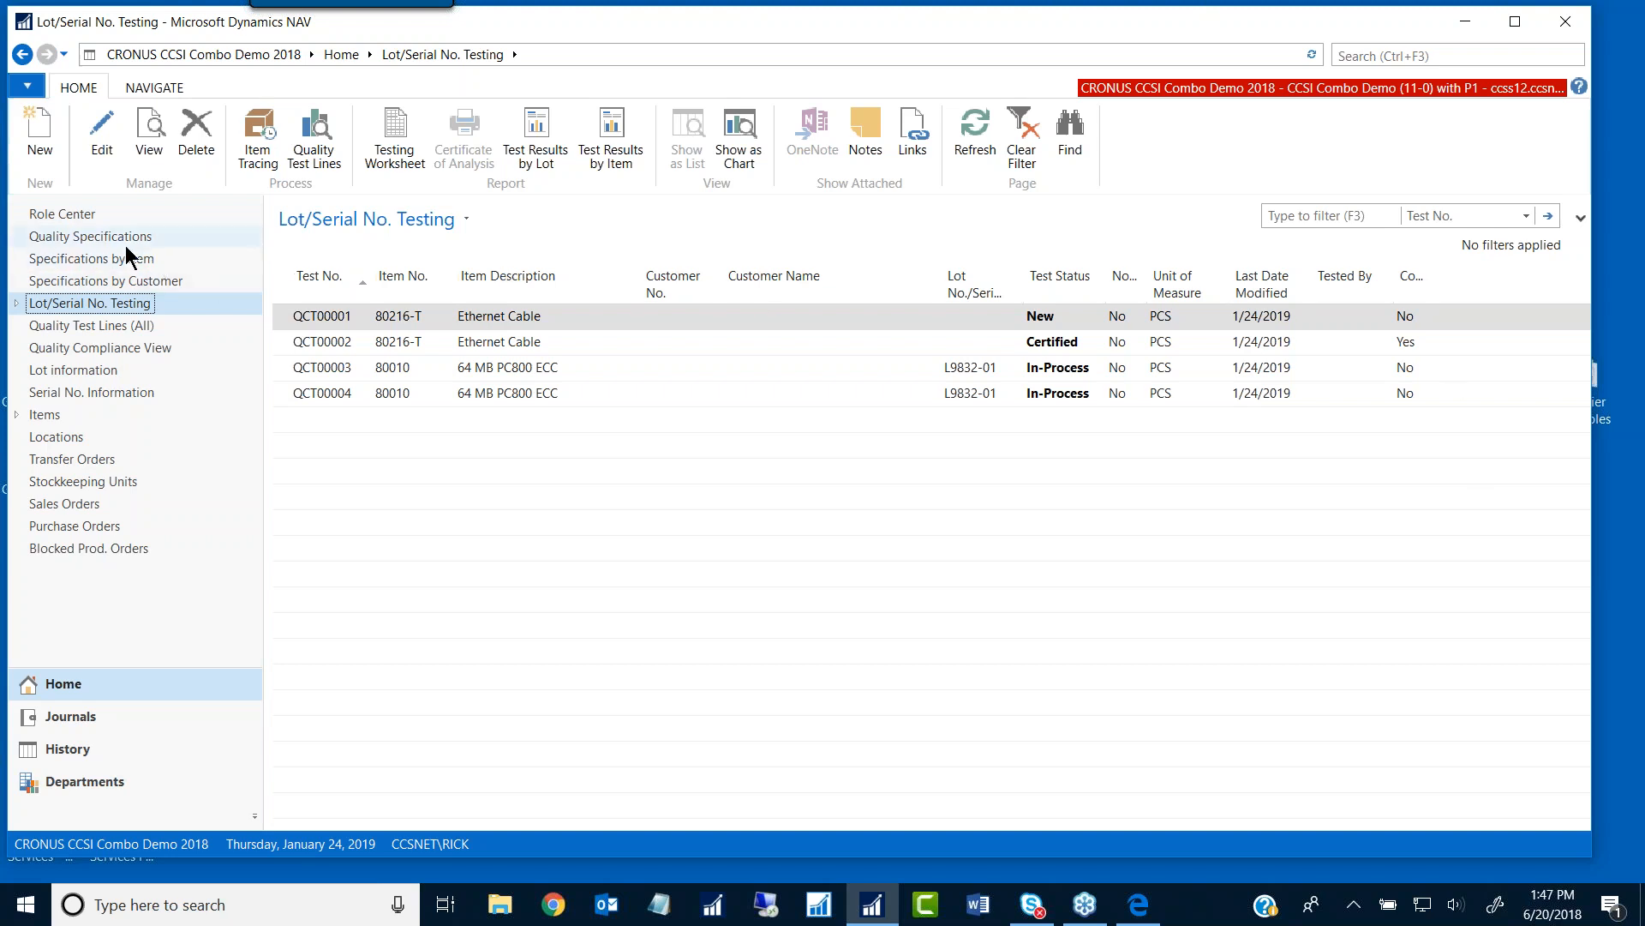
left_click(68, 213)
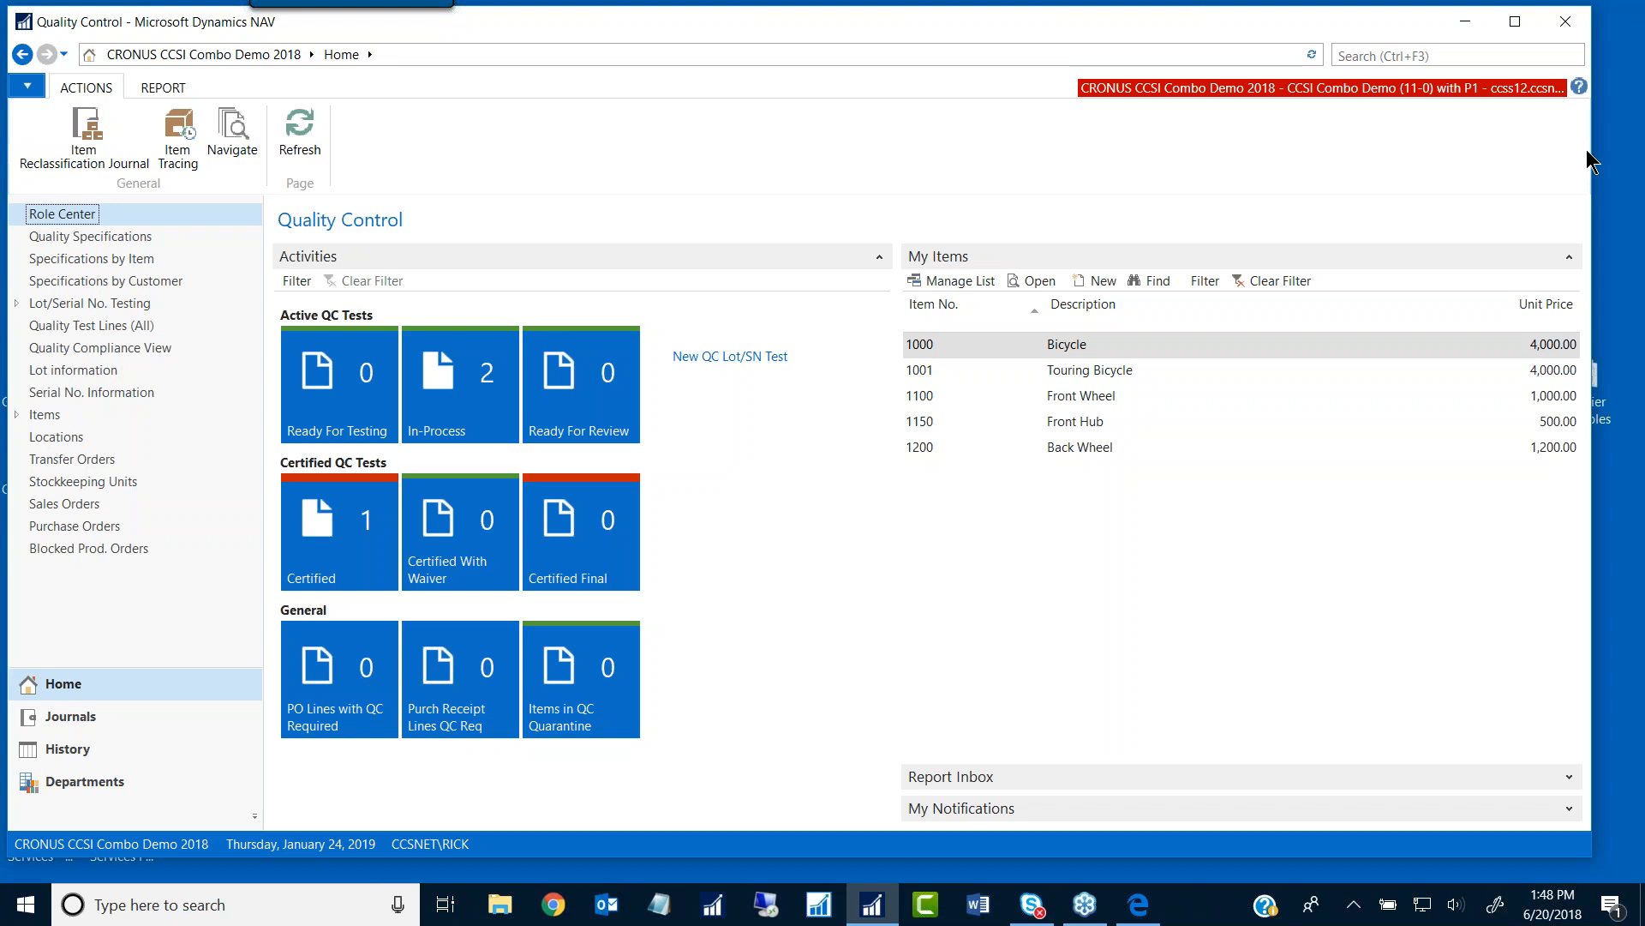
left_click(1599, 612)
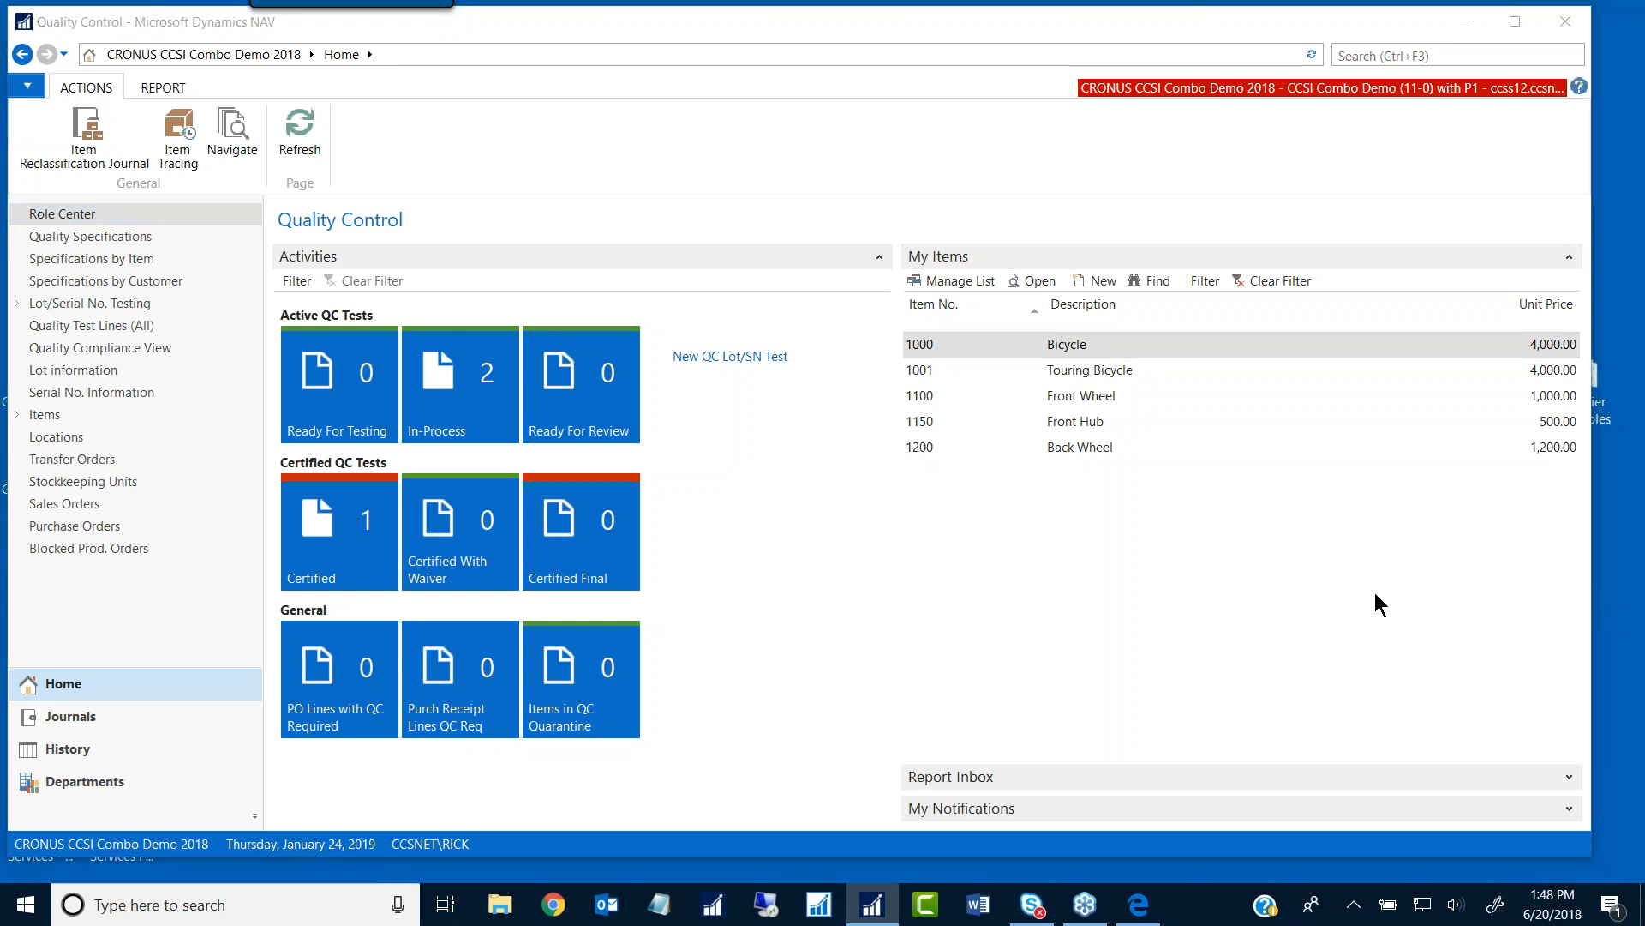
left_click(1465, 781)
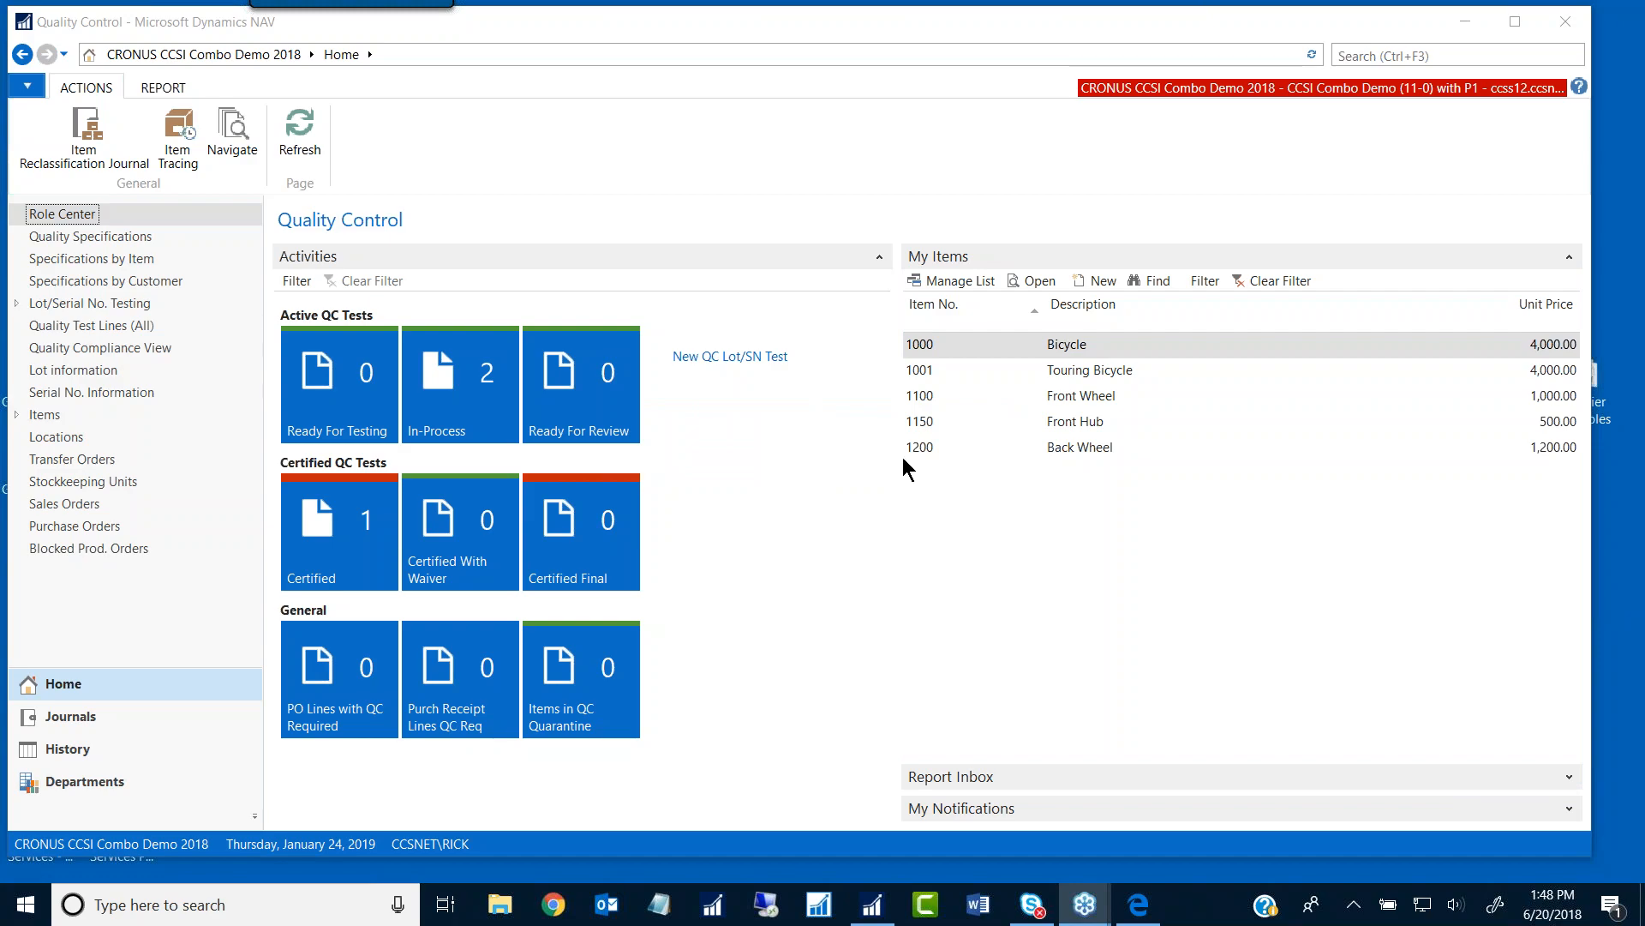